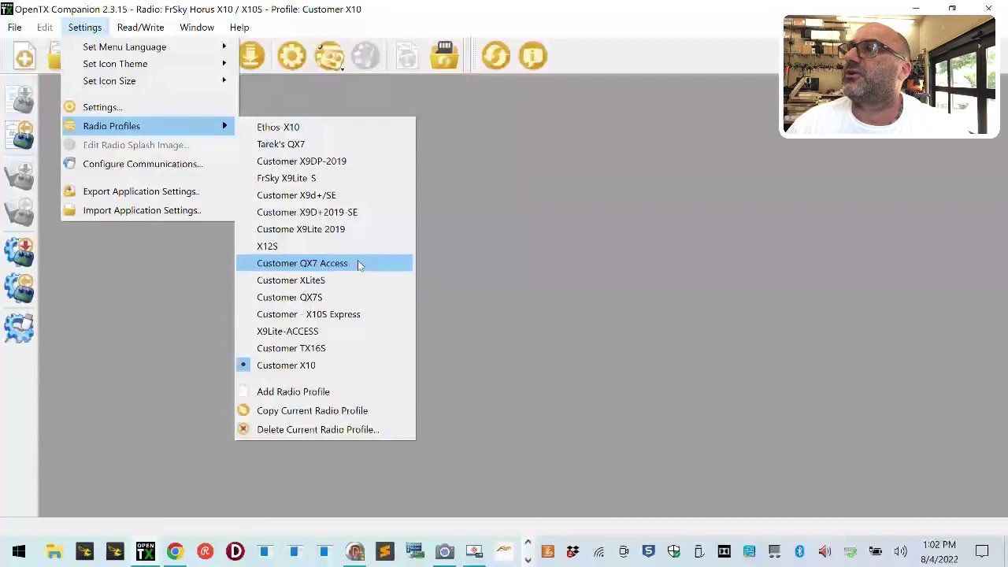
Step: Switch to the Customer QX7 Access radio profile, check for firmware updates and accept downloading version 2.3.15
{"action": "left_click", "coordinate": [359, 263]}
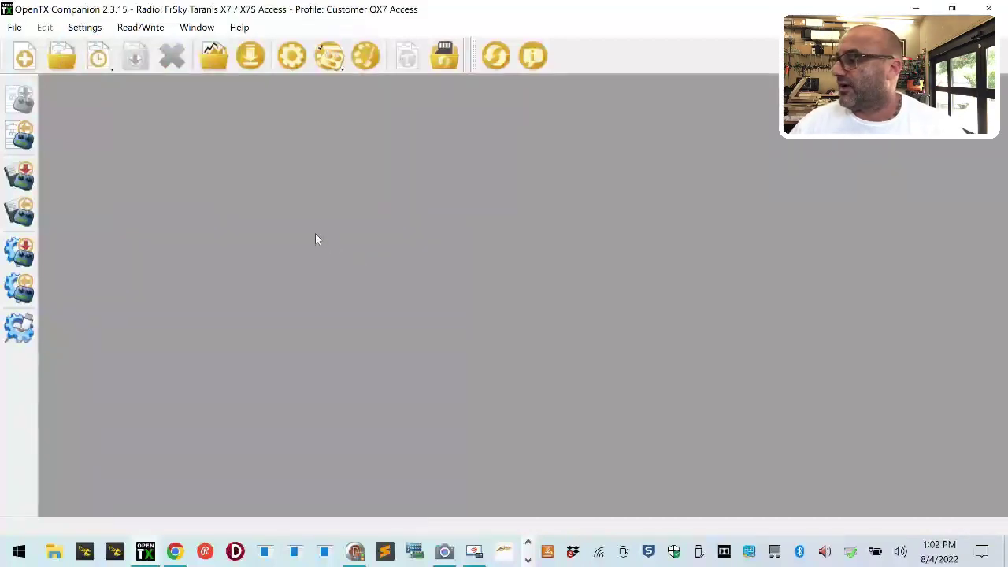
{"action": "left_click", "coordinate": [250, 55]}
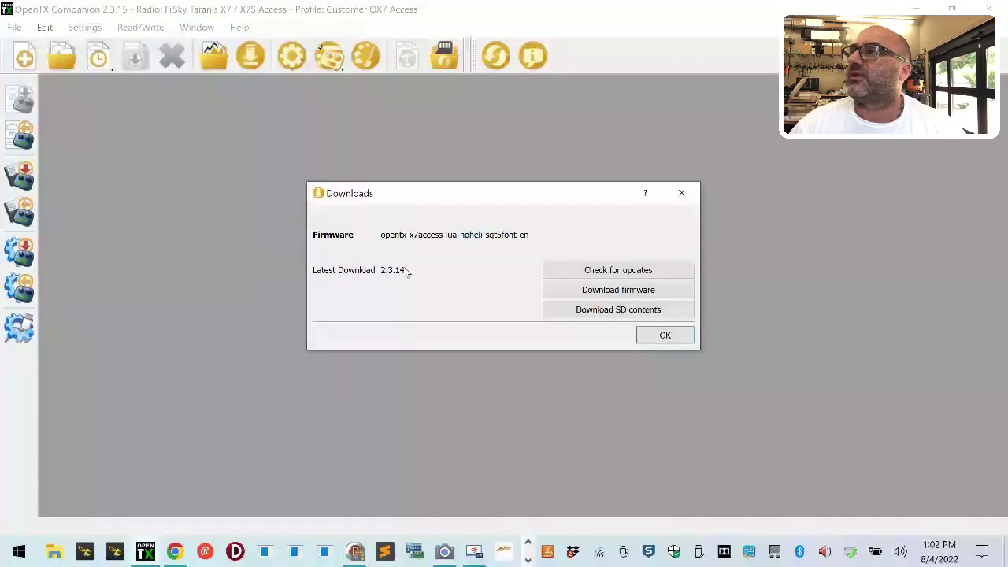
{"action": "left_click", "coordinate": [626, 271]}
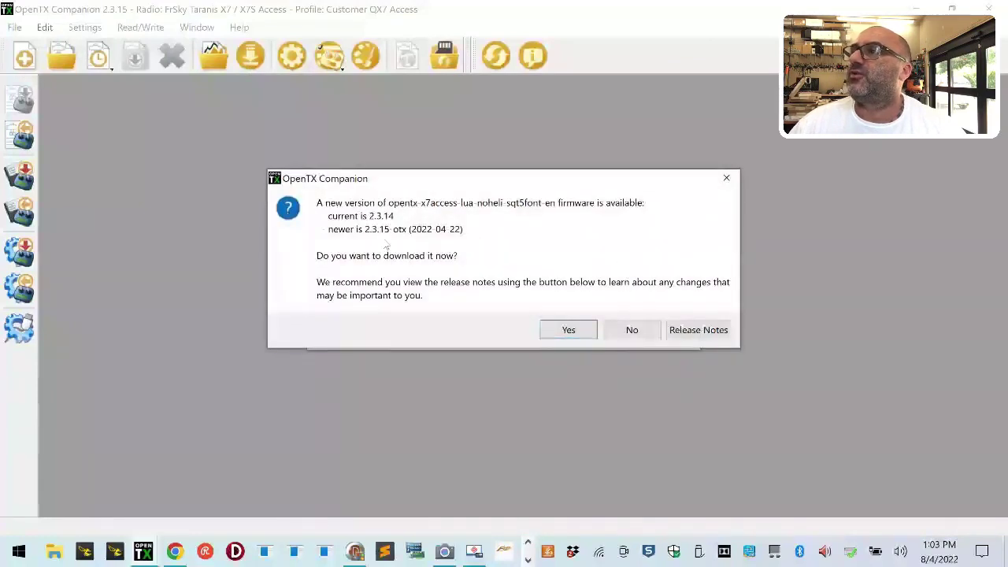
{"action": "left_click", "coordinate": [560, 331]}
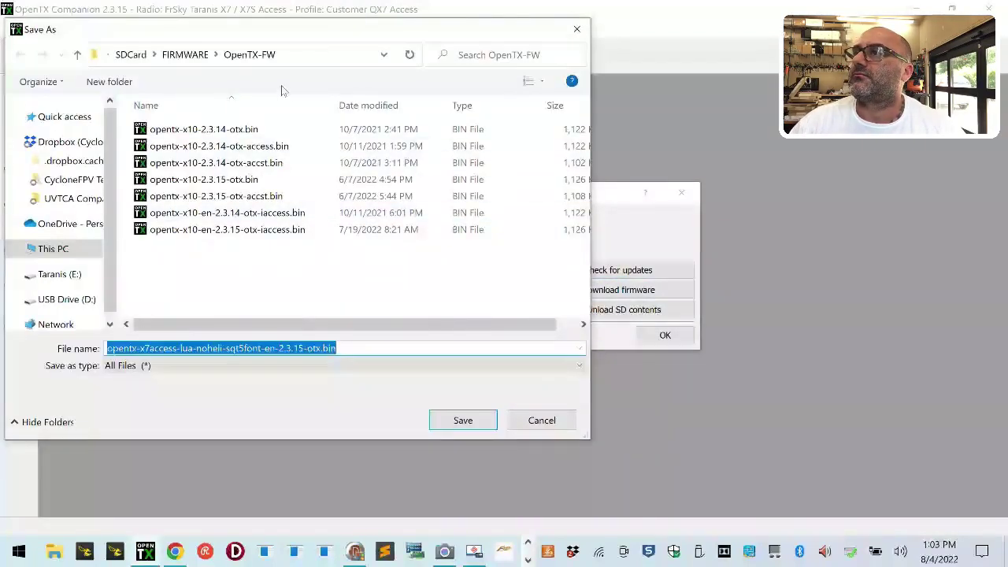
{"action": "left_click", "coordinate": [385, 54]}
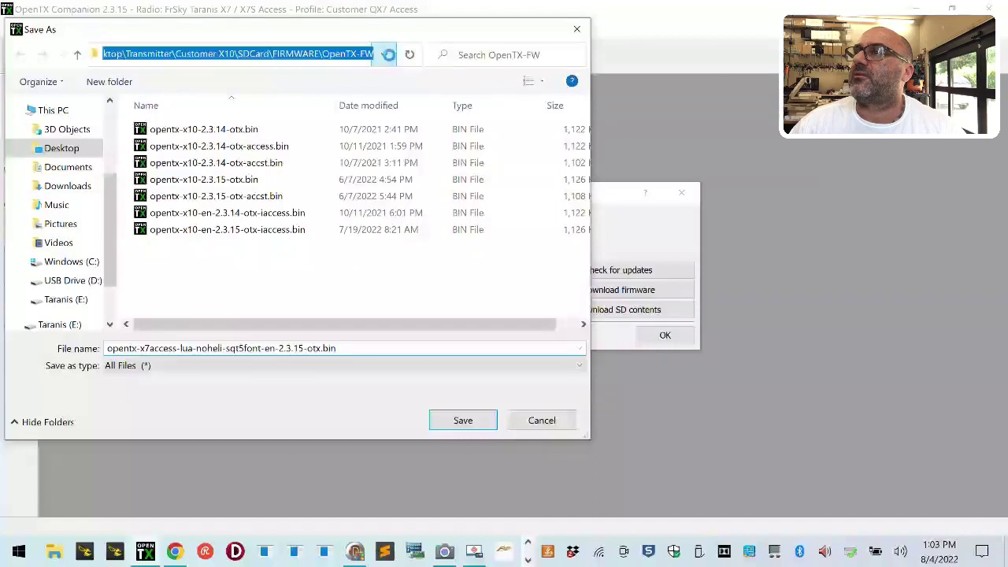
{"action": "left_click", "coordinate": [387, 57]}
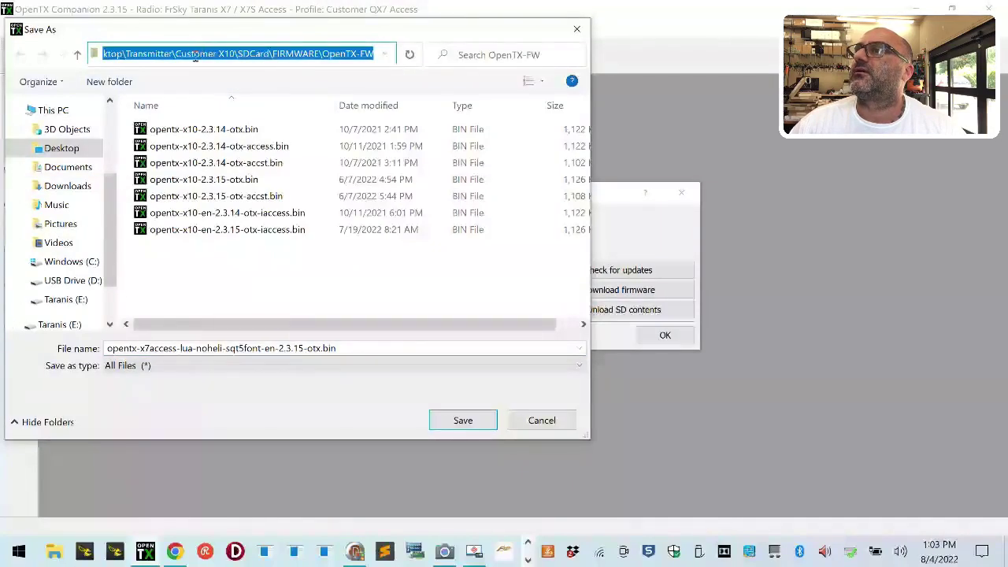
{"action": "left_click", "coordinate": [384, 58]}
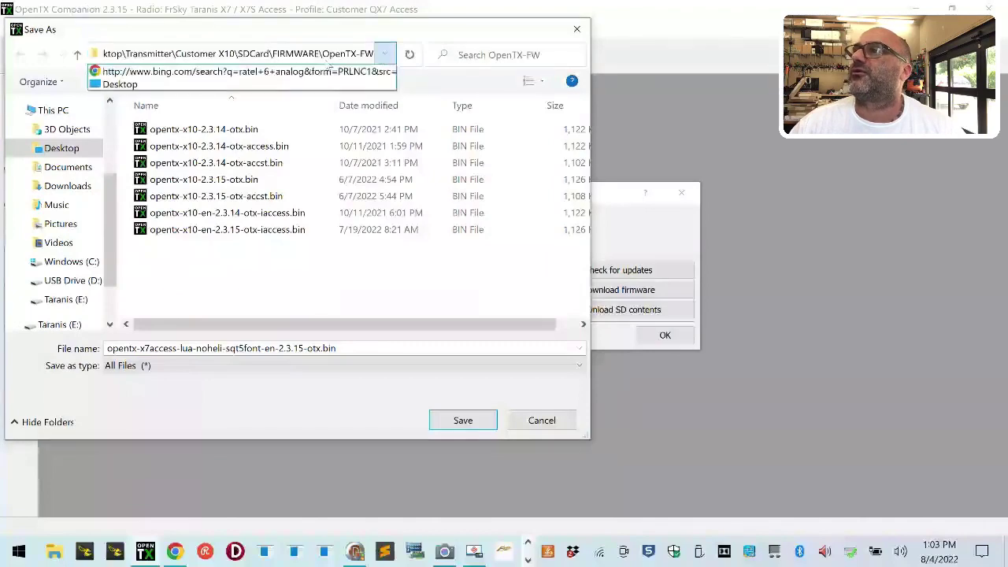
Step: Change the firmware save location to the Desktop and look for the transmitter folders there
{"action": "left_click", "coordinate": [61, 148]}
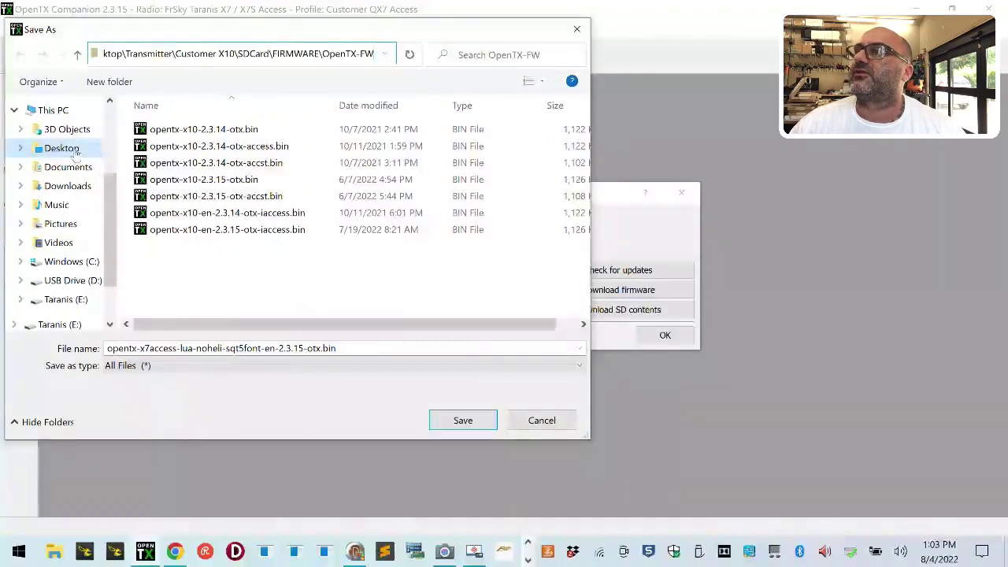
{"action": "scroll", "coordinate": [227, 249], "scroll_direction": "down", "scroll_amount": 5}
{"action": "scroll", "coordinate": [207, 256], "scroll_direction": "up", "scroll_amount": 10}
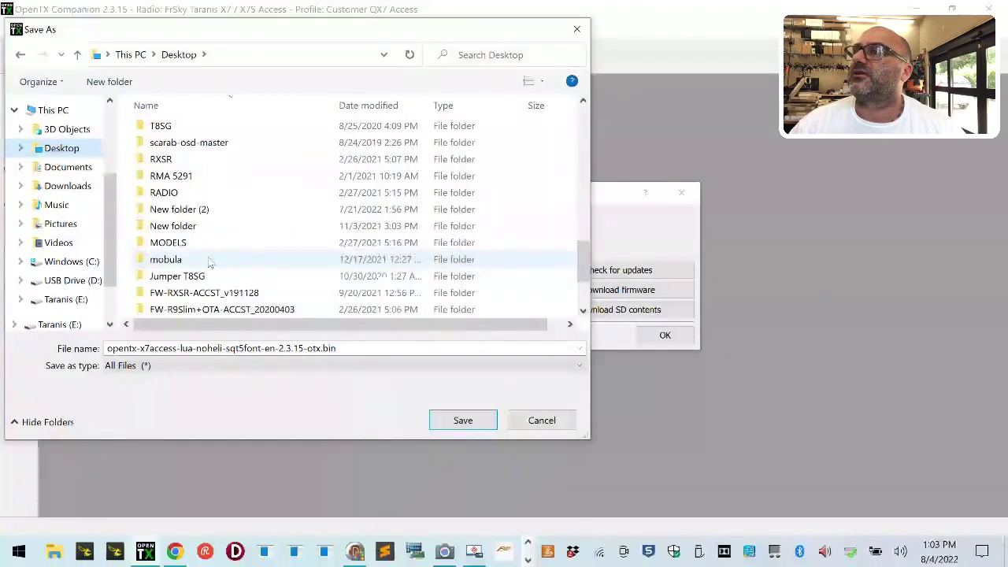
{"action": "scroll", "coordinate": [202, 283], "scroll_direction": "down", "scroll_amount": 2}
{"action": "scroll", "coordinate": [203, 288], "scroll_direction": "down", "scroll_amount": 10}
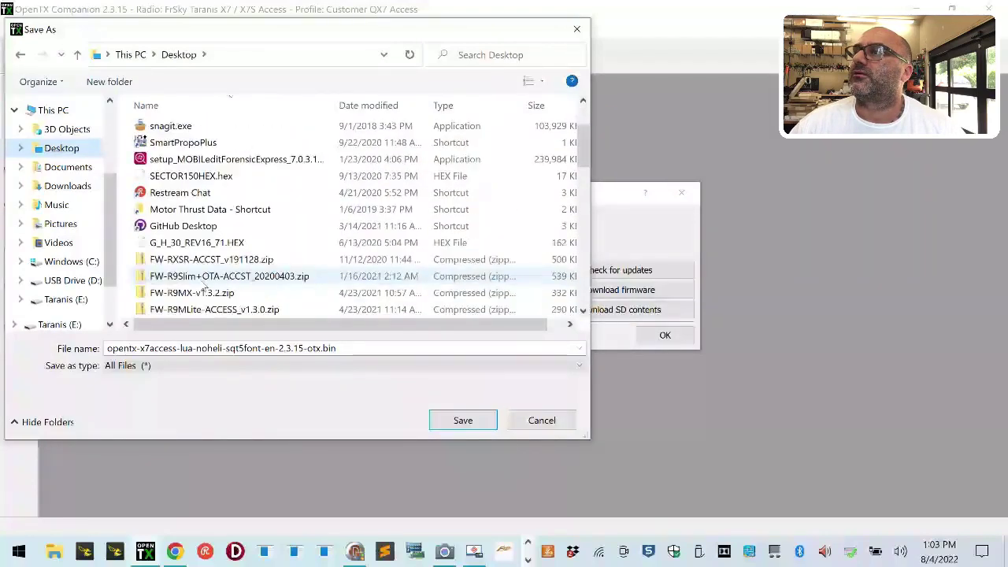
{"action": "scroll", "coordinate": [204, 289], "scroll_direction": "up", "scroll_amount": 2}
{"action": "scroll", "coordinate": [221, 252], "scroll_direction": "up", "scroll_amount": 6}
{"action": "scroll", "coordinate": [228, 233], "scroll_direction": "down", "scroll_amount": 3}
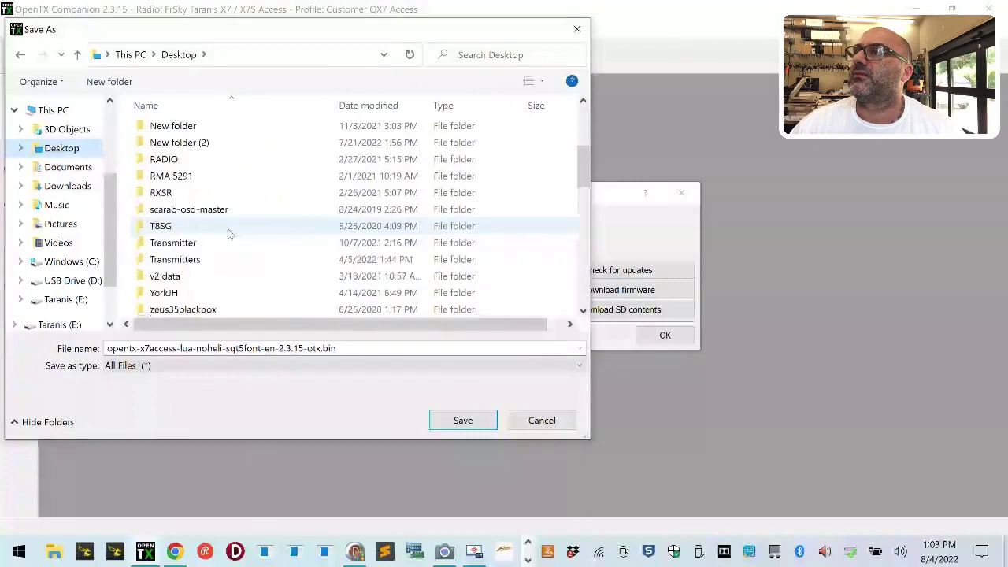
{"action": "left_click", "coordinate": [211, 244]}
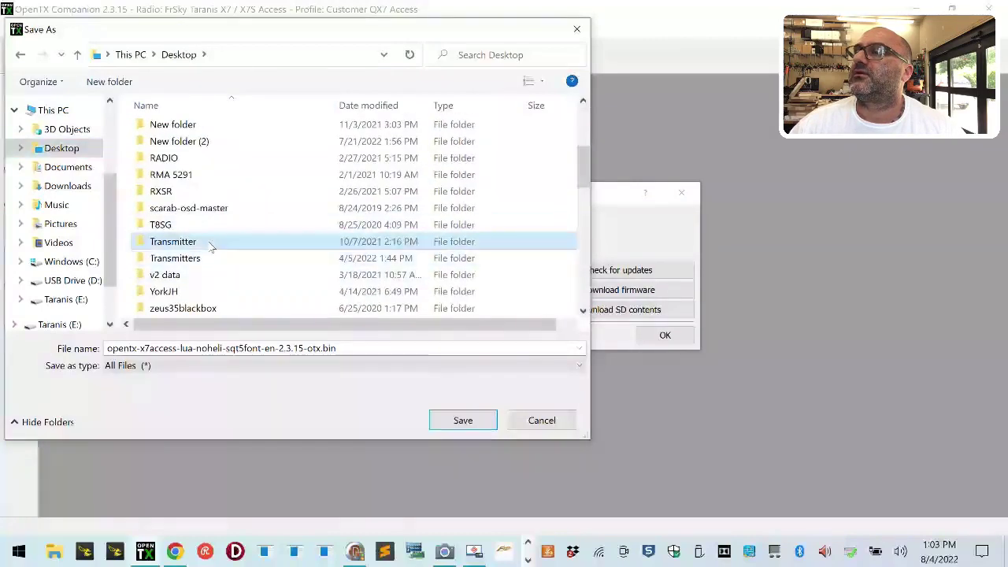
{"action": "double_click", "coordinate": [211, 245]}
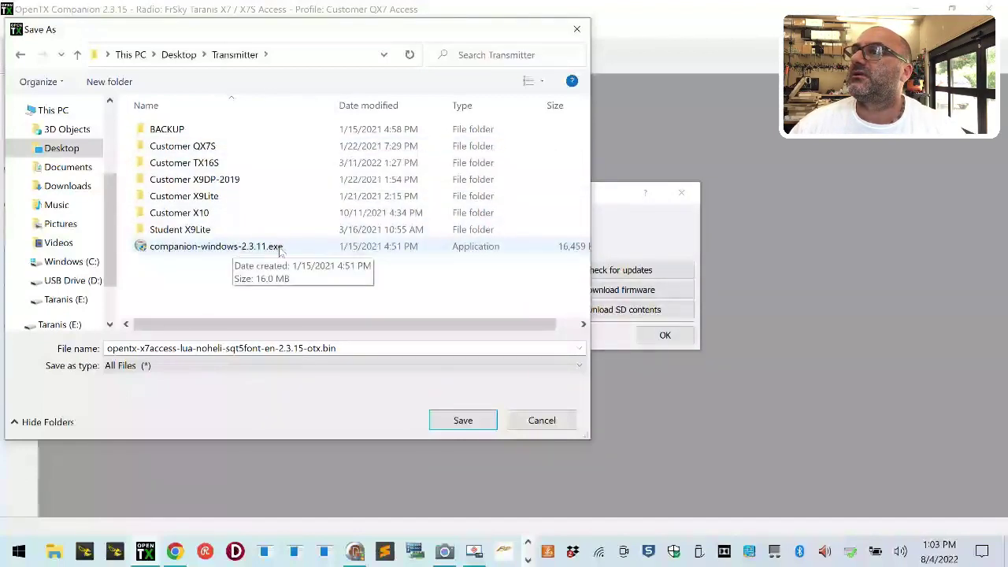
{"action": "left_click", "coordinate": [187, 63]}
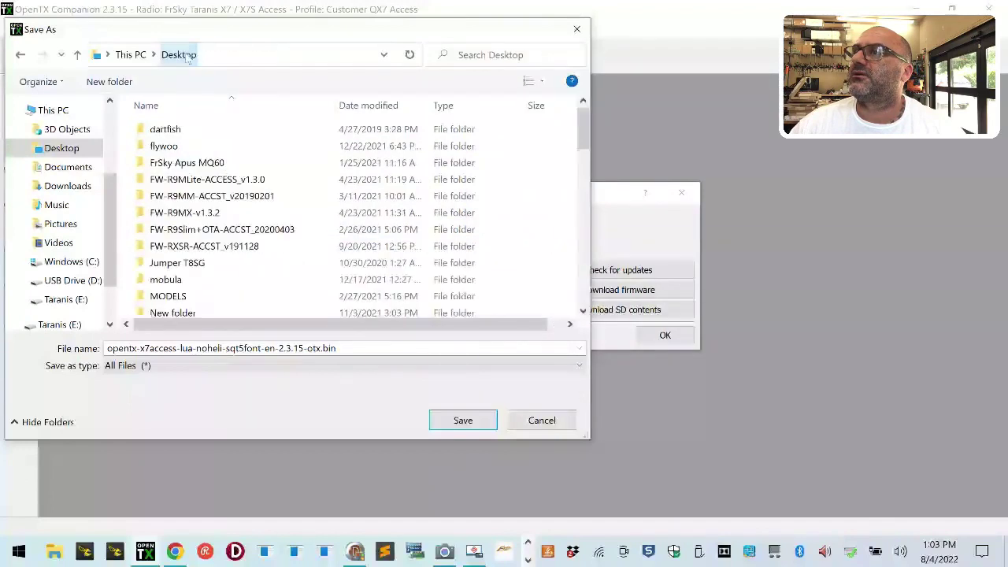
Step: Set the save location to Transmitters > Customer QX7 Access > SDCard > FIRMWARE > OpenTX-FW on the Desktop
{"action": "scroll", "coordinate": [184, 229], "scroll_direction": "down", "scroll_amount": 4}
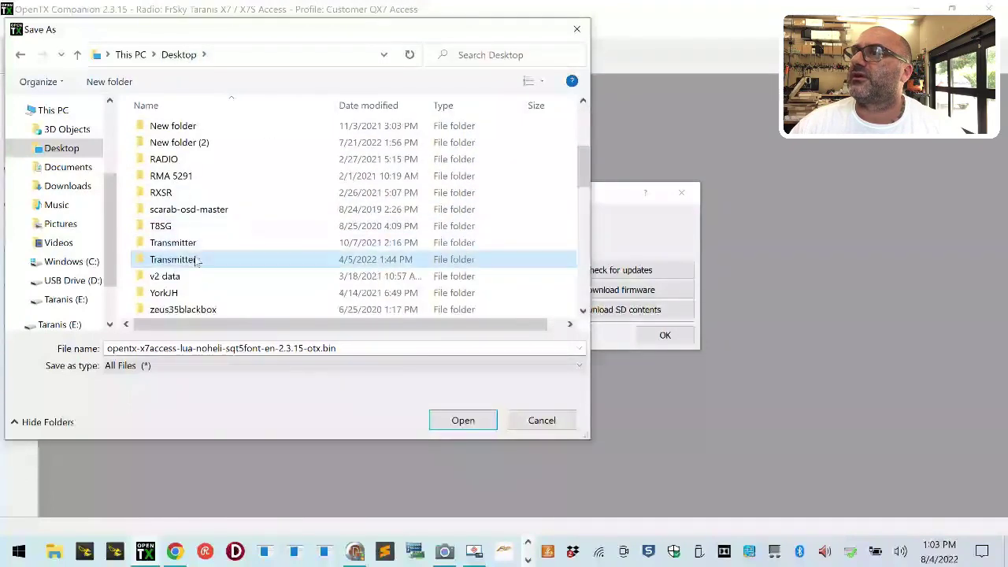
{"action": "double_click", "coordinate": [201, 260]}
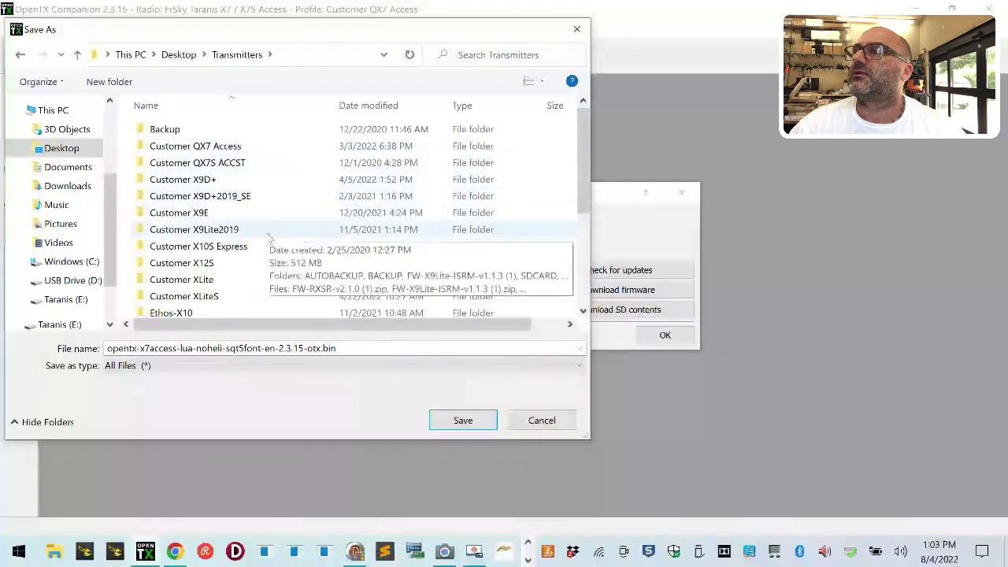
{"action": "double_click", "coordinate": [257, 146]}
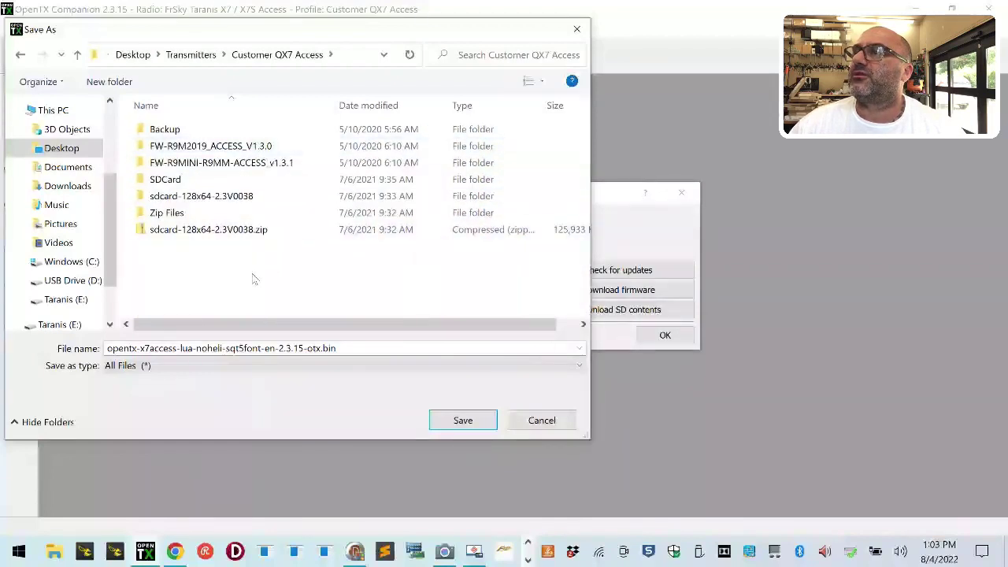
{"action": "double_click", "coordinate": [178, 180]}
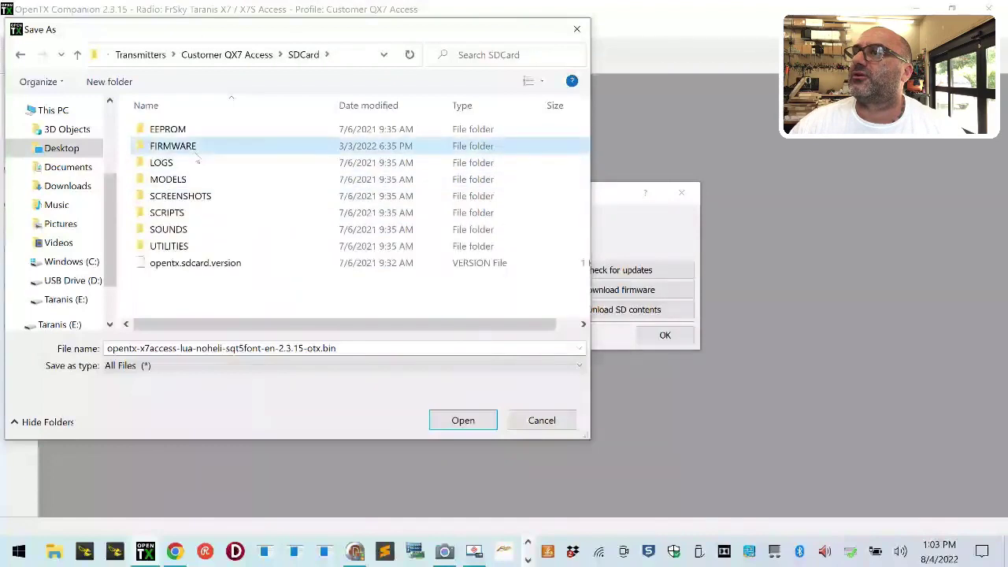
{"action": "double_click", "coordinate": [189, 147]}
{"action": "double_click", "coordinate": [181, 162]}
Step: Save the firmware as opentx-2.3.15-otx.bin, modelled on the existing 2.3.14 file name, and decline writing it to the radio
{"action": "left_click", "coordinate": [222, 130]}
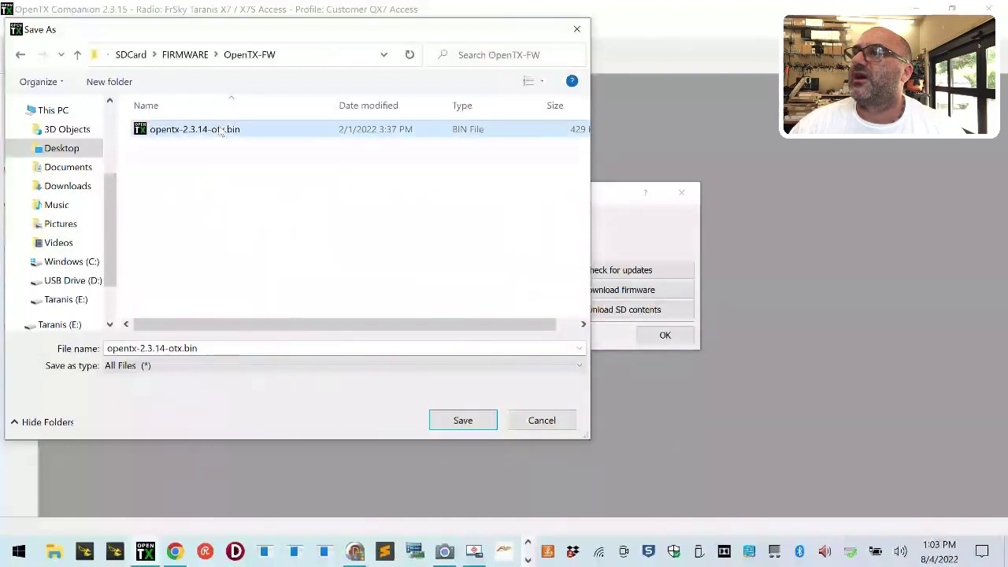
{"action": "double_click", "coordinate": [161, 348]}
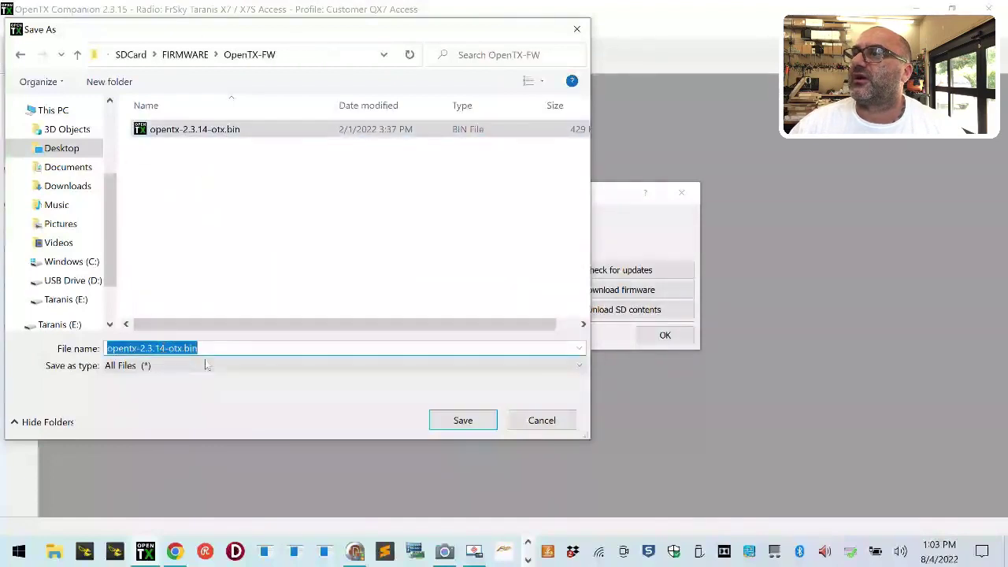
{"action": "left_click", "coordinate": [168, 346]}
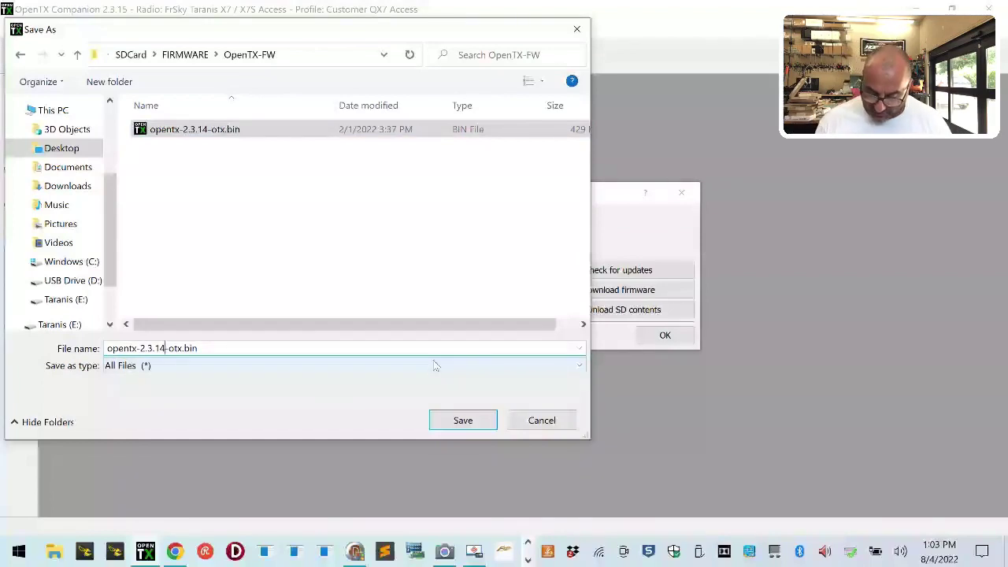
{"action": "key", "text": "BackSpace"}
{"action": "type", "text": "5"}
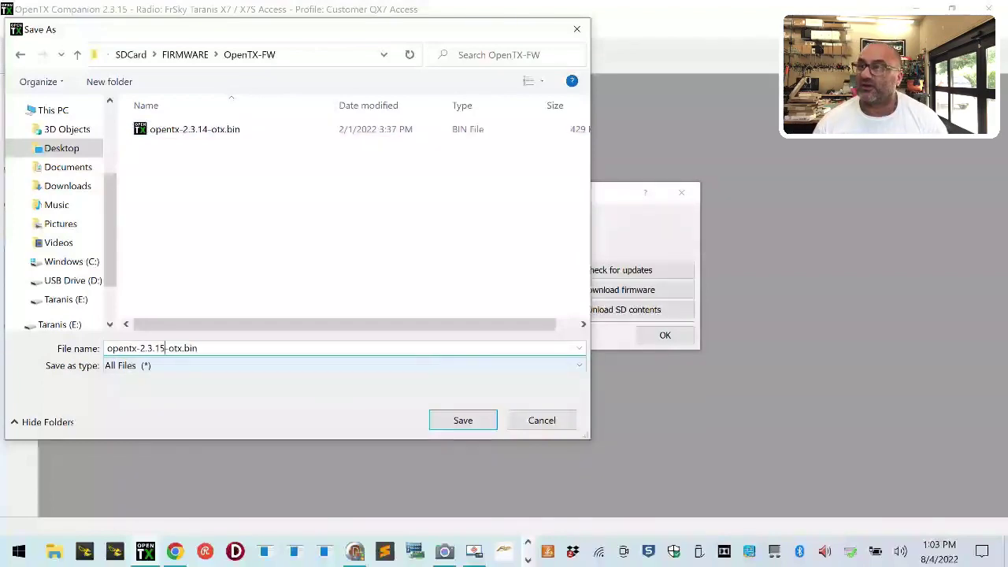
{"action": "left_click", "coordinate": [461, 421]}
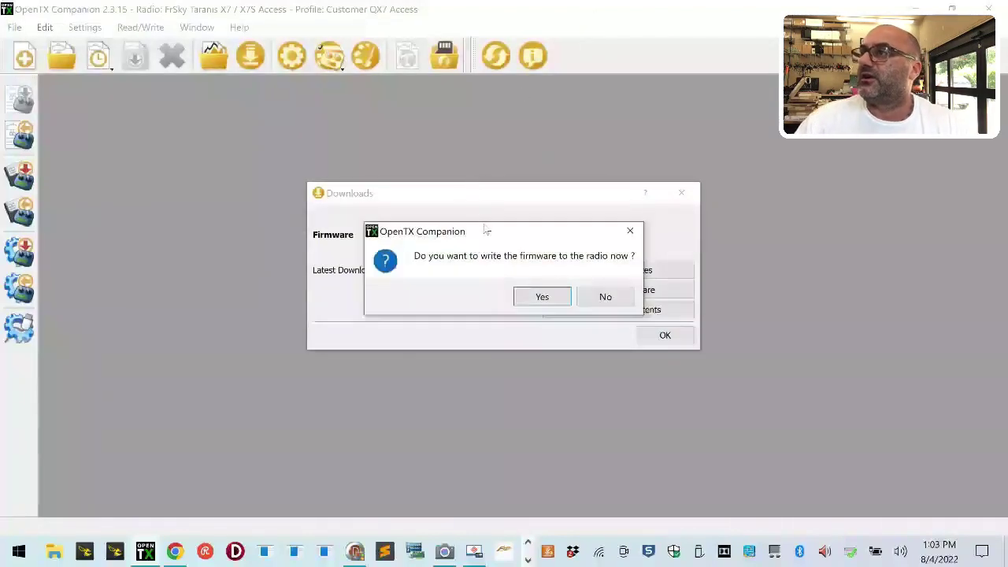
{"action": "left_click", "coordinate": [599, 299]}
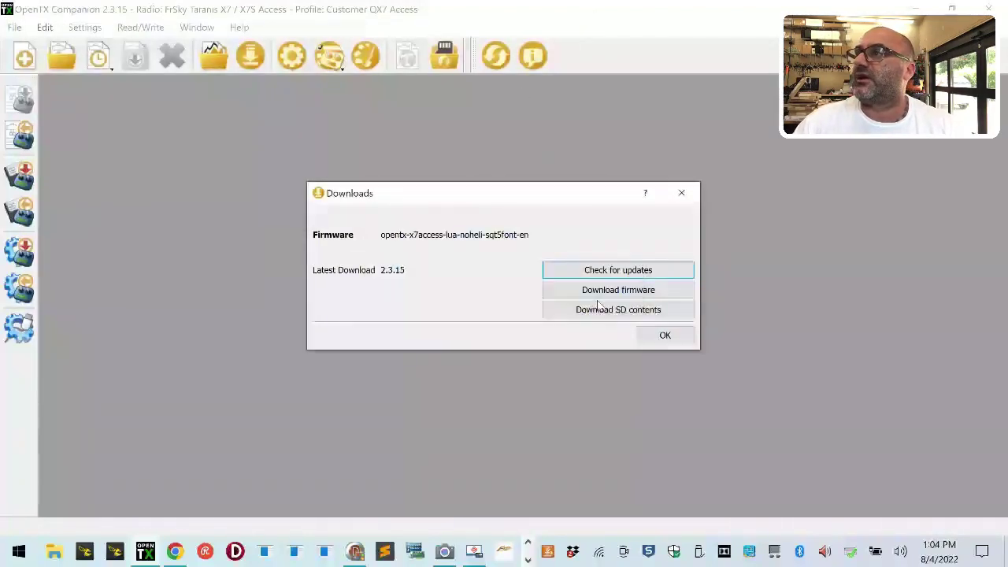
Step: Open the SD contents download page and check the existing SD card package in File Explorer under Desktop > Transmitters > Customer QX7 Access
{"action": "left_click", "coordinate": [644, 311]}
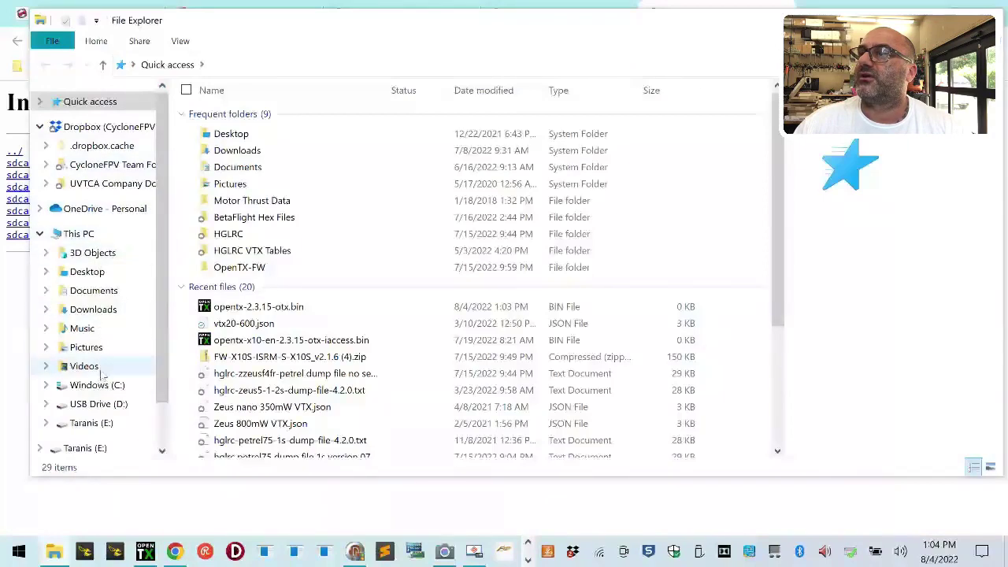
{"action": "left_click", "coordinate": [87, 271]}
{"action": "scroll", "coordinate": [331, 236], "scroll_direction": "down", "scroll_amount": 10}
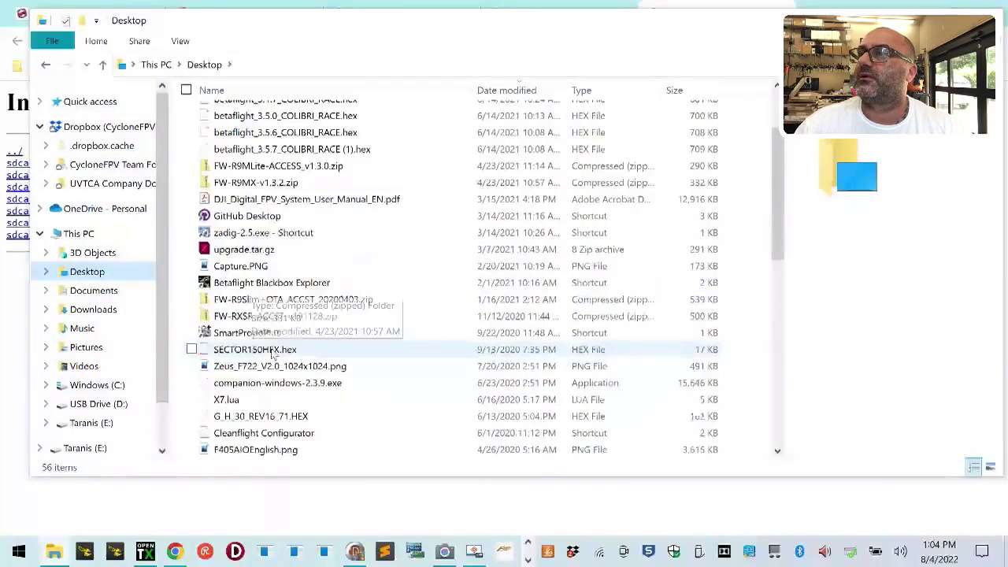
{"action": "left_click", "coordinate": [319, 90]}
{"action": "scroll", "coordinate": [315, 307], "scroll_direction": "down", "scroll_amount": 6}
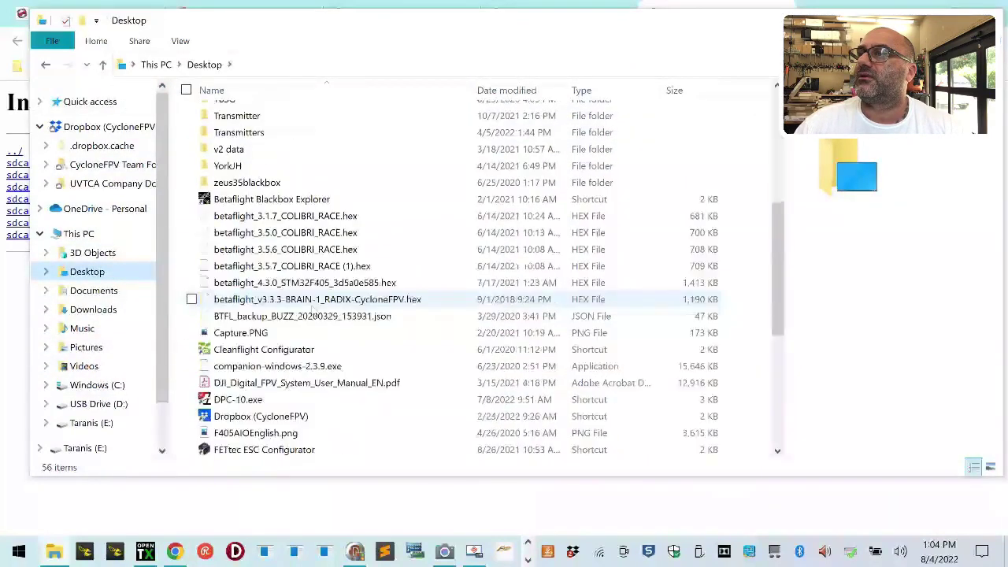
{"action": "scroll", "coordinate": [313, 311], "scroll_direction": "up", "scroll_amount": 6}
{"action": "scroll", "coordinate": [312, 312], "scroll_direction": "down", "scroll_amount": 12}
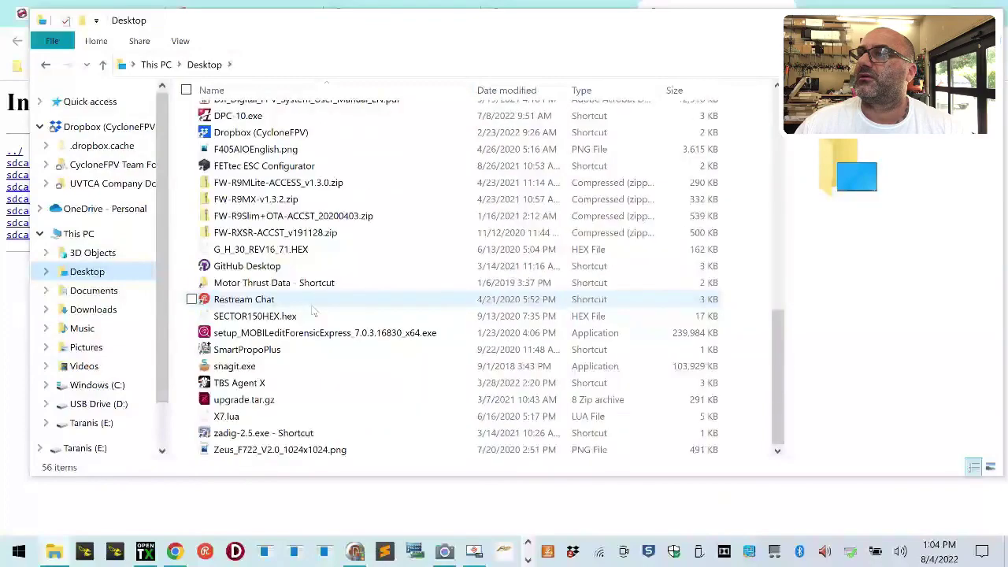
{"action": "scroll", "coordinate": [313, 312], "scroll_direction": "up", "scroll_amount": 12}
{"action": "scroll", "coordinate": [313, 312], "scroll_direction": "down", "scroll_amount": 6}
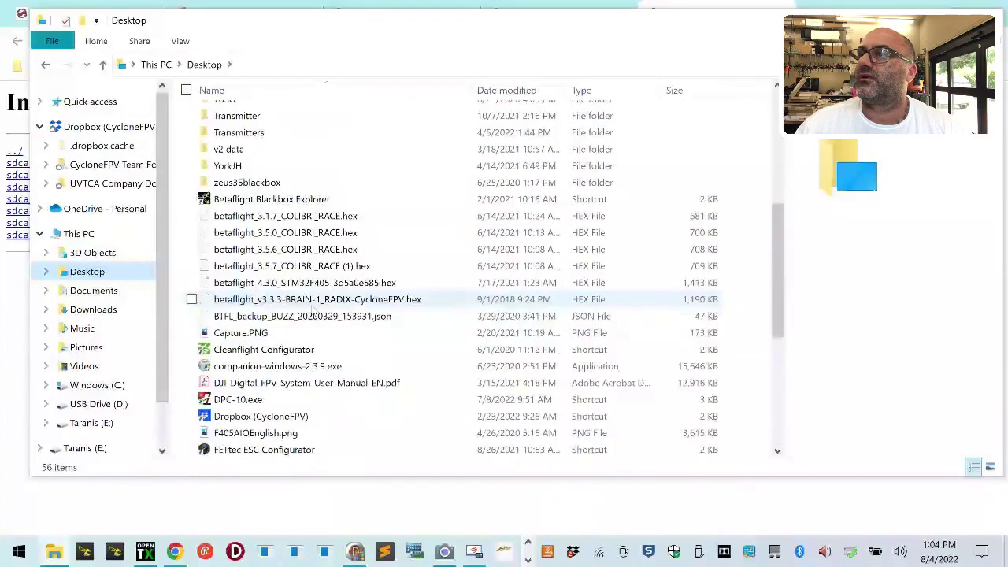
{"action": "double_click", "coordinate": [284, 134]}
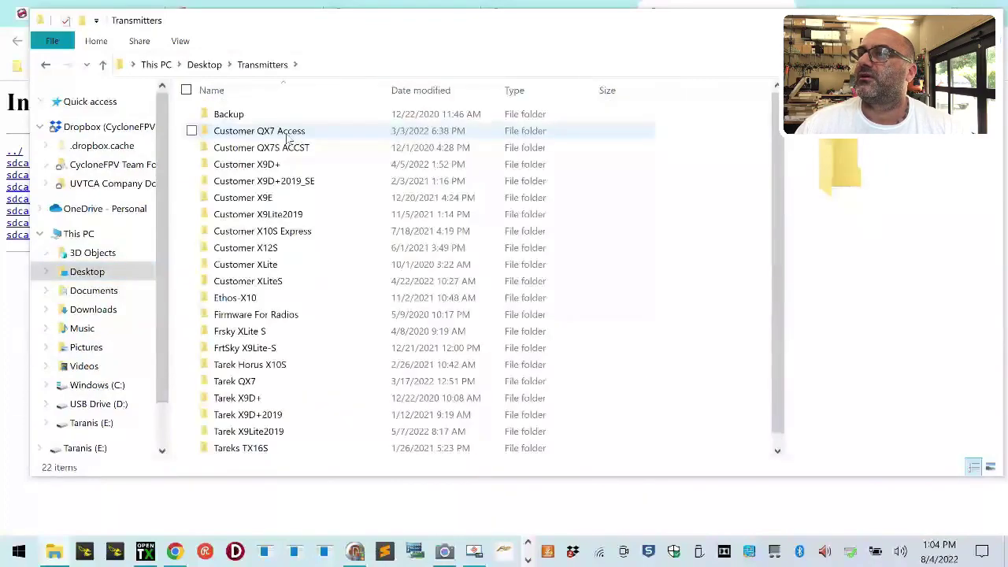
{"action": "double_click", "coordinate": [348, 134]}
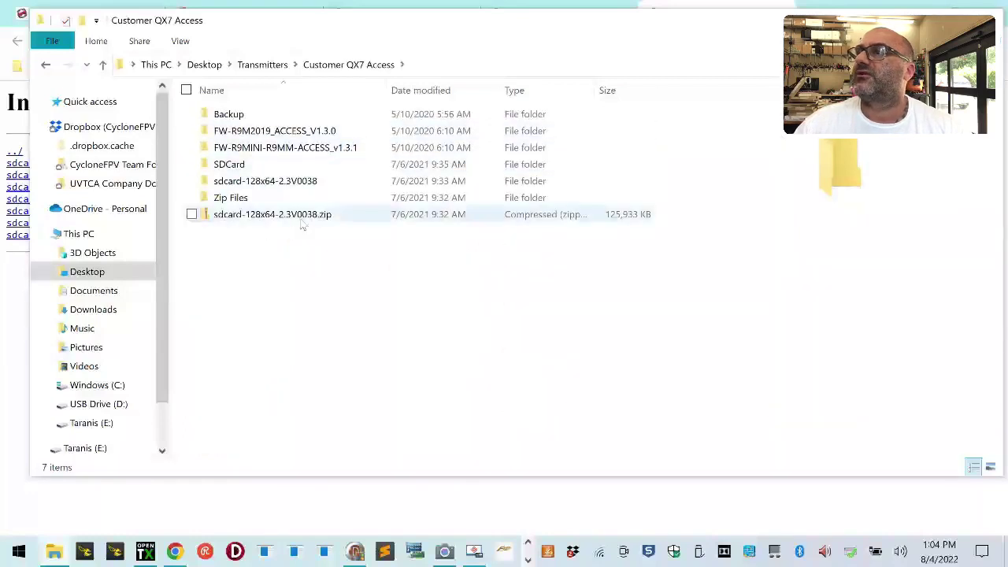
Step: Return to the browser's opentx-x7access index and download sdcard-128x64-2.3V0039.zip
{"action": "left_click", "coordinate": [15, 282]}
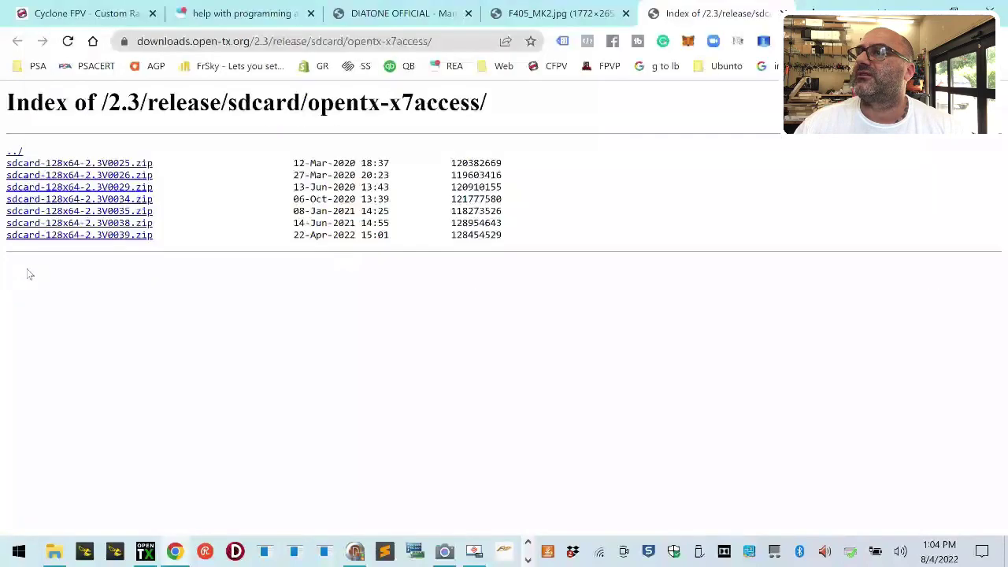
{"action": "left_click", "coordinate": [134, 237]}
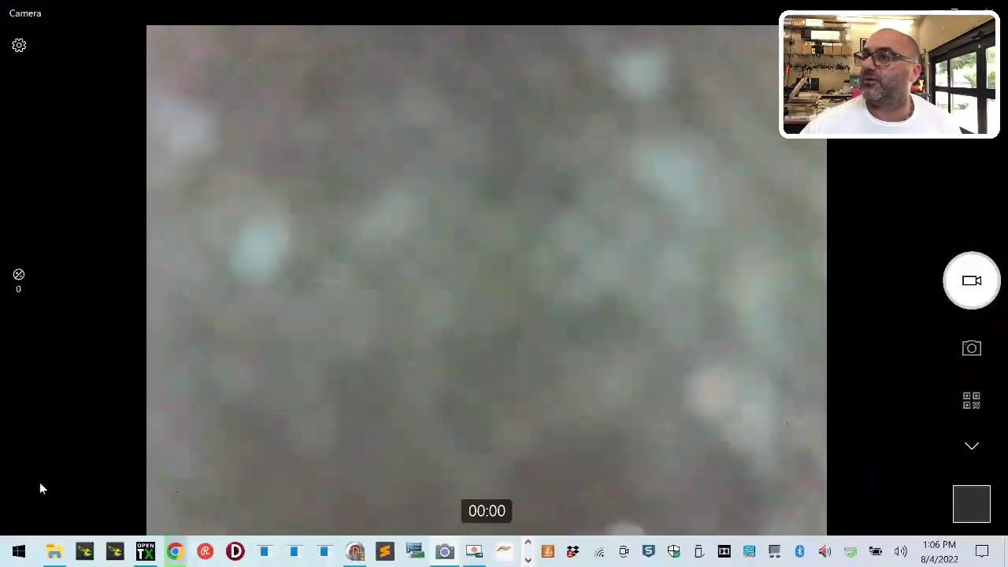
Step: Minimise the Camera window and open the OpenTX website (open-tx.org) in a new browser tab
{"action": "left_click", "coordinate": [917, 6]}
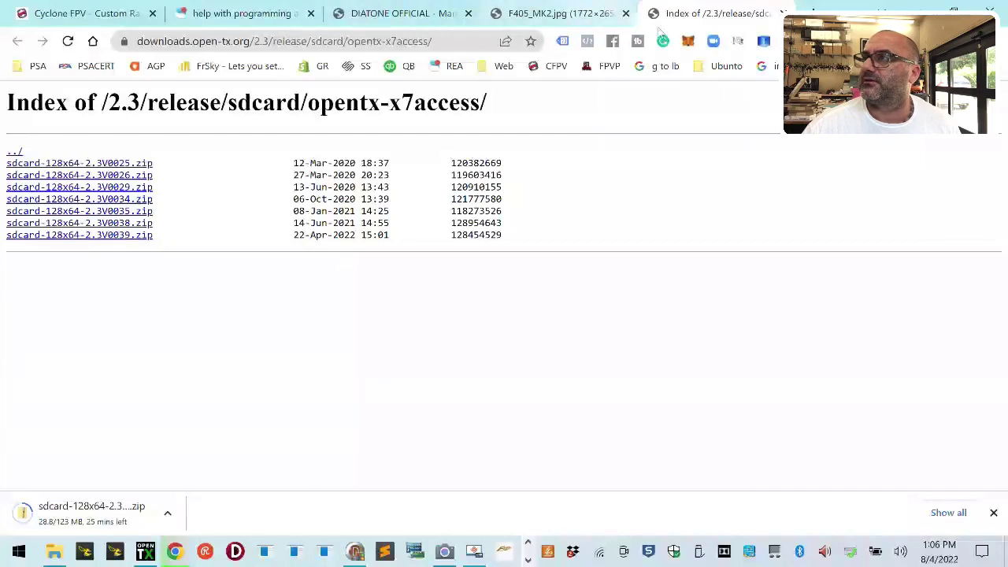
{"action": "left_click", "coordinate": [813, 11]}
{"action": "left_click", "coordinate": [463, 44]}
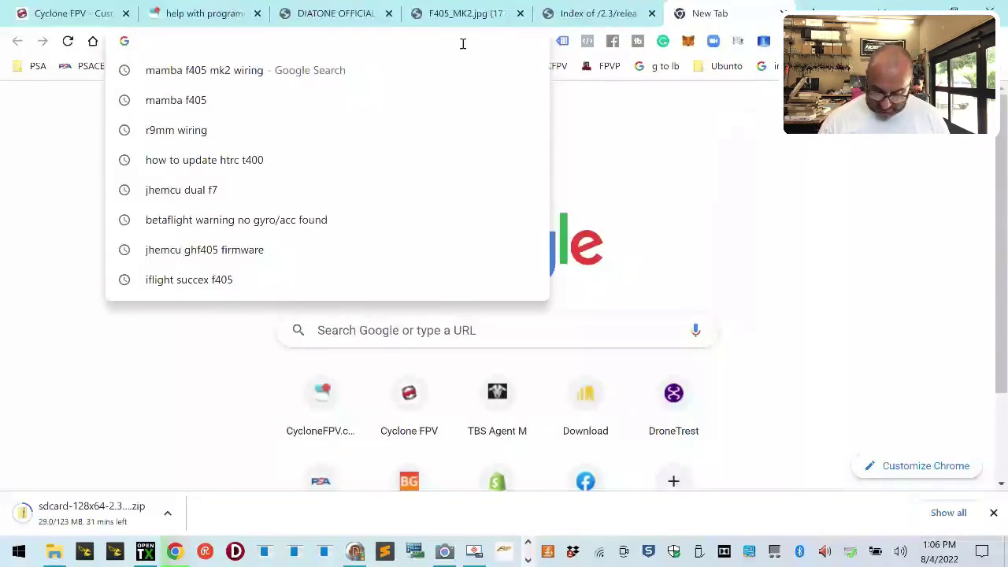
{"action": "type", "text": "open"}
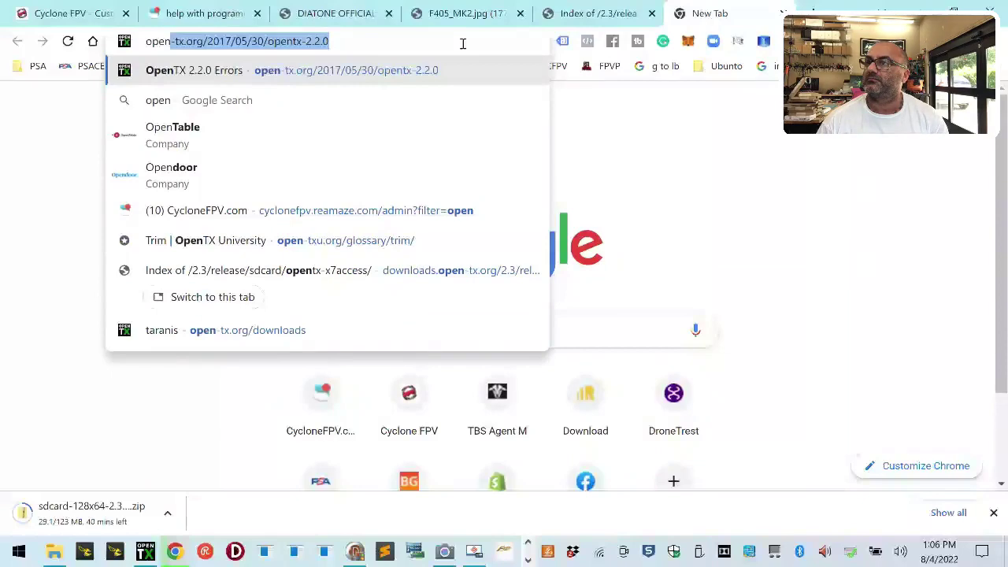
{"action": "key", "text": "Return"}
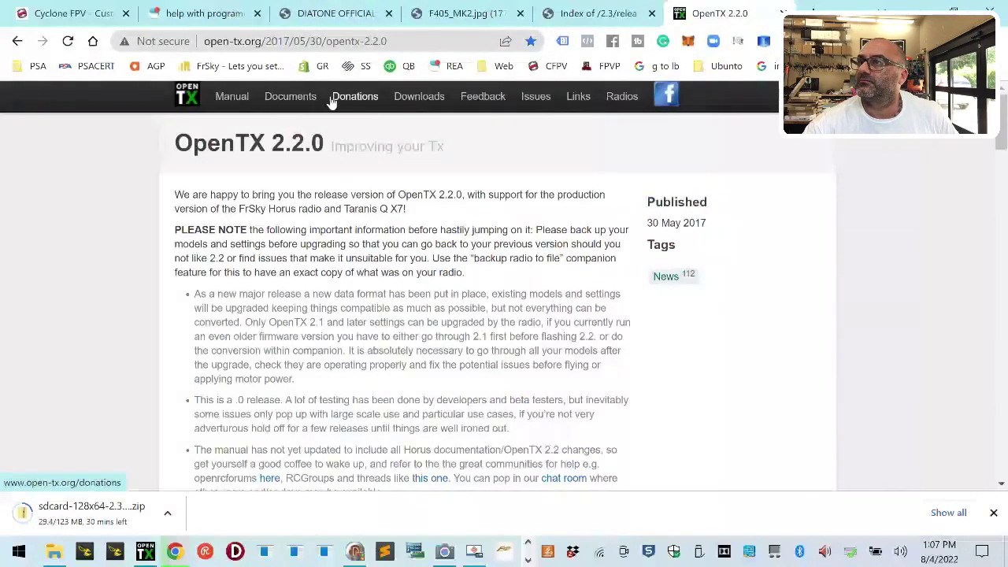
{"action": "left_click", "coordinate": [335, 102]}
{"action": "left_click", "coordinate": [227, 106]}
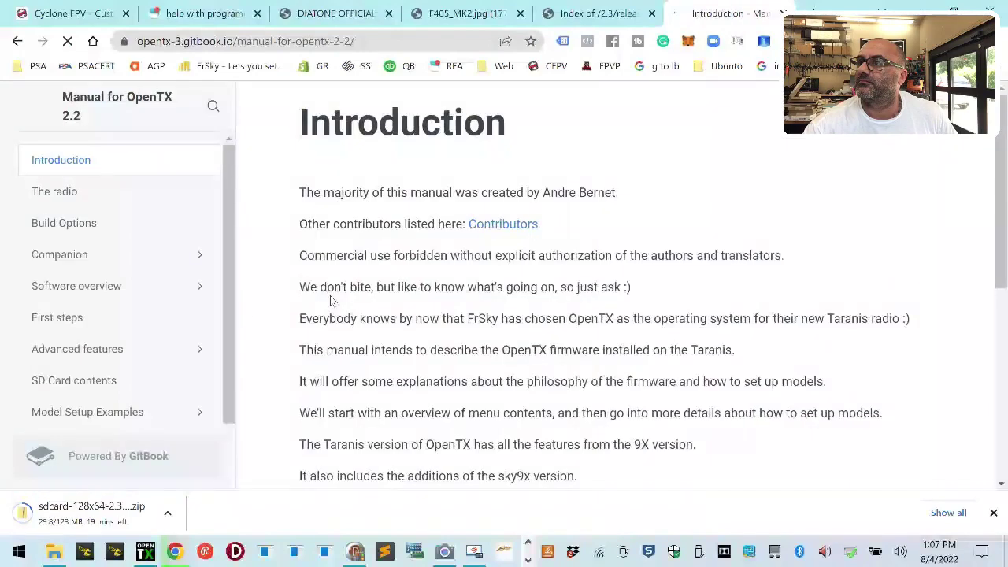
{"action": "left_click", "coordinate": [11, 46]}
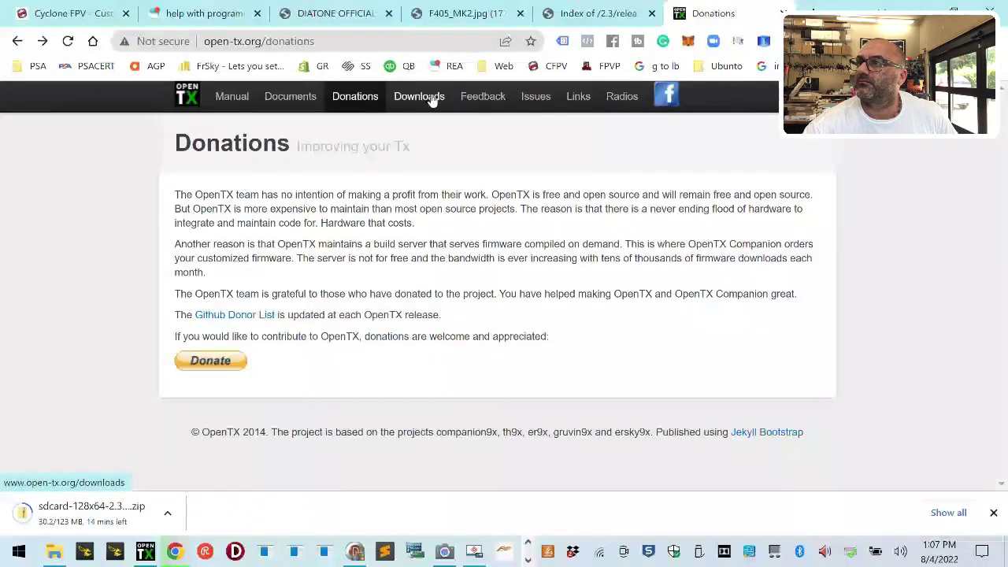
Step: From the site's Downloads page, open the OpenTX 2.3.15 release and follow its SDCard content link to the opentx-x7access index
{"action": "left_click", "coordinate": [428, 100]}
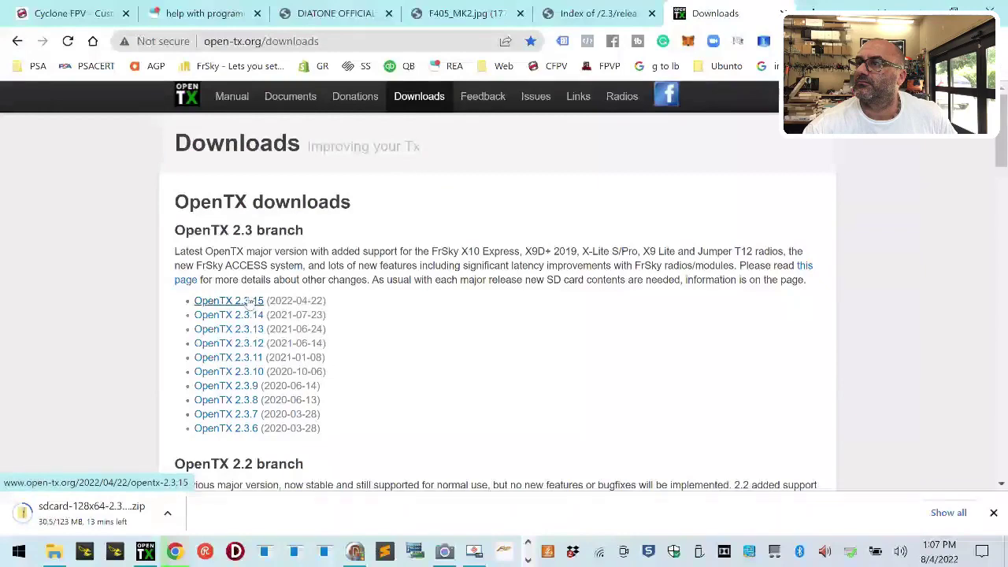
{"action": "left_click", "coordinate": [232, 301]}
{"action": "scroll", "coordinate": [465, 337], "scroll_direction": "down", "scroll_amount": 15}
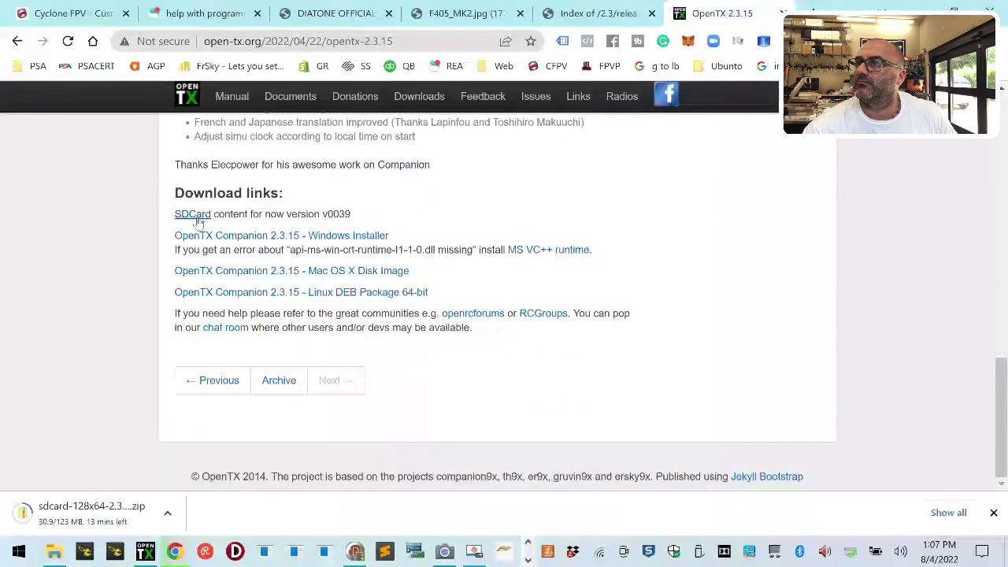
{"action": "left_click", "coordinate": [193, 216]}
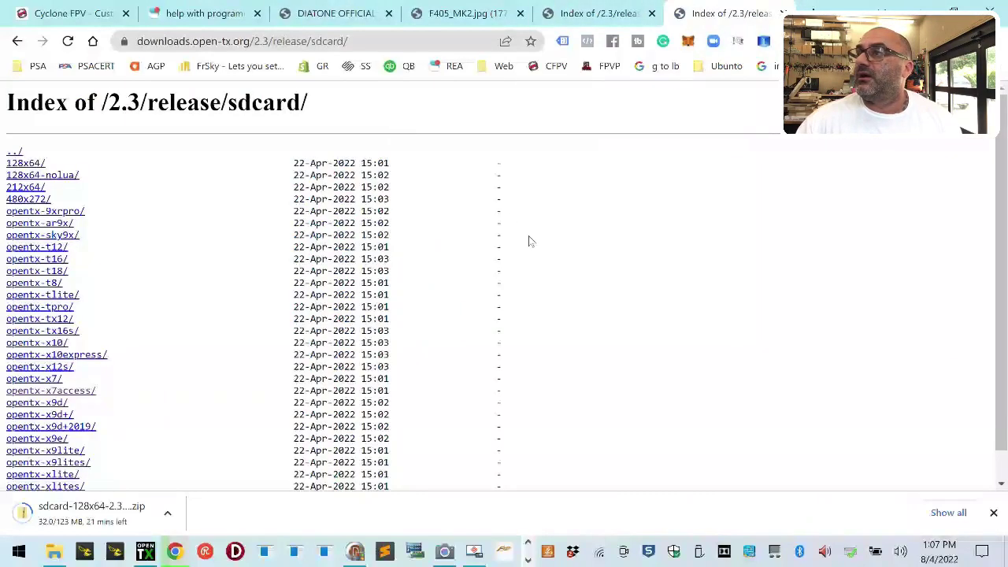
{"action": "scroll", "coordinate": [8, 396], "scroll_direction": "down", "scroll_amount": 1}
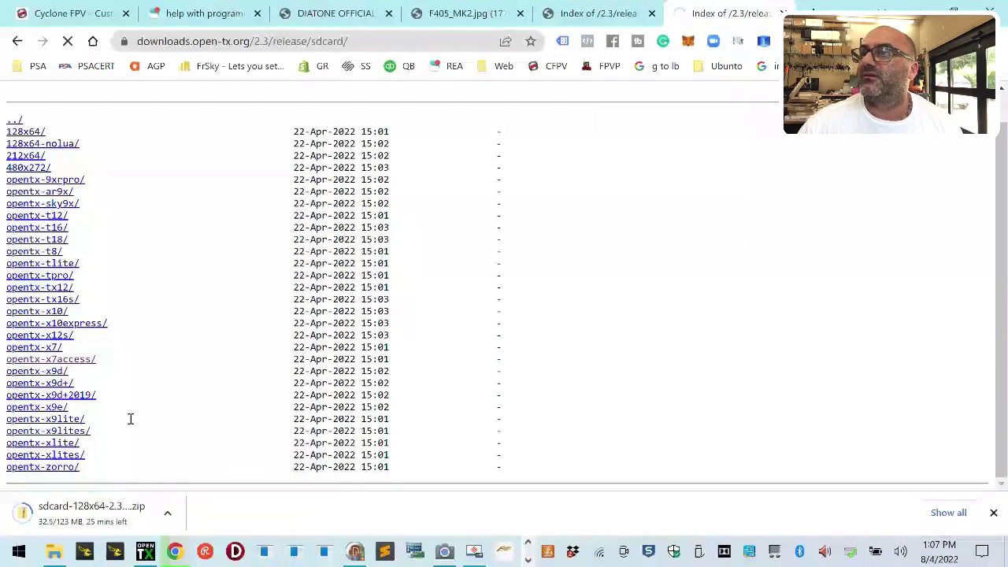
Step: In File Explorer, move sdcard-128x64-2.3V0038.zip into the Zip Files folder inside Customer QX7 Access
{"action": "left_click", "coordinate": [52, 552]}
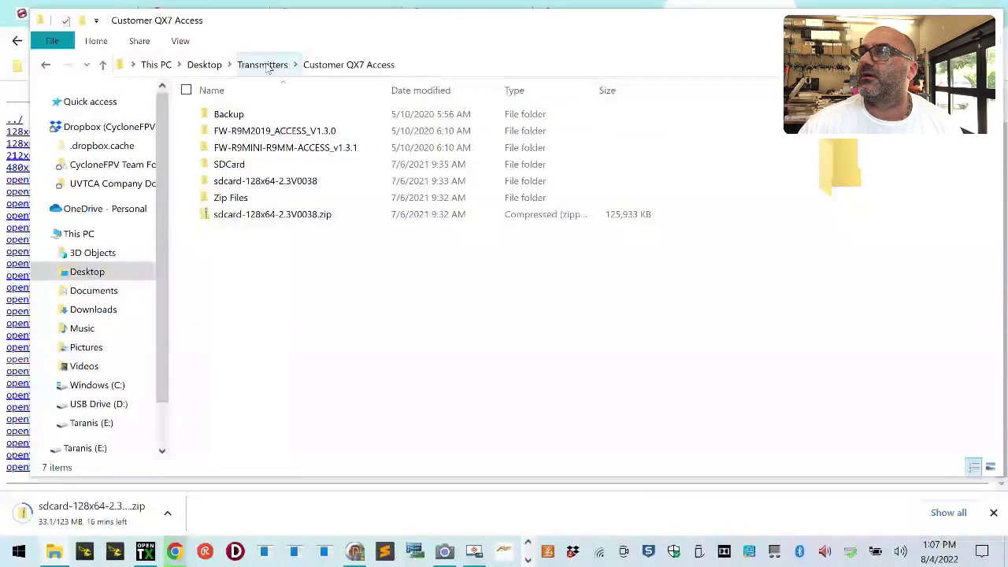
{"action": "double_click", "coordinate": [230, 198]}
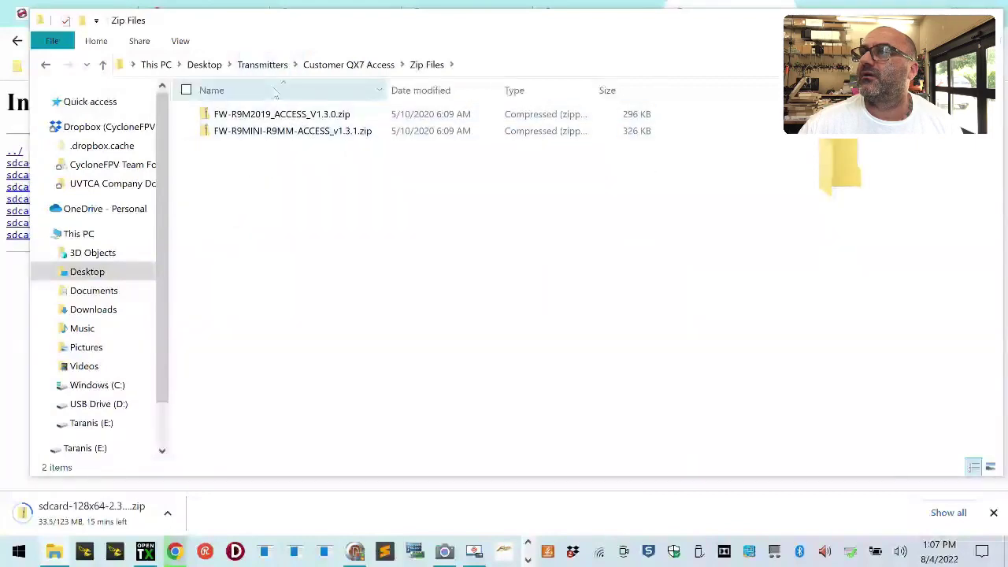
{"action": "left_click", "coordinate": [307, 69]}
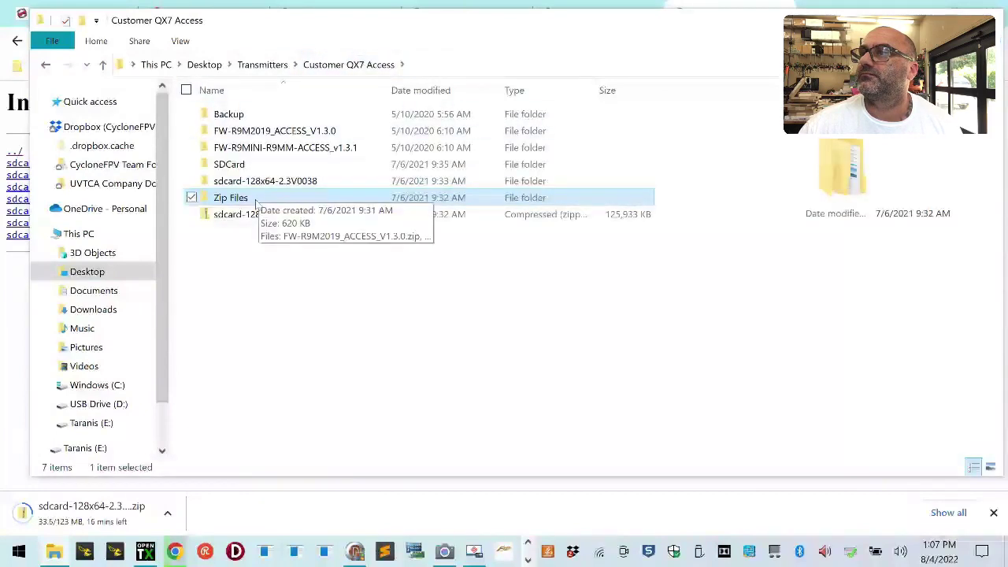
{"action": "left_click_drag", "start_coordinate": [244, 221], "coordinate": [233, 199]}
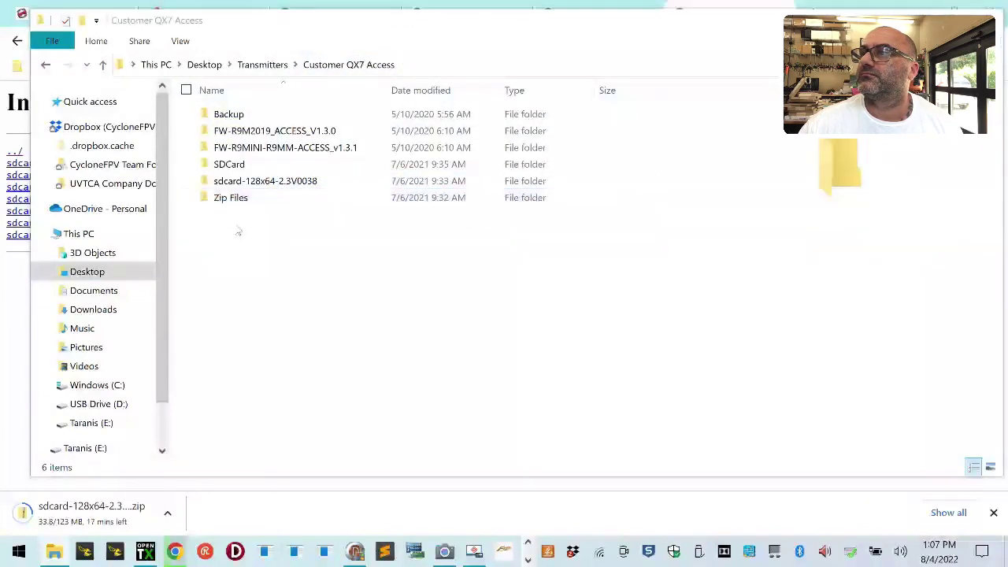
Step: Check the SD card packages in the Customer QX7S ACCST folder and return to the Transmitters folder
{"action": "left_click", "coordinate": [275, 66]}
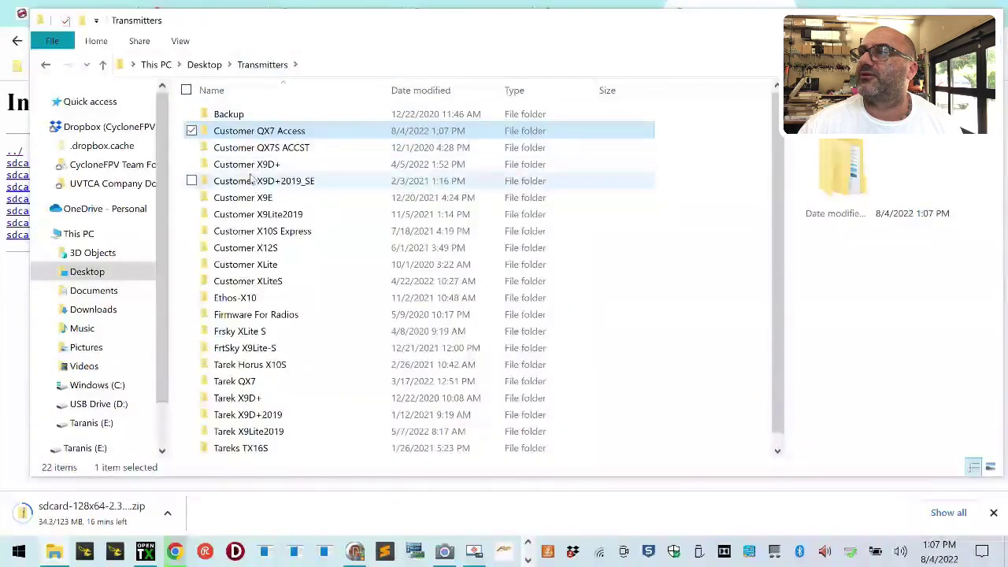
{"action": "double_click", "coordinate": [279, 148]}
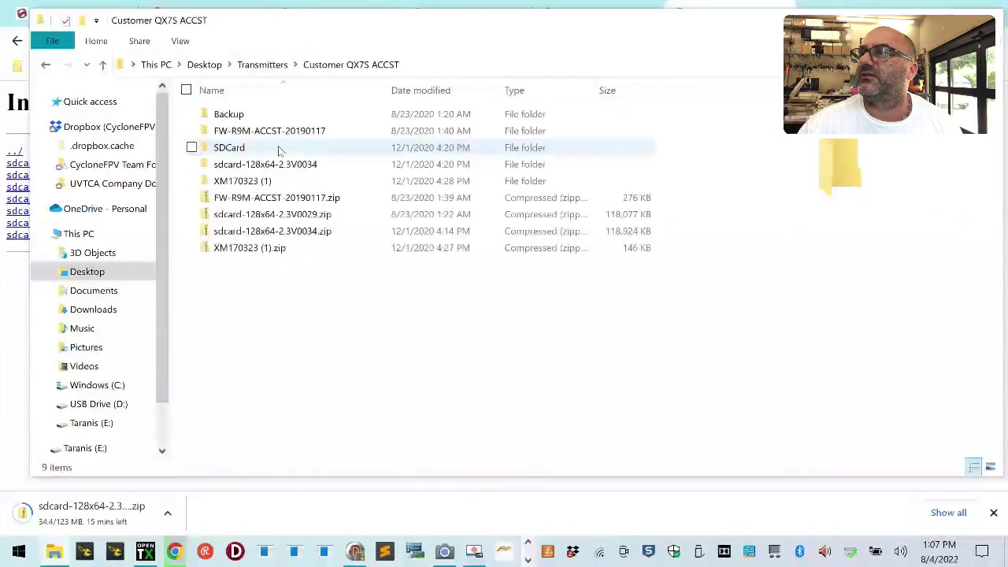
{"action": "left_click", "coordinate": [281, 67]}
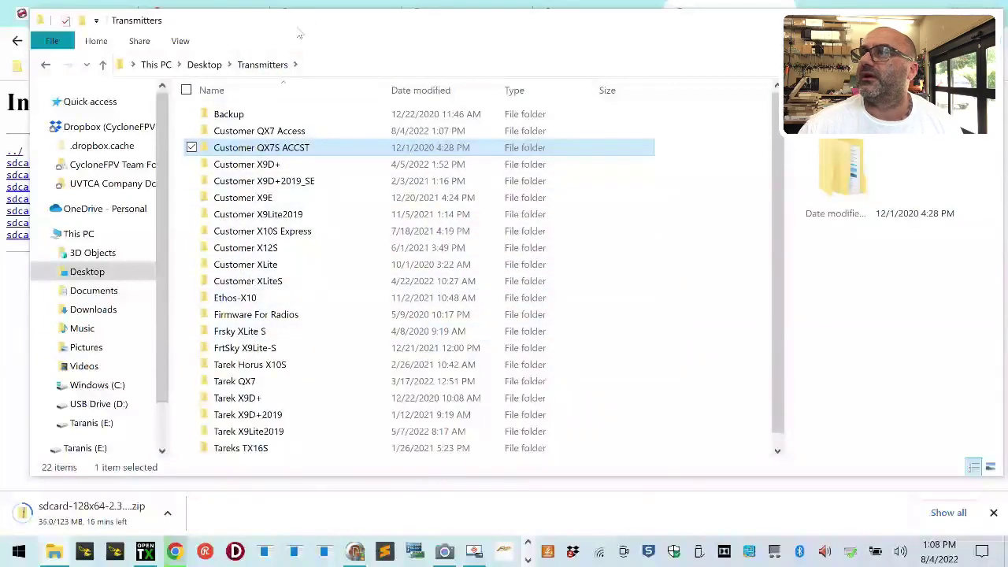
{"action": "mouse_move", "coordinate": [297, 33]}
{"action": "left_mouse_down"}
{"action": "mouse_move", "coordinate": [379, 35]}
{"action": "mouse_move", "coordinate": [322, 38]}
{"action": "mouse_move", "coordinate": [333, 273]}
{"action": "mouse_move", "coordinate": [301, 36]}
{"action": "left_mouse_up"}
Step: Return to the browser, show all downloads and cancel the duplicate sdcard-128x64-2.3V0039 (2).zip download
{"action": "key", "text": "alt+Tab"}
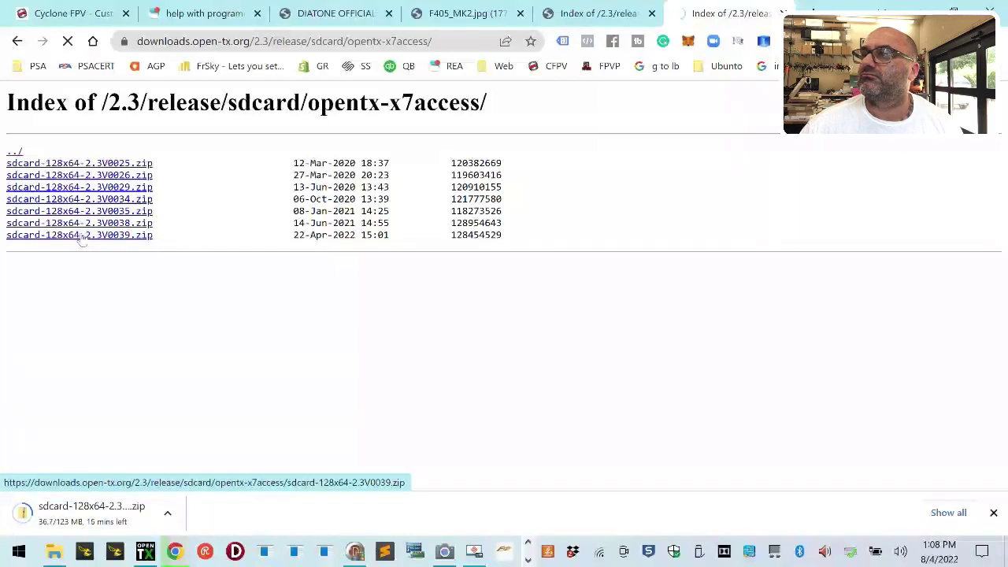
{"action": "left_click", "coordinate": [949, 513]}
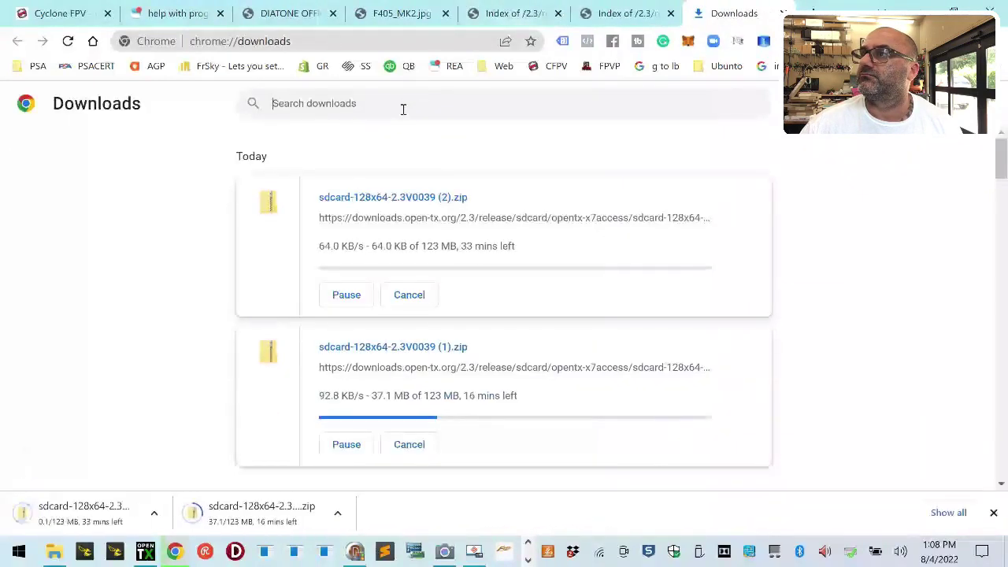
{"action": "left_click", "coordinate": [410, 294]}
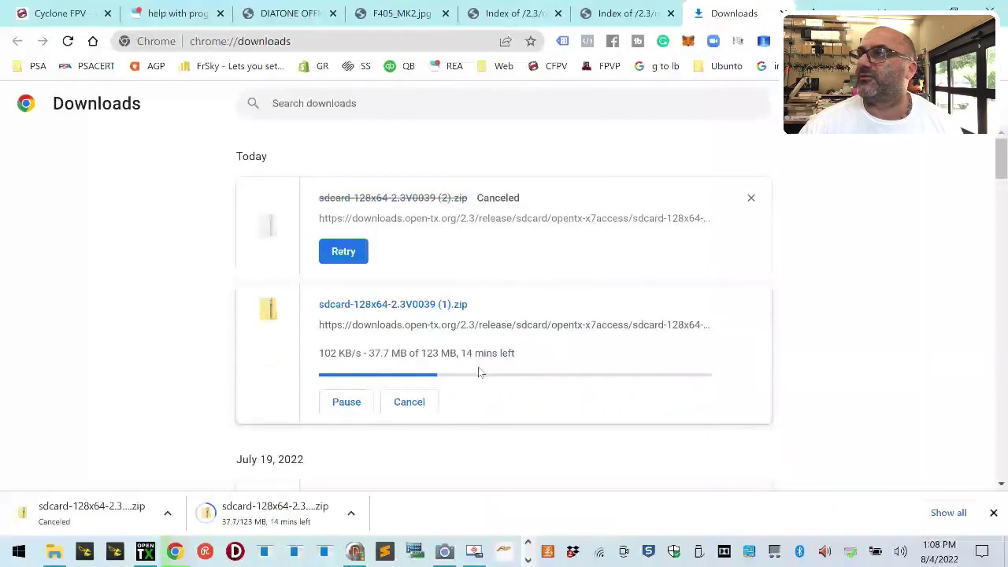
Step: Open the Downloads folder in File Explorer and look through its recent files for the SD card package
{"action": "left_click", "coordinate": [52, 553]}
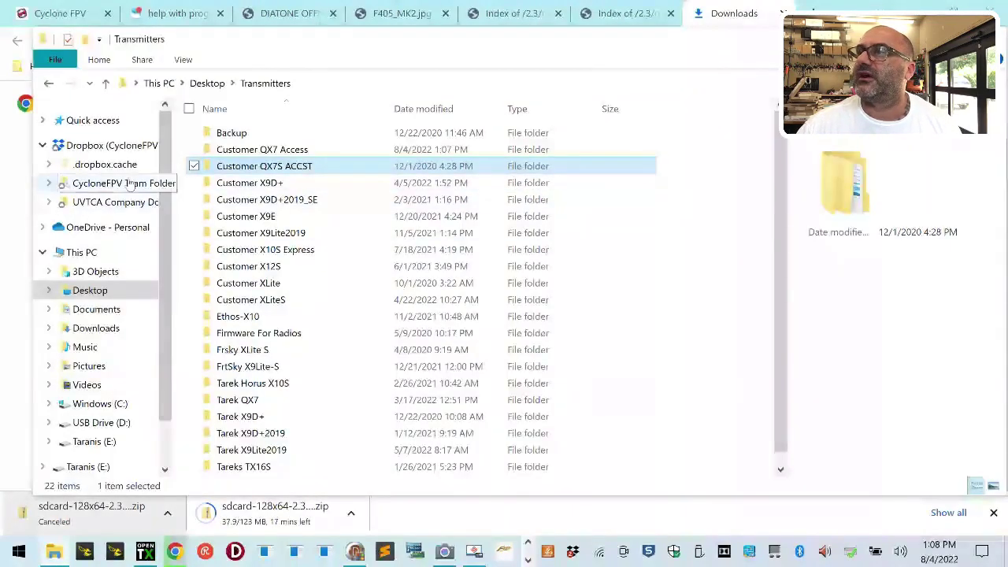
{"action": "left_click", "coordinate": [96, 328]}
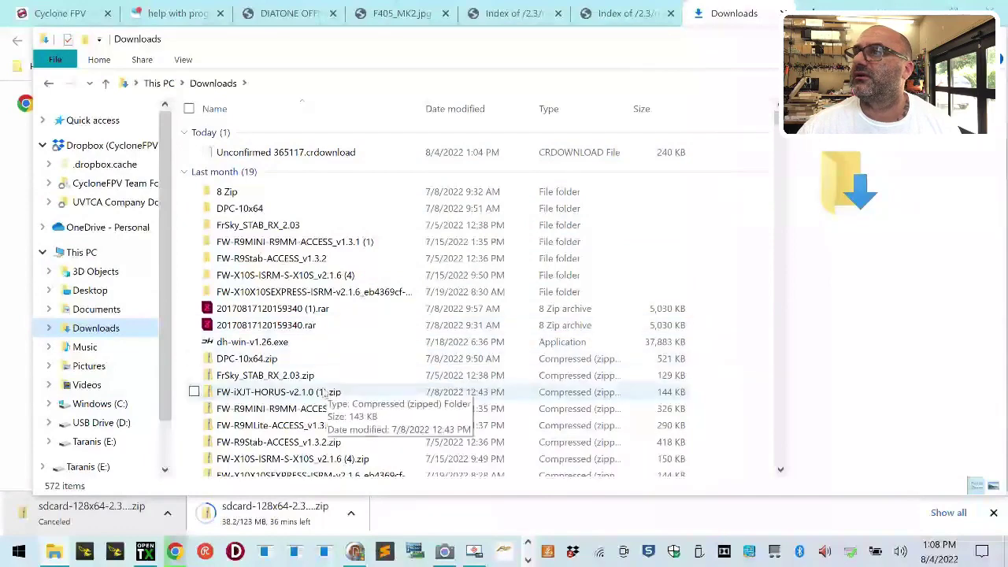
{"action": "scroll", "coordinate": [319, 391], "scroll_direction": "down", "scroll_amount": 2}
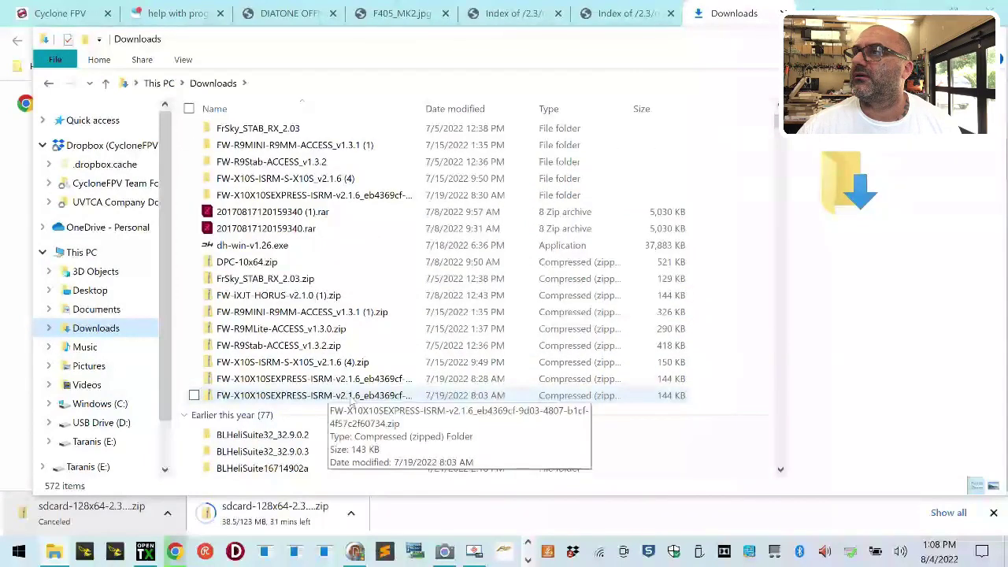
{"action": "scroll", "coordinate": [352, 401], "scroll_direction": "down", "scroll_amount": 2}
{"action": "scroll", "coordinate": [352, 402], "scroll_direction": "down", "scroll_amount": 4}
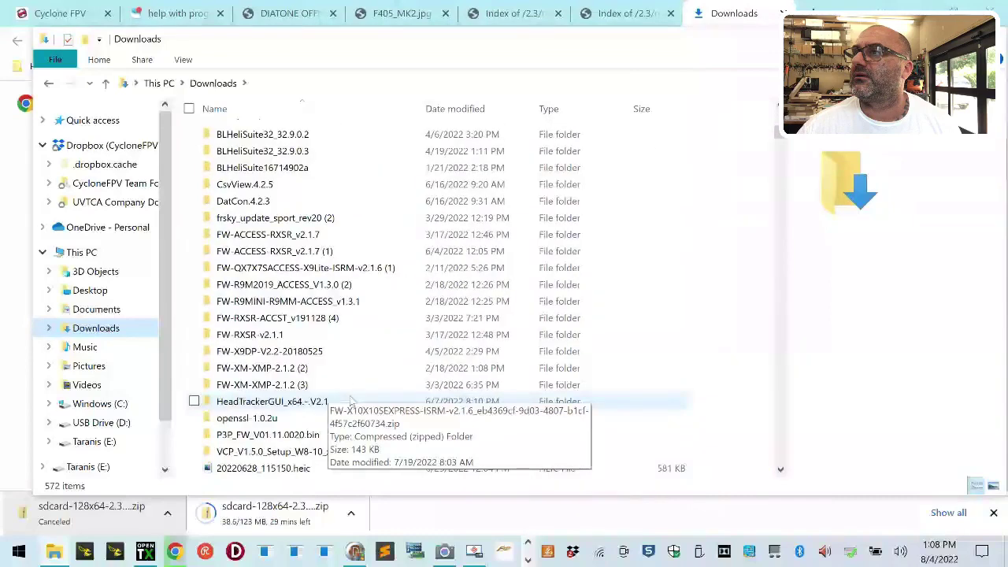
{"action": "scroll", "coordinate": [352, 401], "scroll_direction": "down", "scroll_amount": 2}
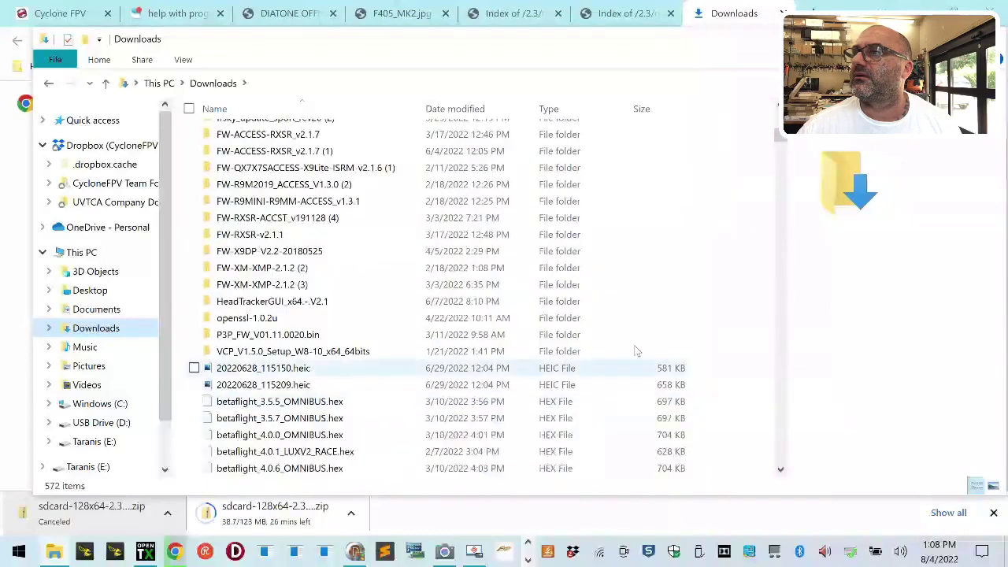
Step: Check the file name in the browser's download list and look through the older Downloads folder entries for an existing copy
{"action": "left_click", "coordinate": [660, 16]}
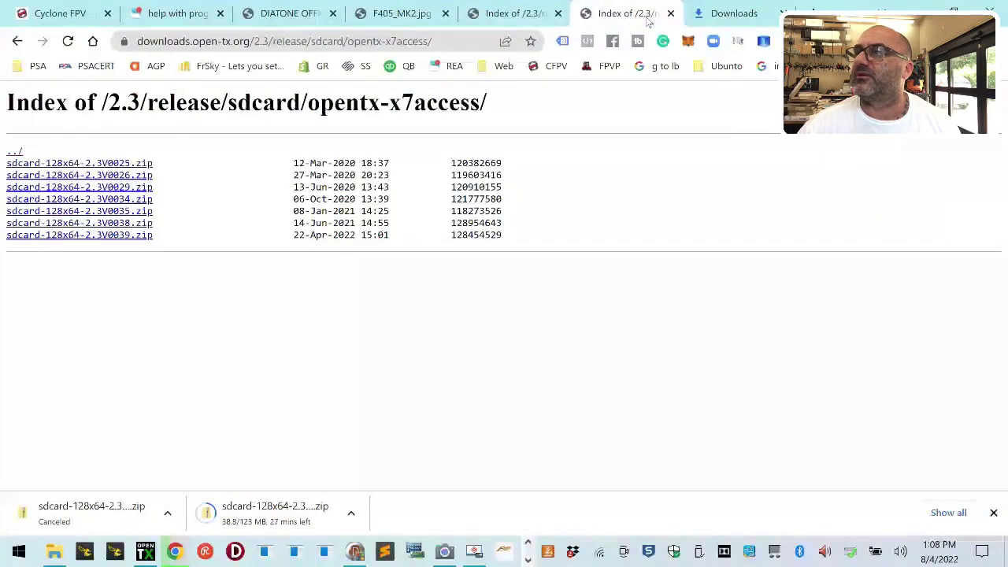
{"action": "left_click", "coordinate": [696, 24]}
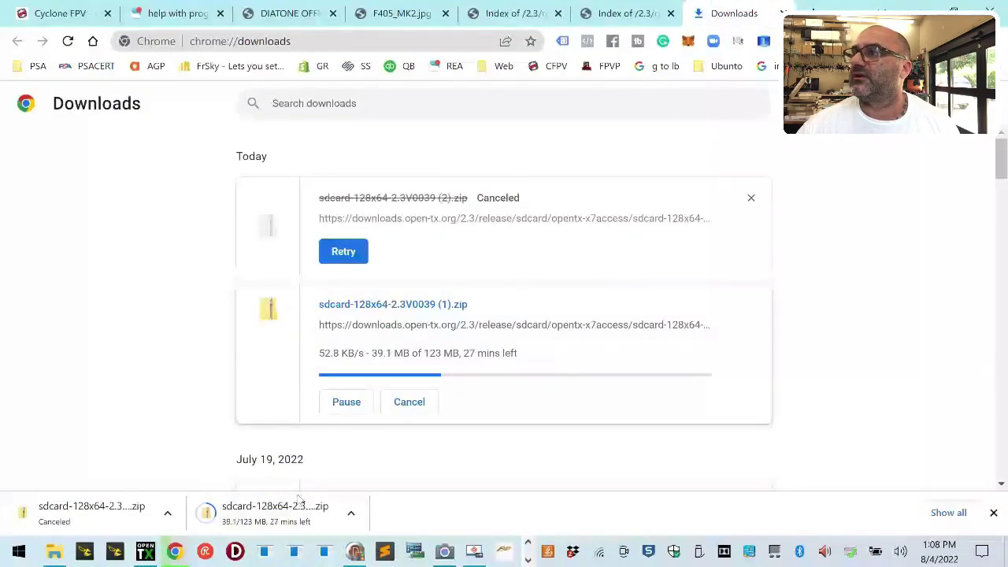
{"action": "left_click", "coordinate": [55, 551]}
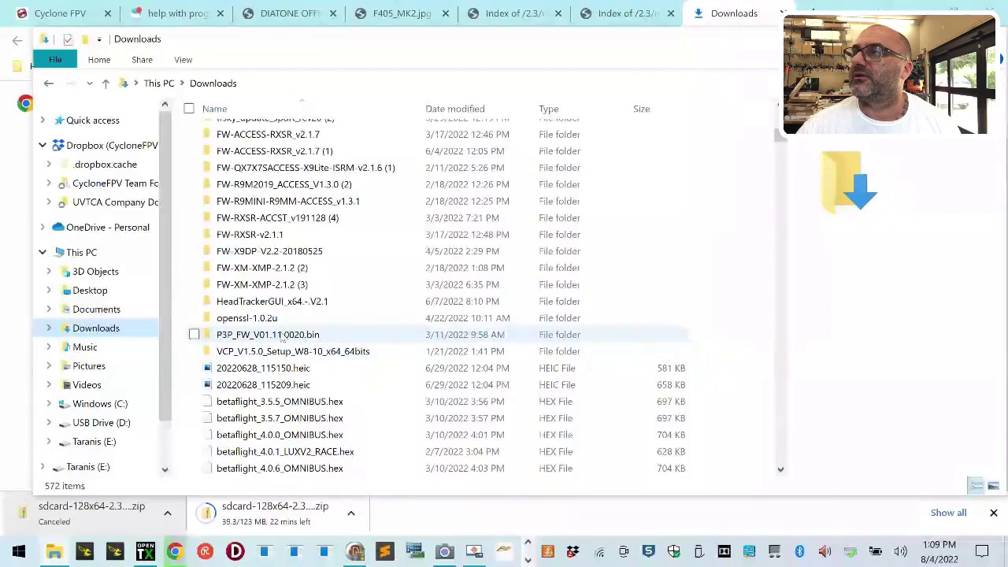
{"action": "scroll", "coordinate": [319, 337], "scroll_direction": "down", "scroll_amount": 15}
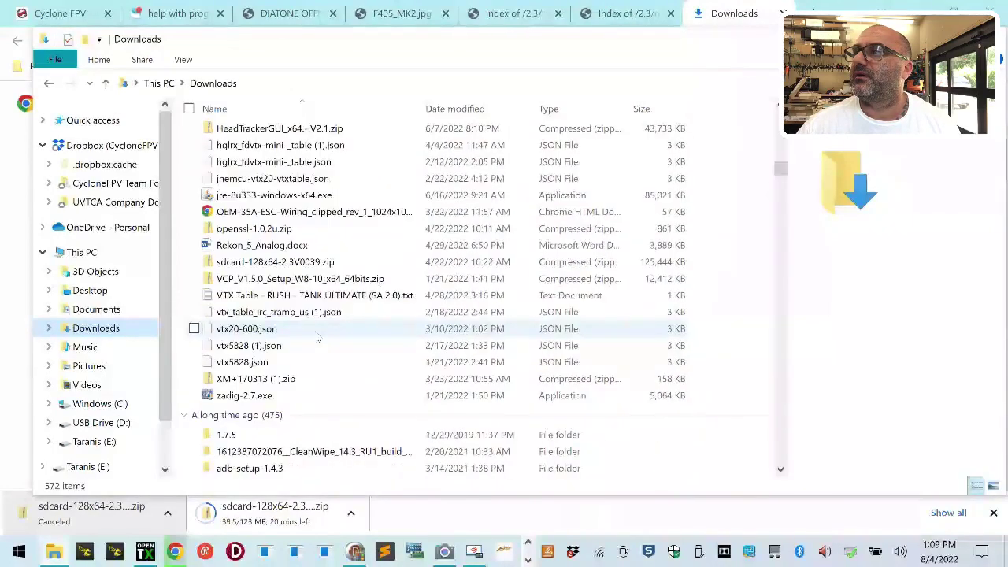
{"action": "scroll", "coordinate": [319, 338], "scroll_direction": "down", "scroll_amount": 20}
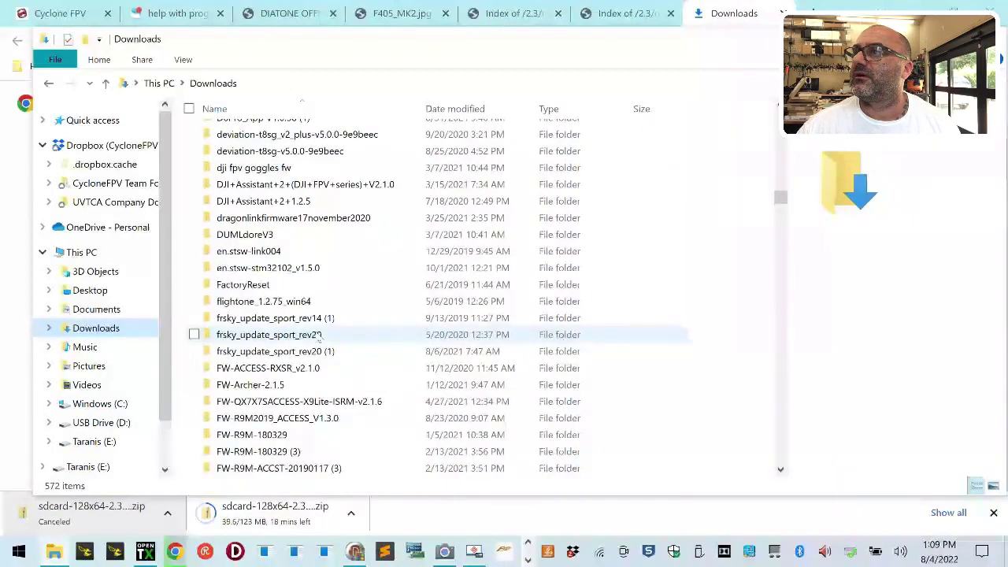
{"action": "scroll", "coordinate": [319, 337], "scroll_direction": "down", "scroll_amount": 6}
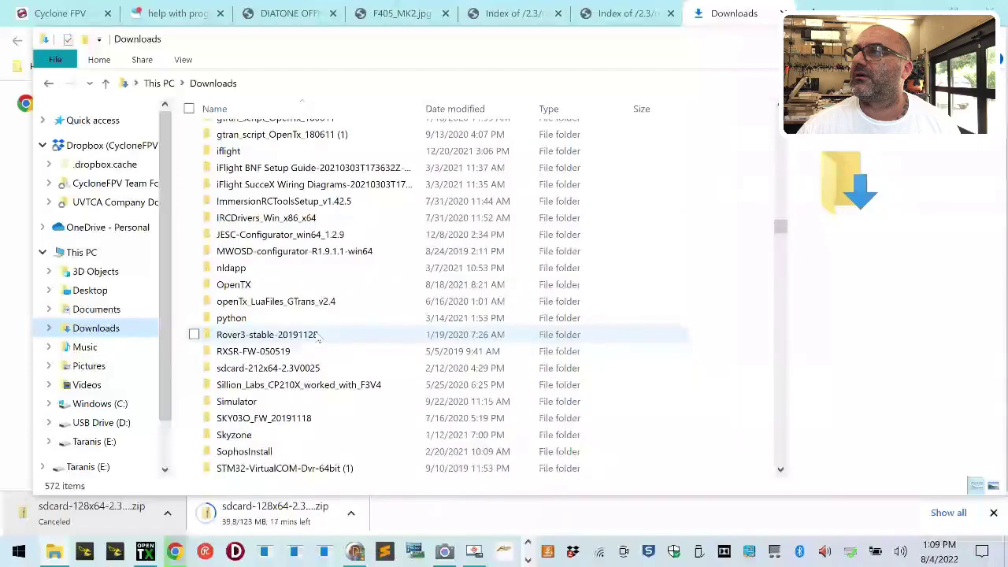
{"action": "scroll", "coordinate": [319, 337], "scroll_direction": "down", "scroll_amount": 4}
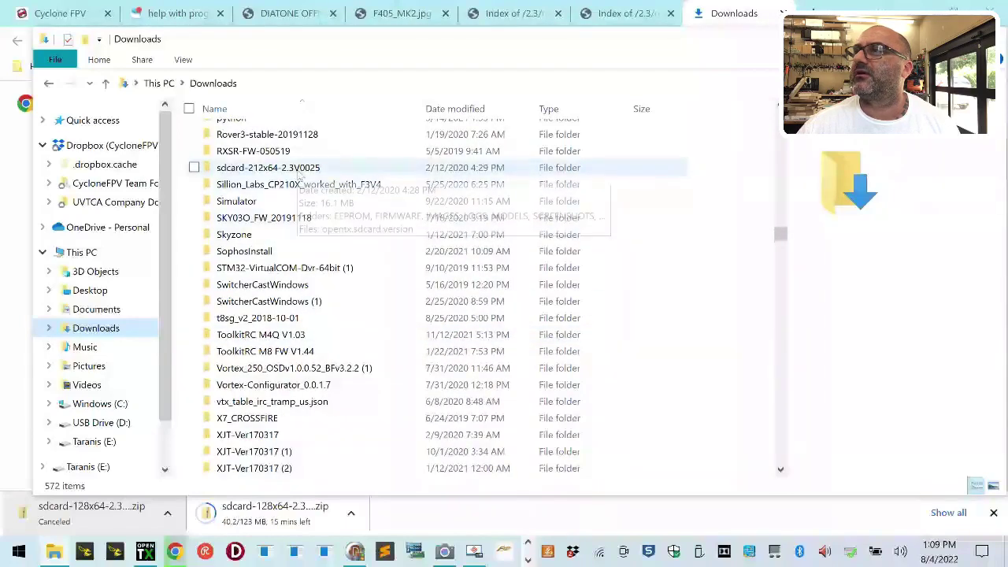
Step: Search the Downloads folder for "sd" and copy the existing sdcard-128x64-2.3V0039.zip
{"action": "scroll", "coordinate": [300, 179], "scroll_direction": "down", "scroll_amount": 6}
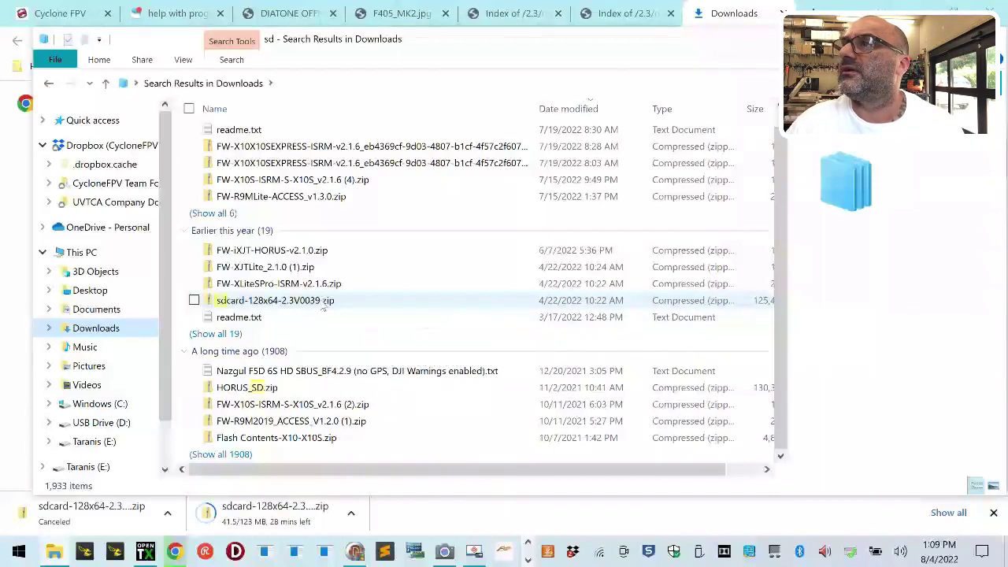
{"action": "left_click", "coordinate": [320, 300]}
{"action": "right_click", "coordinate": [320, 300]}
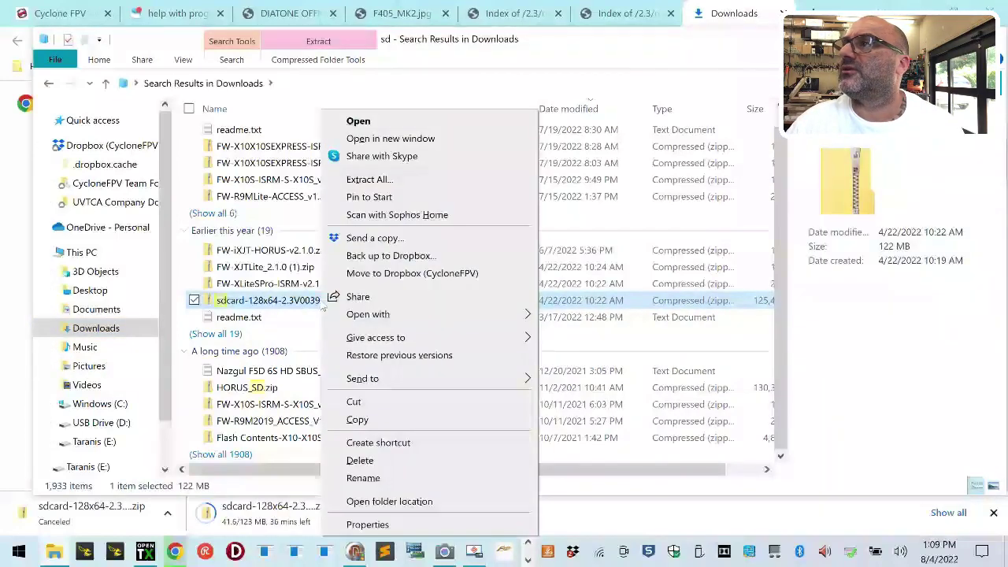
{"action": "left_click", "coordinate": [377, 426]}
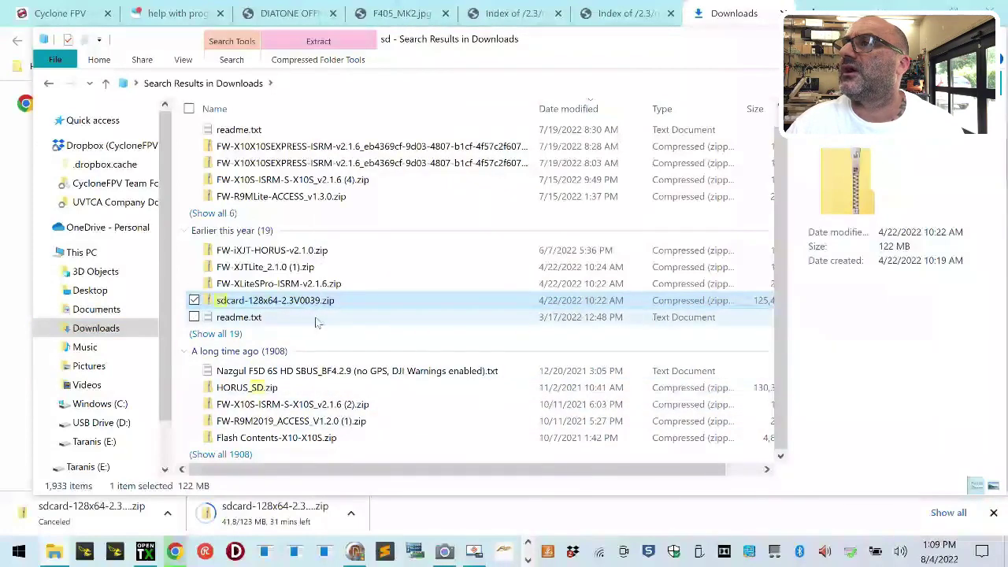
Step: Check the progress of the SD card download in the browser's download list and return to File Explorer
{"action": "left_click", "coordinate": [630, 16]}
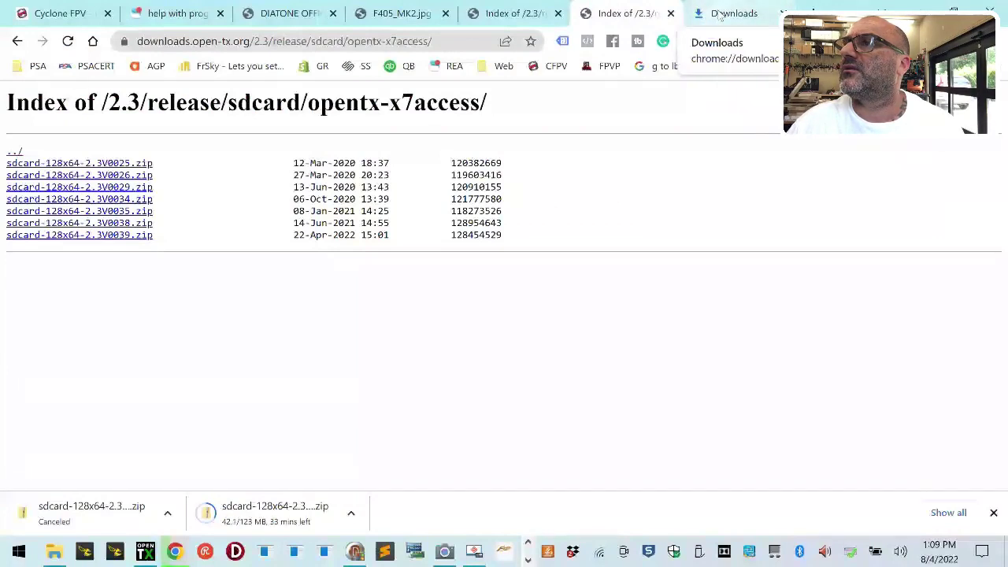
{"action": "left_click", "coordinate": [721, 16]}
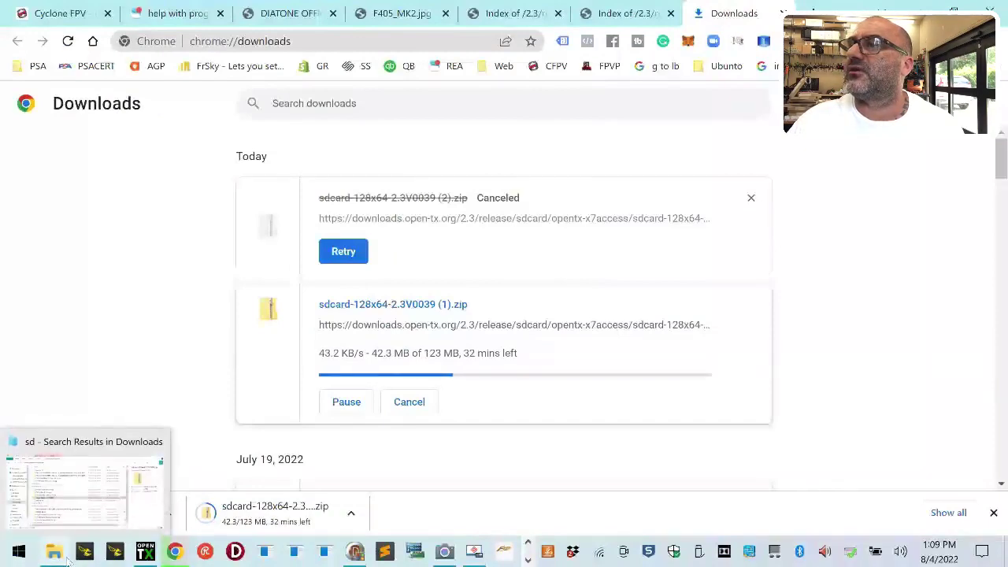
{"action": "left_click", "coordinate": [95, 484]}
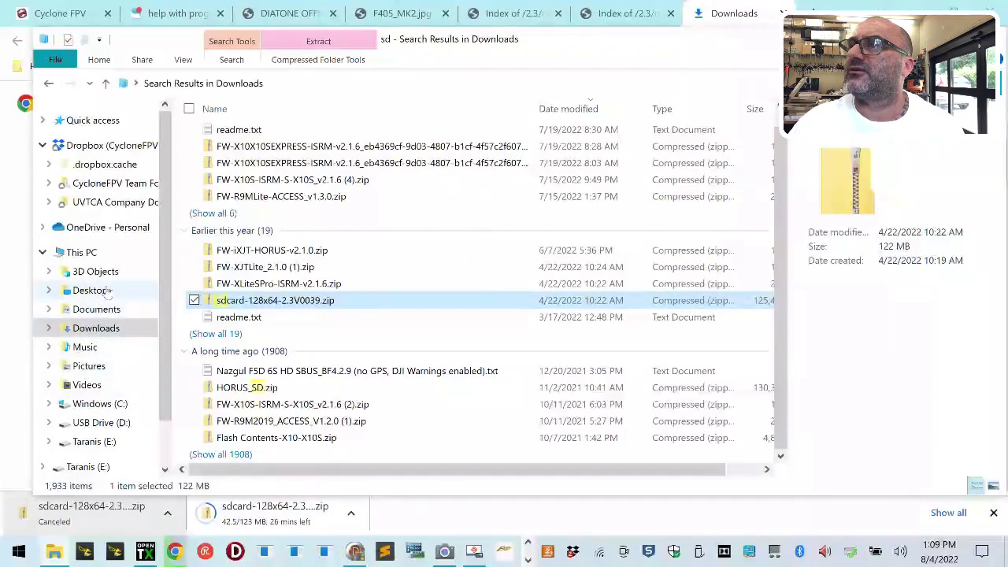
Step: Paste the copied sdcard-128x64-2.3V0039.zip into the Customer QX7 Access folder inside Transmitters on the Desktop
{"action": "left_click", "coordinate": [90, 291]}
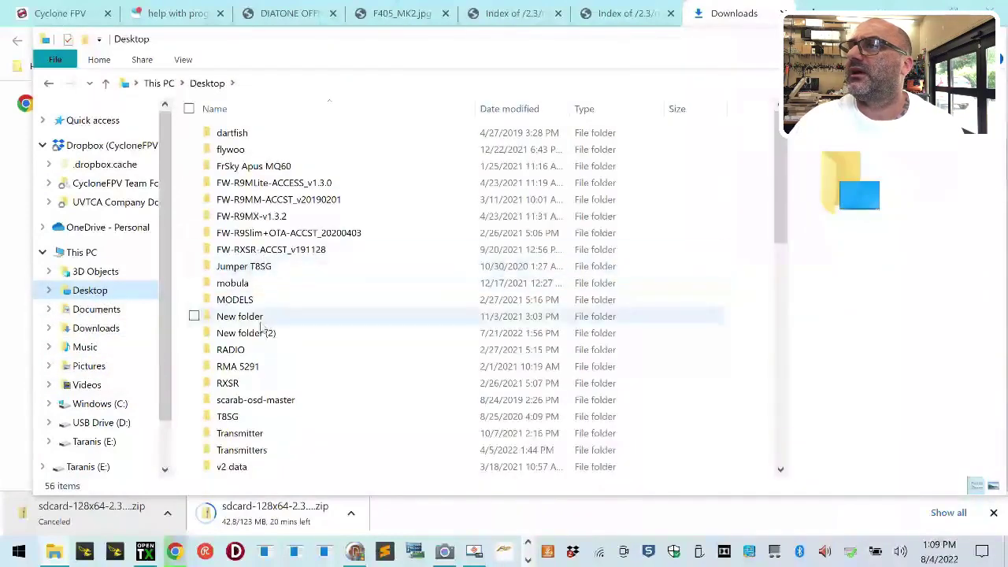
{"action": "double_click", "coordinate": [262, 453]}
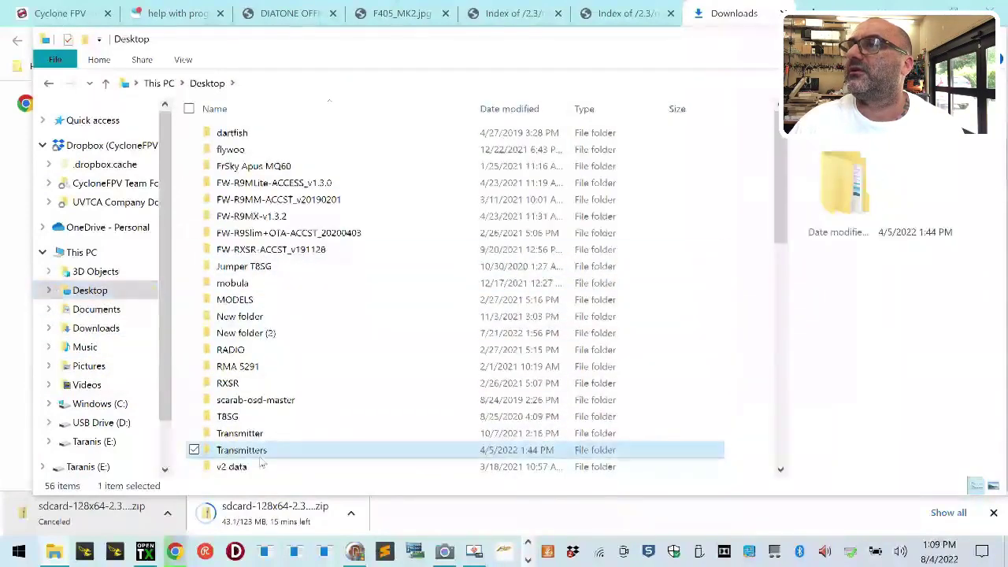
{"action": "left_click", "coordinate": [331, 158]}
{"action": "double_click", "coordinate": [330, 160]}
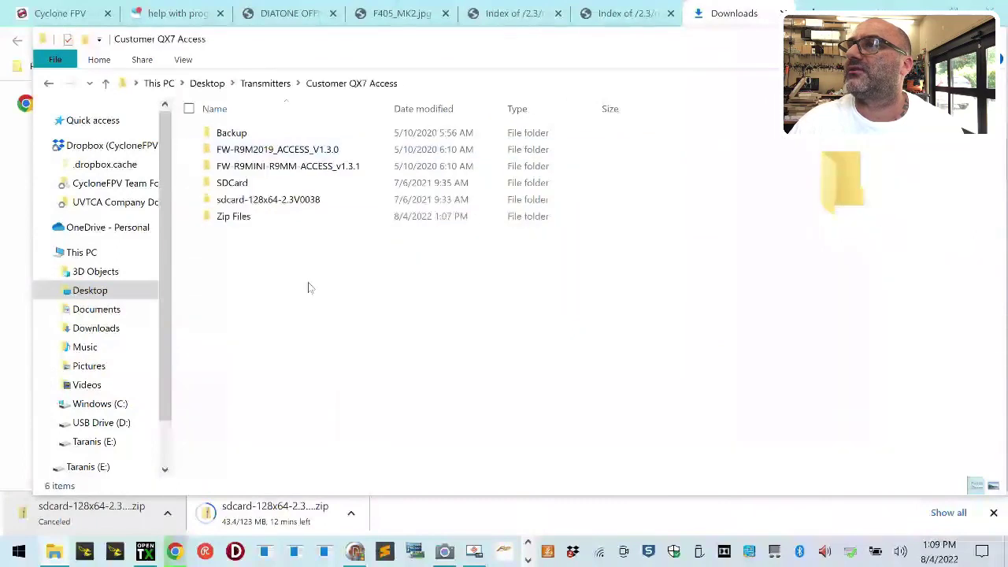
{"action": "right_click", "coordinate": [319, 301]}
{"action": "left_click", "coordinate": [318, 325]}
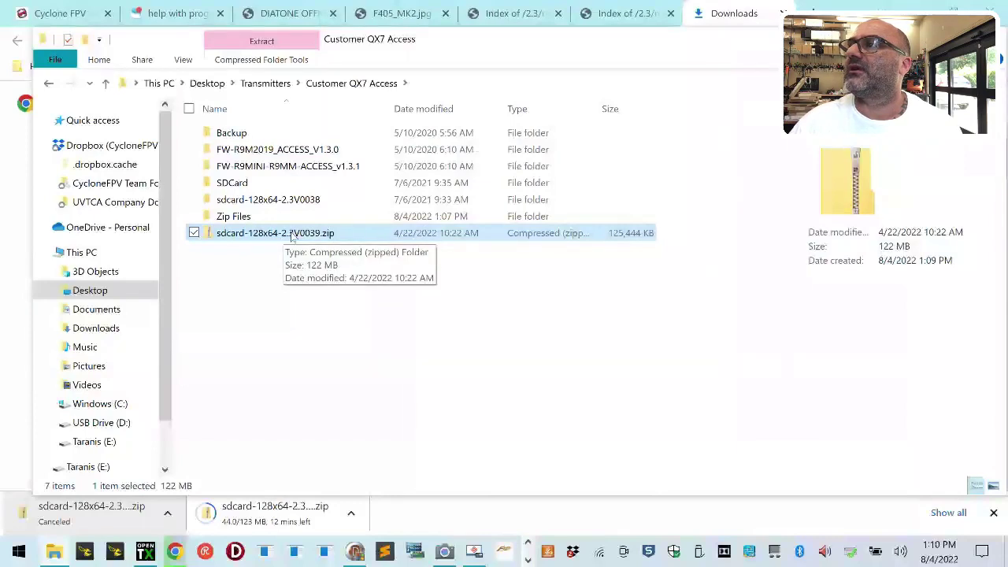
Step: Extract all of sdcard-128x64-2.3V0039.zip to a sdcard-128x64-2.3V0039 folder in Customer QX7 Access and return to the folder view while it runs
{"action": "right_click", "coordinate": [292, 236]}
{"action": "left_click", "coordinate": [340, 184]}
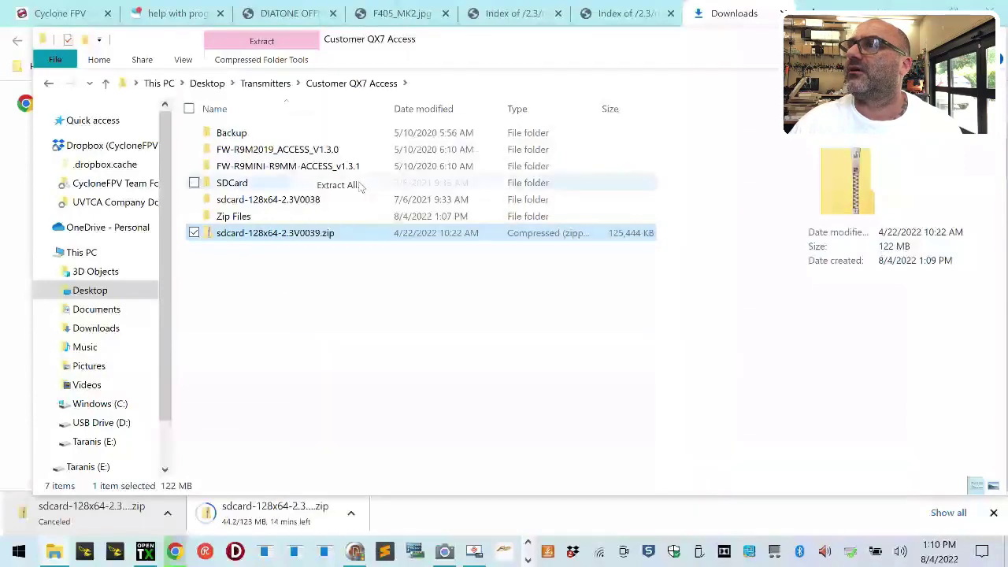
{"action": "left_click", "coordinate": [652, 438]}
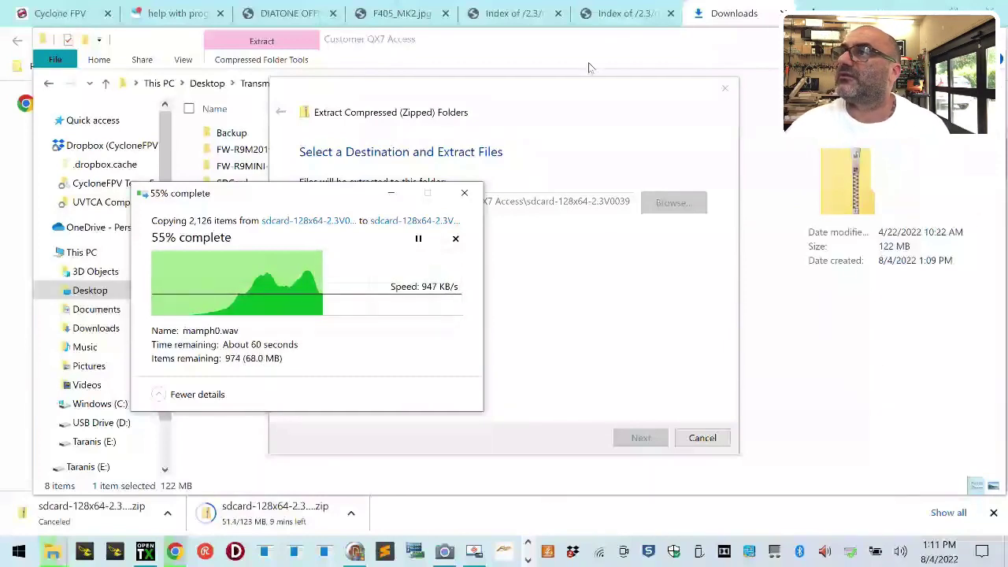
{"action": "left_click_drag", "start_coordinate": [197, 193], "coordinate": [461, 169]}
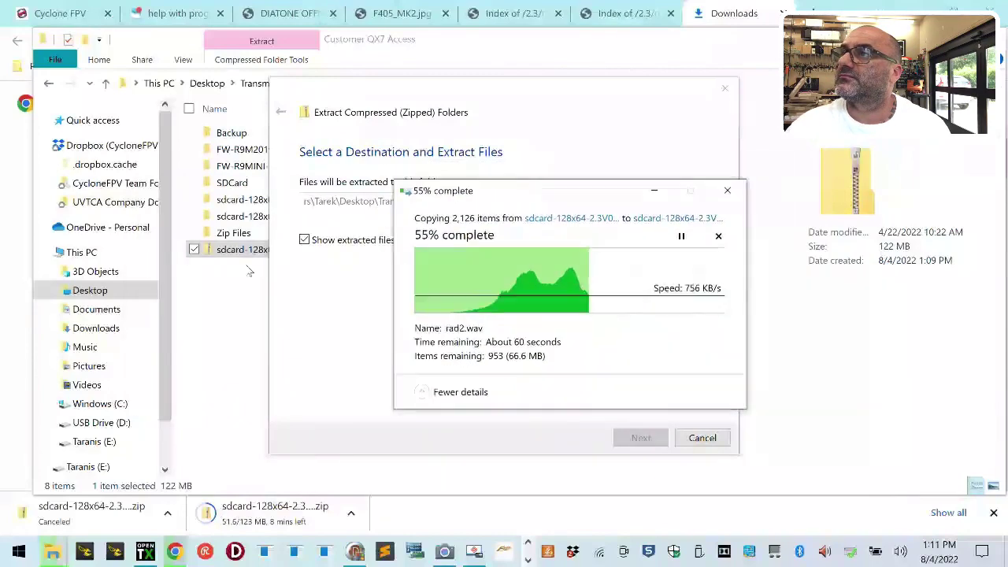
{"action": "key", "text": "Escape"}
{"action": "left_click", "coordinate": [203, 276]}
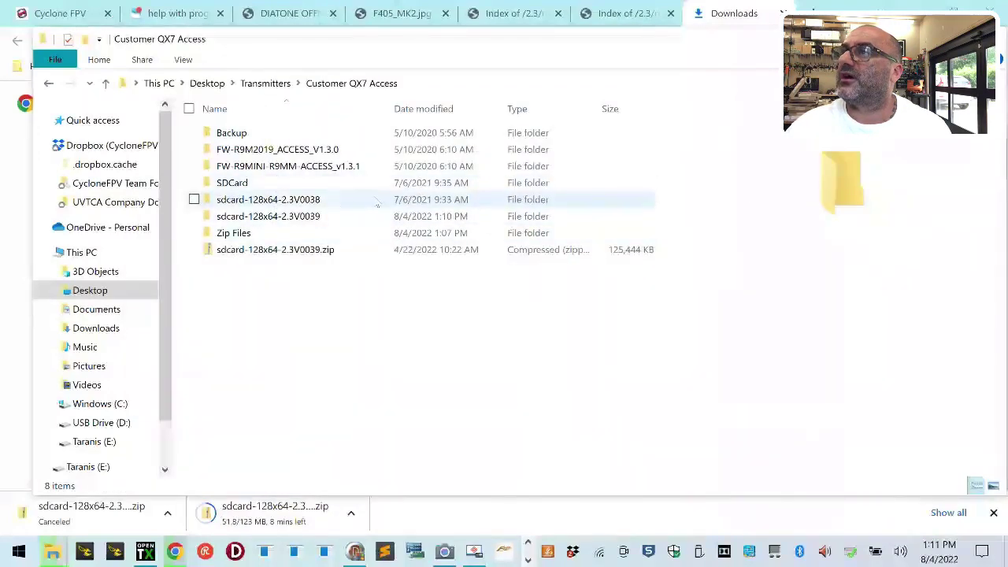
Step: Check the FIRMWARE folder inside the old sdcard-128x64-2.3V0038 folder and delete the sdcard-128x64-2.3V0038 folder
{"action": "double_click", "coordinate": [281, 202]}
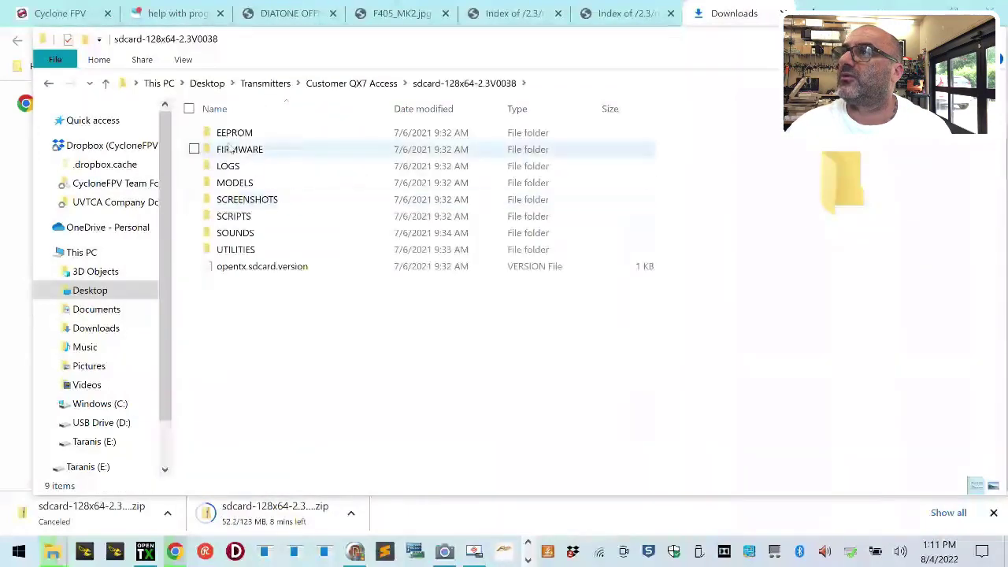
{"action": "double_click", "coordinate": [233, 149]}
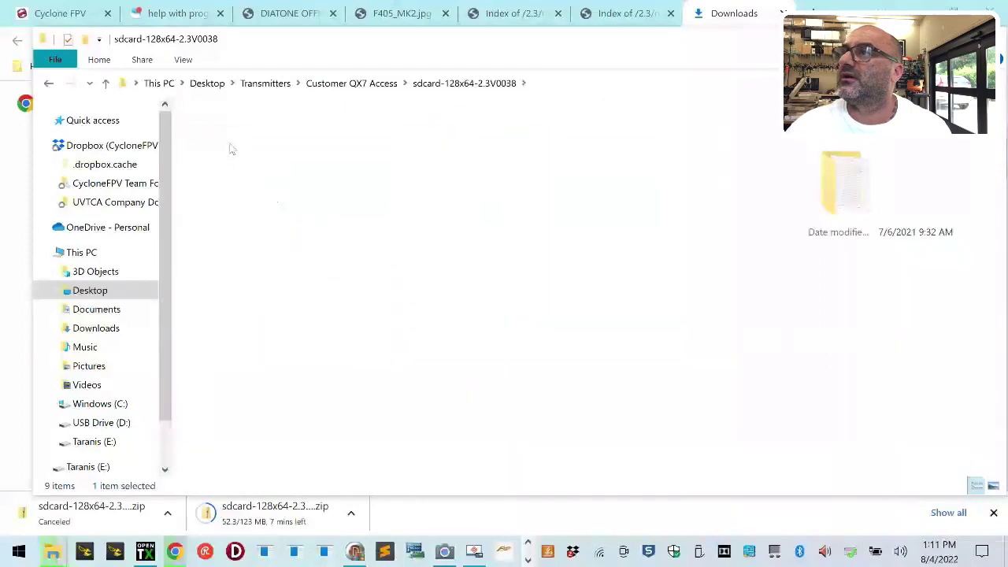
{"action": "left_click", "coordinate": [48, 83]}
{"action": "left_click", "coordinate": [48, 83]}
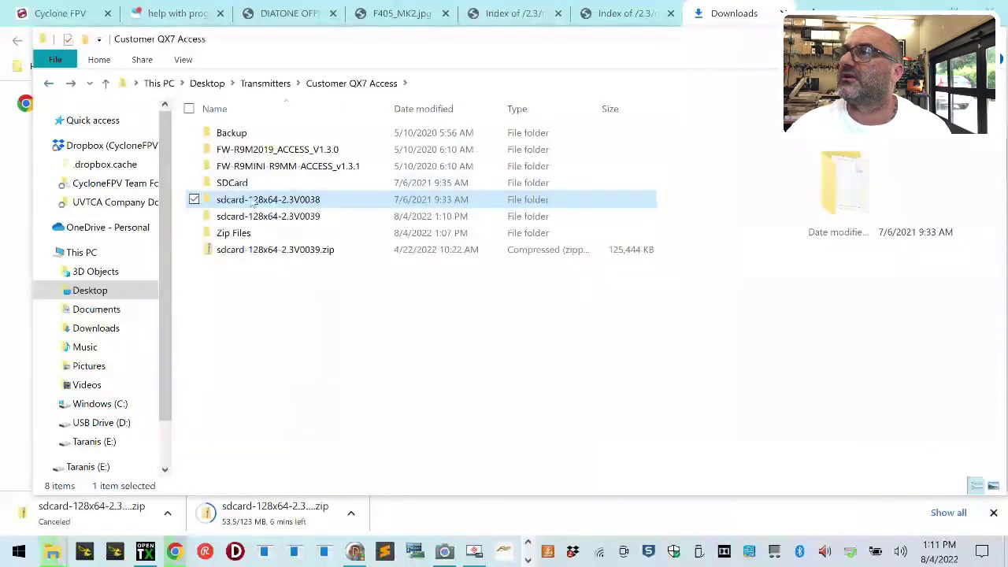
{"action": "right_click", "coordinate": [253, 201]}
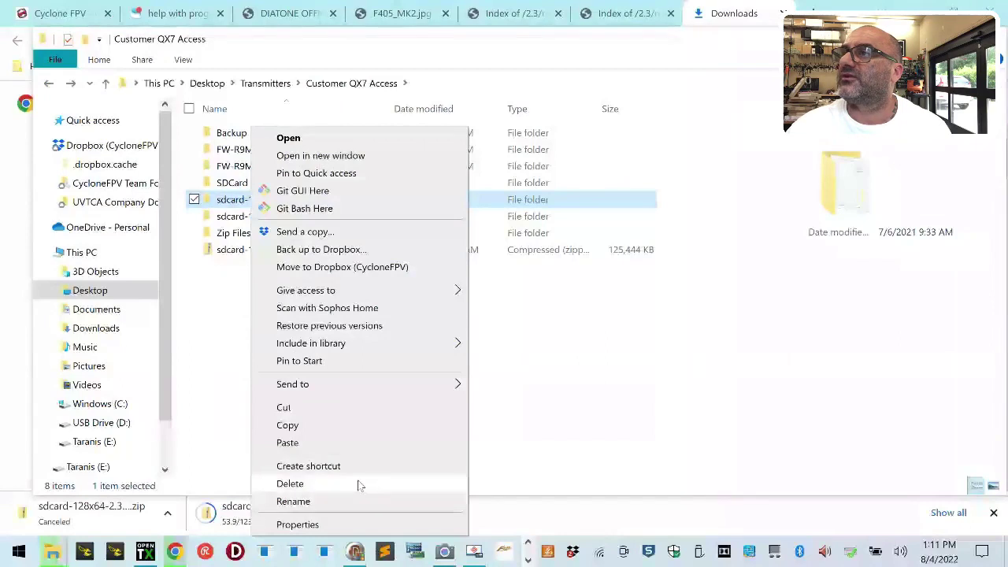
{"action": "left_click", "coordinate": [322, 332]}
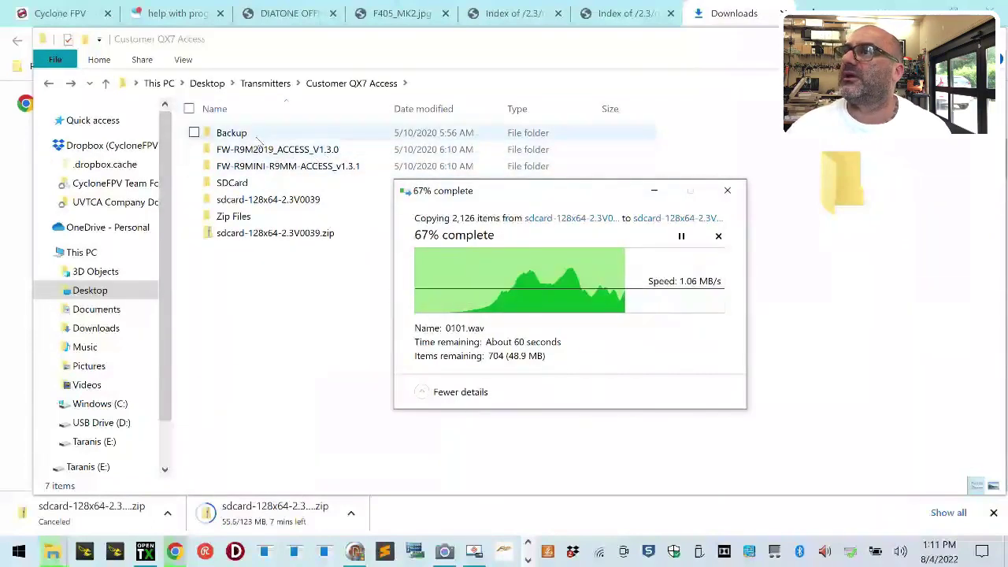
Step: Open the FrSkyRX-FW folder under SDCard\FIRMWARE to check which receiver firmware is stored there
{"action": "double_click", "coordinate": [249, 185]}
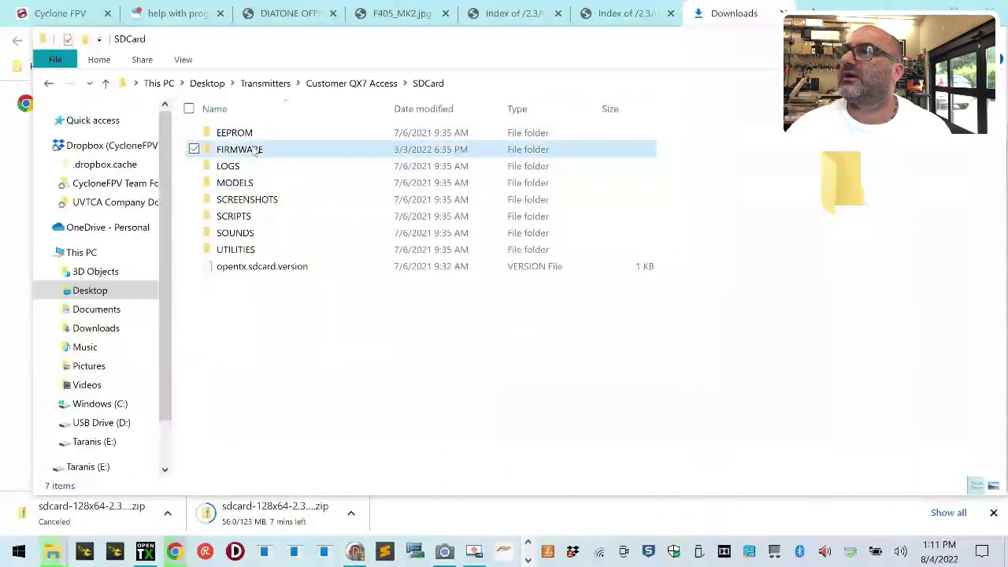
{"action": "double_click", "coordinate": [250, 148]}
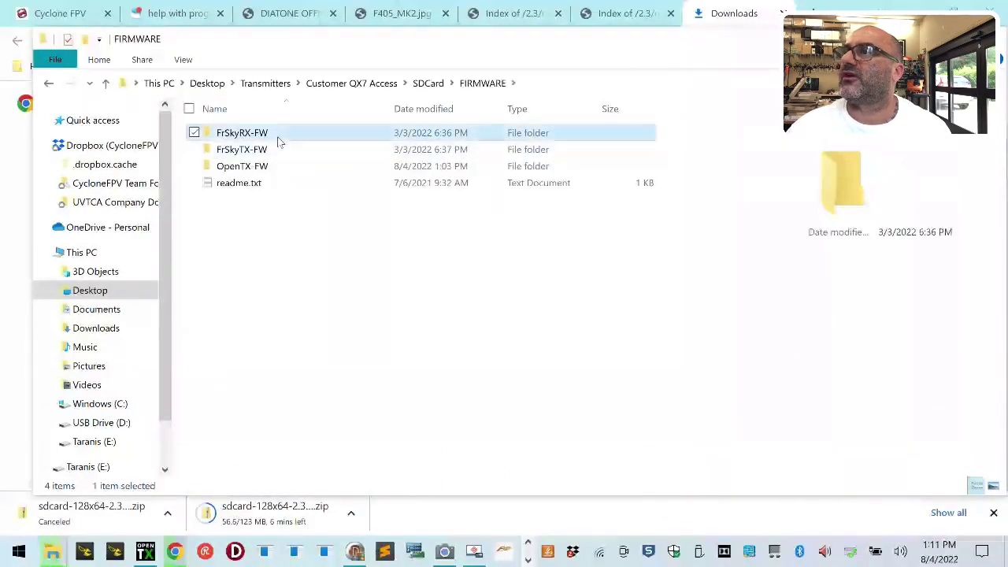
{"action": "double_click", "coordinate": [278, 135]}
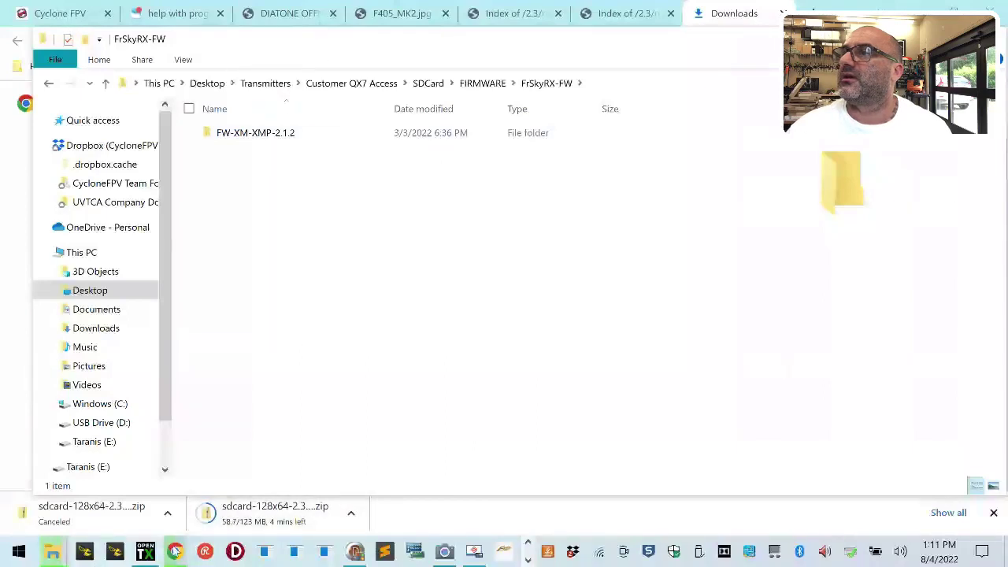
Step: Switch to the browser and load the FrSky download page at frsky-rc.com/download in the OpenTX SD card tab
{"action": "left_click", "coordinate": [641, 17]}
{"action": "left_click", "coordinate": [438, 43]}
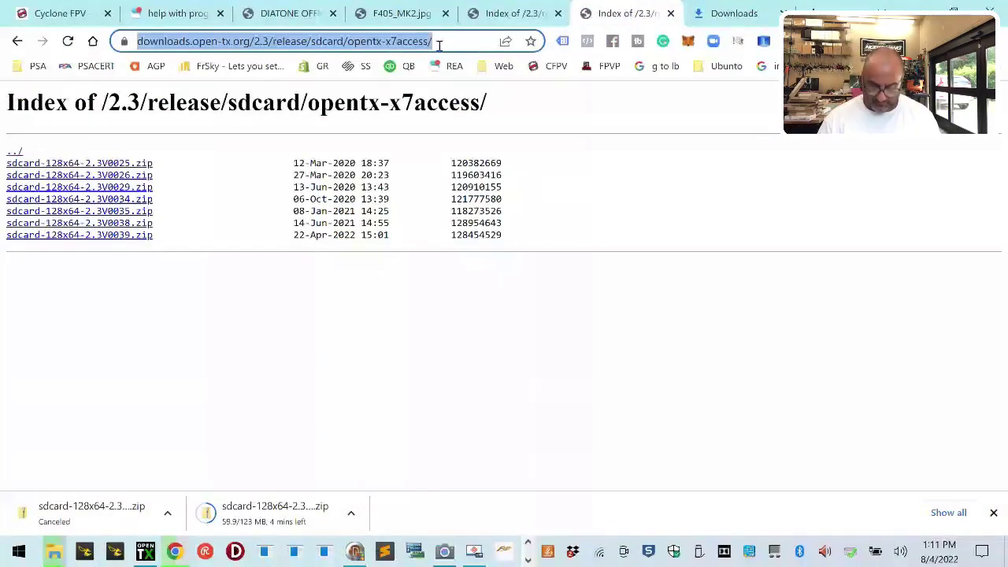
{"action": "type", "text": "fr"}
{"action": "key", "text": "Return"}
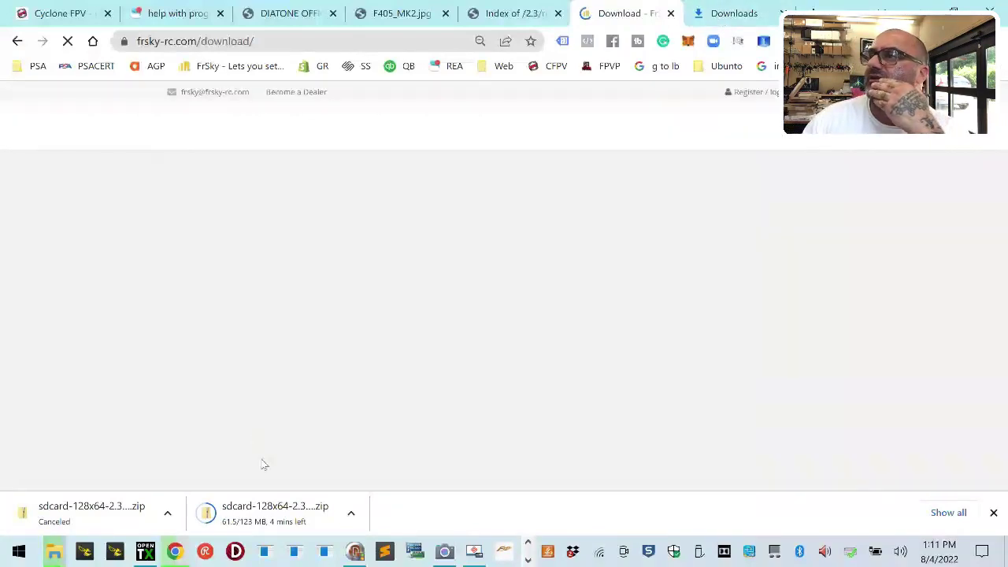
Step: Look through the transmitter, receiver, module and accessory categories on the FrSky download page for the receiver firmware
{"action": "scroll", "coordinate": [363, 401], "scroll_direction": "down", "scroll_amount": 5}
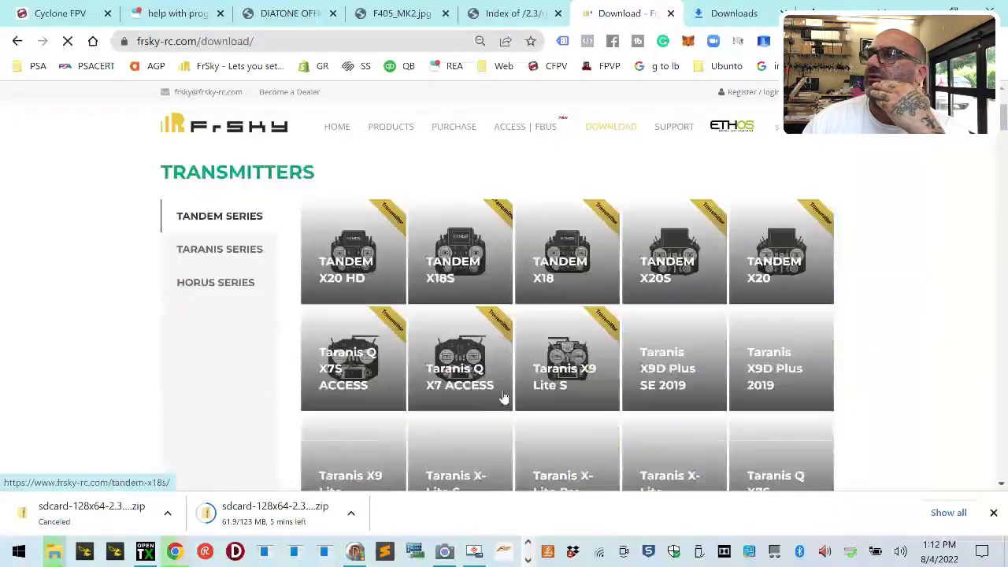
{"action": "scroll", "coordinate": [362, 401], "scroll_direction": "up", "scroll_amount": 5}
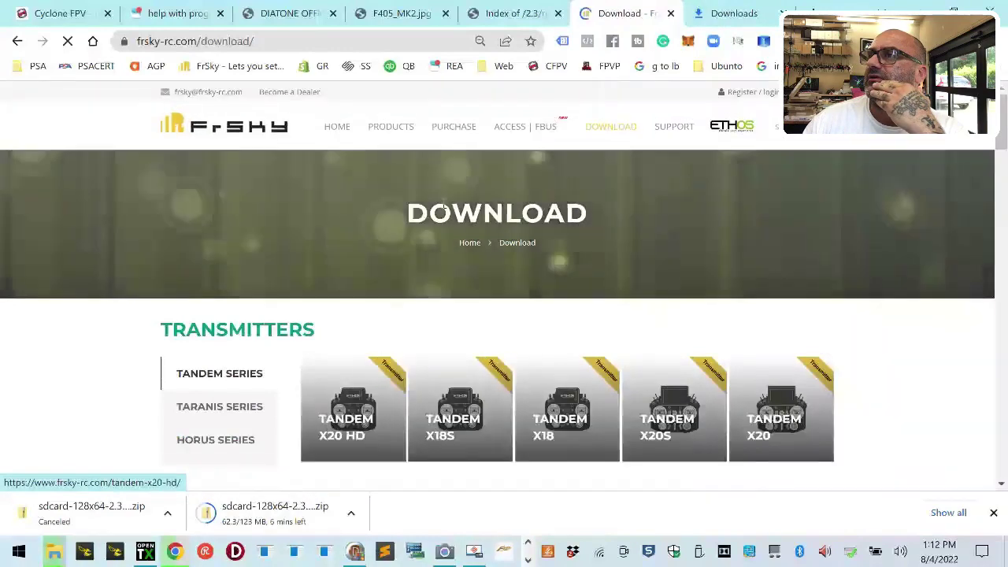
{"action": "scroll", "coordinate": [347, 370], "scroll_direction": "down", "scroll_amount": 10}
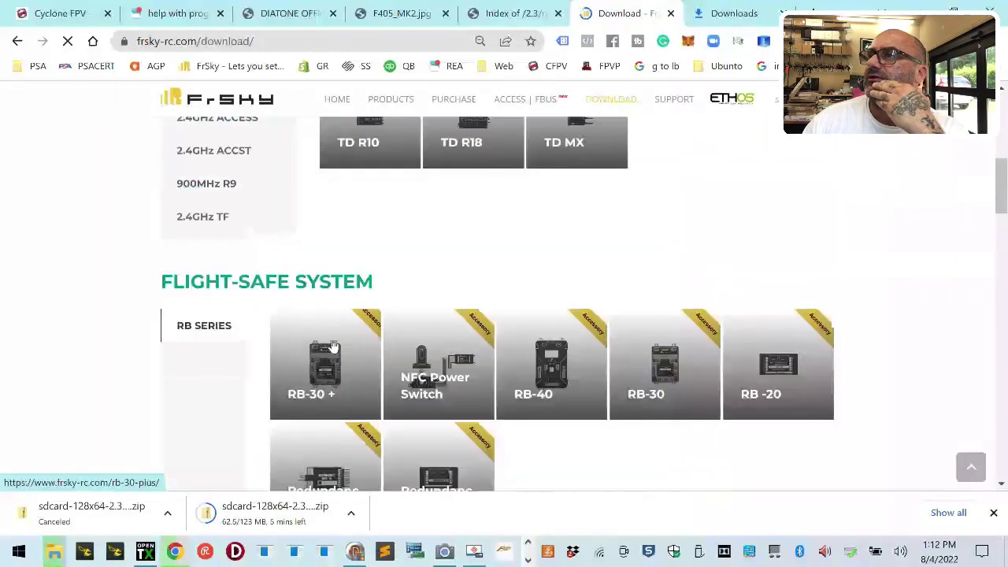
{"action": "scroll", "coordinate": [333, 345], "scroll_direction": "down", "scroll_amount": 6}
{"action": "scroll", "coordinate": [333, 345], "scroll_direction": "up", "scroll_amount": 2}
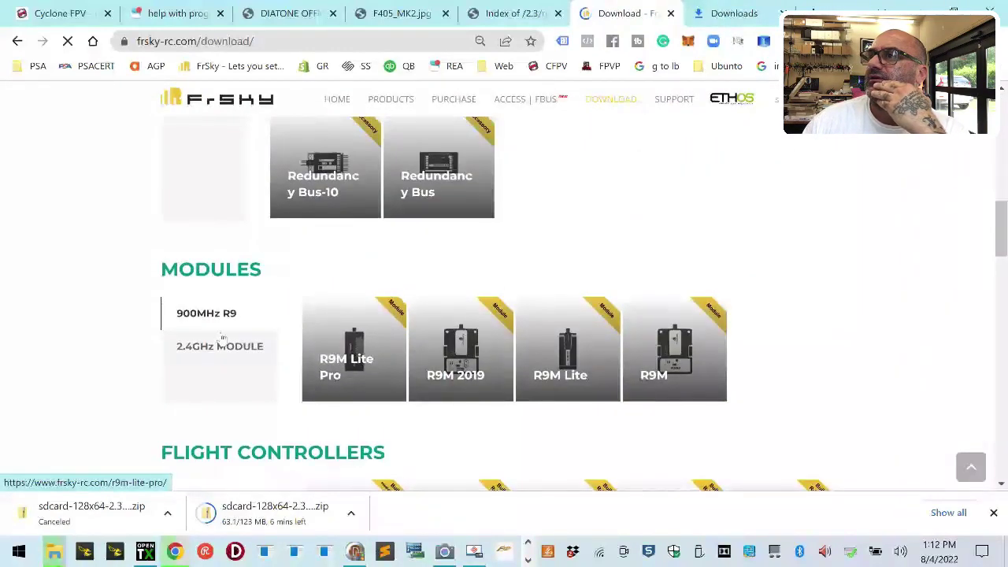
{"action": "scroll", "coordinate": [218, 346], "scroll_direction": "down", "scroll_amount": 2}
{"action": "scroll", "coordinate": [219, 346], "scroll_direction": "down", "scroll_amount": 4}
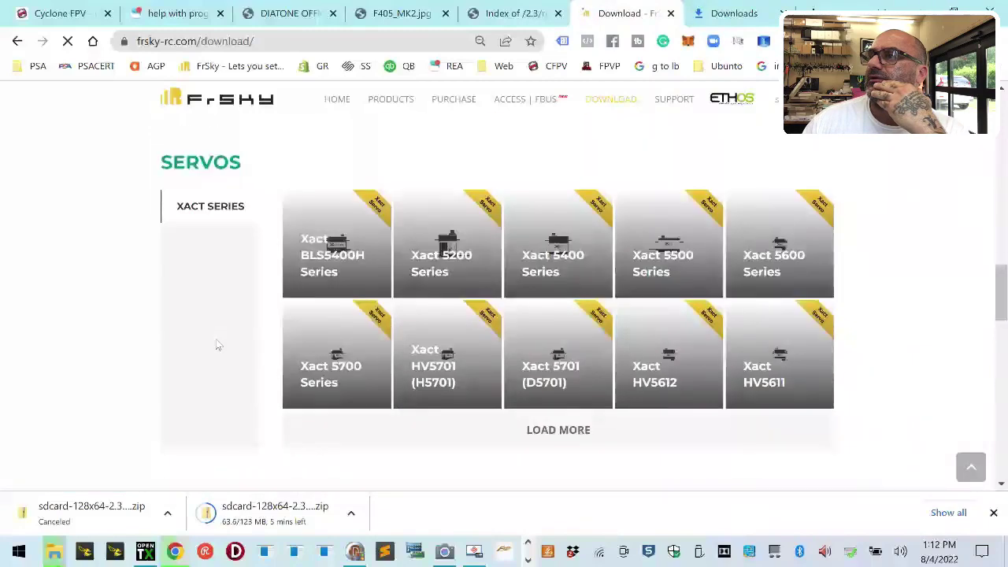
{"action": "scroll", "coordinate": [218, 345], "scroll_direction": "up", "scroll_amount": 4}
{"action": "scroll", "coordinate": [218, 345], "scroll_direction": "down", "scroll_amount": 2}
{"action": "scroll", "coordinate": [218, 345], "scroll_direction": "up", "scroll_amount": 8}
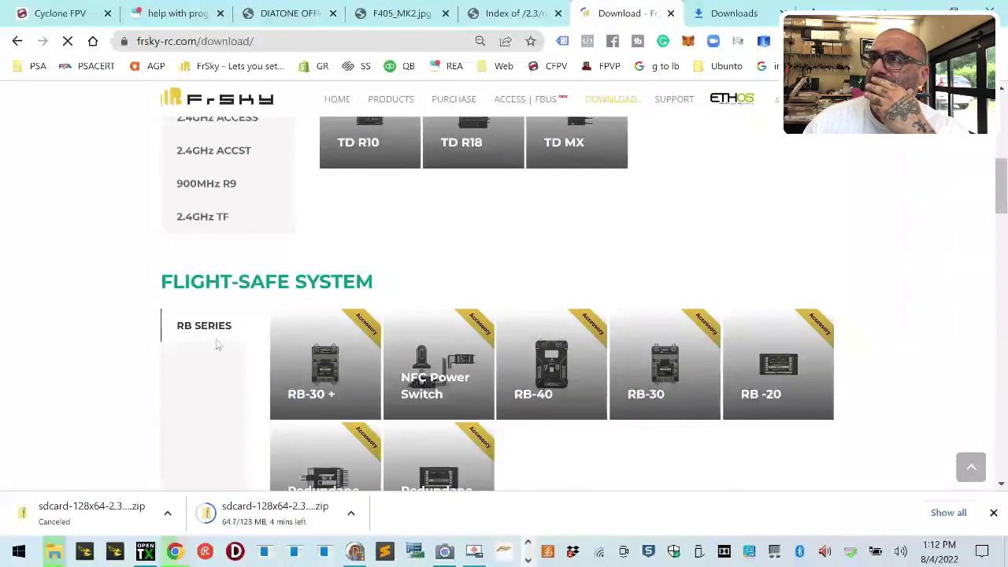
{"action": "scroll", "coordinate": [218, 344], "scroll_direction": "up", "scroll_amount": 2}
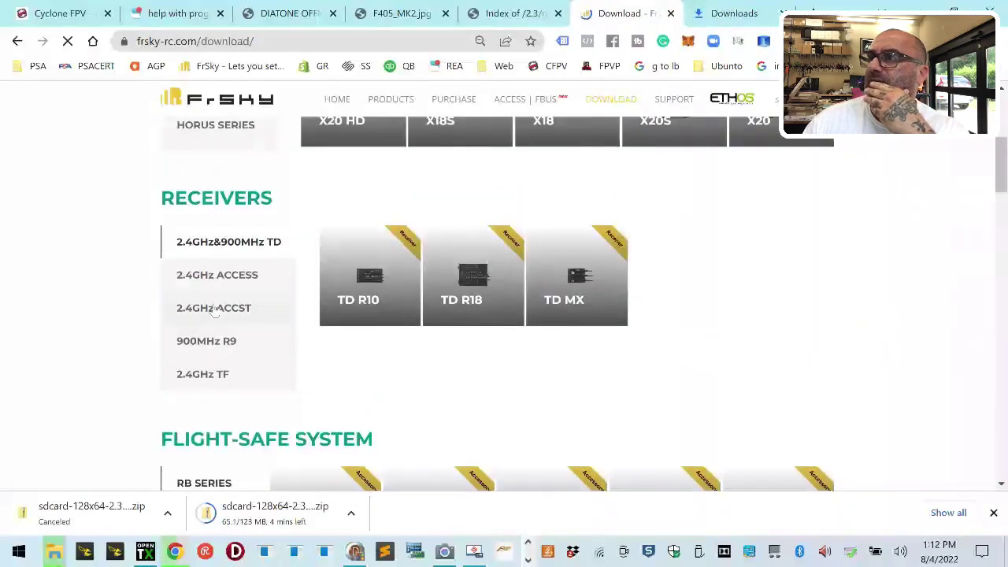
Step: Open the XM PLUS page from the 2.4GHz ACCST receivers and review its ACCST D16 firmware versions
{"action": "left_click", "coordinate": [215, 309]}
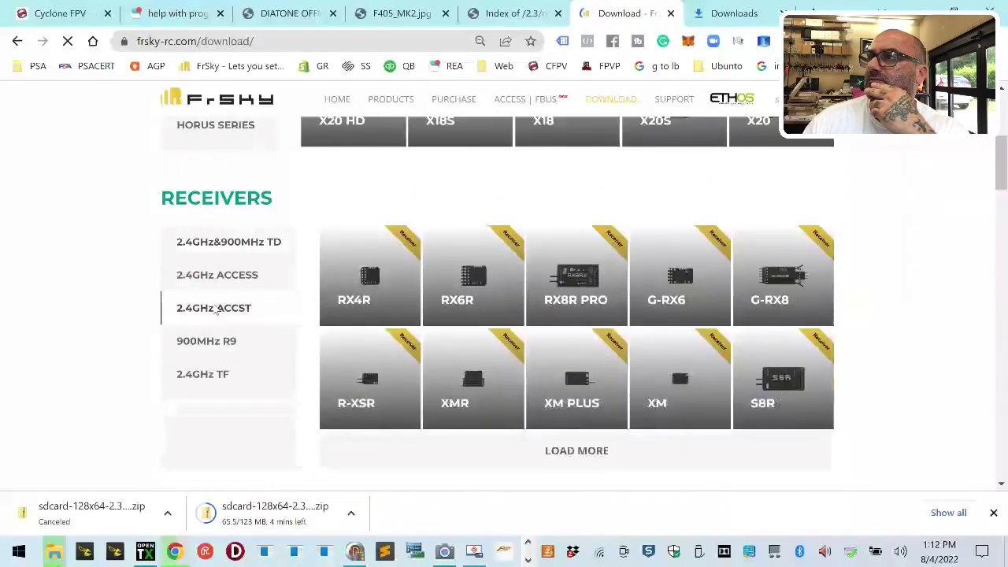
{"action": "left_click", "coordinate": [586, 394]}
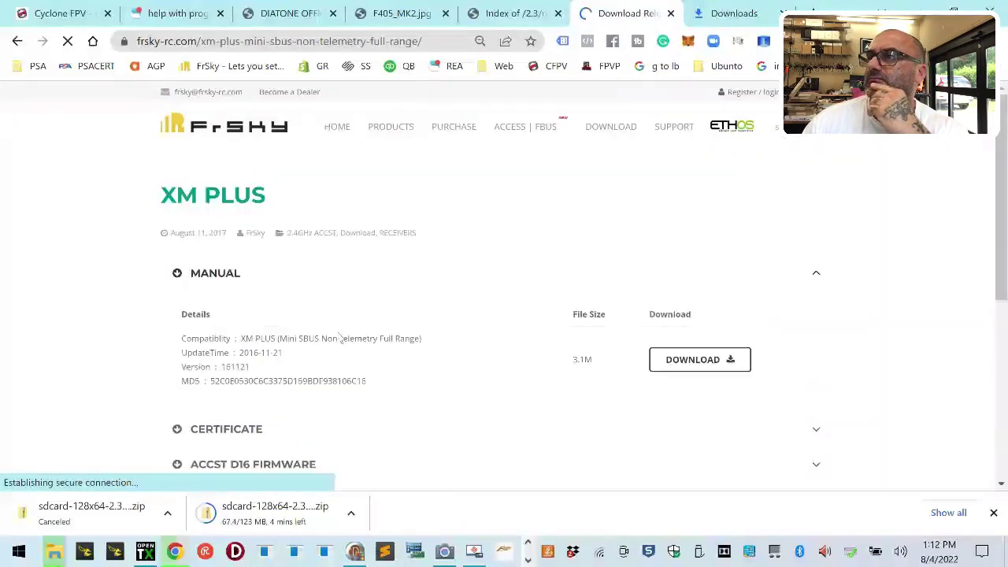
{"action": "scroll", "coordinate": [340, 337], "scroll_direction": "down", "scroll_amount": 4}
{"action": "scroll", "coordinate": [236, 322], "scroll_direction": "up", "scroll_amount": 2}
{"action": "left_click", "coordinate": [178, 308]}
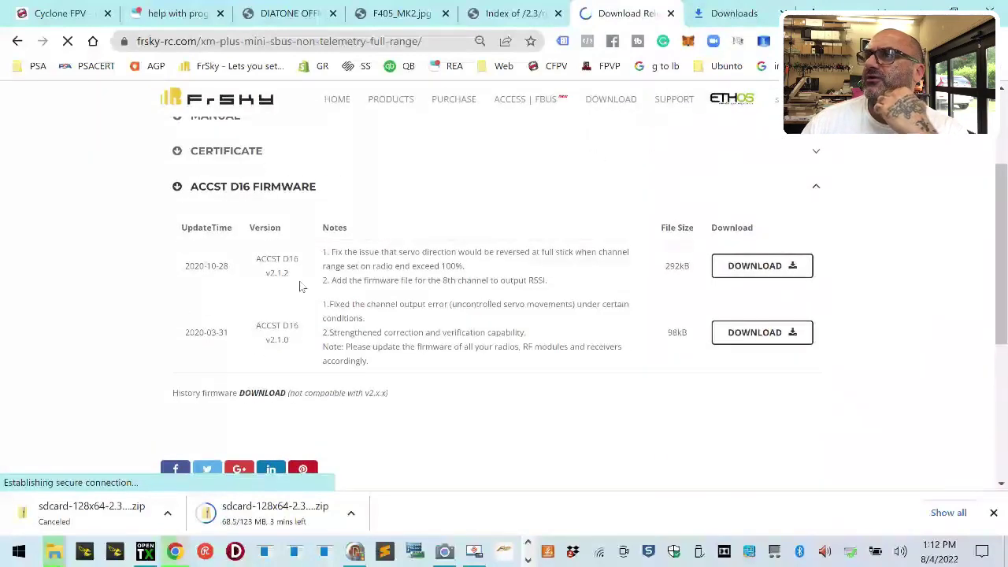
{"action": "scroll", "coordinate": [320, 313], "scroll_direction": "up", "scroll_amount": 3}
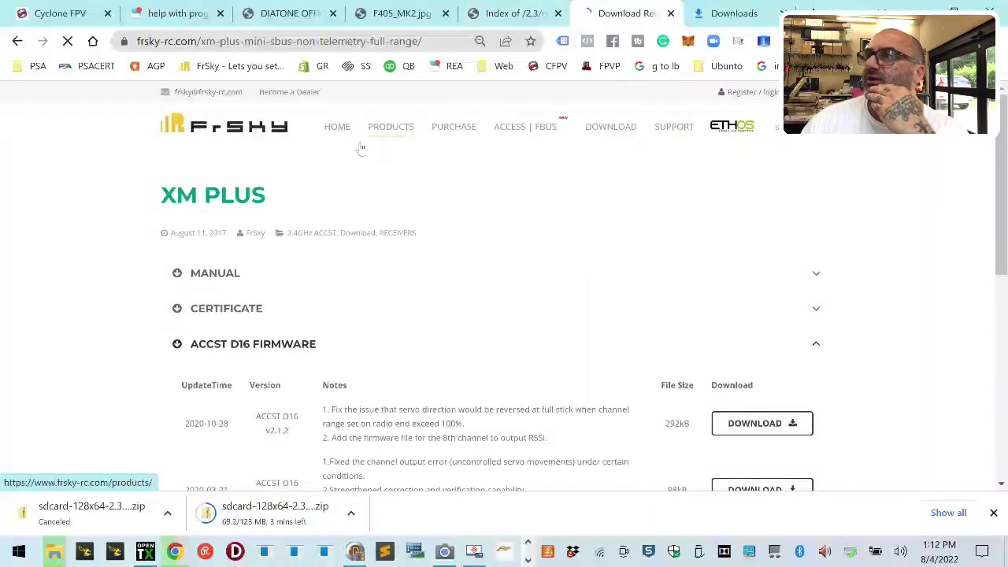
Step: Go back to the FrSky download page and open the ISRM firmware list for the Taranis Q X7 ACCESS in the Taranis series
{"action": "mouse_move", "coordinate": [623, 127]}
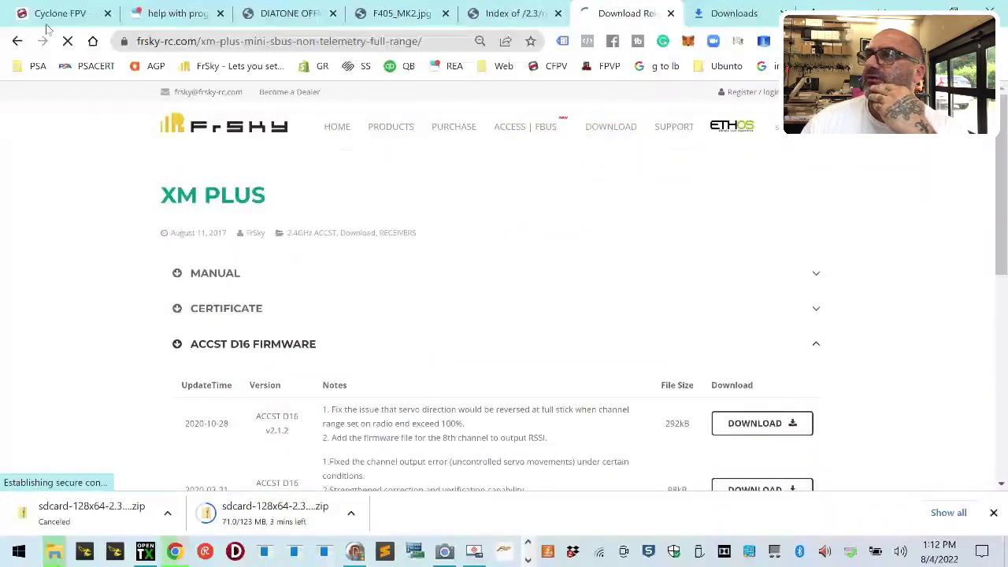
{"action": "left_click", "coordinate": [12, 47]}
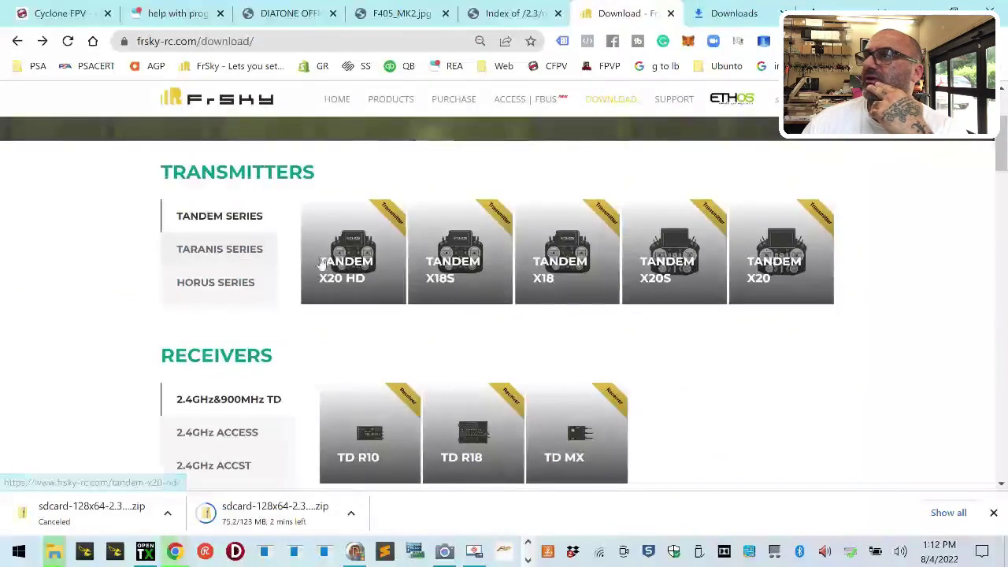
{"action": "left_click", "coordinate": [183, 249]}
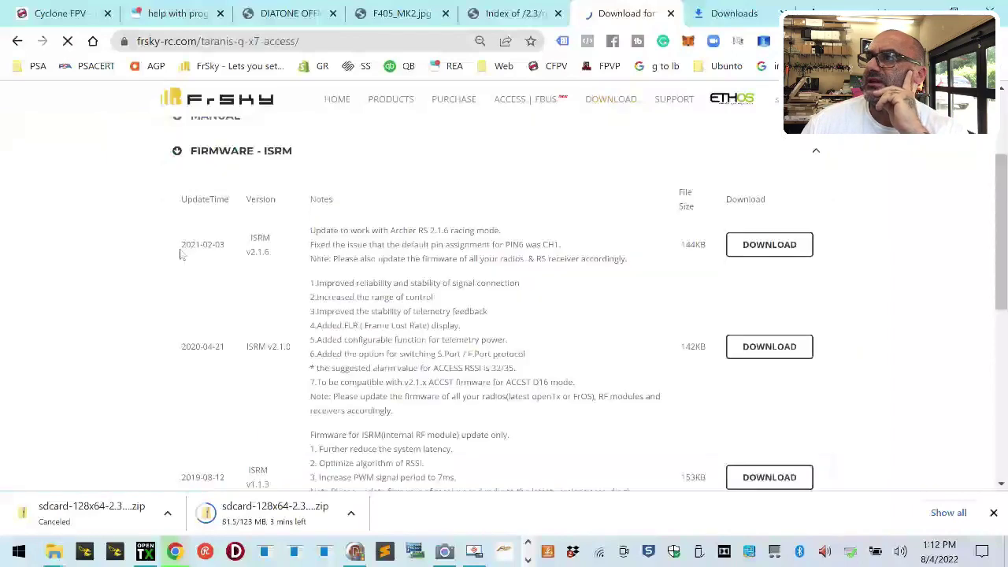
Step: Download the ISRM v2.1.6 firmware for the Taranis Q X7 ACCESS and copy the downloaded zip in the Downloads folder
{"action": "left_click", "coordinate": [774, 253]}
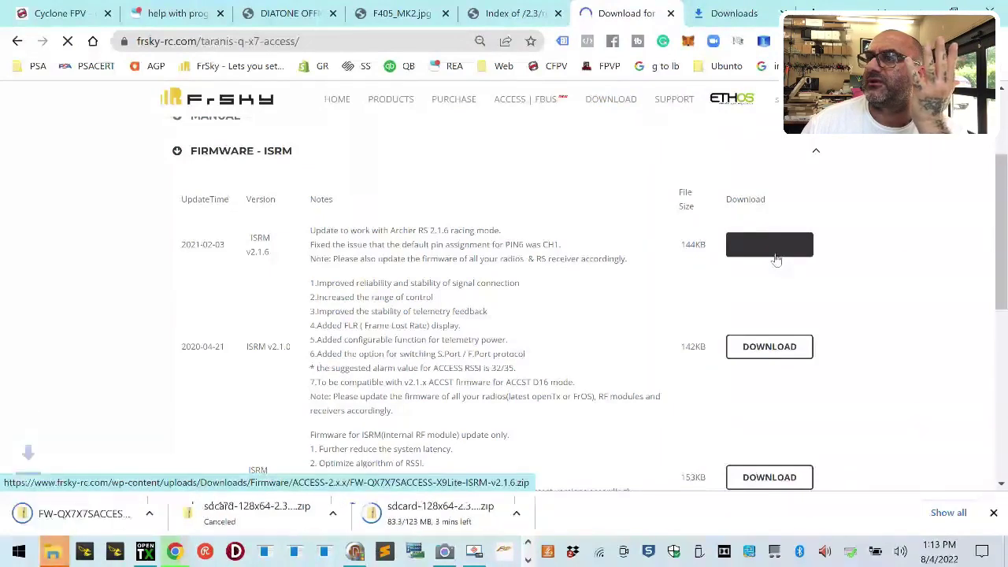
{"action": "left_click", "coordinate": [18, 41]}
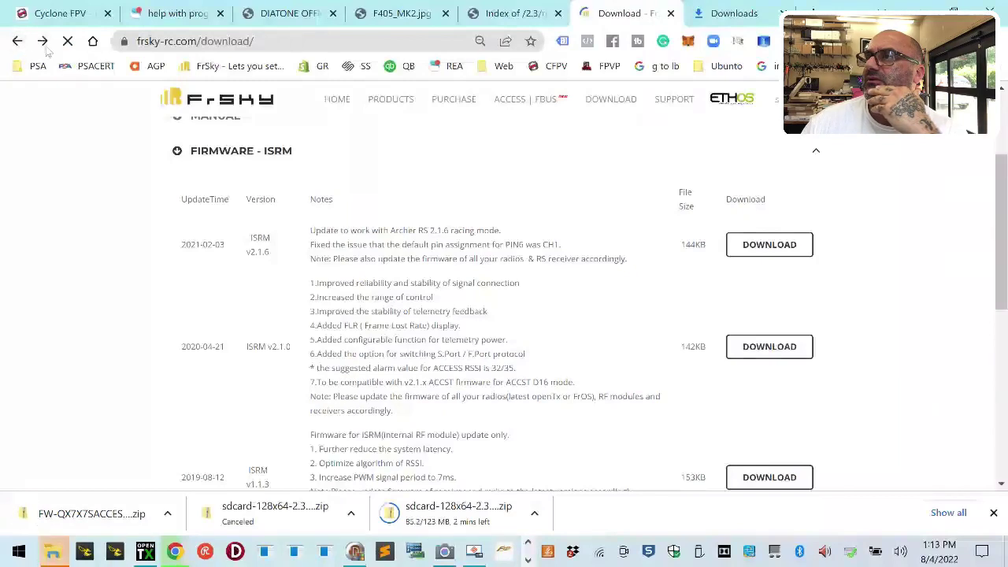
{"action": "scroll", "coordinate": [387, 371], "scroll_direction": "down", "scroll_amount": 3}
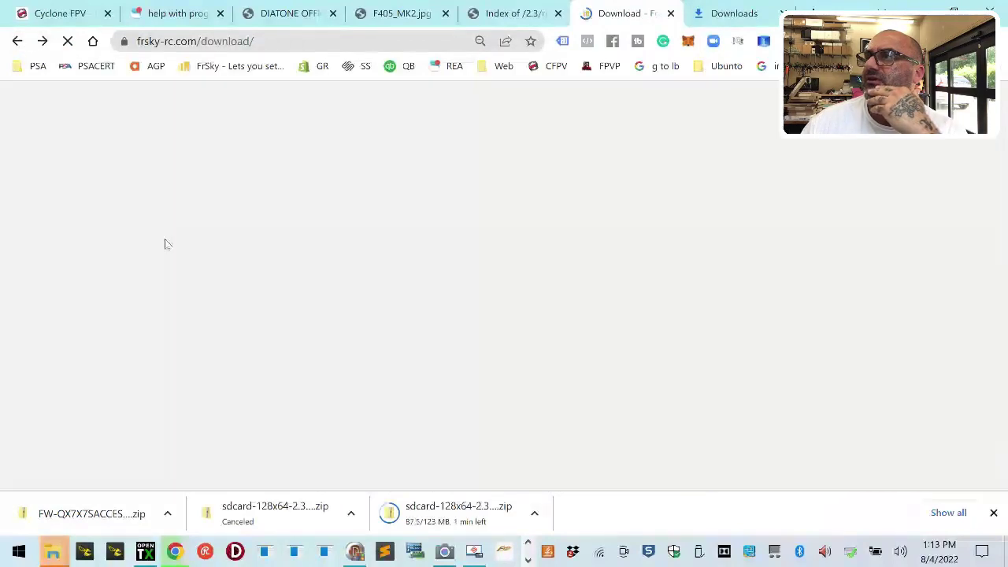
{"action": "key", "text": "alt+Right"}
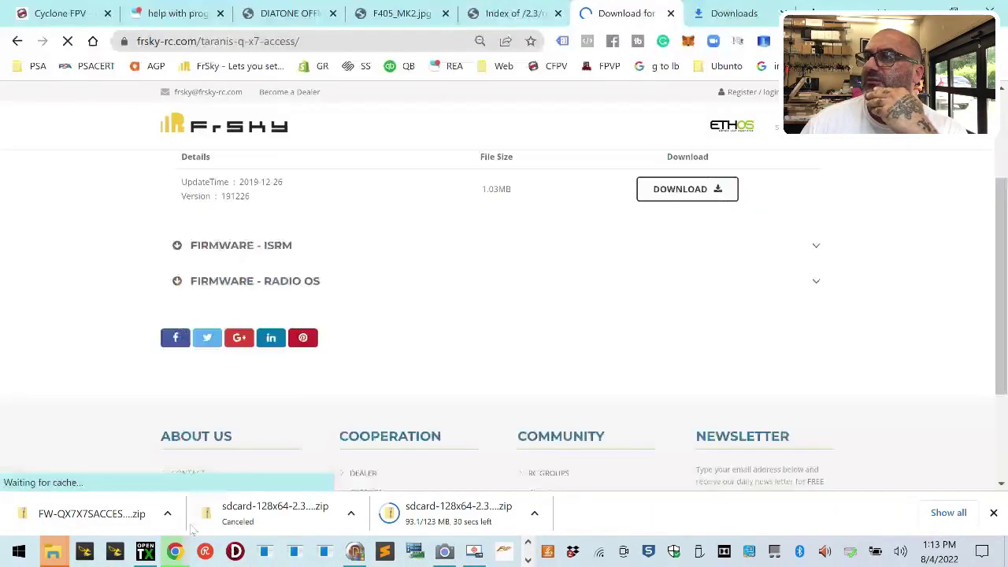
{"action": "right_click", "coordinate": [193, 524]}
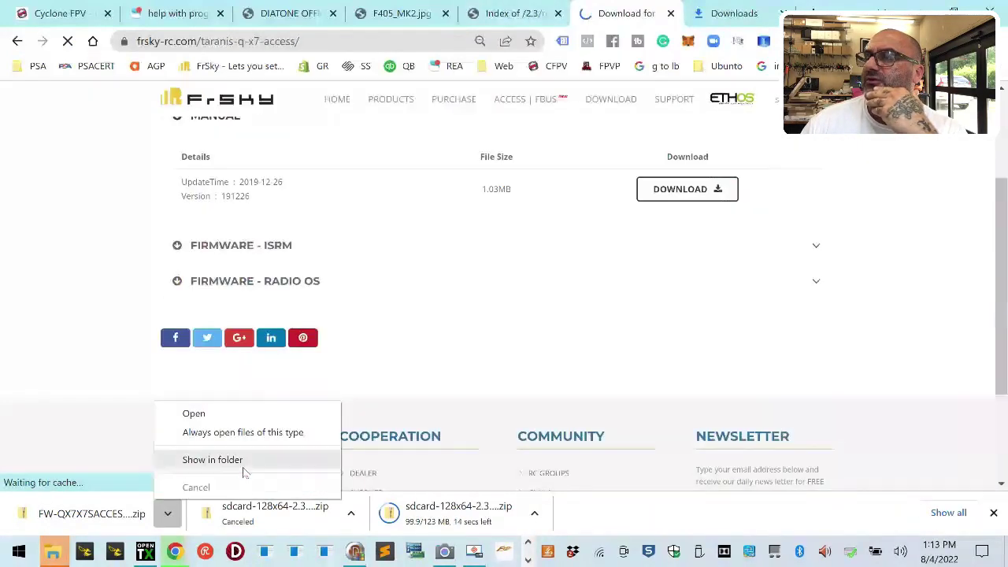
{"action": "left_click", "coordinate": [237, 460]}
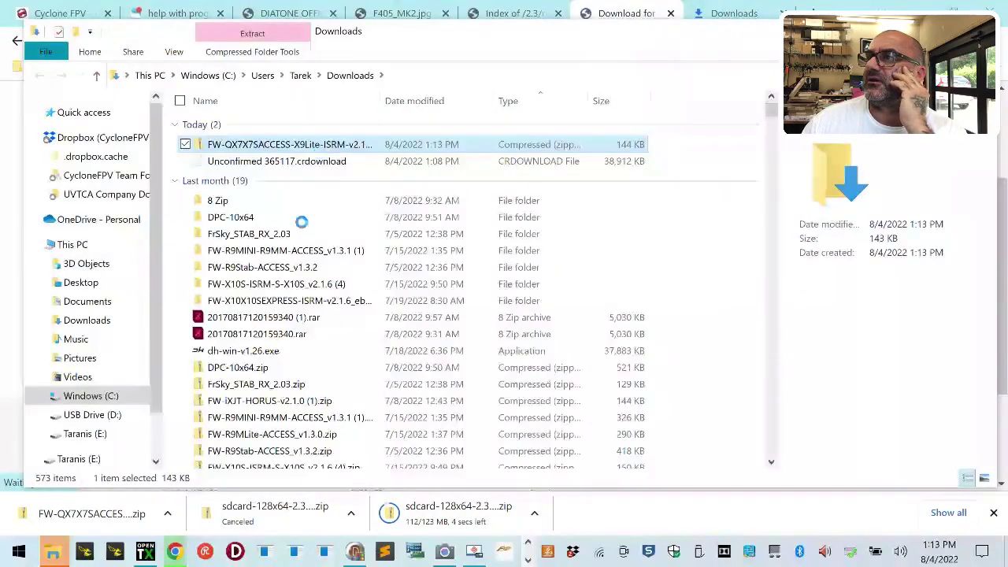
{"action": "right_click", "coordinate": [267, 149]}
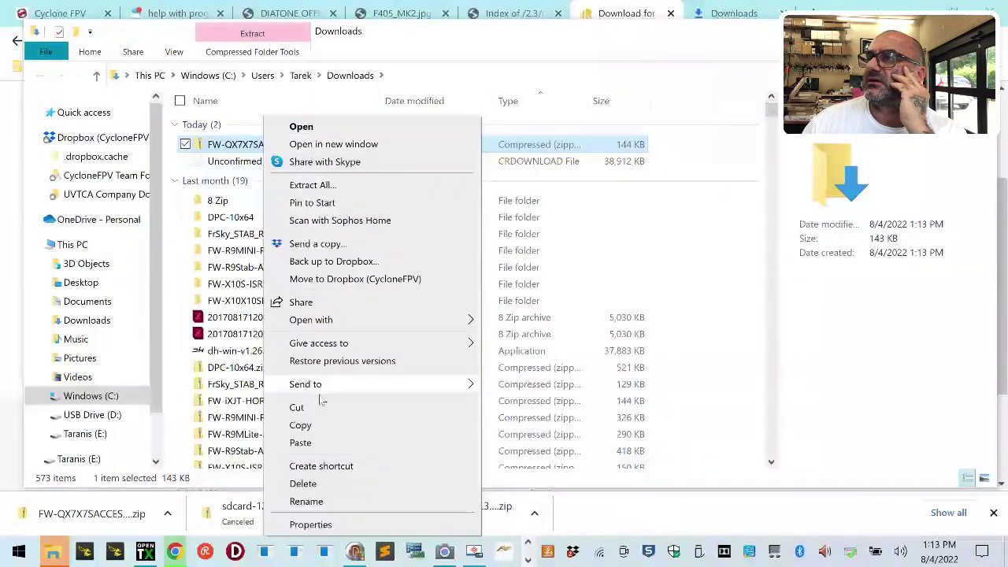
{"action": "left_click", "coordinate": [315, 423]}
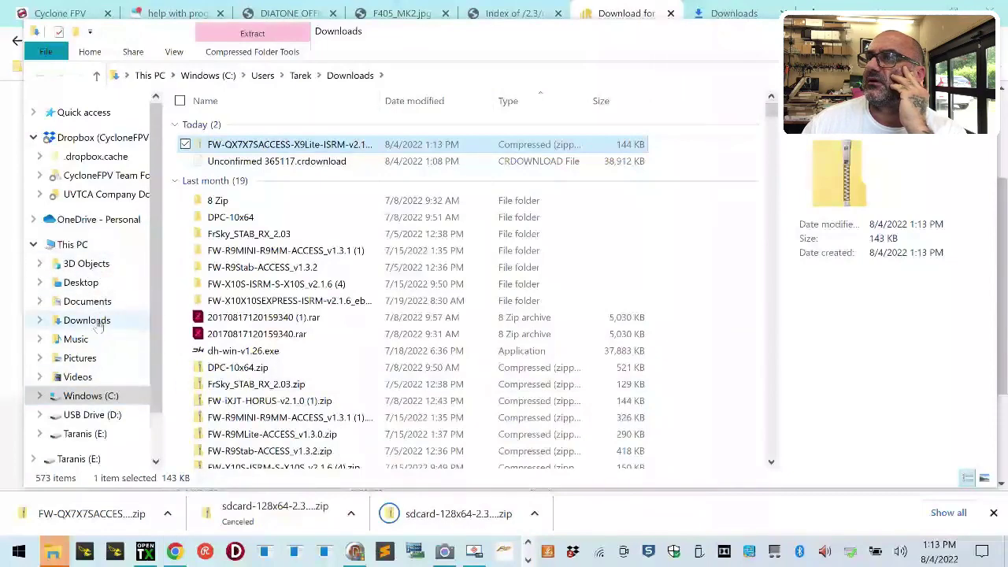
Step: Paste the ISRM firmware zip into the Customer QX7 Access folder under Transmitters on the Desktop
{"action": "left_click", "coordinate": [83, 282]}
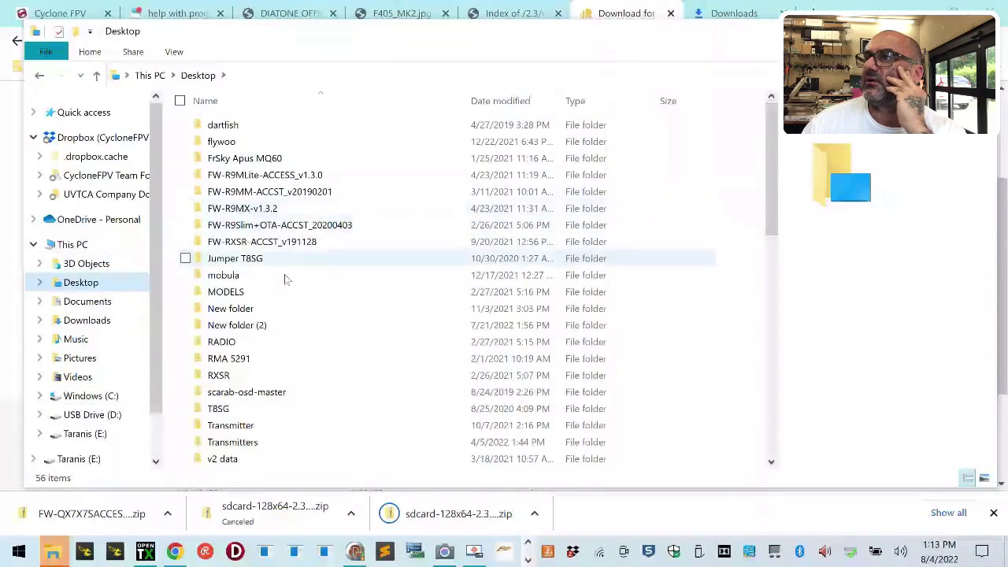
{"action": "scroll", "coordinate": [270, 389], "scroll_direction": "down", "scroll_amount": 6}
{"action": "scroll", "coordinate": [271, 315], "scroll_direction": "up", "scroll_amount": 2}
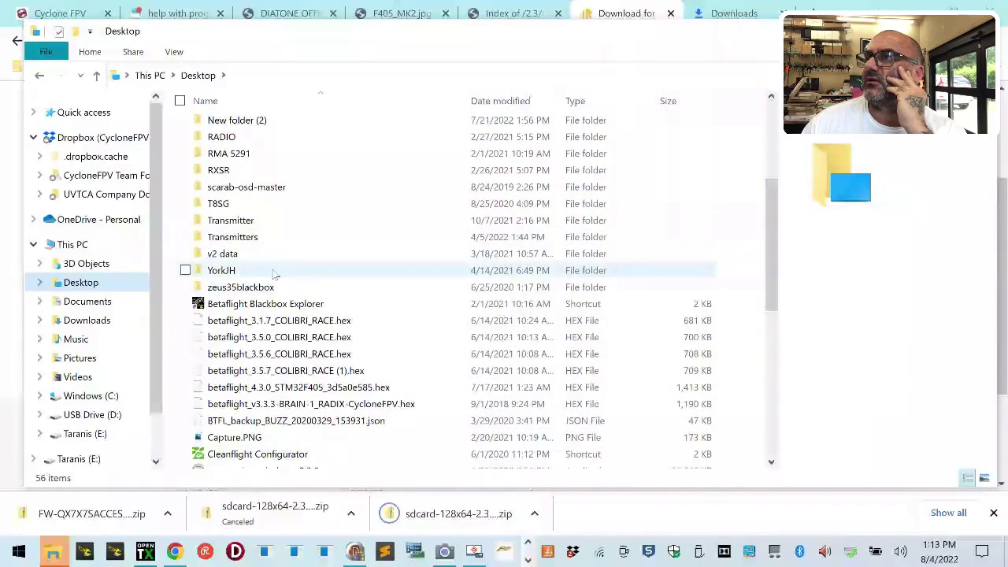
{"action": "double_click", "coordinate": [285, 237]}
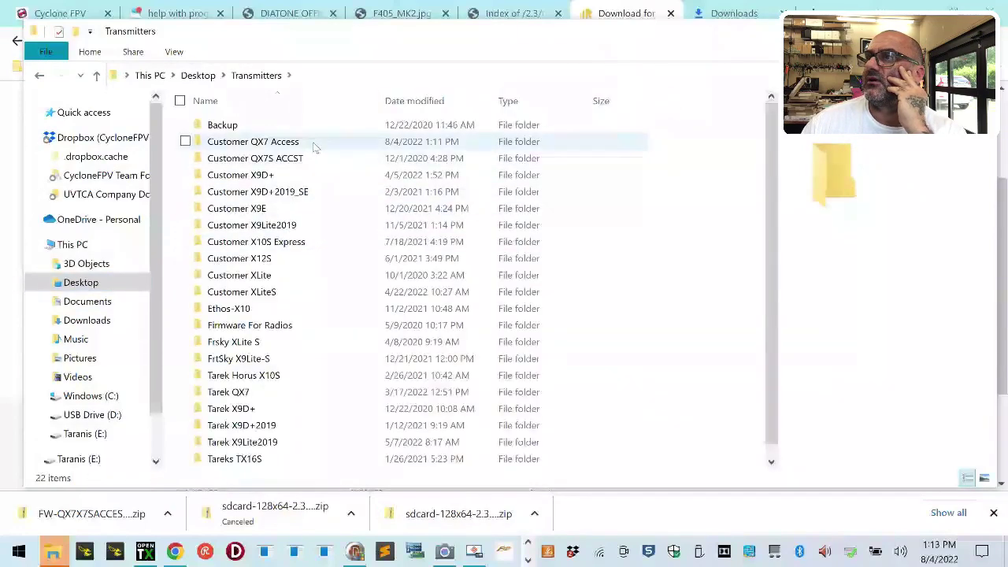
{"action": "double_click", "coordinate": [311, 143]}
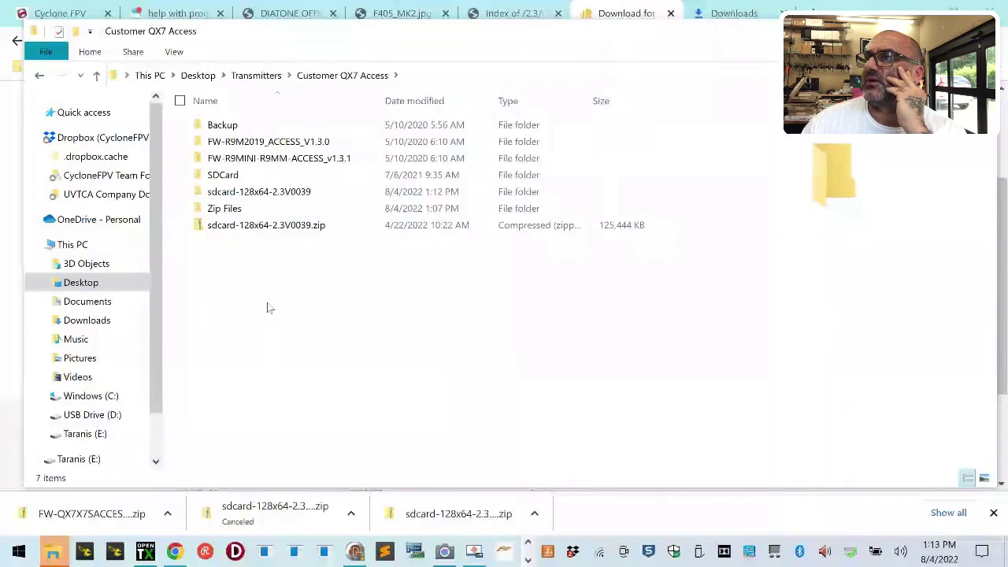
{"action": "right_click", "coordinate": [268, 307]}
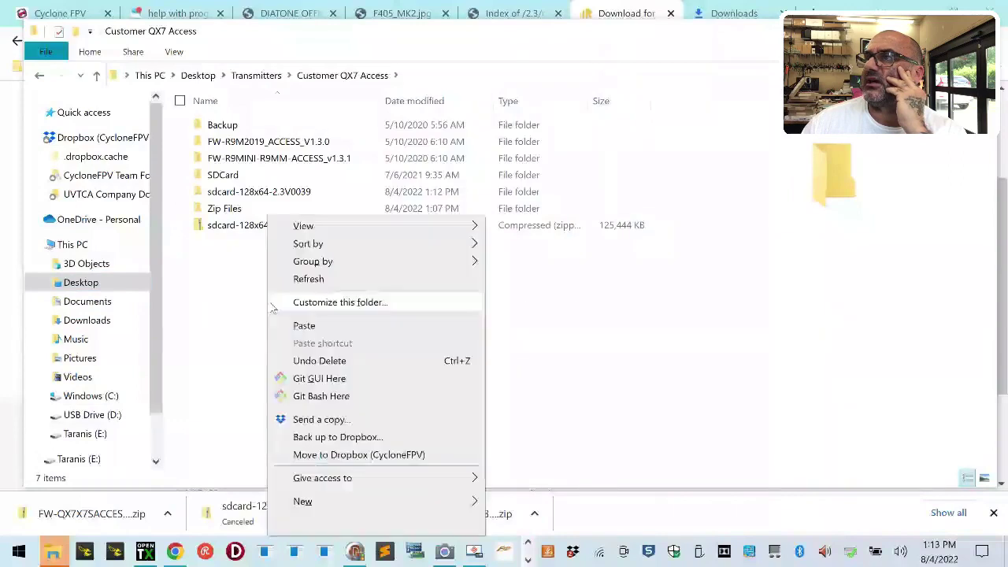
{"action": "left_click", "coordinate": [328, 325]}
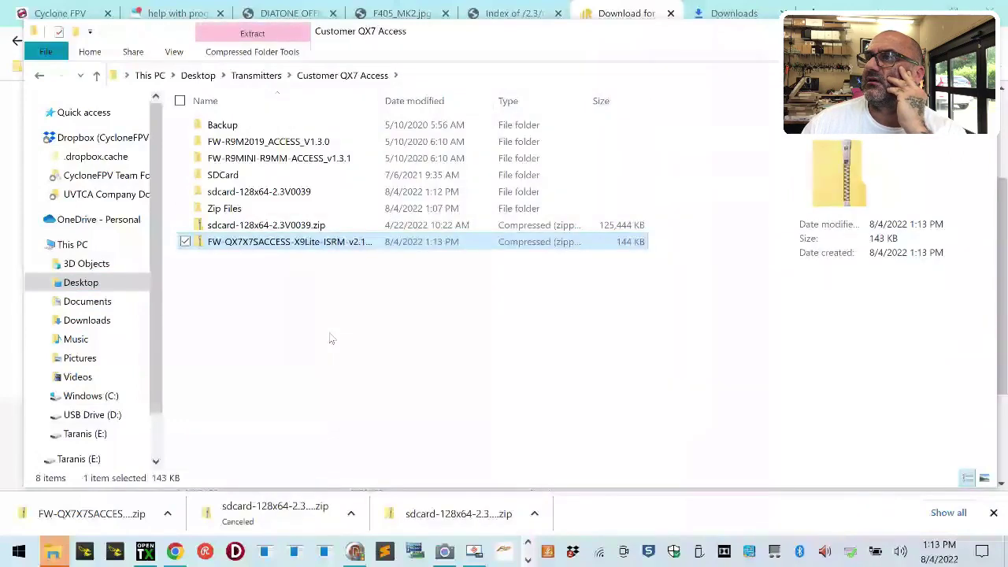
Step: Extract the ISRM firmware zip in the Customer QX7 Access folder and move the zip into the Zip Files folder
{"action": "right_click", "coordinate": [262, 246]}
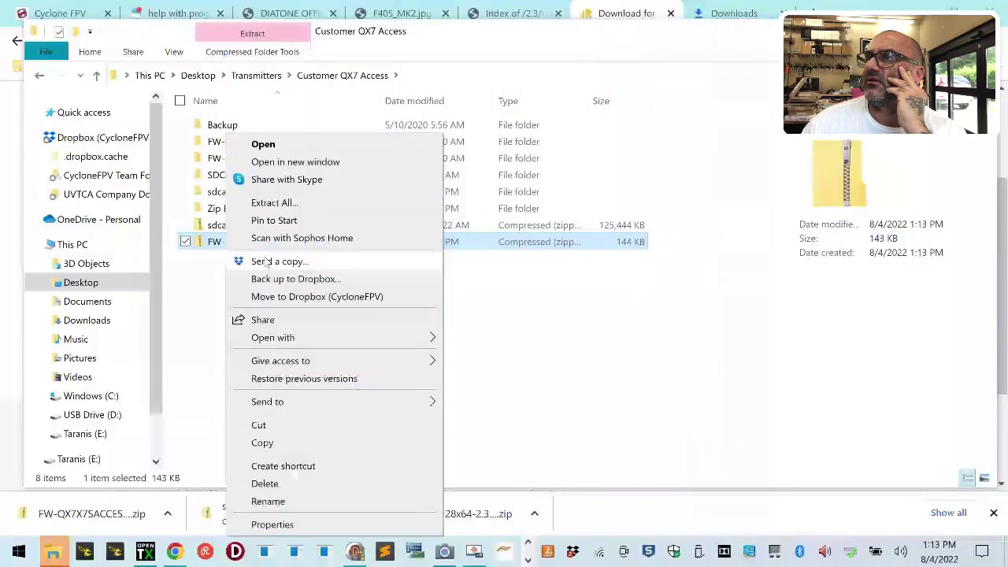
{"action": "left_click", "coordinate": [280, 202]}
{"action": "left_click", "coordinate": [627, 436]}
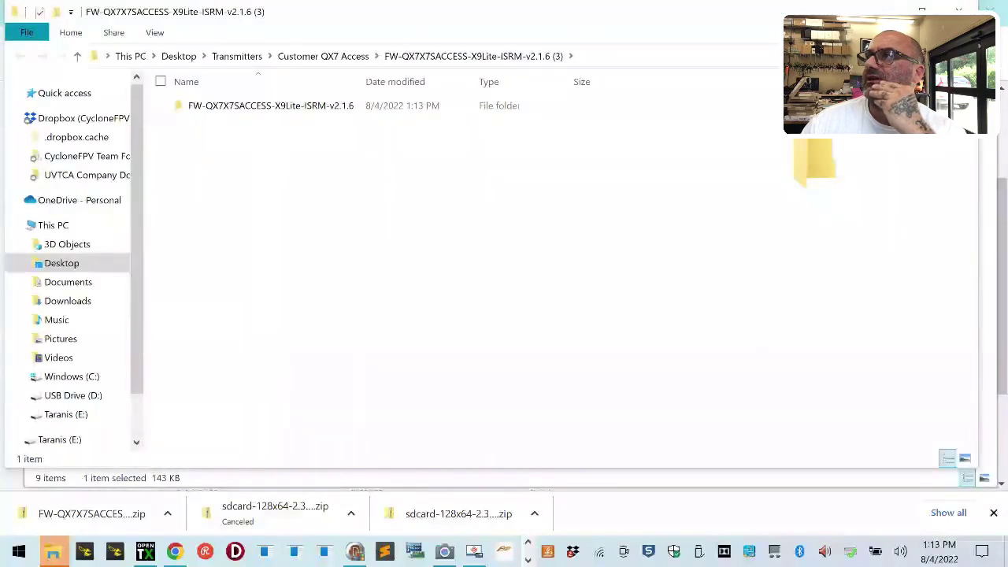
{"action": "left_click", "coordinate": [925, 5]}
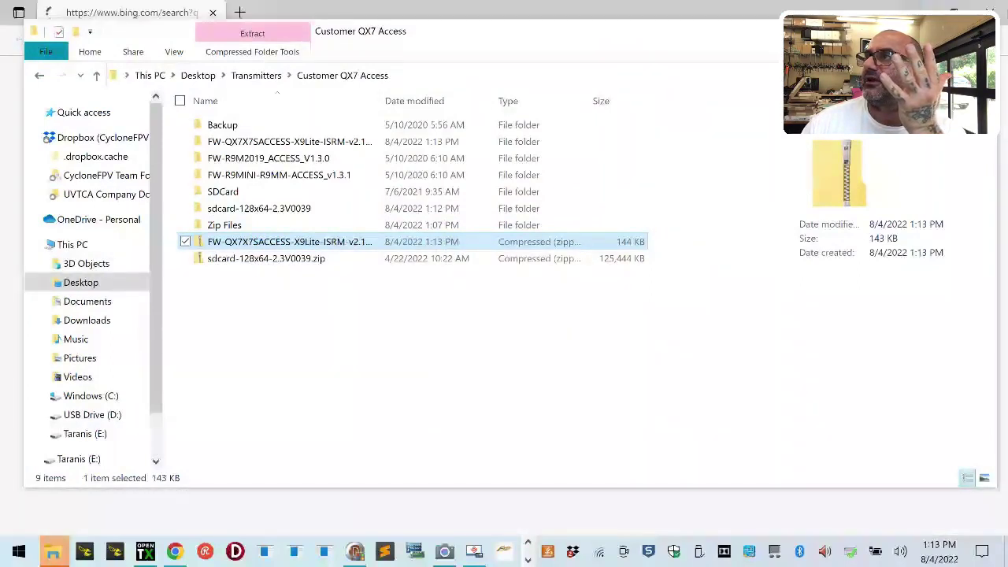
{"action": "key", "text": "alt+F4"}
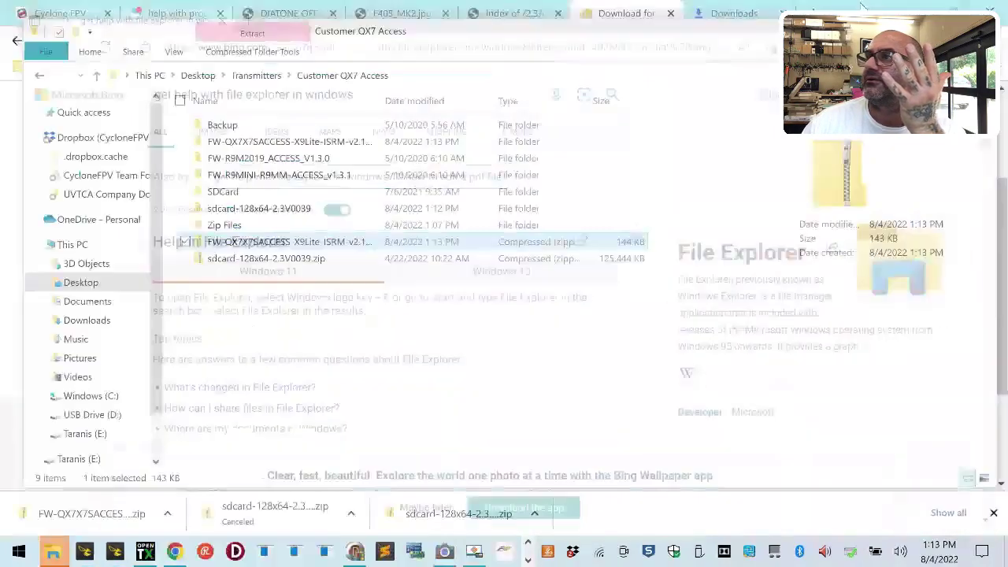
{"action": "left_click_drag", "start_coordinate": [239, 248], "coordinate": [225, 226]}
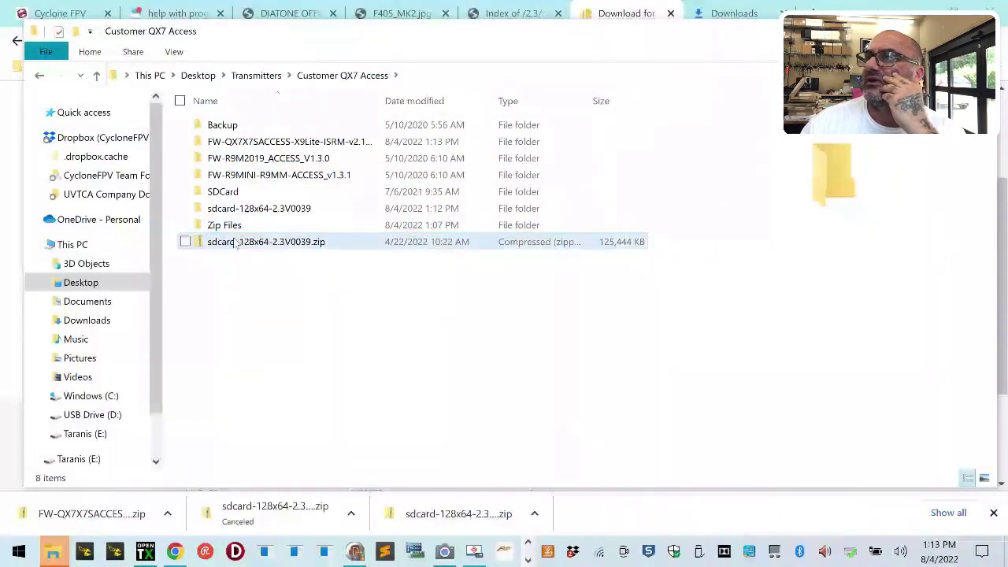
Step: Check the files in the extracted ISRM firmware folder and copy its inner FW-QX7X7SACCESS-X9Lite-ISRM-v2.1.6 folder
{"action": "double_click", "coordinate": [270, 142]}
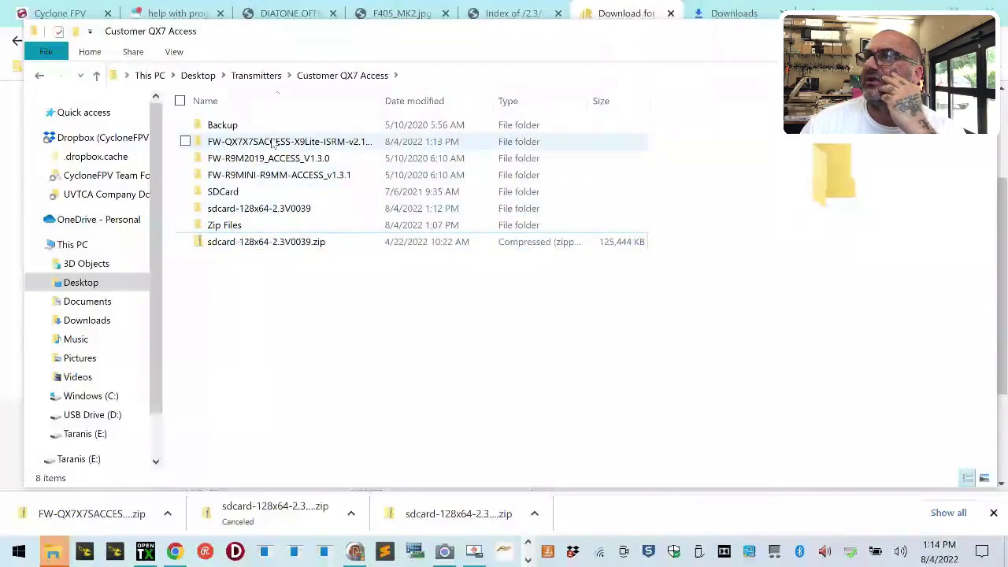
{"action": "double_click", "coordinate": [270, 126]}
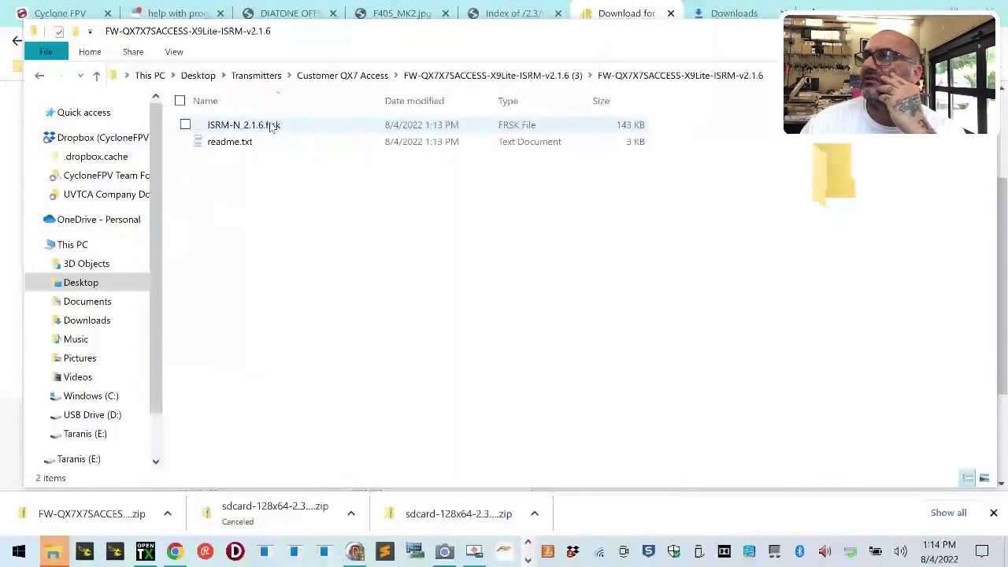
{"action": "left_click", "coordinate": [39, 76]}
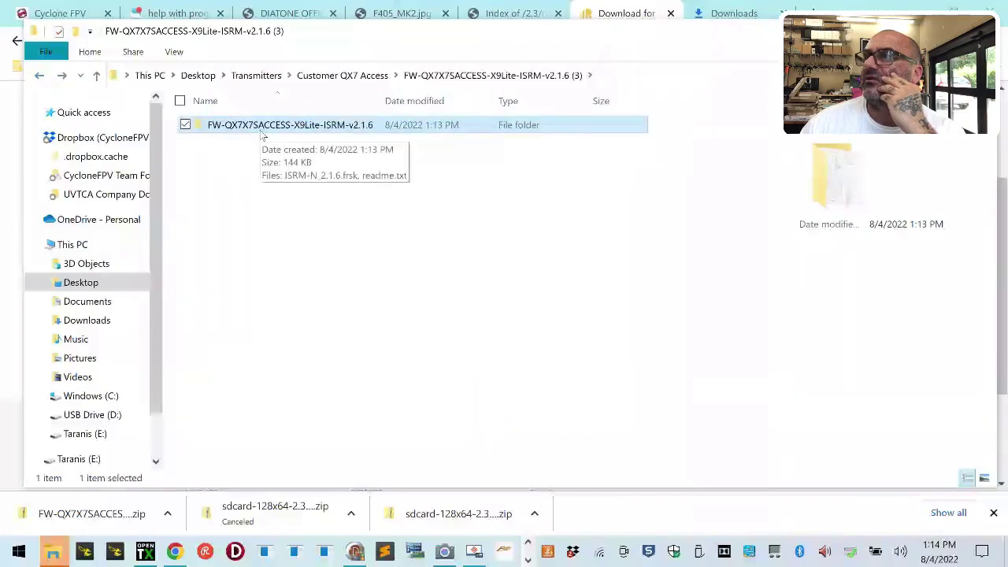
{"action": "right_click", "coordinate": [261, 131]}
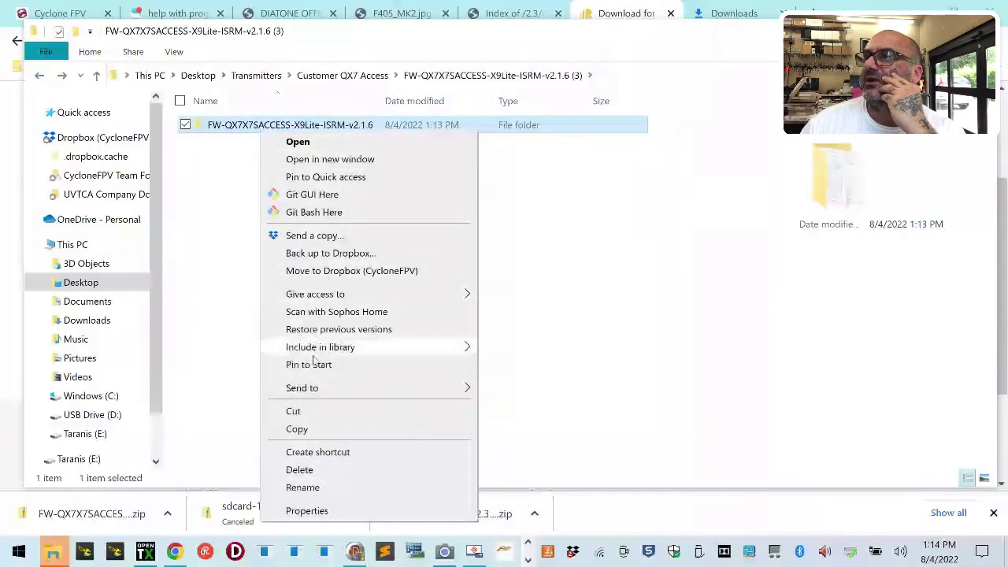
{"action": "left_click", "coordinate": [297, 429]}
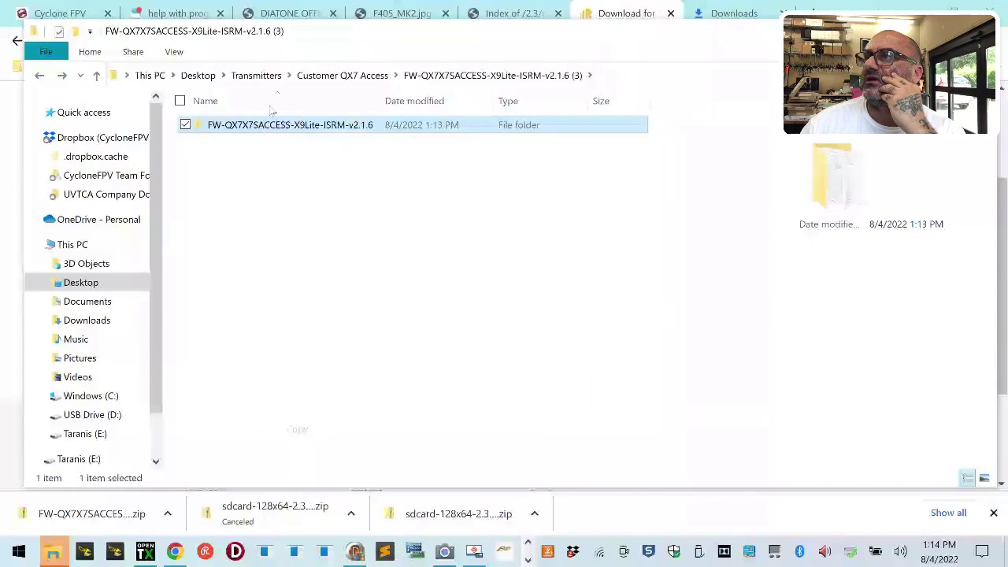
Step: Check the FrSkyTX-FW folder inside the SDCard FIRMWARE folder for an existing copy of the ISRM v2.1.6 firmware
{"action": "left_click", "coordinate": [351, 75]}
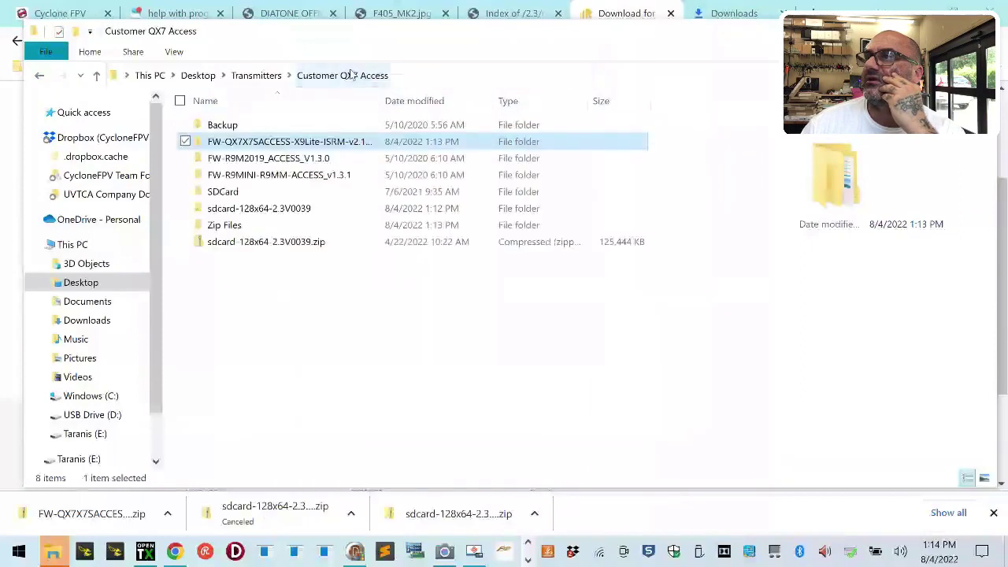
{"action": "double_click", "coordinate": [234, 194]}
{"action": "double_click", "coordinate": [247, 143]}
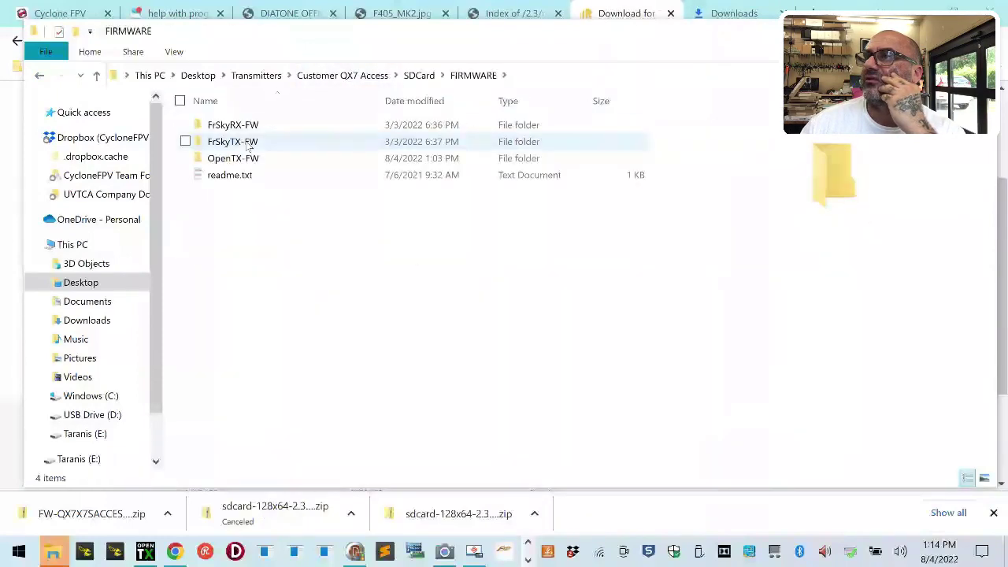
{"action": "double_click", "coordinate": [263, 141]}
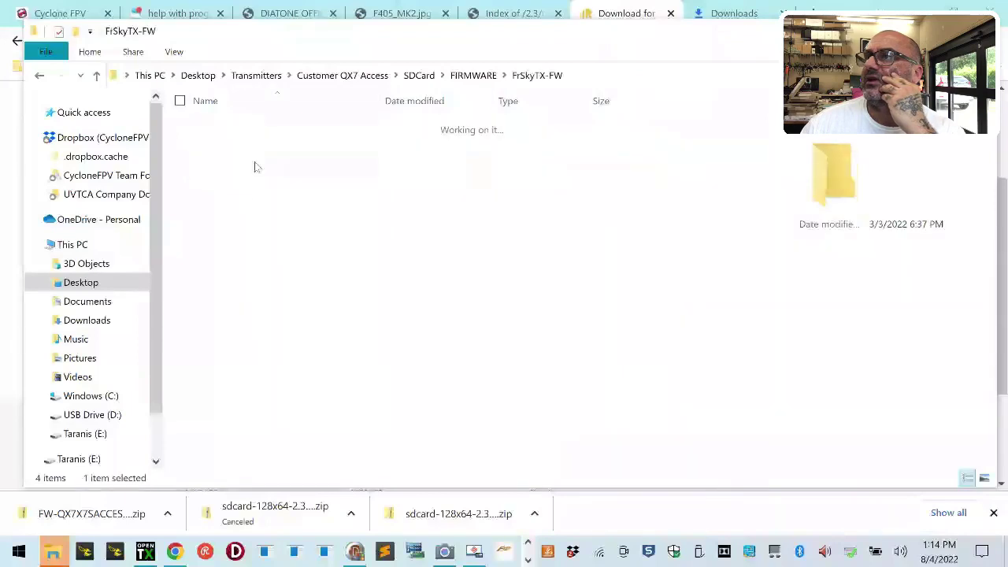
{"action": "right_click", "coordinate": [218, 186]}
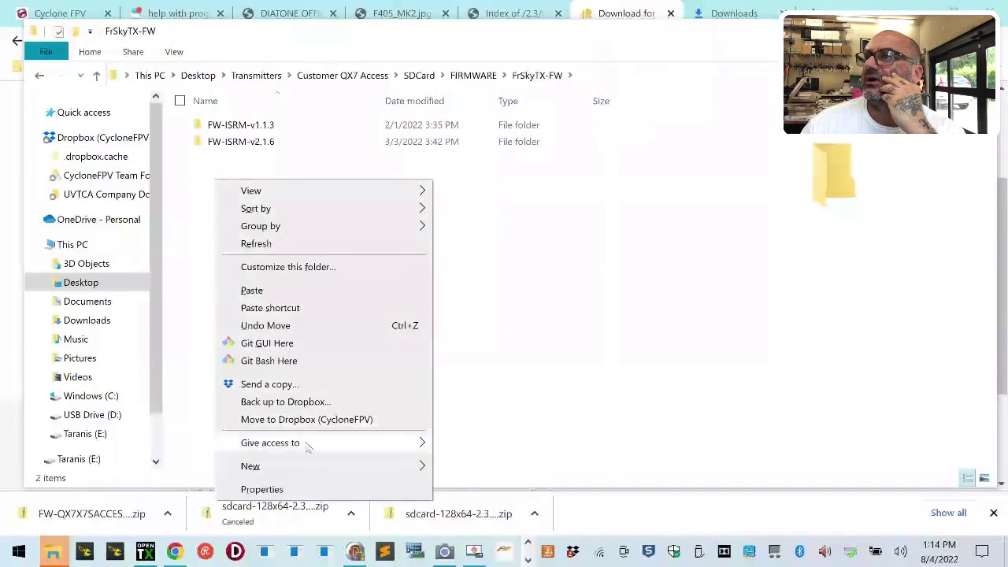
{"action": "left_click", "coordinate": [620, 292]}
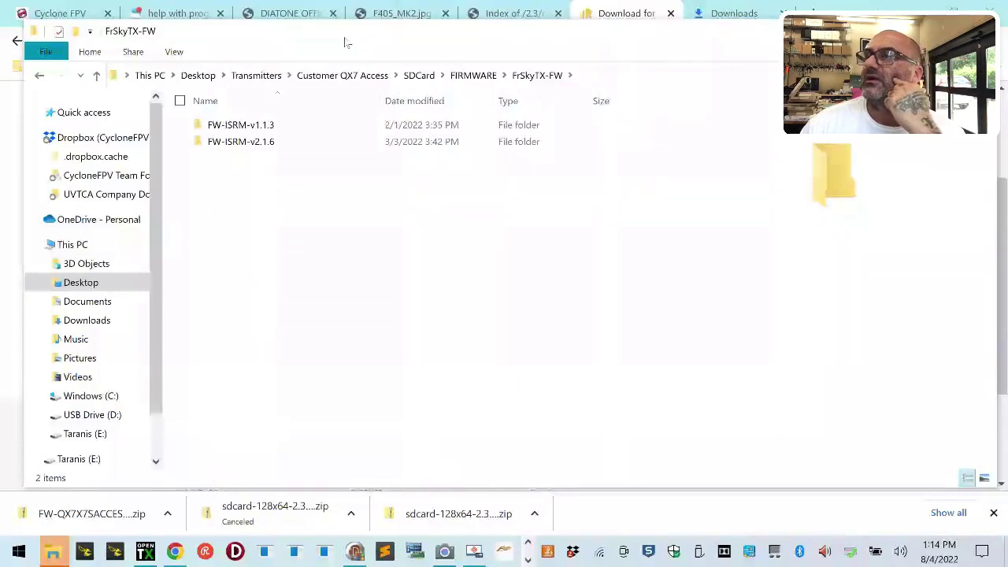
Step: Delete the extracted FW-QX7X7SACCESS-X9Lite-ISRM folder from the Customer QX7 Access folder
{"action": "left_click", "coordinate": [356, 82]}
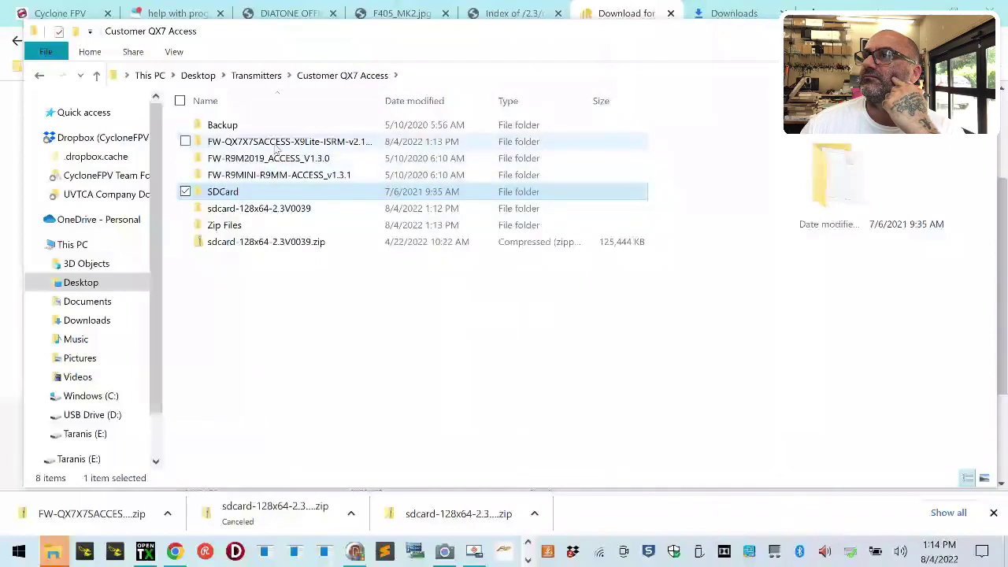
{"action": "right_click", "coordinate": [276, 144]}
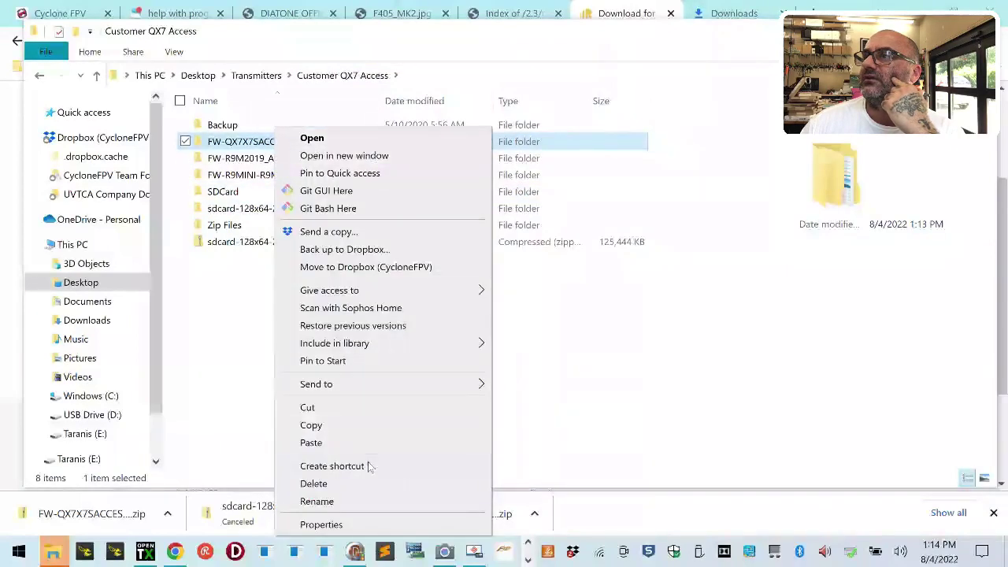
{"action": "left_click", "coordinate": [370, 483]}
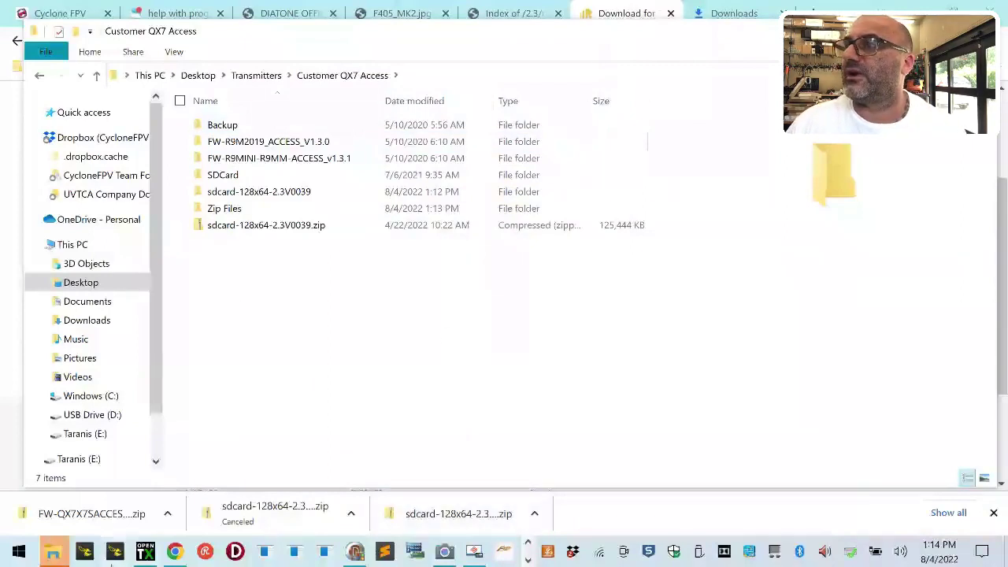
Step: Delete the es, fr, it, pt and ru folders from SOUNDS in the sdcard-128x64-2.3V0039 folder
{"action": "mouse_move", "coordinate": [53, 551]}
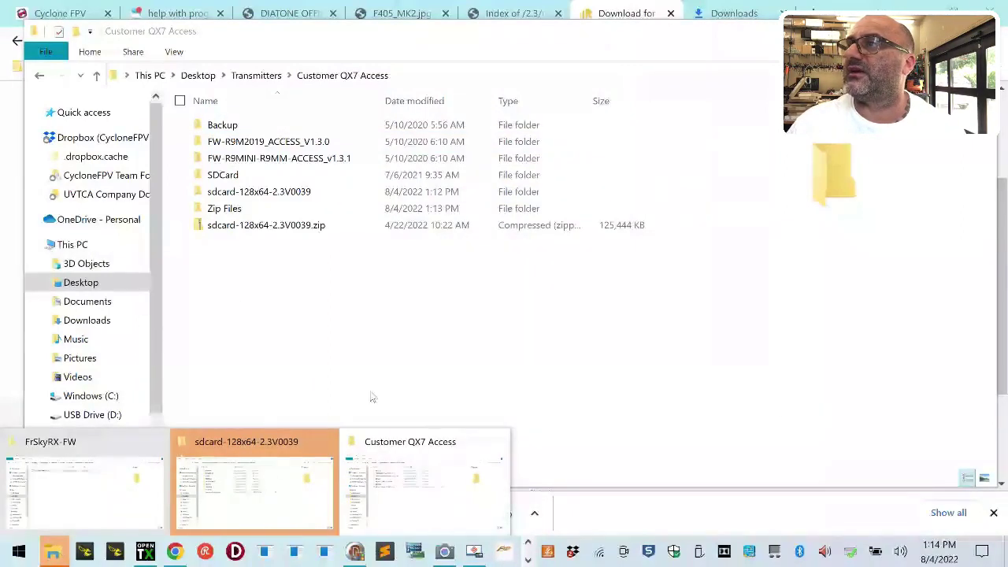
{"action": "left_click", "coordinate": [266, 192]}
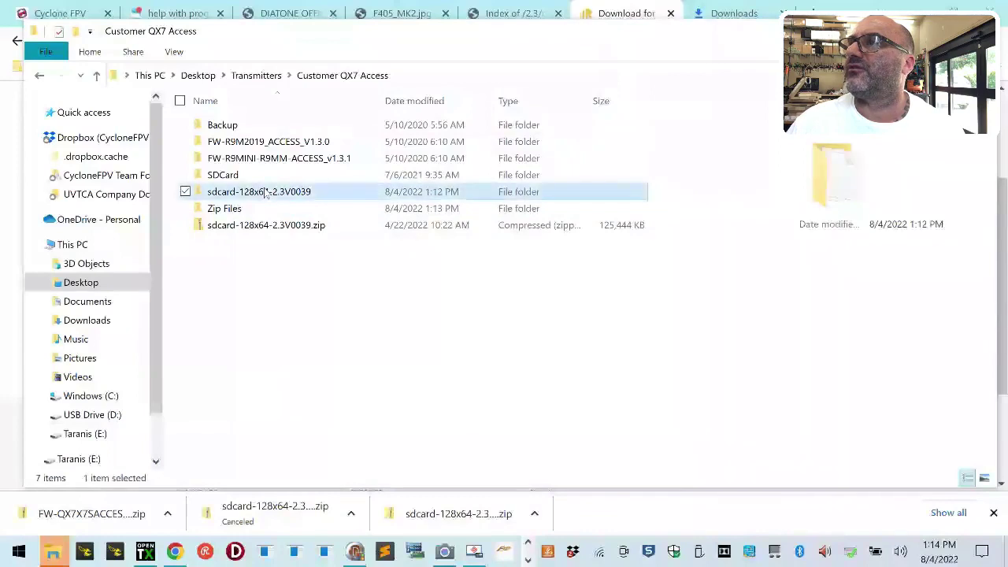
{"action": "double_click", "coordinate": [266, 193]}
{"action": "double_click", "coordinate": [251, 225]}
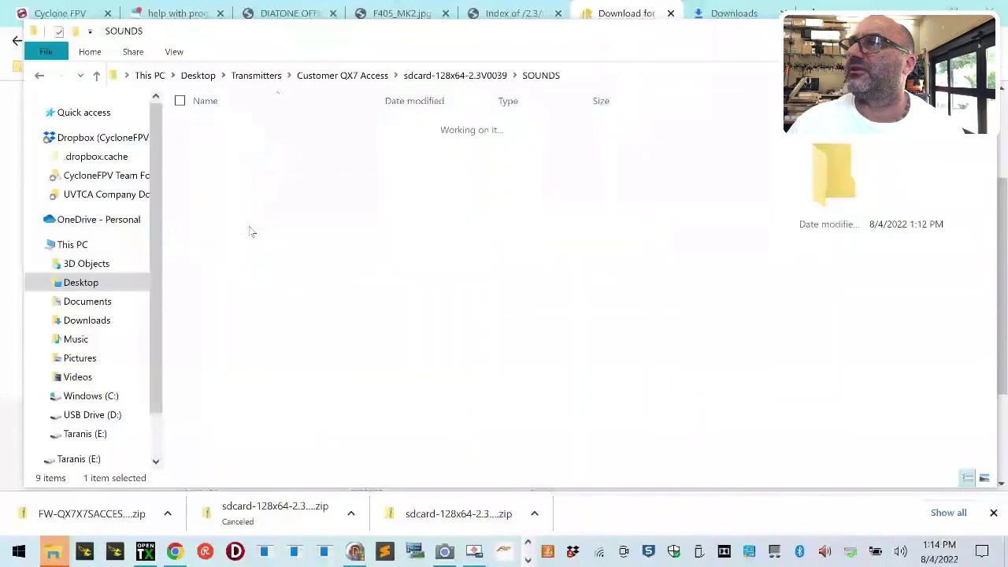
{"action": "left_click_drag", "start_coordinate": [255, 324], "coordinate": [202, 176]}
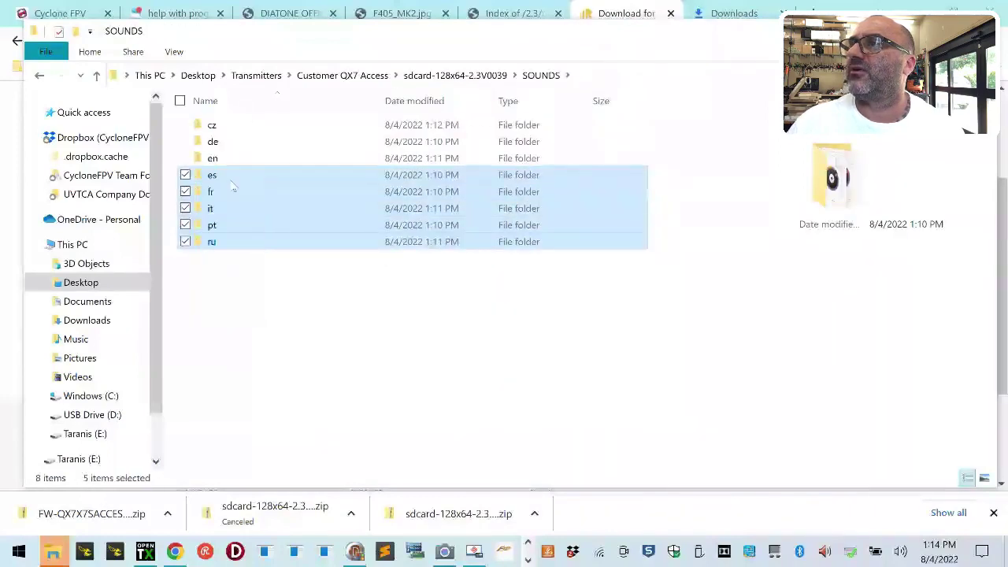
{"action": "right_click", "coordinate": [253, 183]}
{"action": "left_click", "coordinate": [344, 470]}
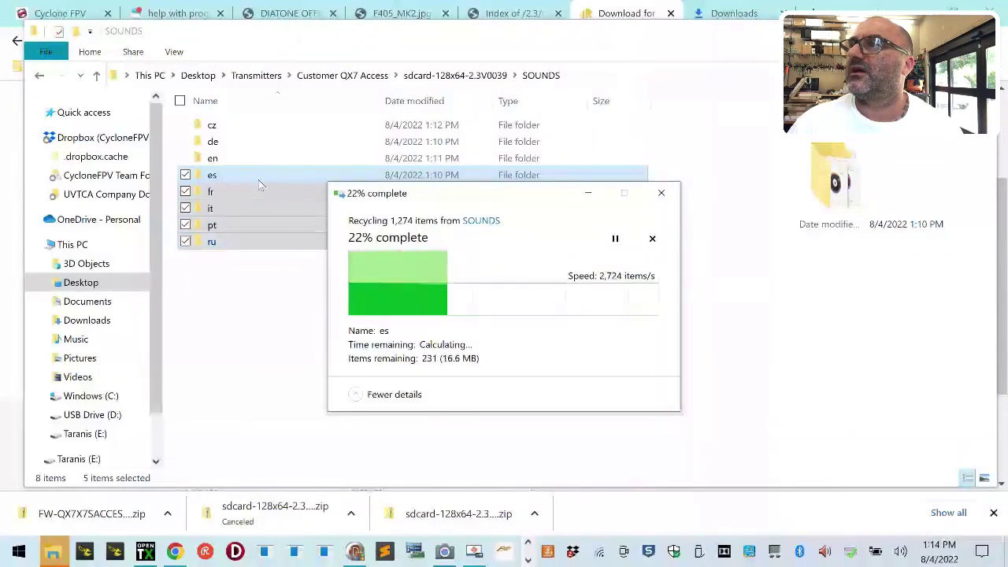
Step: Delete the cz and de language folders from the SOUNDS folder
{"action": "right_click", "coordinate": [233, 117]}
{"action": "left_click_drag", "start_coordinate": [189, 119], "coordinate": [254, 134]}
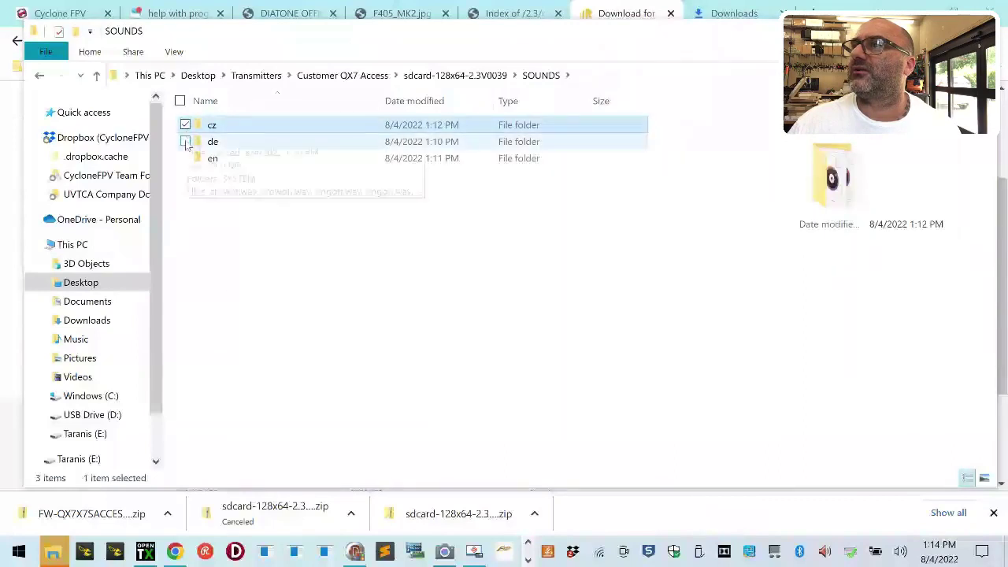
{"action": "right_click", "coordinate": [266, 132]}
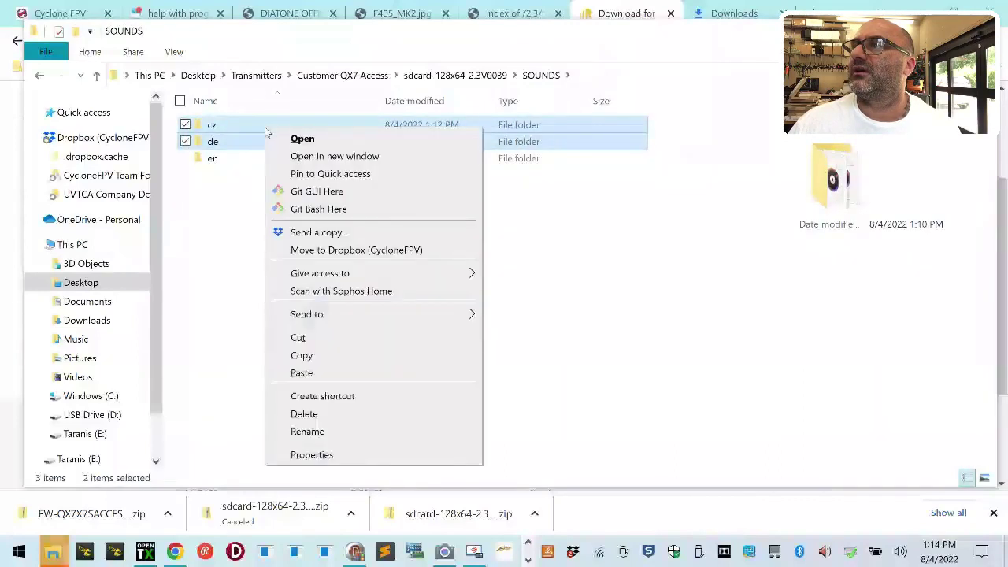
{"action": "left_click", "coordinate": [376, 414]}
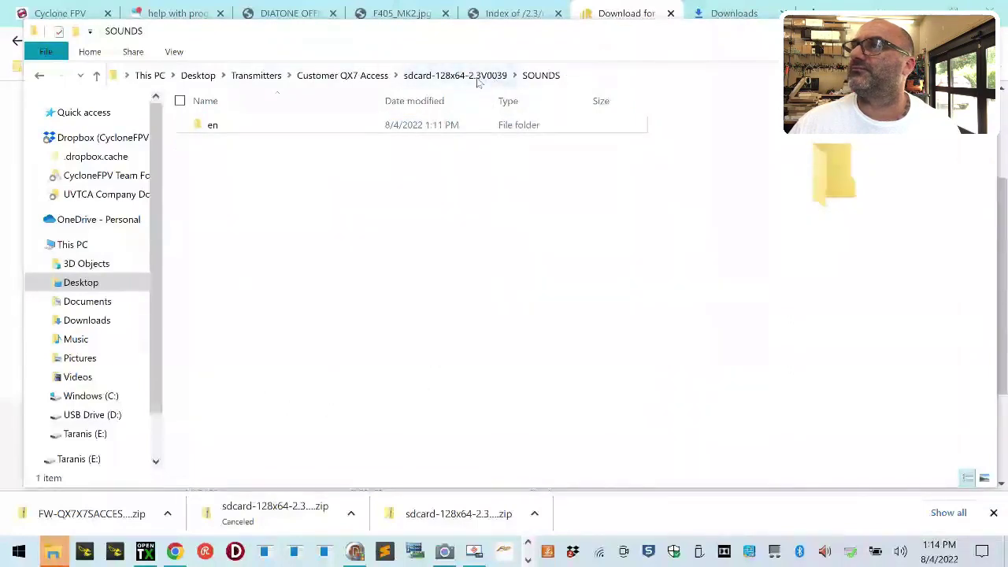
{"action": "left_click", "coordinate": [446, 76]}
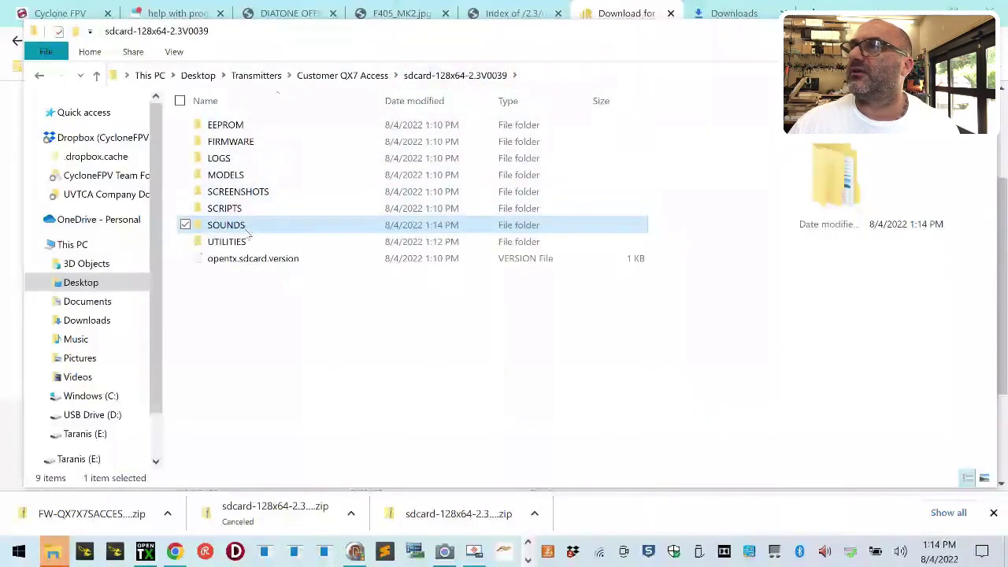
{"action": "left_click_drag", "start_coordinate": [323, 309], "coordinate": [175, 119]}
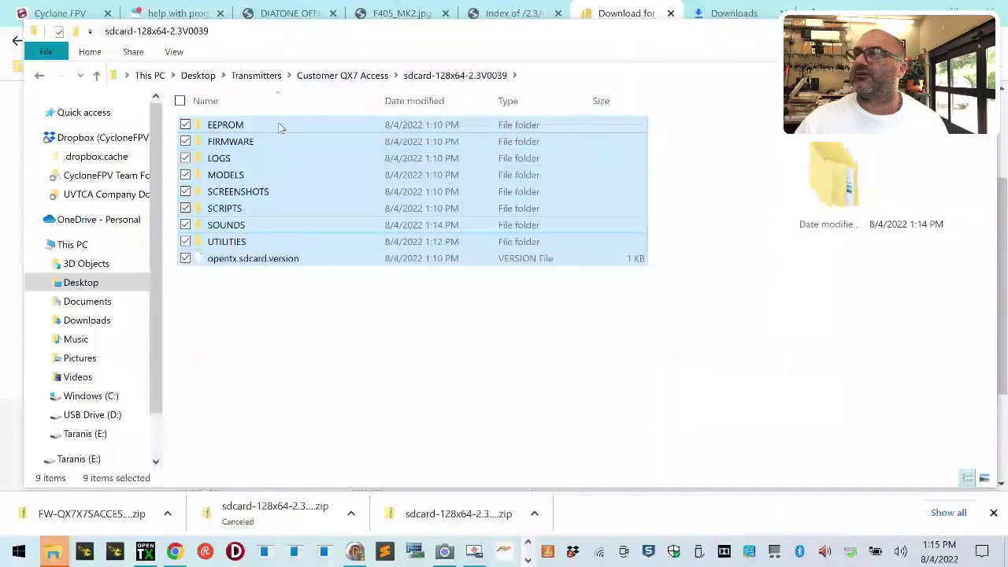
{"action": "left_click", "coordinate": [185, 141]}
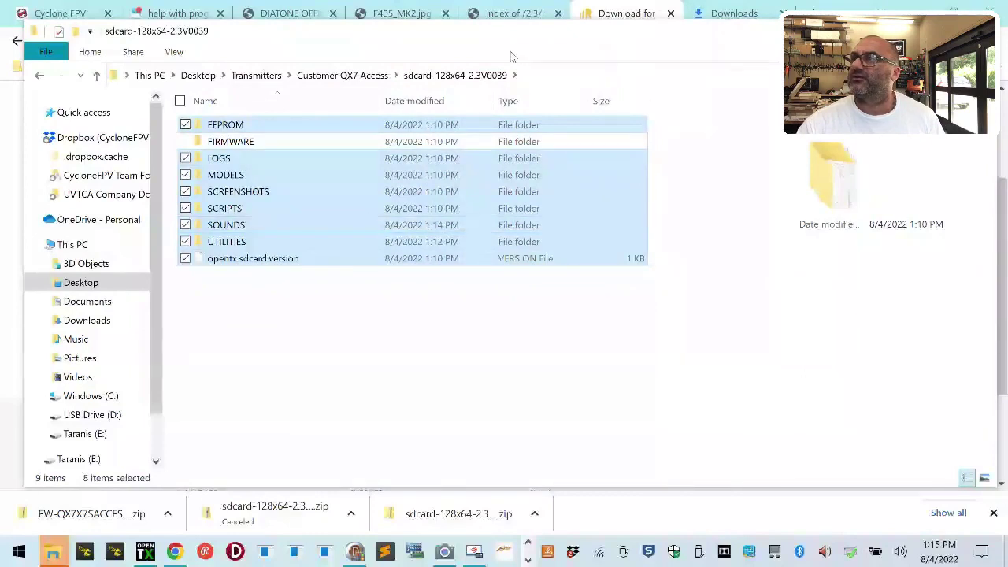
{"action": "left_click", "coordinate": [346, 76]}
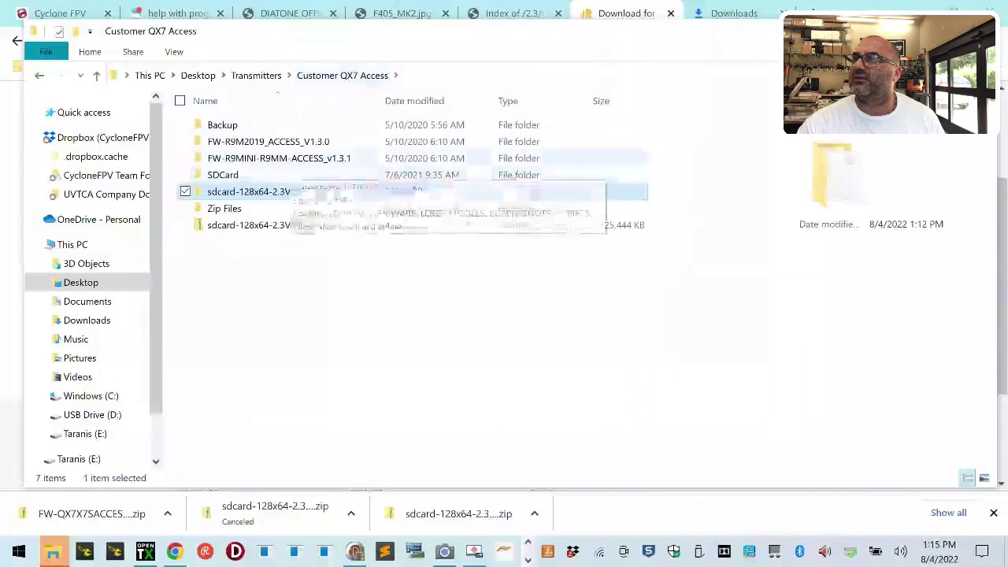
{"action": "double_click", "coordinate": [223, 175]}
{"action": "left_click_drag", "start_coordinate": [379, 327], "coordinate": [304, 303]}
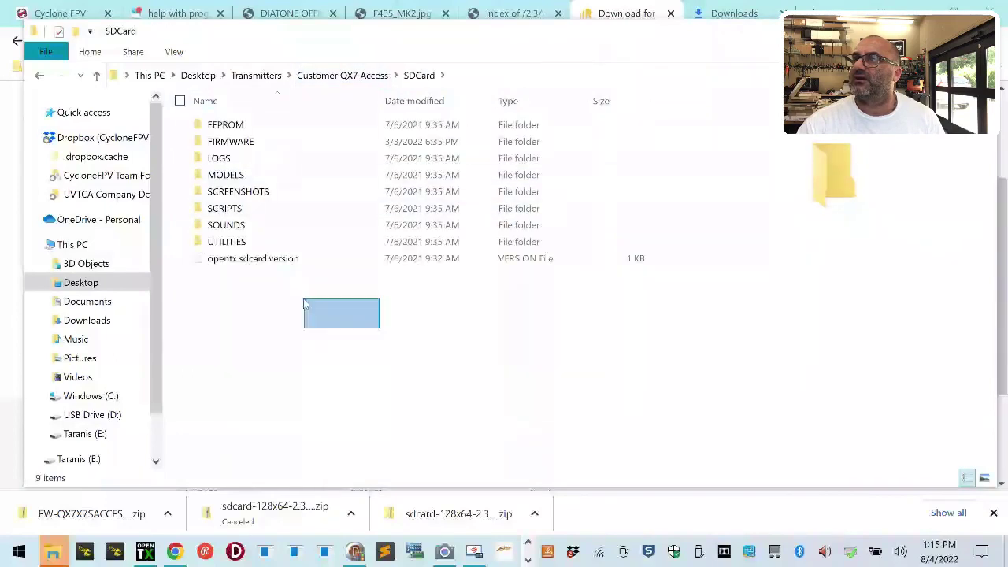
Step: Rename the SDCard folder in Customer QX7 Access as SDCard_Old
{"action": "left_click", "coordinate": [344, 75]}
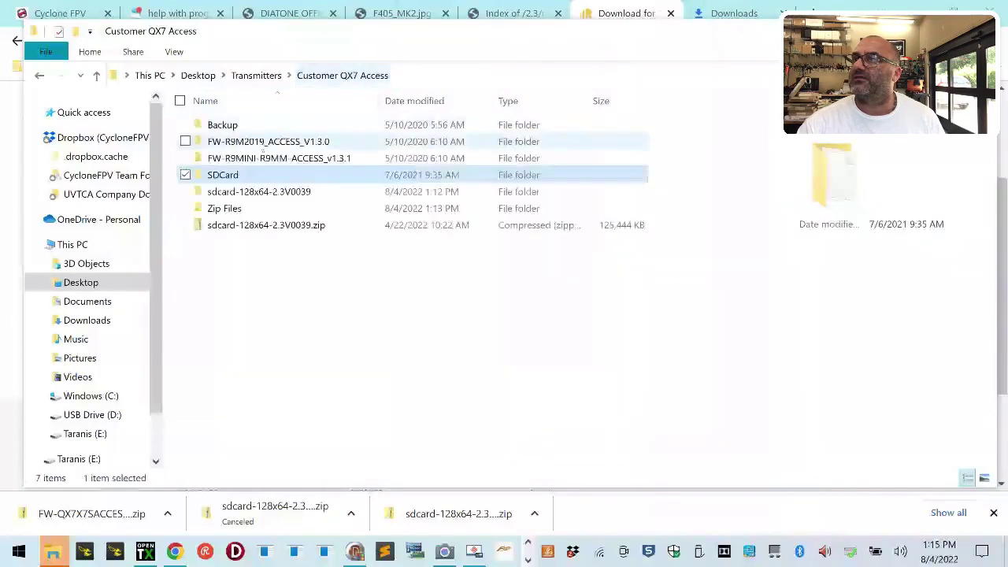
{"action": "left_click", "coordinate": [244, 174]}
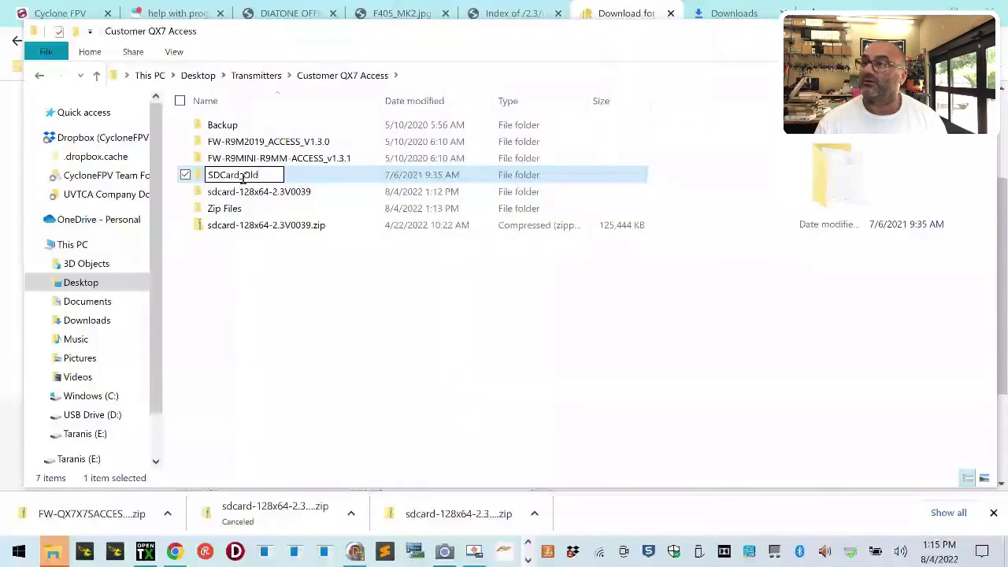
{"action": "key", "text": "Return"}
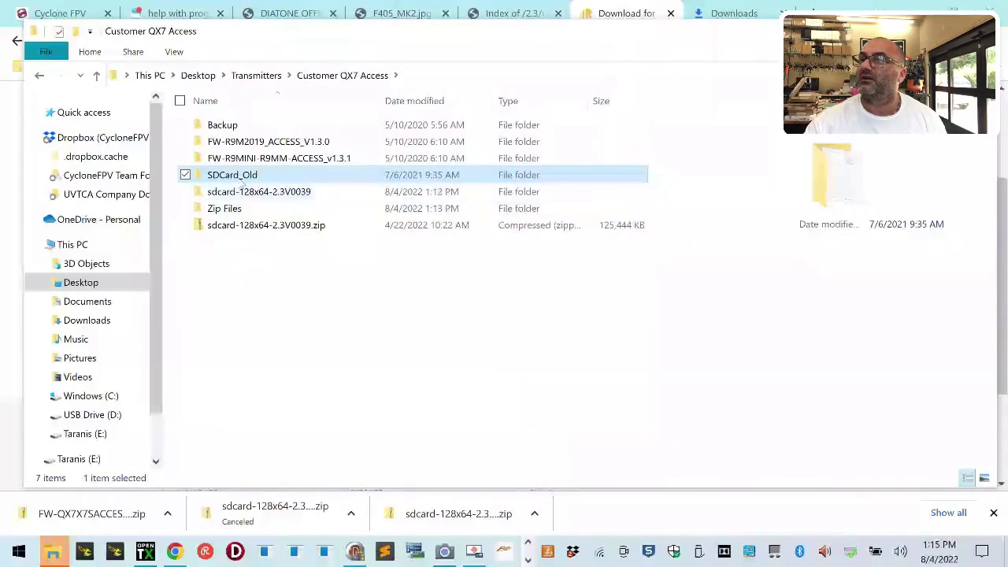
Step: Copy the FIRMWARE folder from SDCard_Old into sdcard-128x64-2.3V0039, replacing the existing readme.txt
{"action": "double_click", "coordinate": [240, 177]}
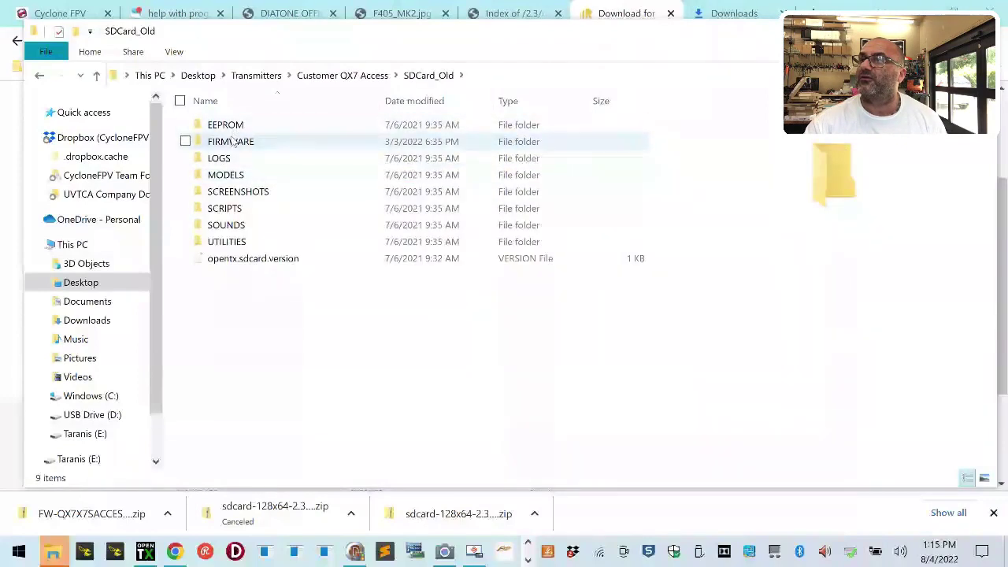
{"action": "right_click", "coordinate": [232, 135]}
{"action": "left_click", "coordinate": [332, 426]}
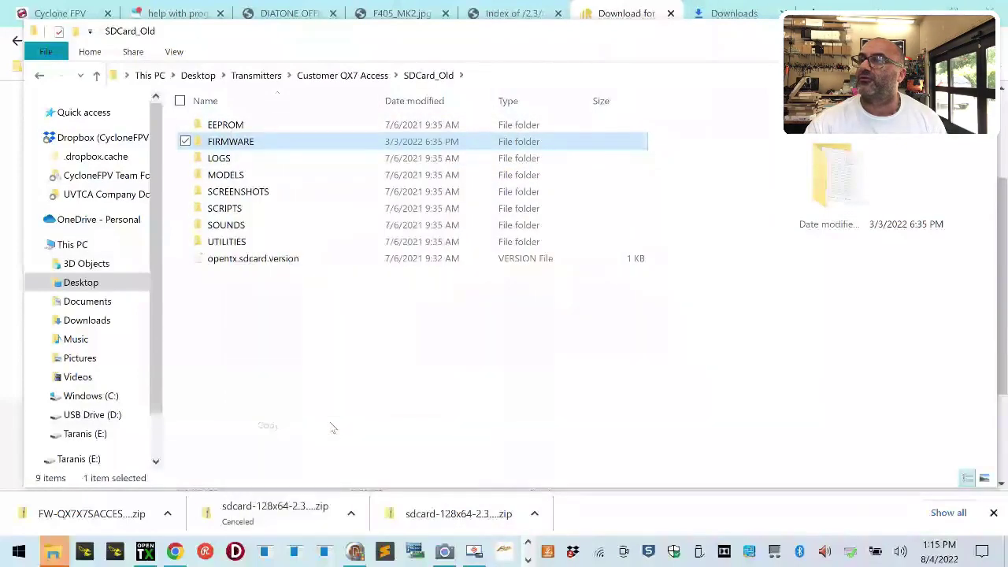
{"action": "left_click", "coordinate": [353, 76]}
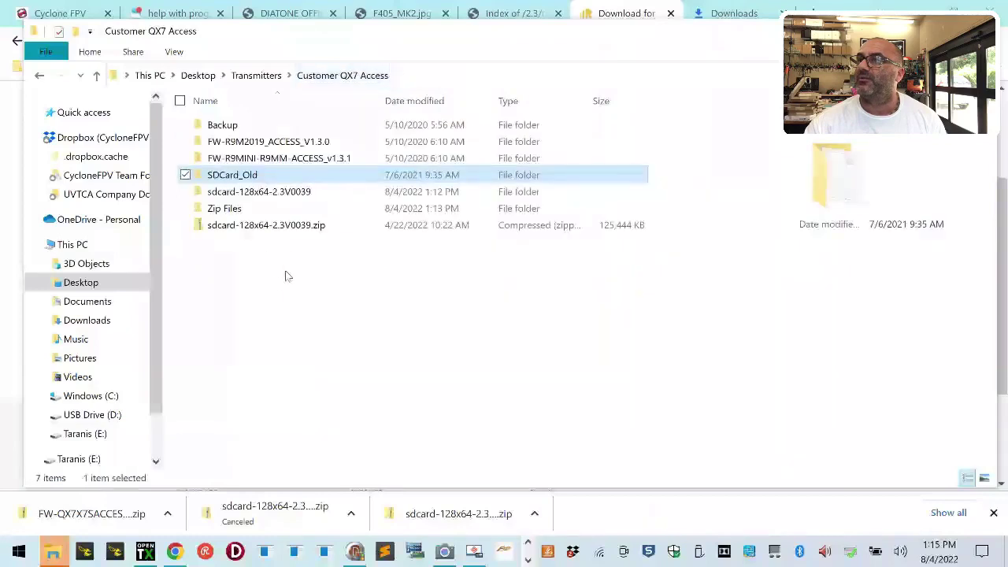
{"action": "double_click", "coordinate": [291, 196]}
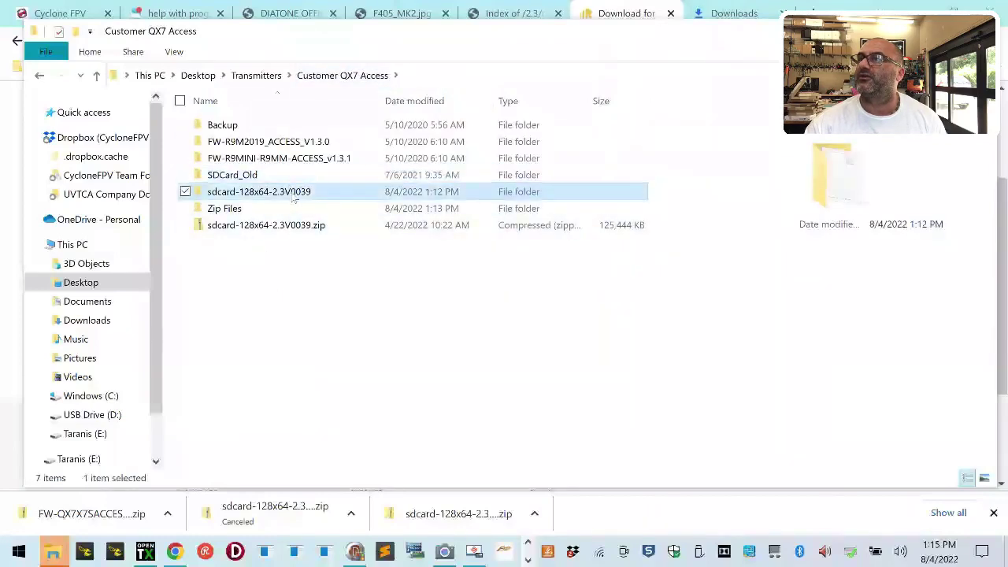
{"action": "right_click", "coordinate": [279, 281]}
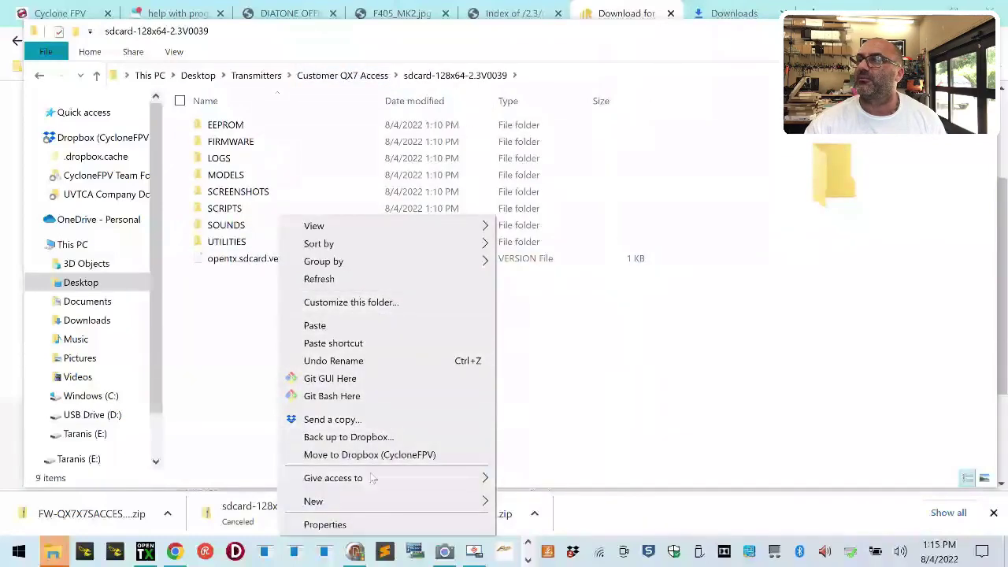
{"action": "left_click", "coordinate": [378, 327]}
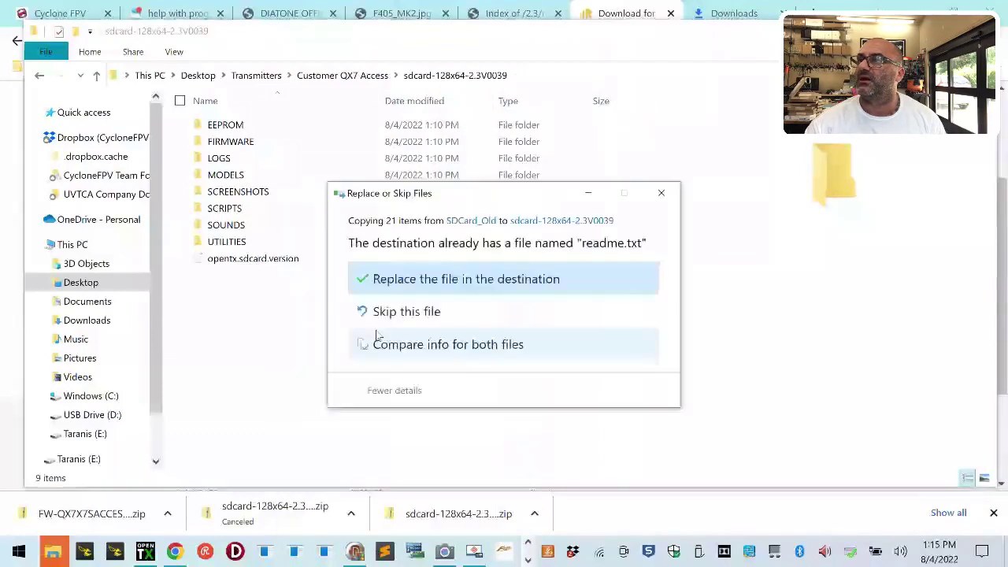
{"action": "left_click", "coordinate": [427, 280]}
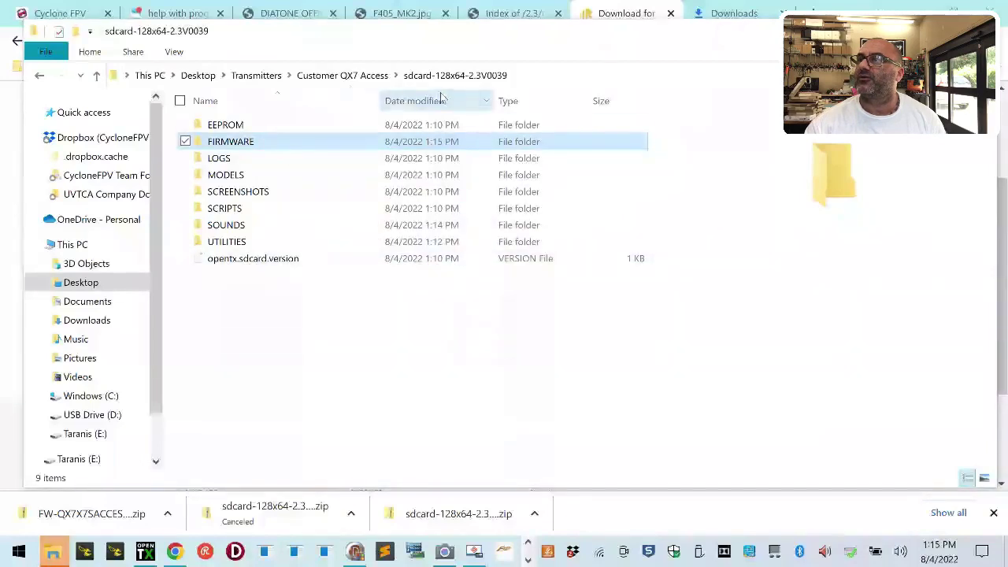
Step: Rename the sdcard-128x64-2.3V0039 folder in Customer QX7 Access as SDCard
{"action": "left_click", "coordinate": [342, 74]}
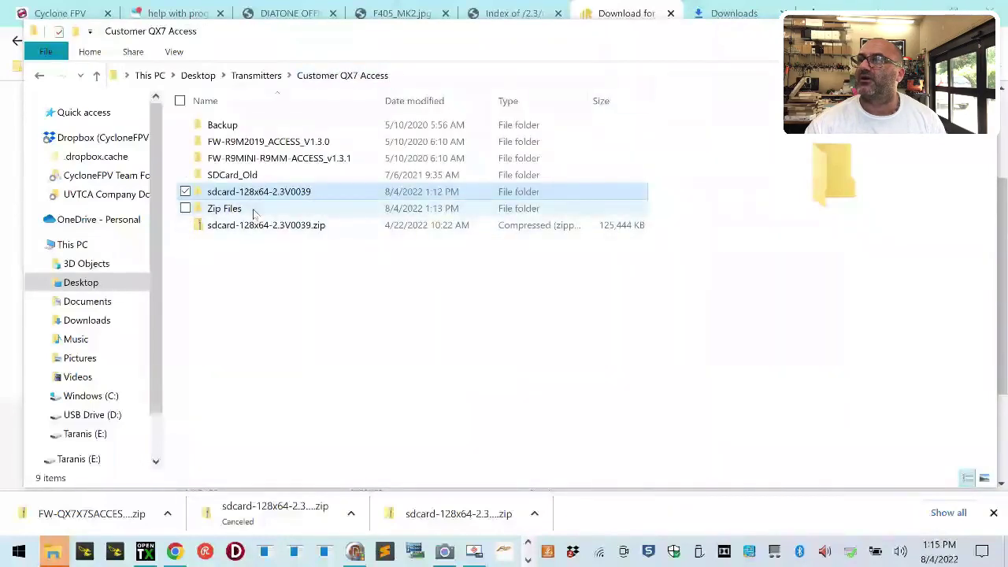
{"action": "left_click", "coordinate": [260, 193]}
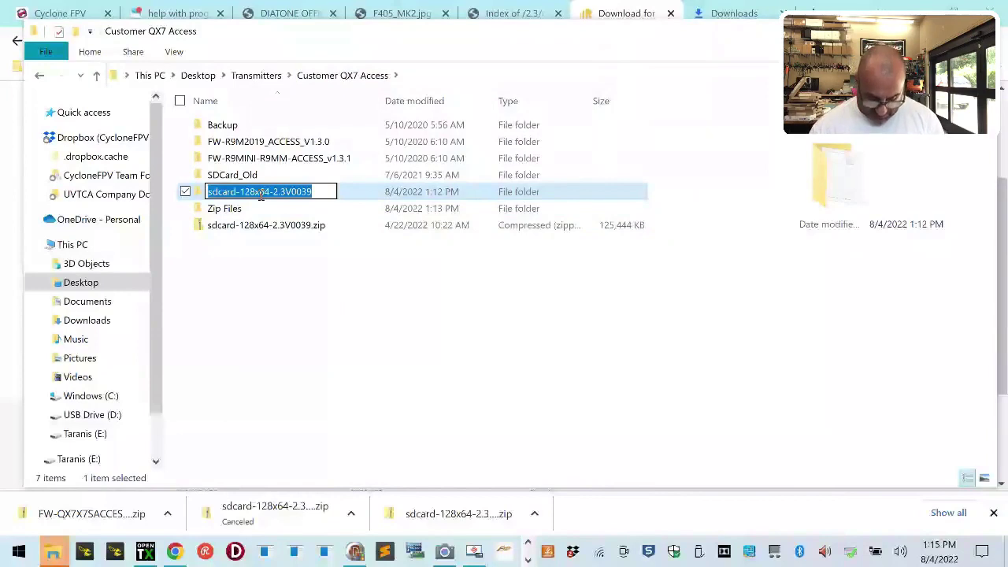
{"action": "type", "text": "SDCard"}
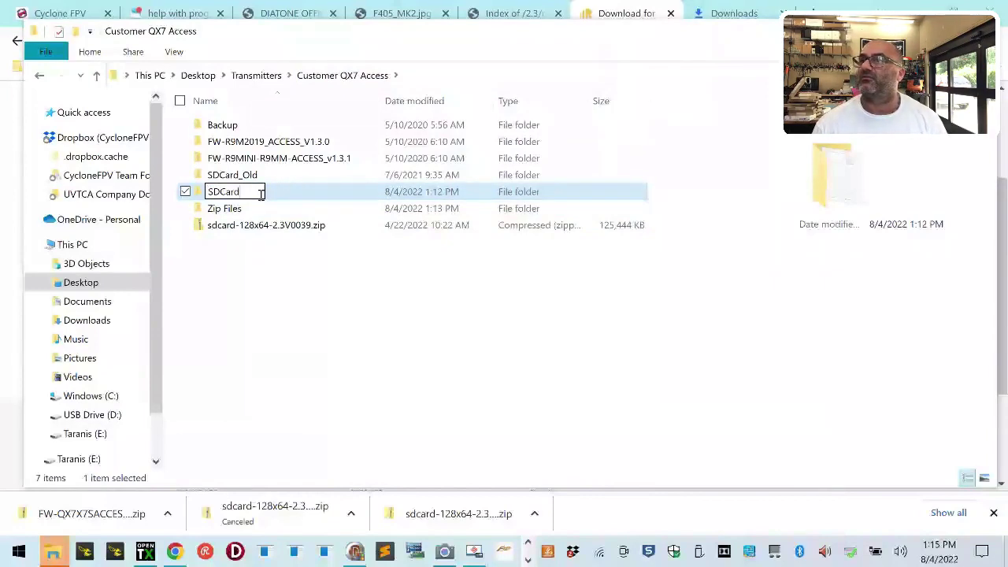
{"action": "key", "text": "Return"}
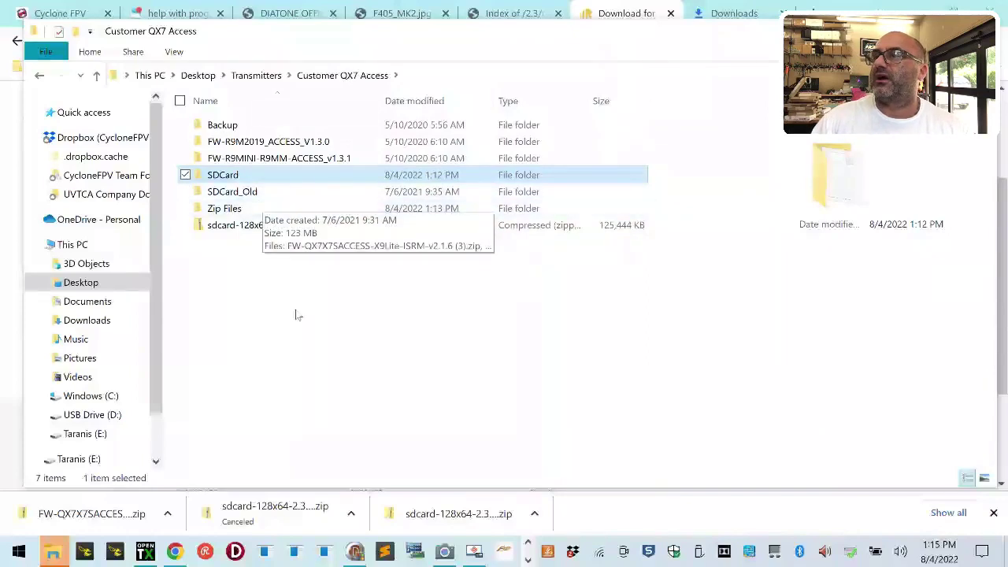
Step: Check the contents of the FIRMWARE folder and its FrSkyRX-FW subfolder in the new SDCard folder
{"action": "double_click", "coordinate": [237, 180]}
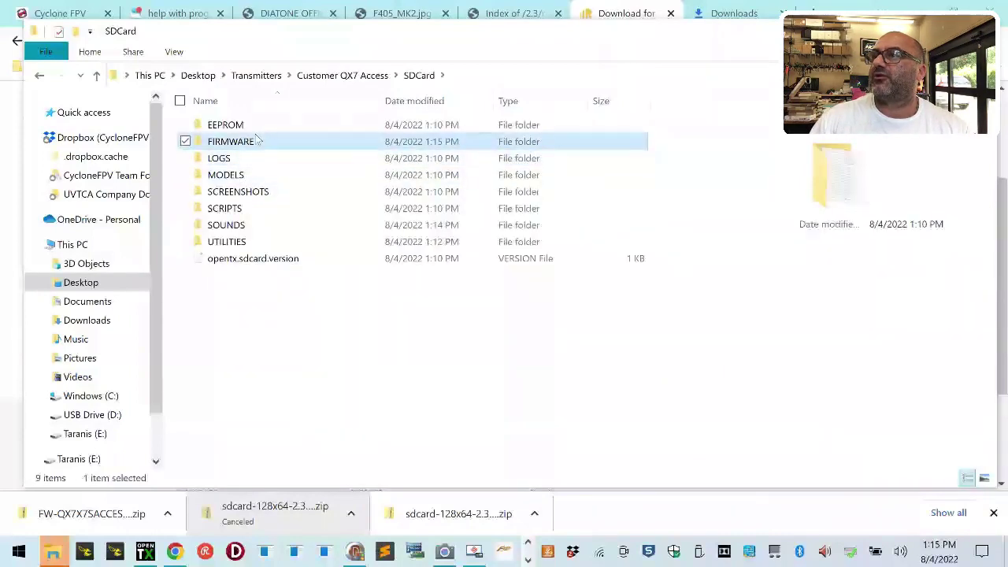
{"action": "double_click", "coordinate": [256, 141]}
{"action": "double_click", "coordinate": [259, 124]}
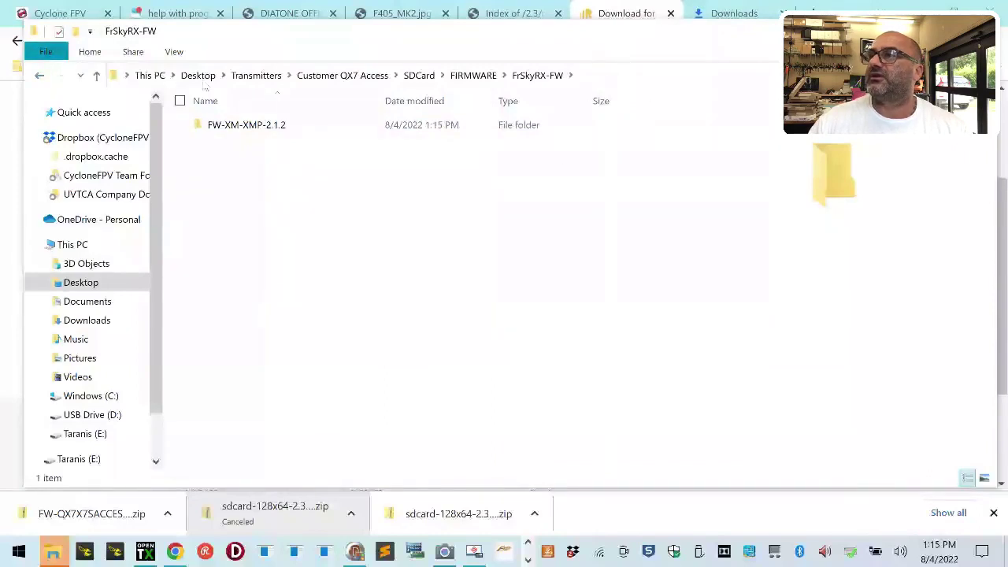
{"action": "left_click", "coordinate": [39, 76]}
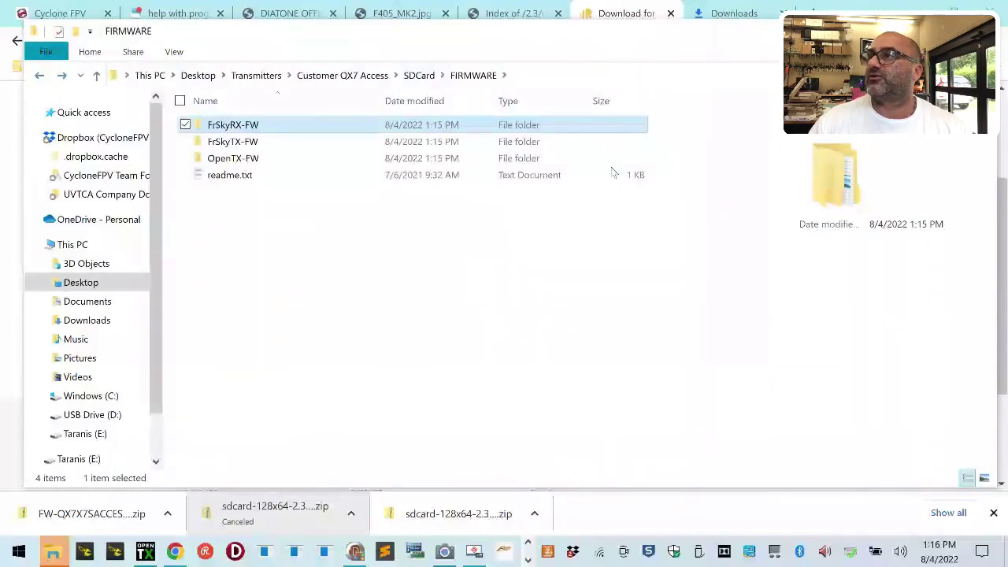
Step: Switch to OpenTX Companion, close the Downloads dialog and check for available updates
{"action": "key", "text": "alt+Tab"}
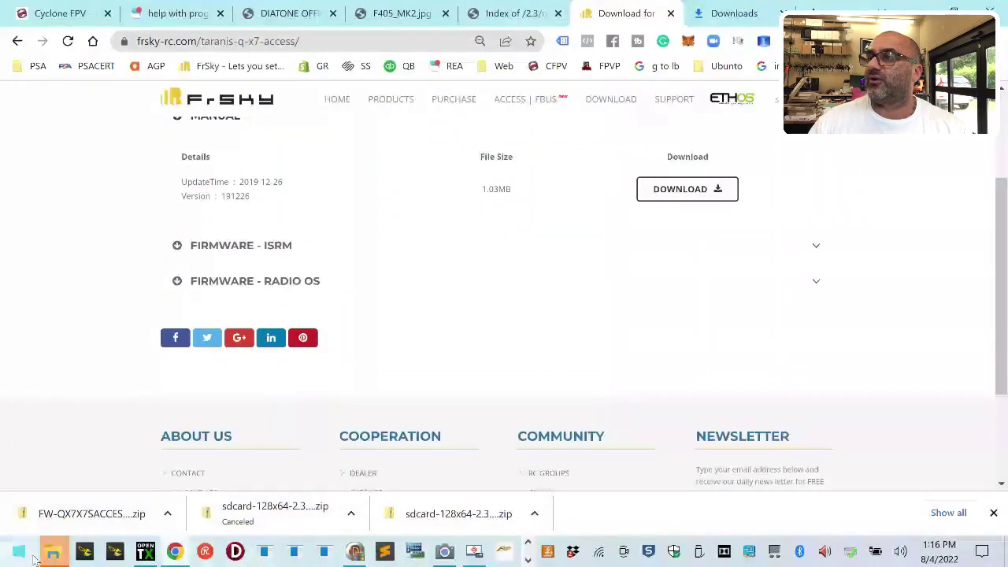
{"action": "left_click", "coordinate": [146, 552]}
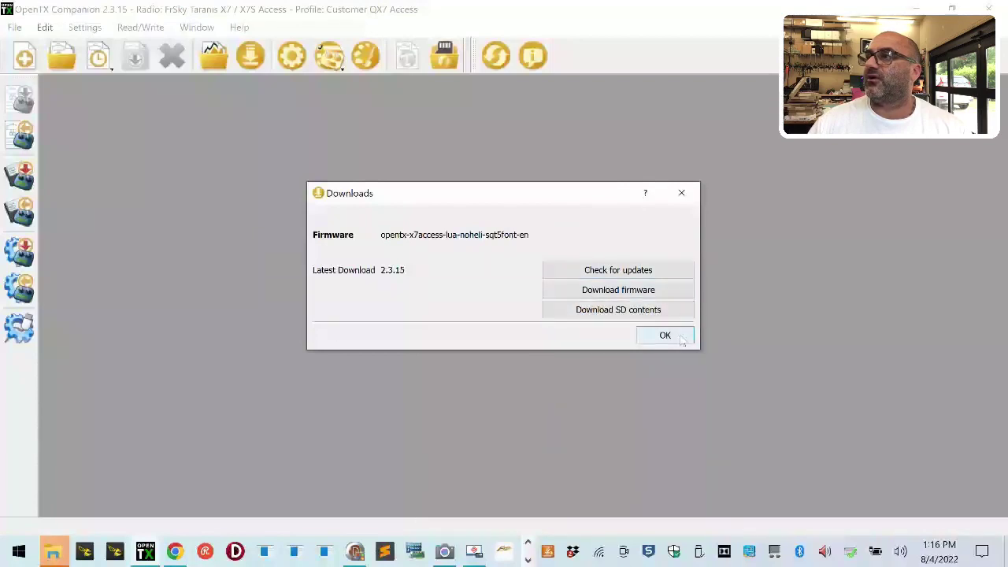
{"action": "left_click", "coordinate": [682, 339]}
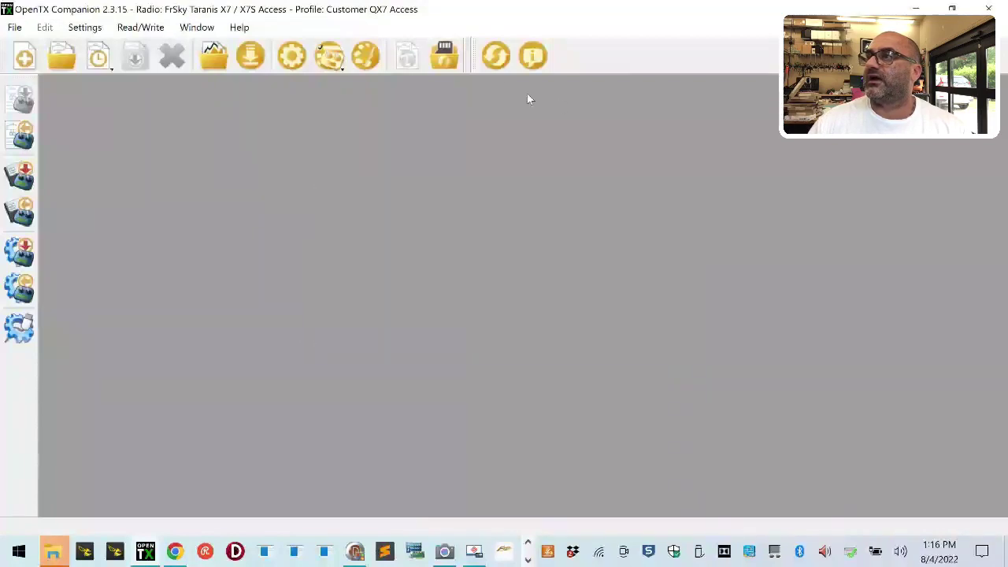
{"action": "left_click", "coordinate": [483, 63]}
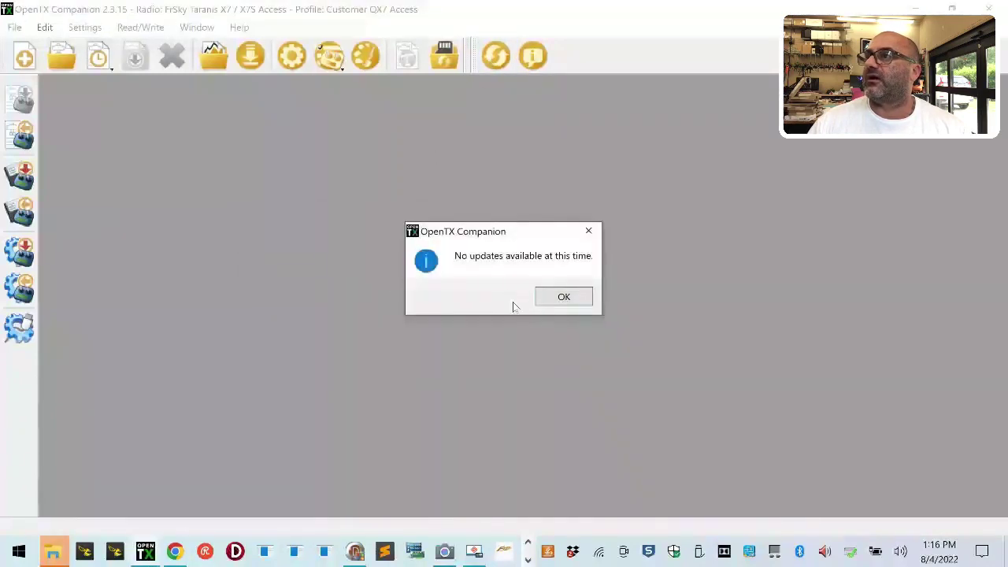
{"action": "left_click", "coordinate": [575, 297]}
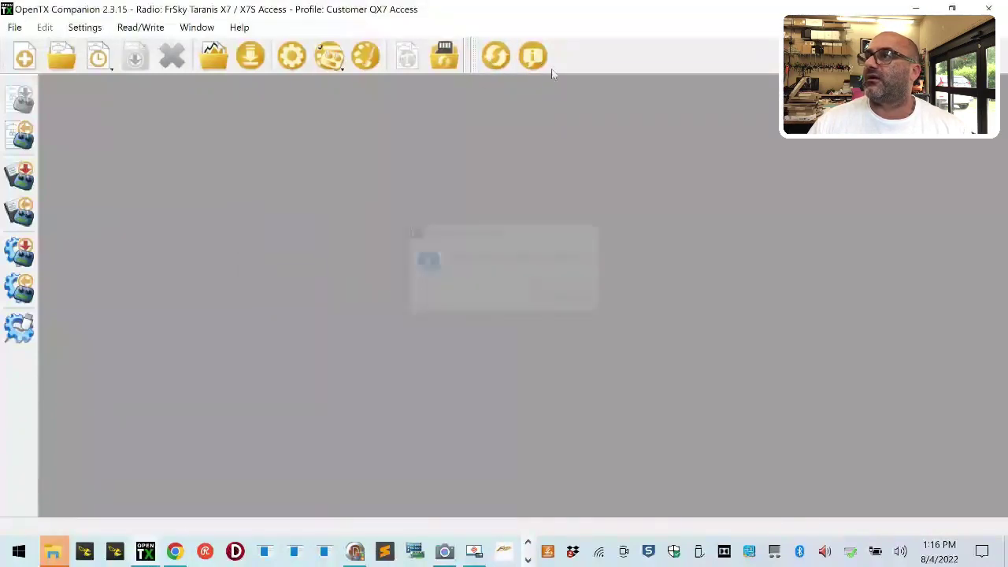
Step: Synchronize the local Customer QX7 Access SDCard folder with the radio's SD card, setting the Radio Folder to USB Drive (D:)
{"action": "left_click", "coordinate": [446, 63]}
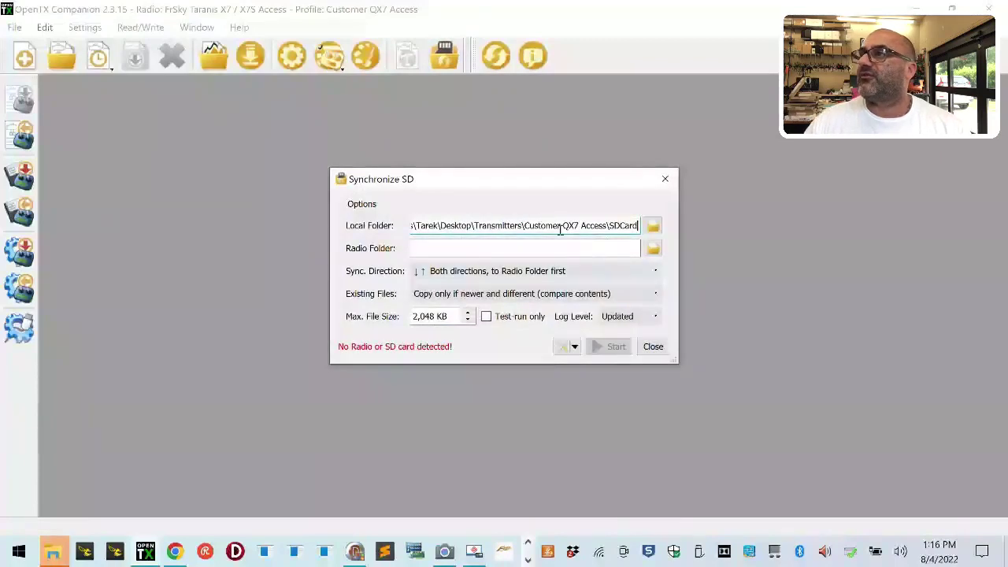
{"action": "left_click_drag", "start_coordinate": [554, 227], "coordinate": [708, 232]}
{"action": "left_click", "coordinate": [654, 250]}
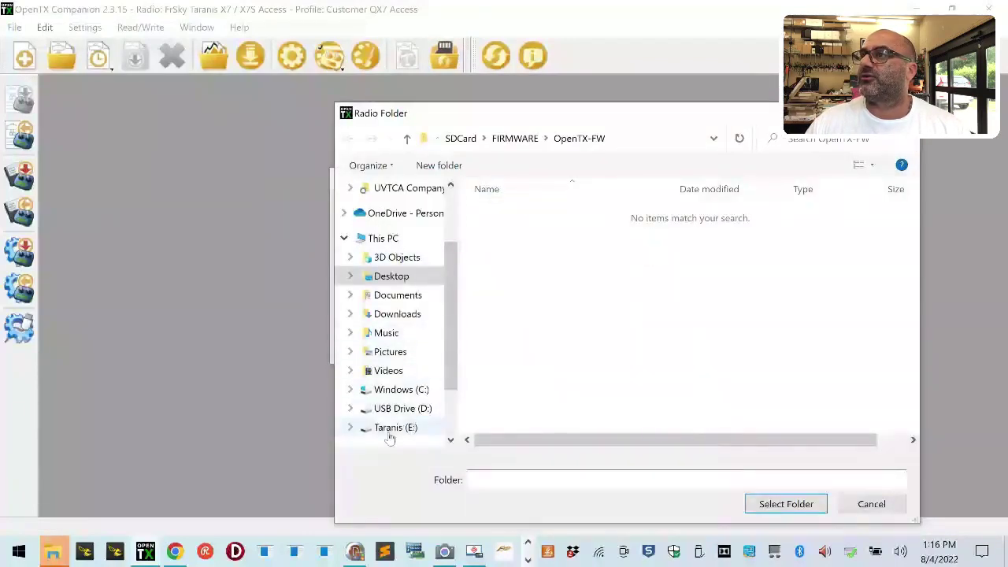
{"action": "left_click", "coordinate": [398, 408]}
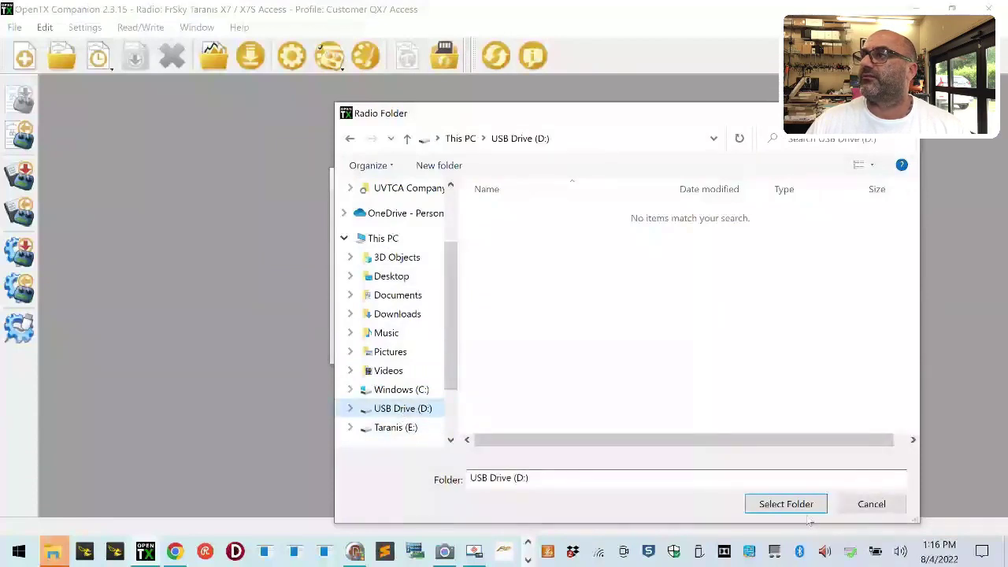
{"action": "left_click", "coordinate": [776, 504]}
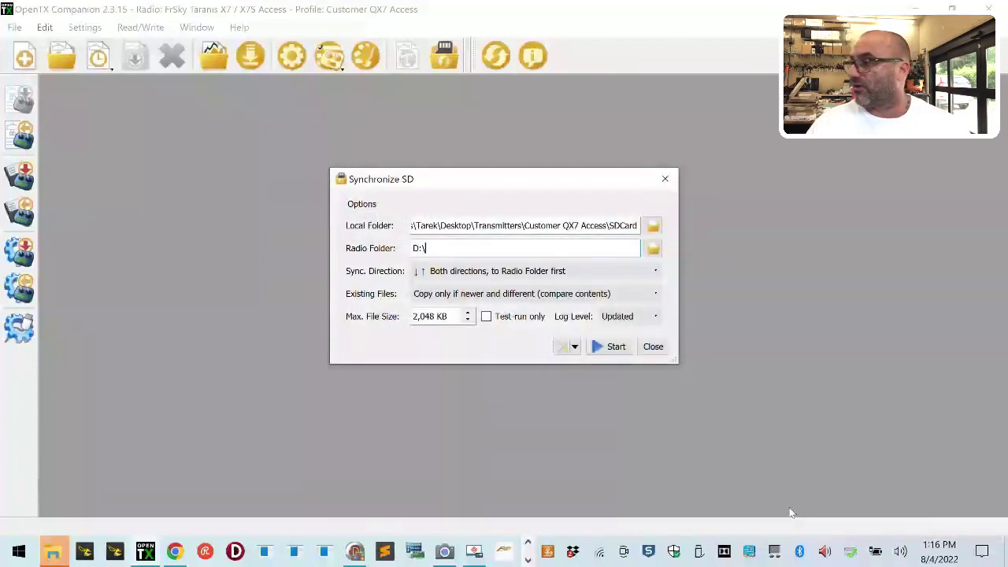
{"action": "left_click", "coordinate": [610, 347]}
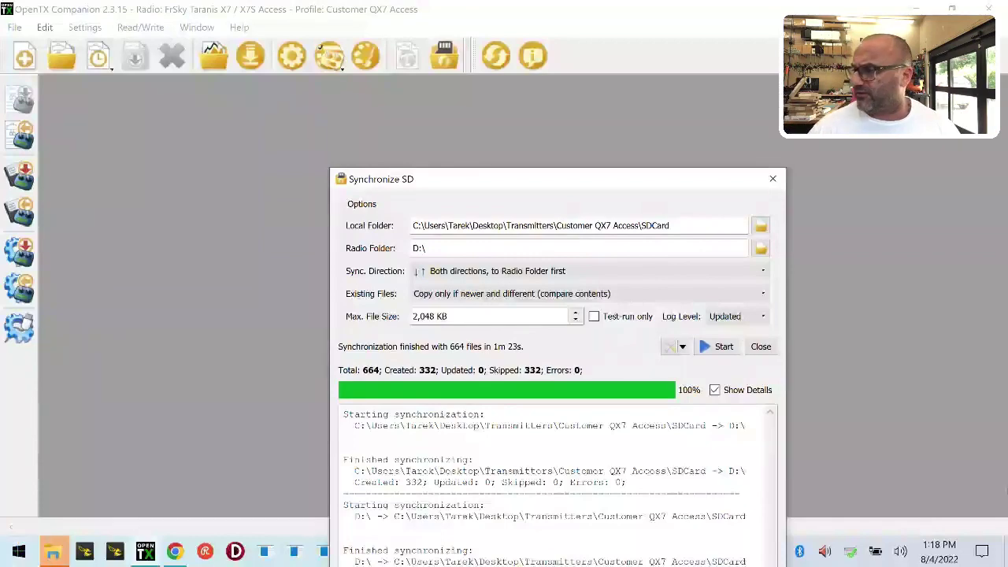
Step: Switch to Chrome, open maxwaxpax.com in a new tab and move the Synchronize SD dialog out of the way
{"action": "left_click", "coordinate": [175, 552]}
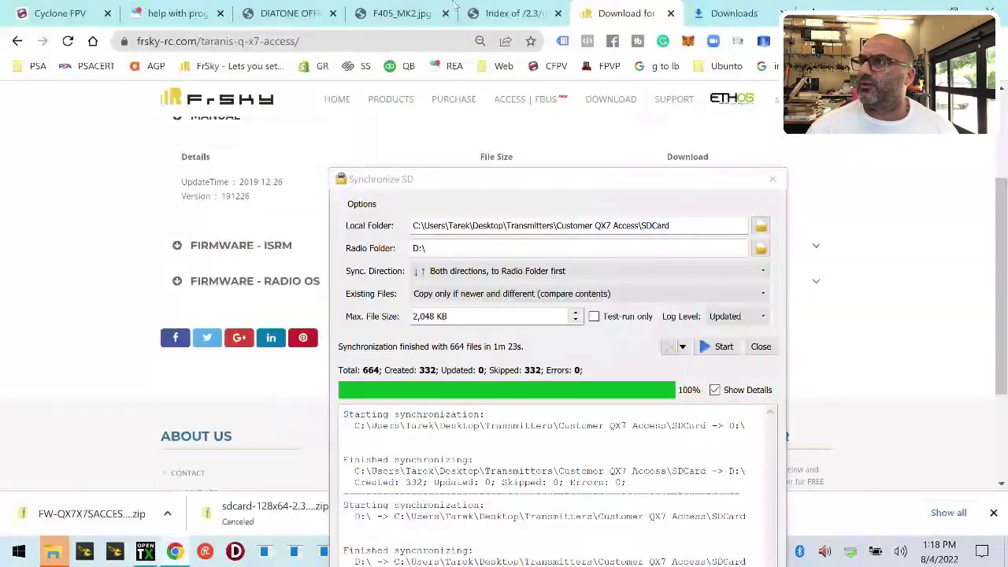
{"action": "key", "text": "ctrl+t"}
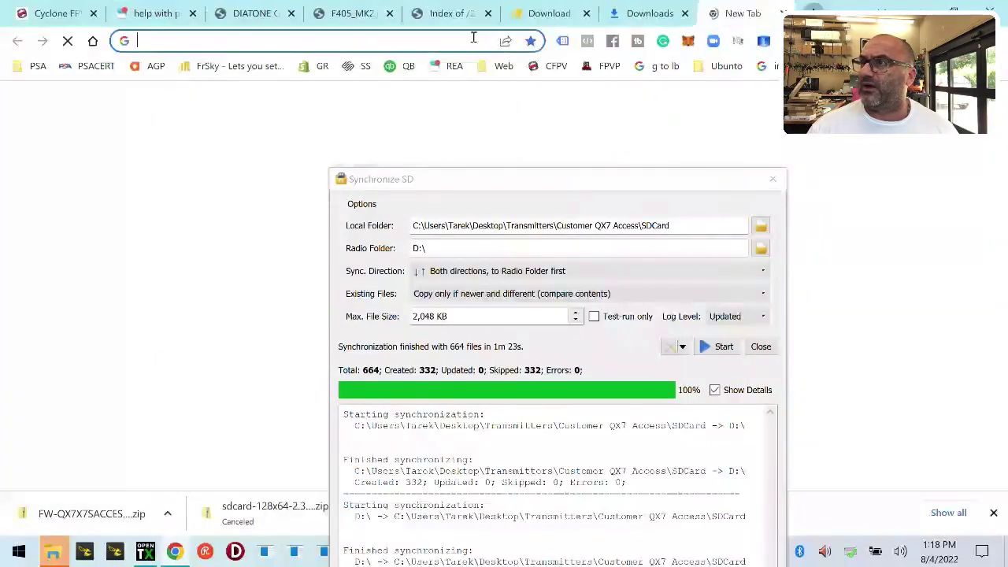
{"action": "left_click", "coordinate": [459, 41]}
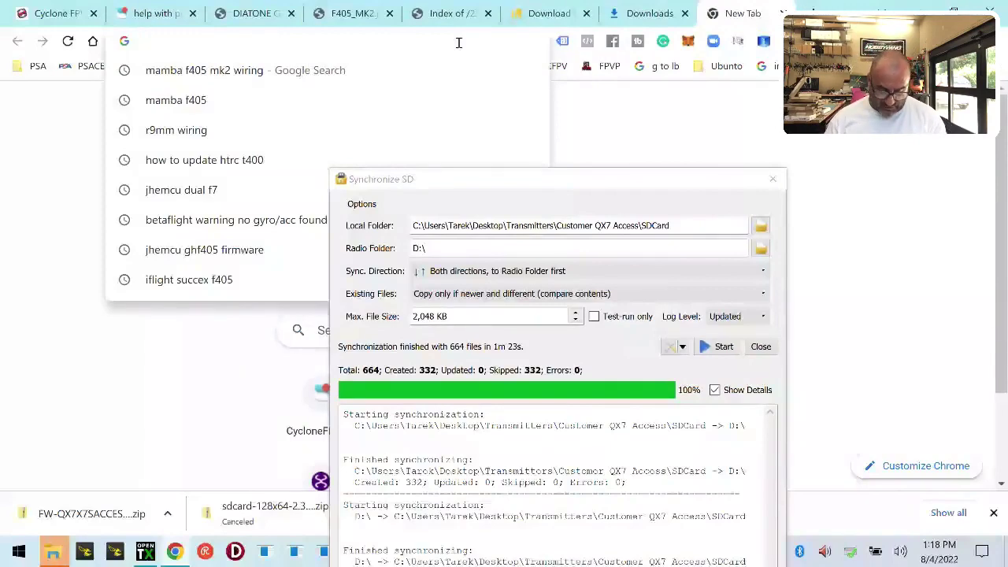
{"action": "type", "text": "maxwax"}
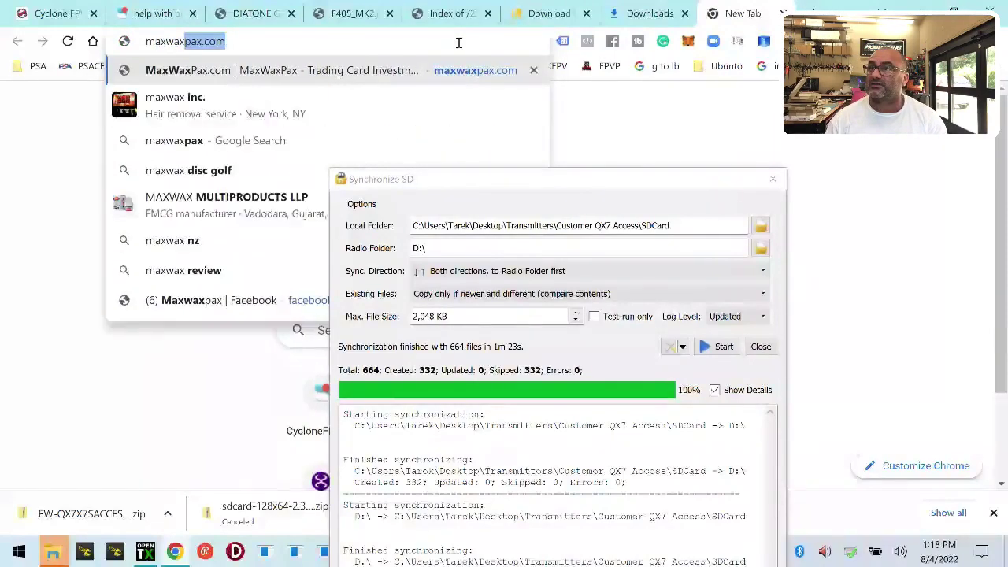
{"action": "key", "text": "Return"}
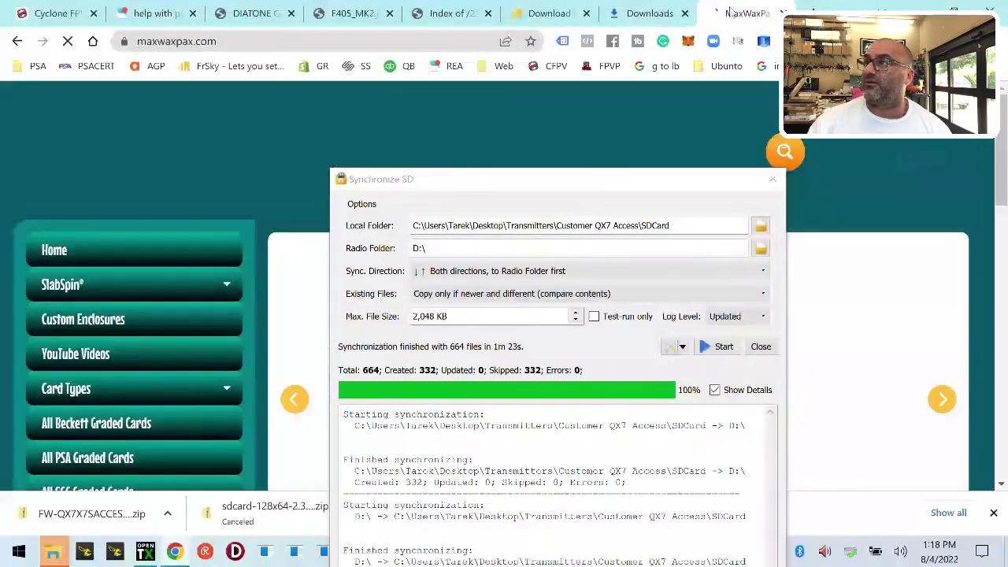
{"action": "left_click_drag", "start_coordinate": [729, 179], "coordinate": [669, 542]}
{"action": "left_click", "coordinate": [175, 551]}
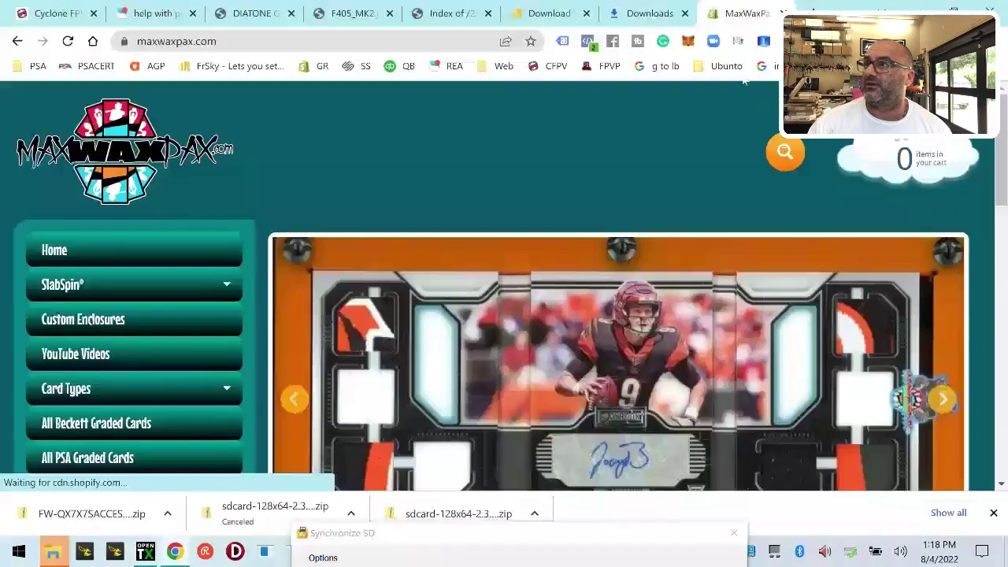
Step: Look over the MaxWaxPax home page, including its featured card and the Just Arrived card categories
{"action": "scroll", "coordinate": [513, 433], "scroll_direction": "down", "scroll_amount": 8}
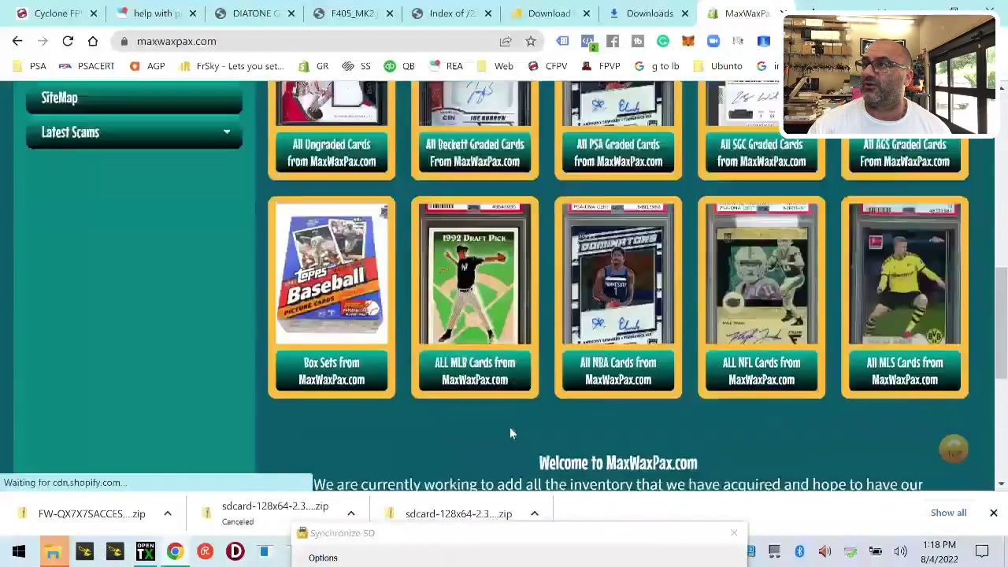
{"action": "scroll", "coordinate": [510, 432], "scroll_direction": "up", "scroll_amount": 2}
{"action": "scroll", "coordinate": [475, 415], "scroll_direction": "up", "scroll_amount": 4}
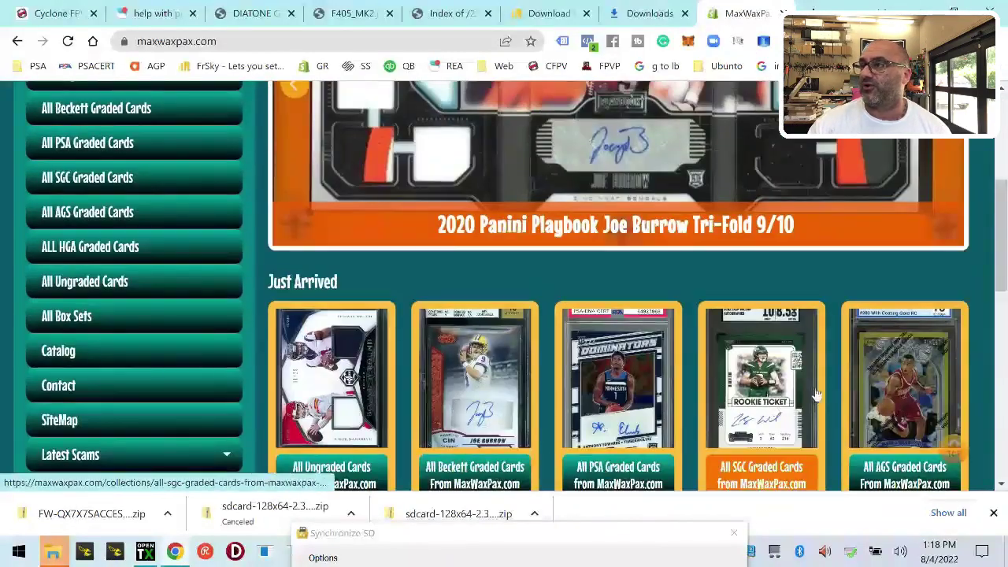
{"action": "scroll", "coordinate": [410, 375], "scroll_direction": "up", "scroll_amount": 3}
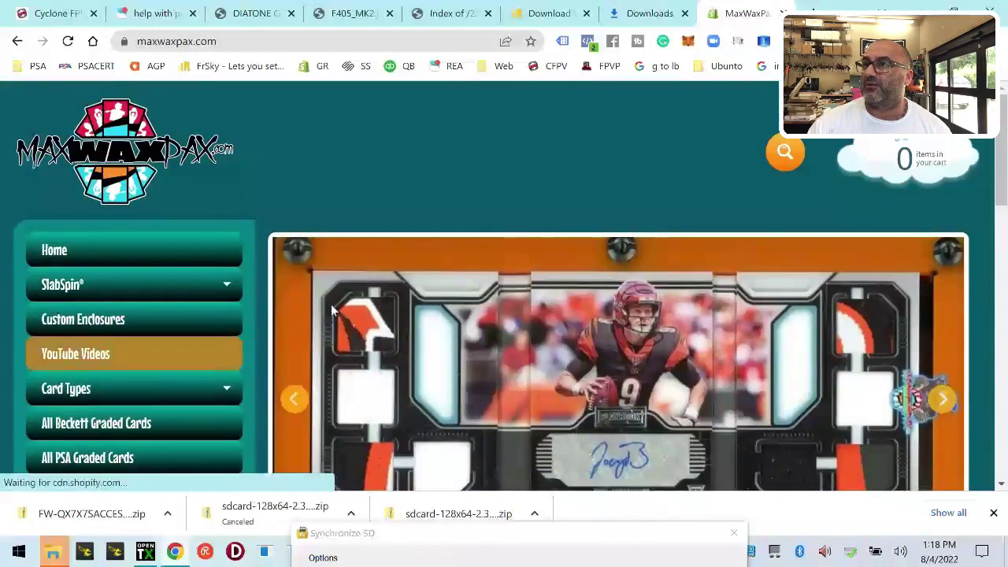
{"action": "scroll", "coordinate": [466, 370], "scroll_direction": "down", "scroll_amount": 1}
{"action": "scroll", "coordinate": [467, 370], "scroll_direction": "down", "scroll_amount": 4}
{"action": "scroll", "coordinate": [669, 387], "scroll_direction": "down", "scroll_amount": 2}
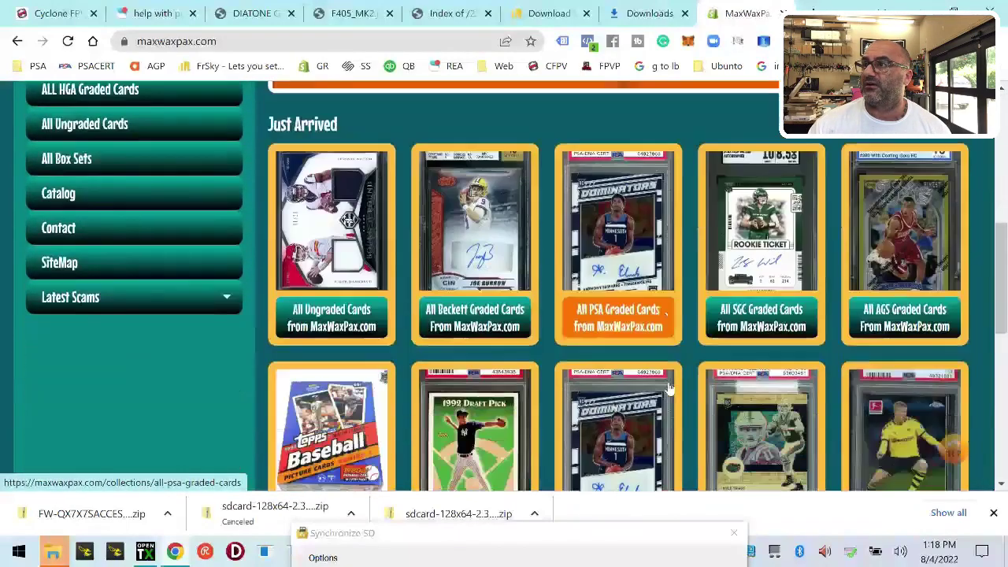
{"action": "scroll", "coordinate": [669, 388], "scroll_direction": "up", "scroll_amount": 4}
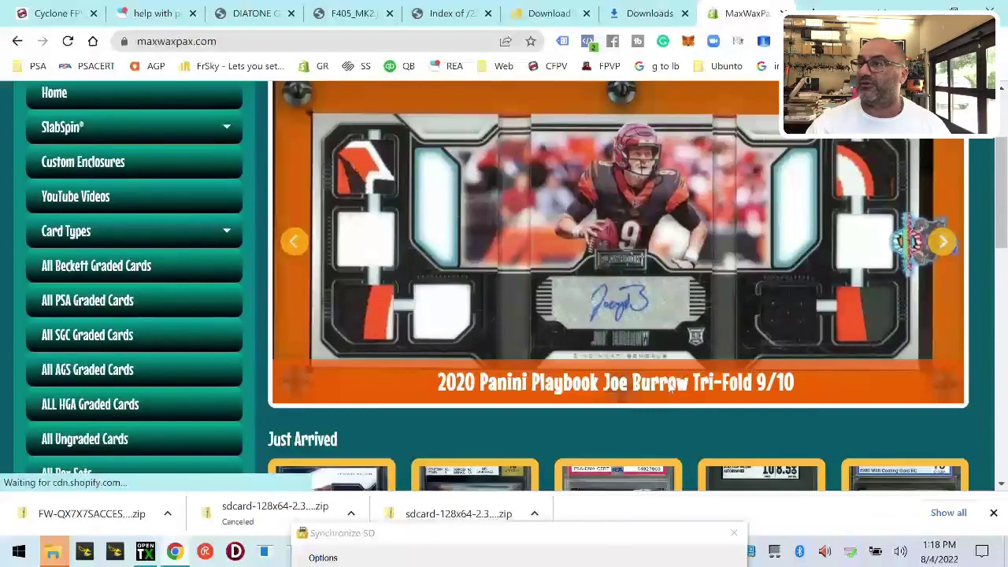
{"action": "left_click", "coordinate": [665, 14]}
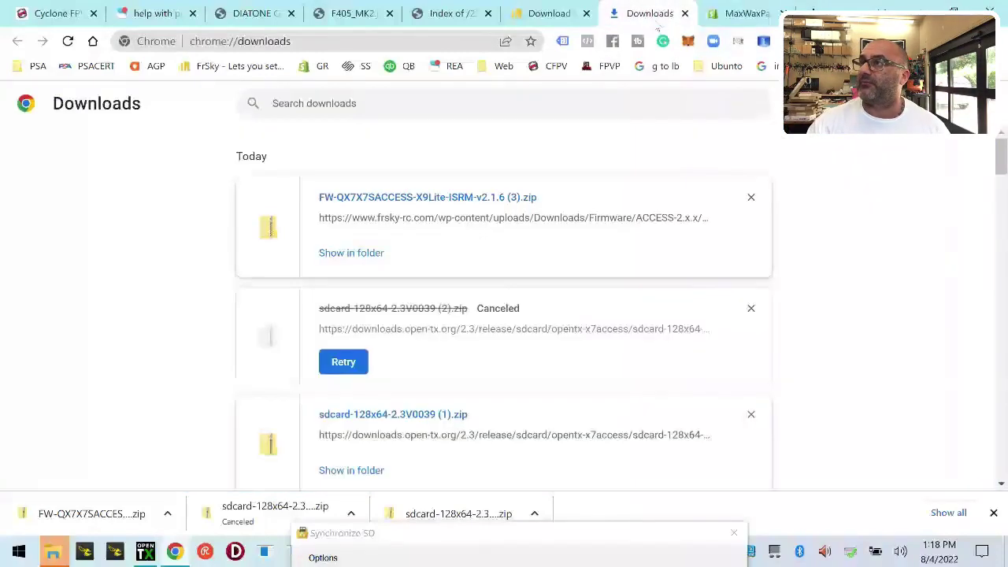
{"action": "left_click", "coordinate": [716, 13]}
{"action": "left_click", "coordinate": [778, 13]}
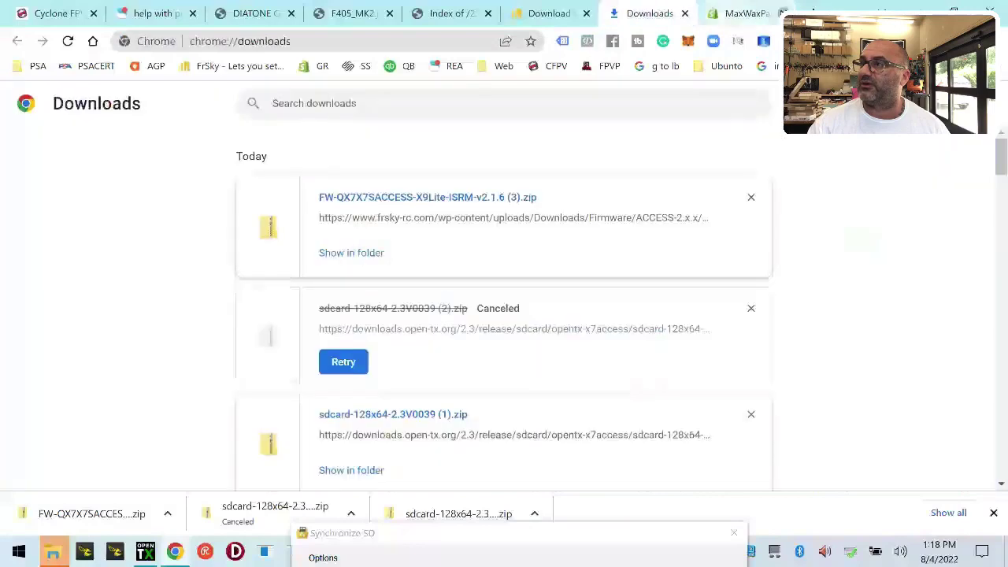
Step: Return to OpenTX Companion, rerun the synchronization between the SDCard folder and D:\, and close the dialog
{"action": "left_click", "coordinate": [444, 546]}
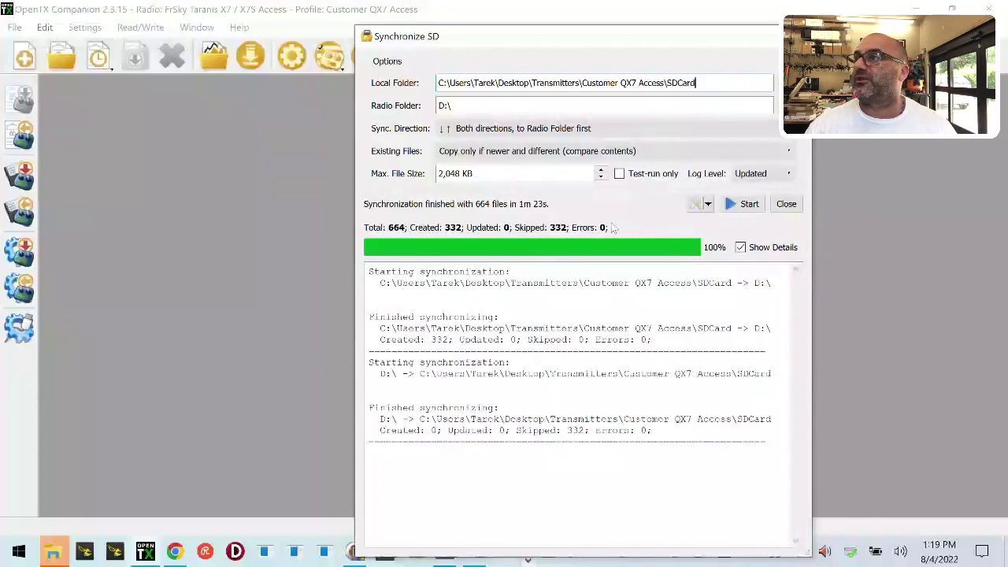
{"action": "left_click", "coordinate": [746, 203]}
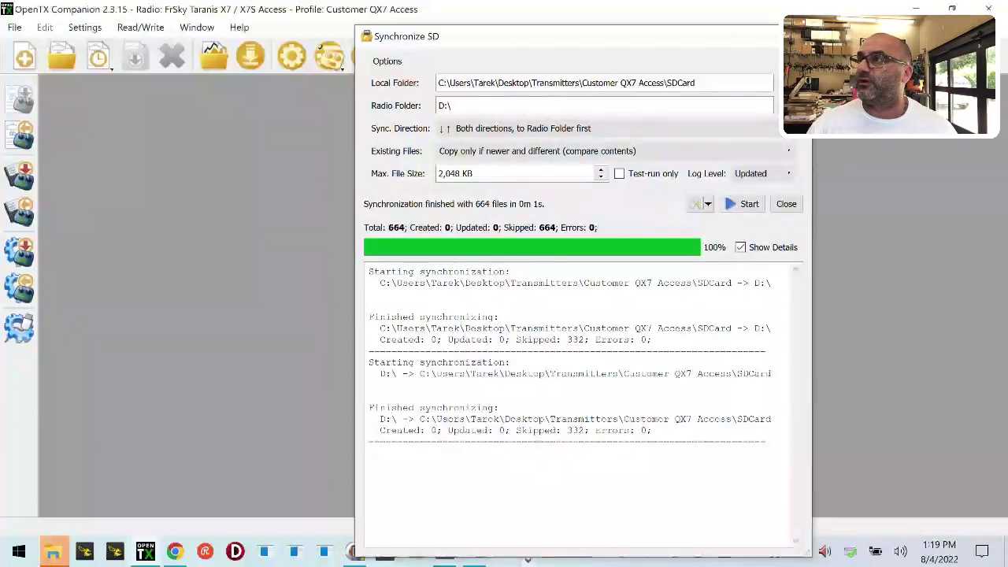
{"action": "key", "text": "Escape"}
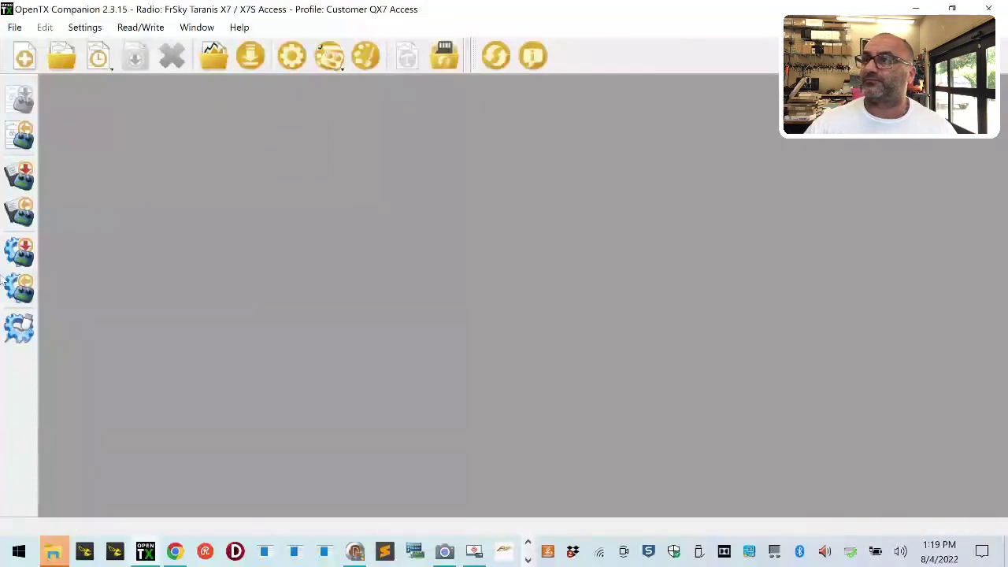
Step: Write opentx-2.3.15-otx.bin to the radio in bootloader mode, keeping the firmware start screen and the hardware compatibility check
{"action": "left_click", "coordinate": [22, 254]}
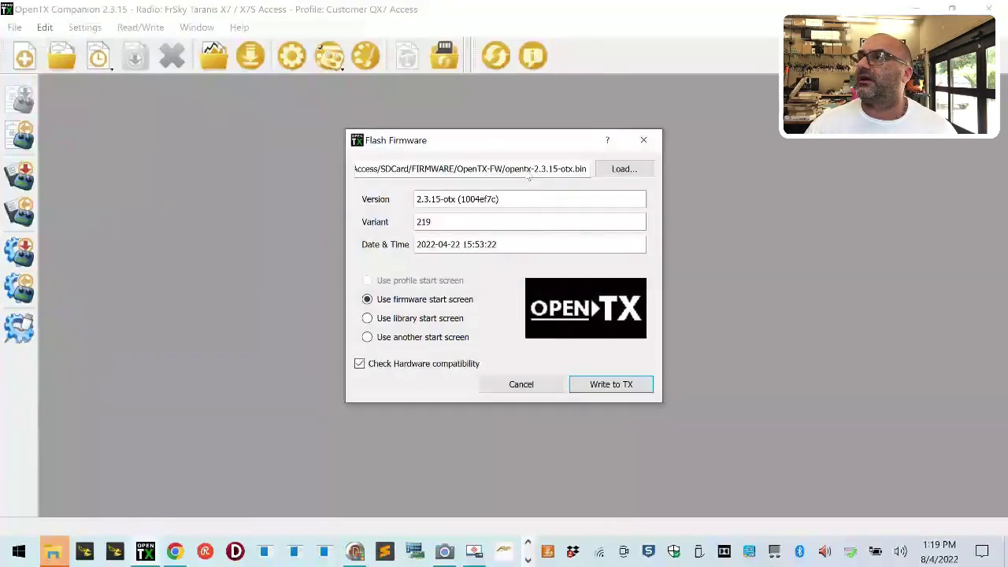
{"action": "left_click_drag", "start_coordinate": [529, 179], "coordinate": [338, 180]}
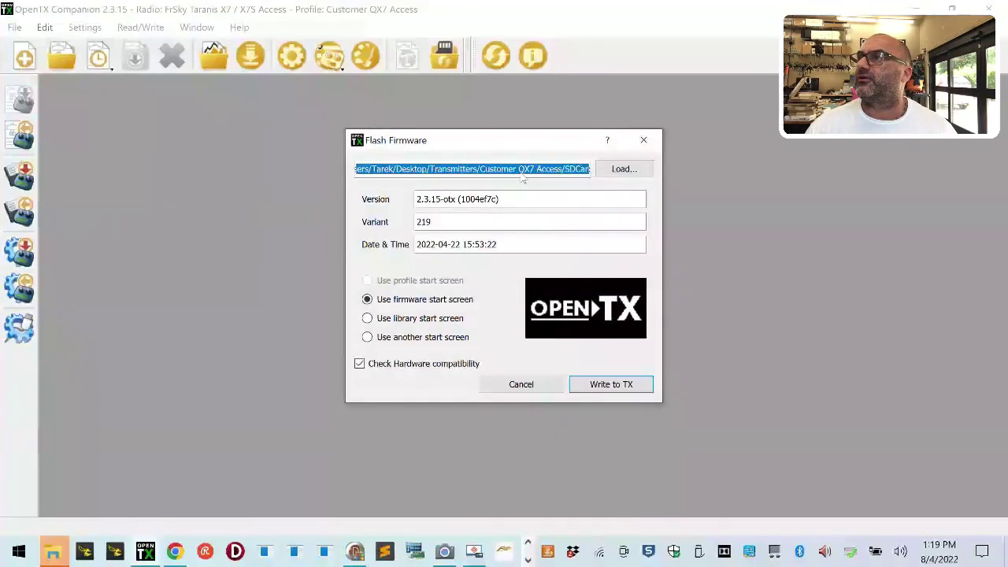
{"action": "left_click_drag", "start_coordinate": [501, 173], "coordinate": [615, 183]}
{"action": "left_click", "coordinate": [620, 389]}
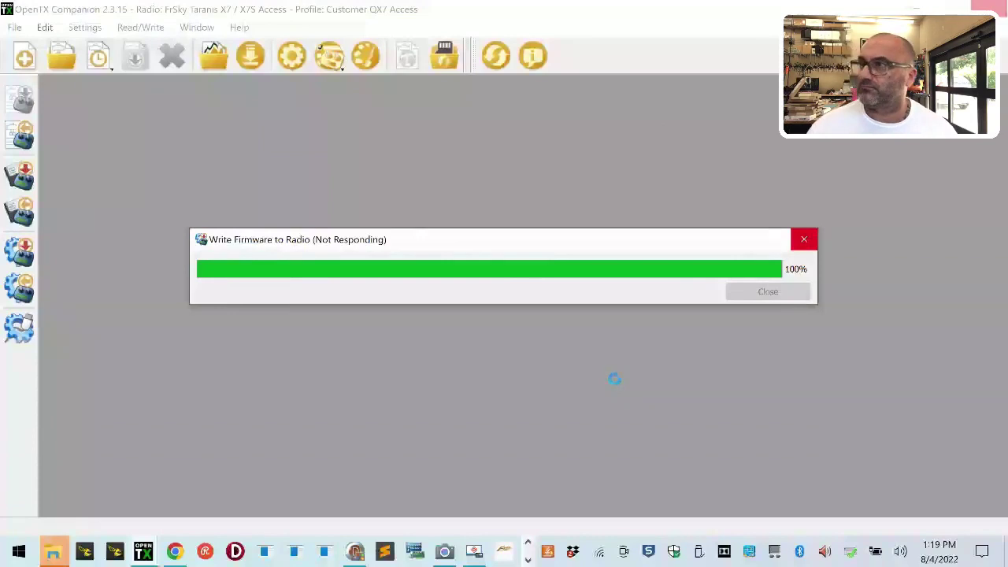
{"action": "left_click", "coordinate": [735, 308]}
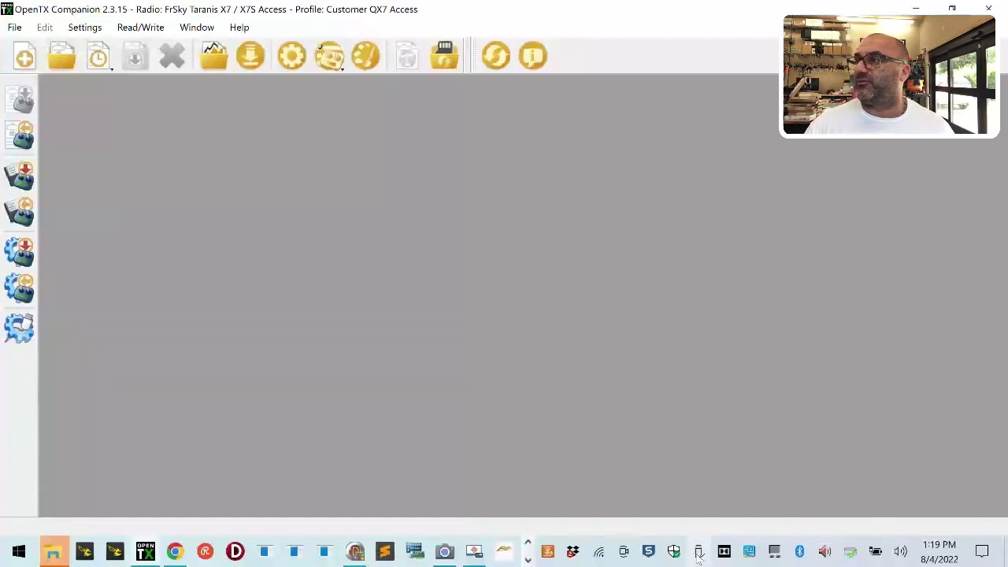
Step: Safely eject the radio's USB Drive (D:) and Taranis (E:) drives from the computer
{"action": "left_click", "coordinate": [700, 551]}
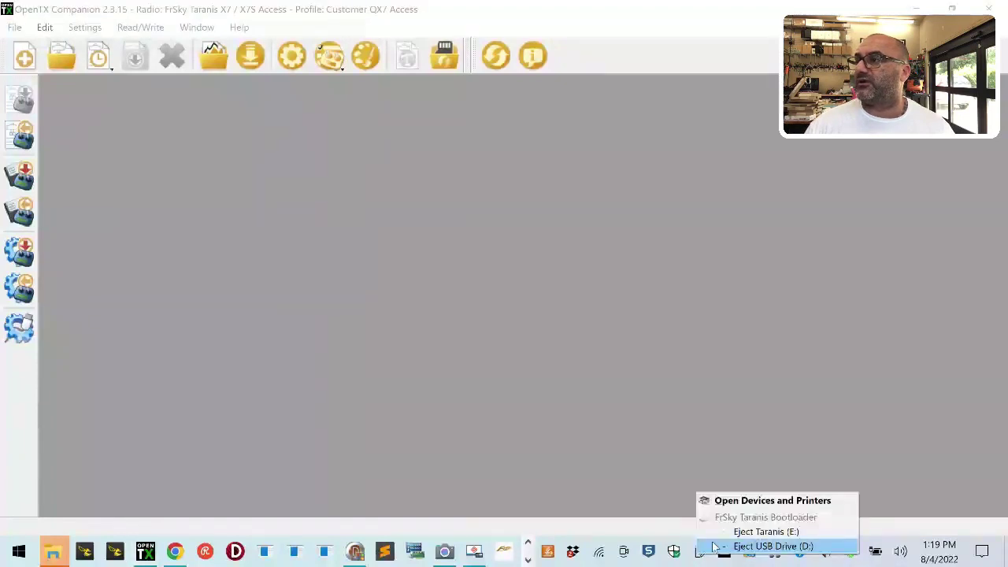
{"action": "left_click", "coordinate": [755, 545]}
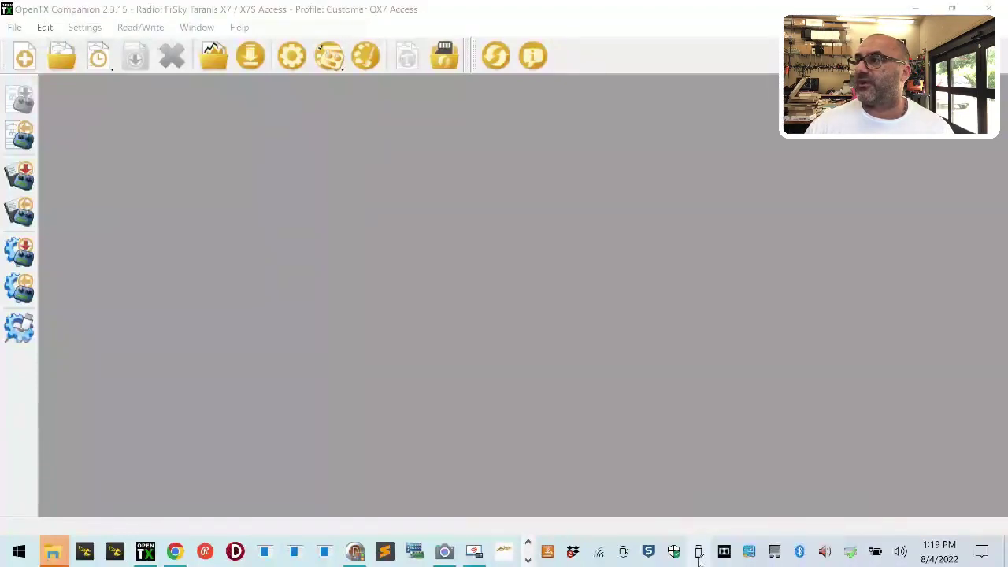
{"action": "left_click", "coordinate": [698, 551]}
{"action": "left_click", "coordinate": [755, 546]}
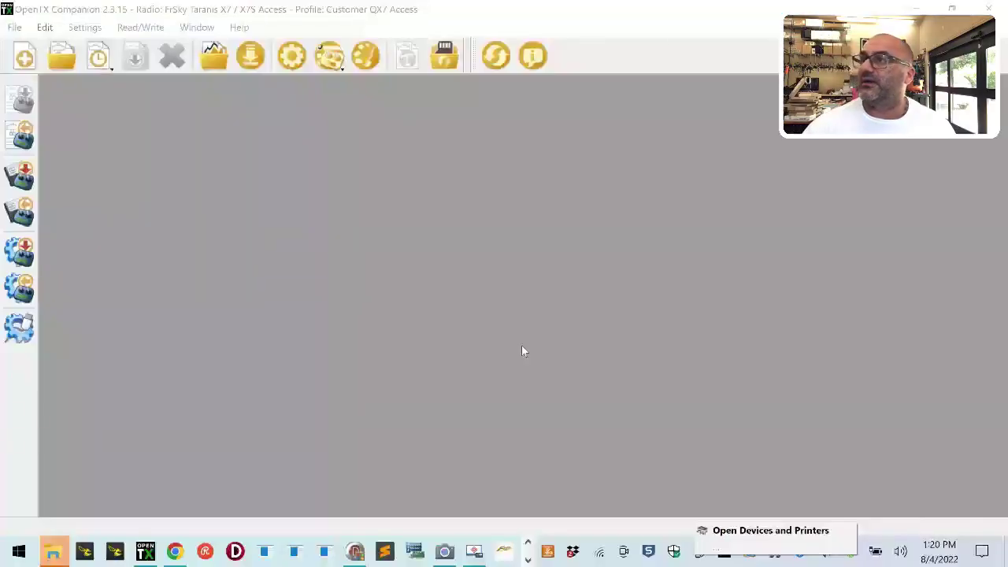
{"action": "left_click", "coordinate": [206, 293]}
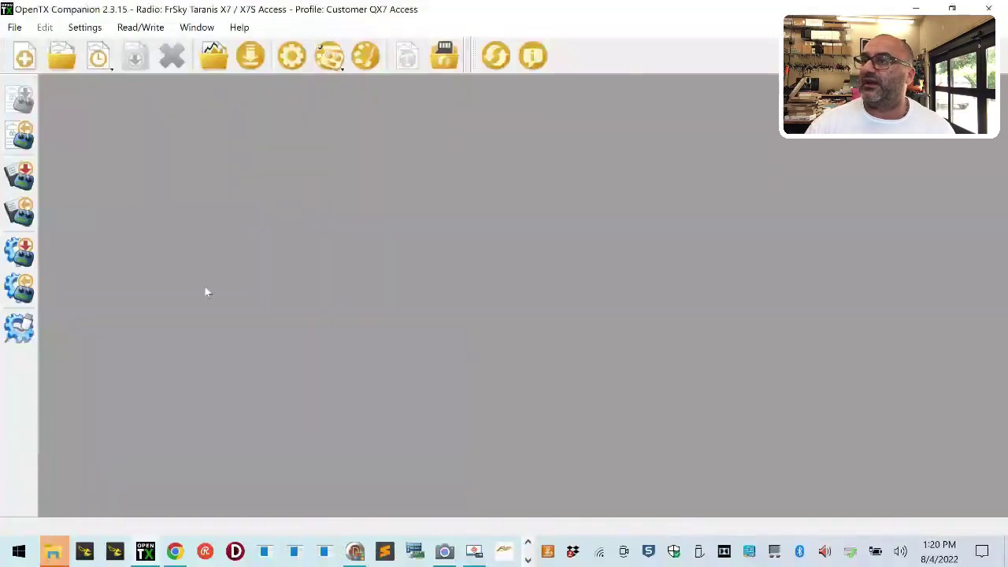
Step: Flash opentx-2.3.15-otx.bin to the radio in DFU mode and close the write dialog once flashing is done
{"action": "left_click", "coordinate": [19, 256]}
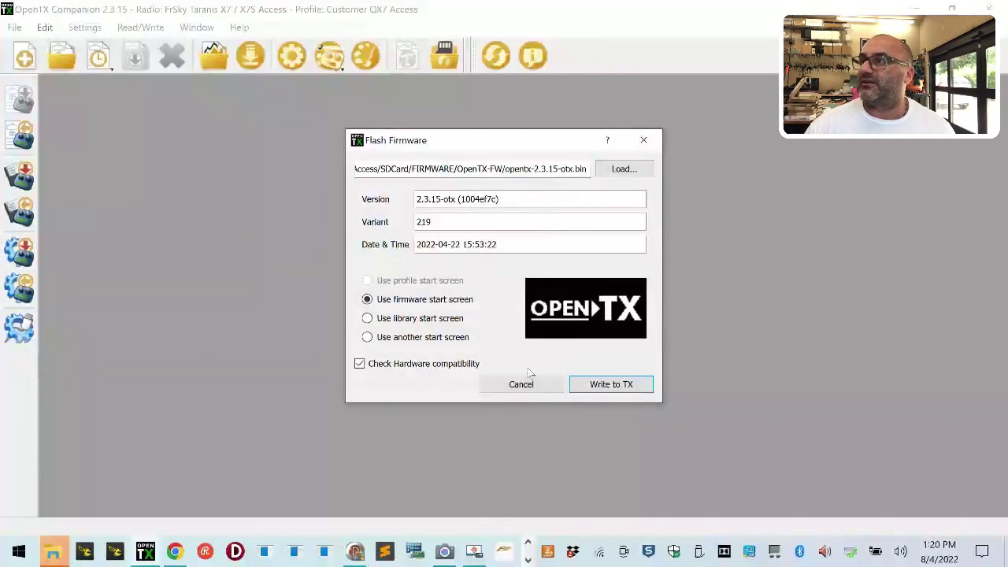
{"action": "left_click", "coordinate": [625, 391]}
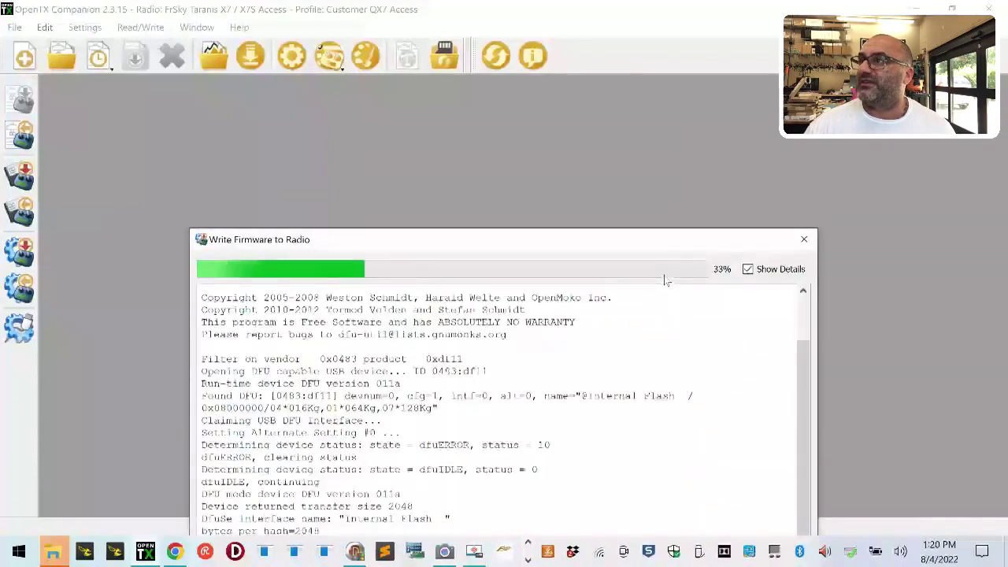
{"action": "left_click_drag", "start_coordinate": [667, 249], "coordinate": [653, 133]}
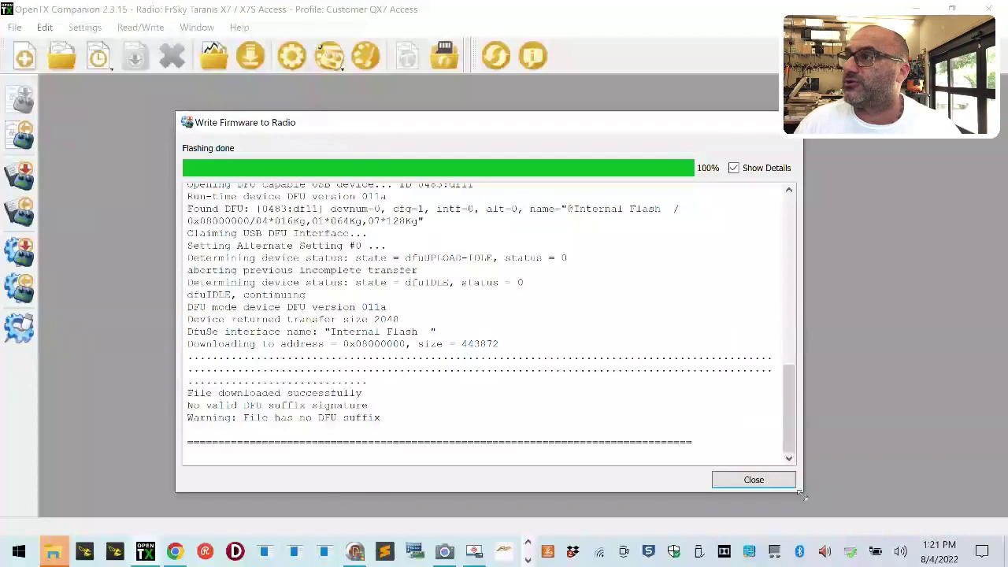
{"action": "left_click", "coordinate": [774, 487]}
Step: Safely eject the STM32 BOOTLOADER device from the computer
{"action": "left_click", "coordinate": [698, 551]}
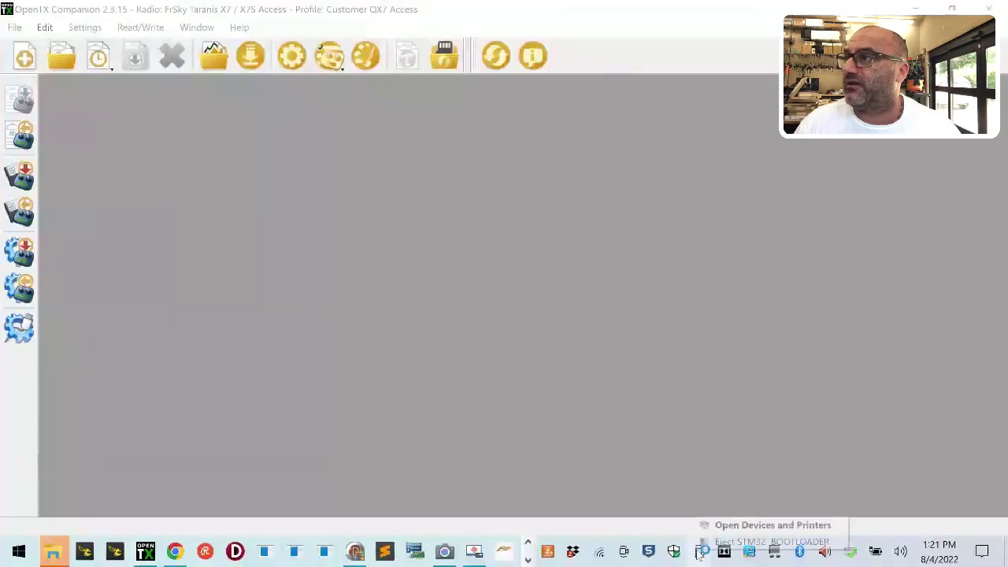
{"action": "left_click", "coordinate": [726, 541]}
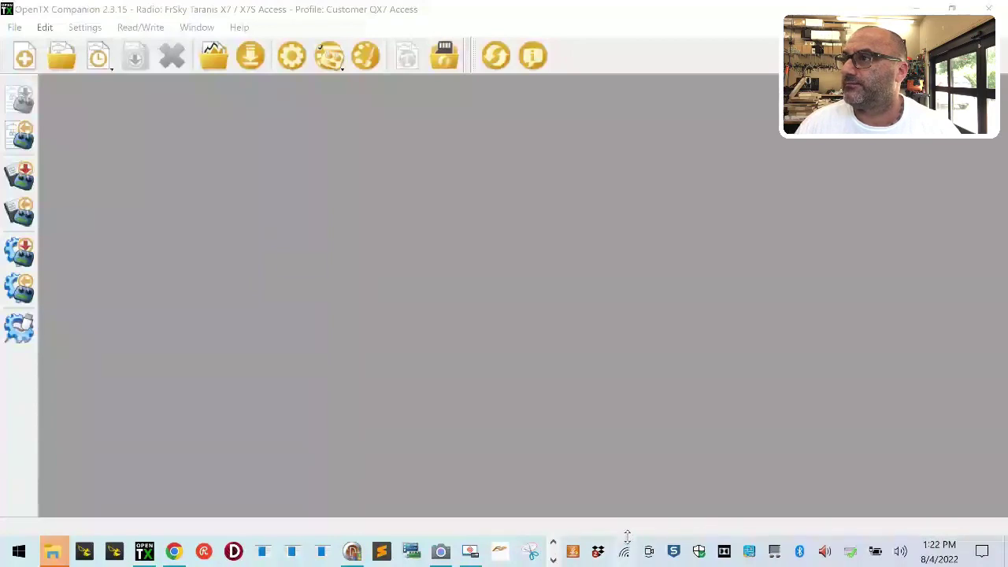
{"action": "left_click", "coordinate": [552, 559]}
{"action": "left_click", "coordinate": [554, 546]}
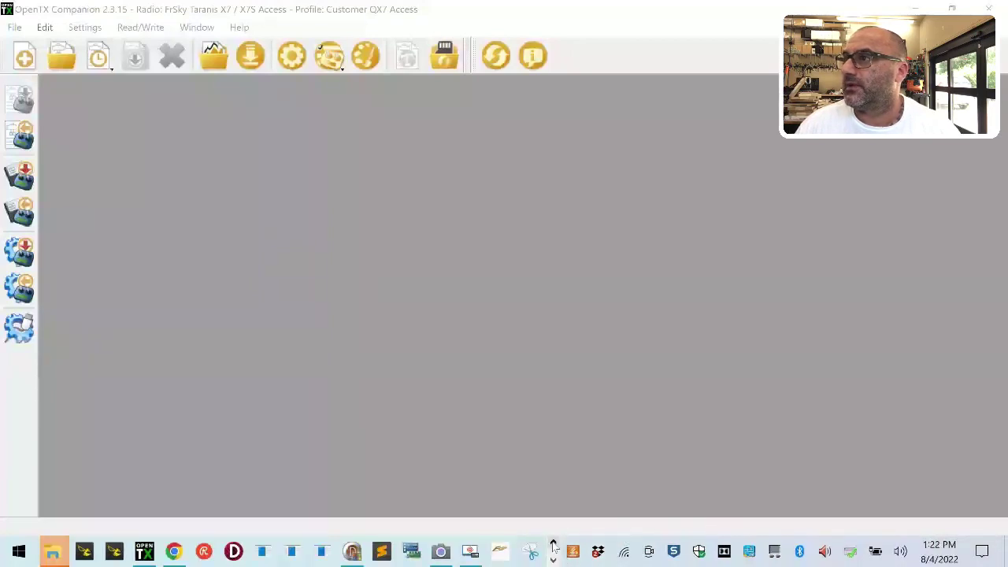
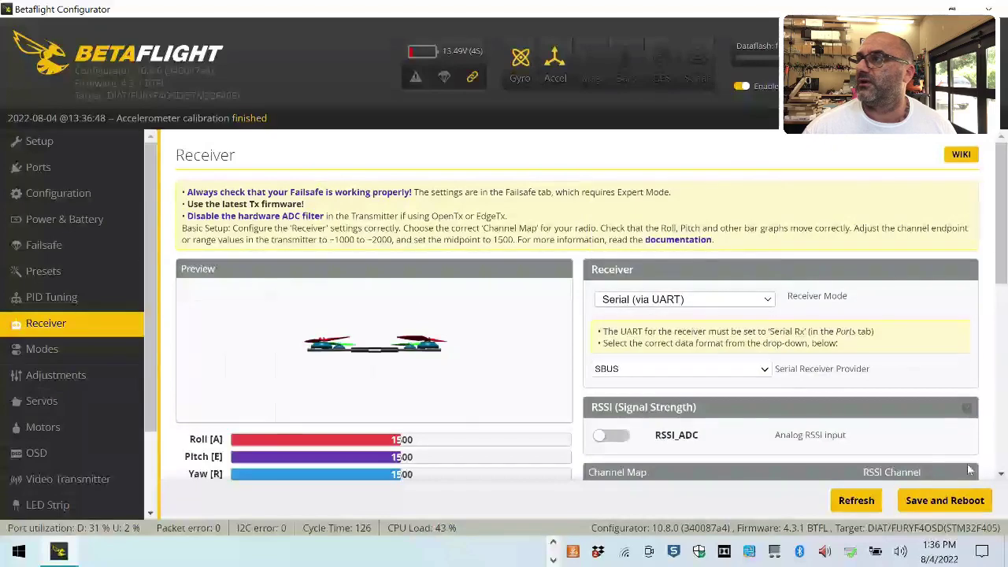
Step: In Betaflight Configurator, save the Receiver settings and the Ports configuration, rebooting the flight controller after each
{"action": "left_click", "coordinate": [945, 499]}
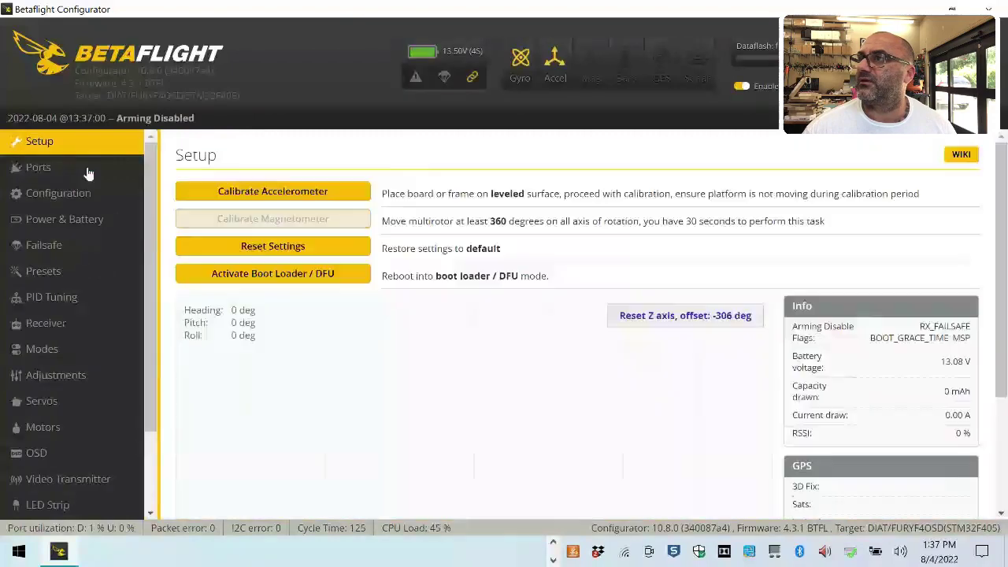
{"action": "left_click", "coordinate": [53, 171]}
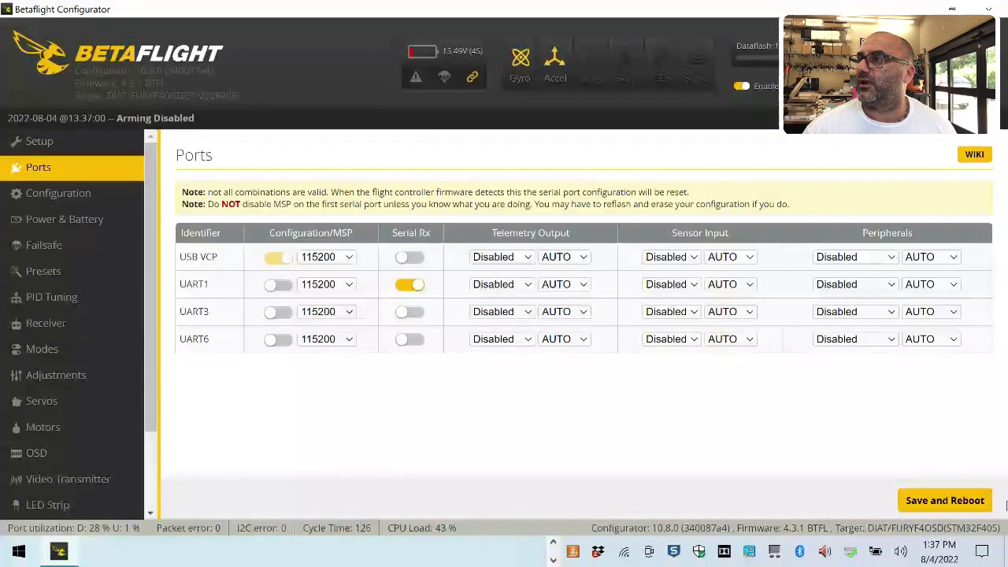
{"action": "left_click", "coordinate": [944, 500]}
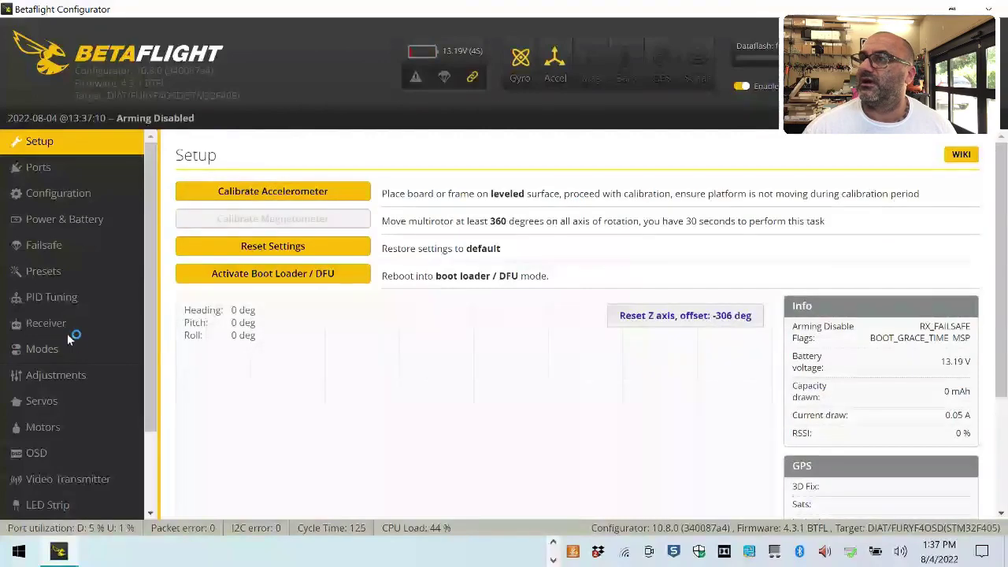
Step: Set the receiver's channel map to Spektrum / Graupner / JR (TAER1234) and save it
{"action": "left_click", "coordinate": [77, 326]}
{"action": "scroll", "coordinate": [513, 389], "scroll_direction": "down", "scroll_amount": 3}
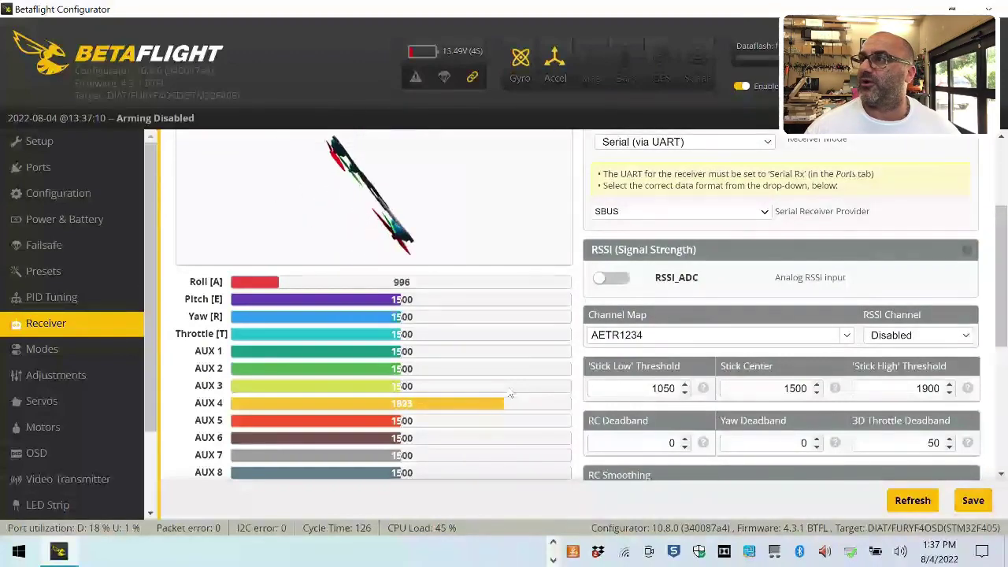
{"action": "left_click", "coordinate": [846, 336]}
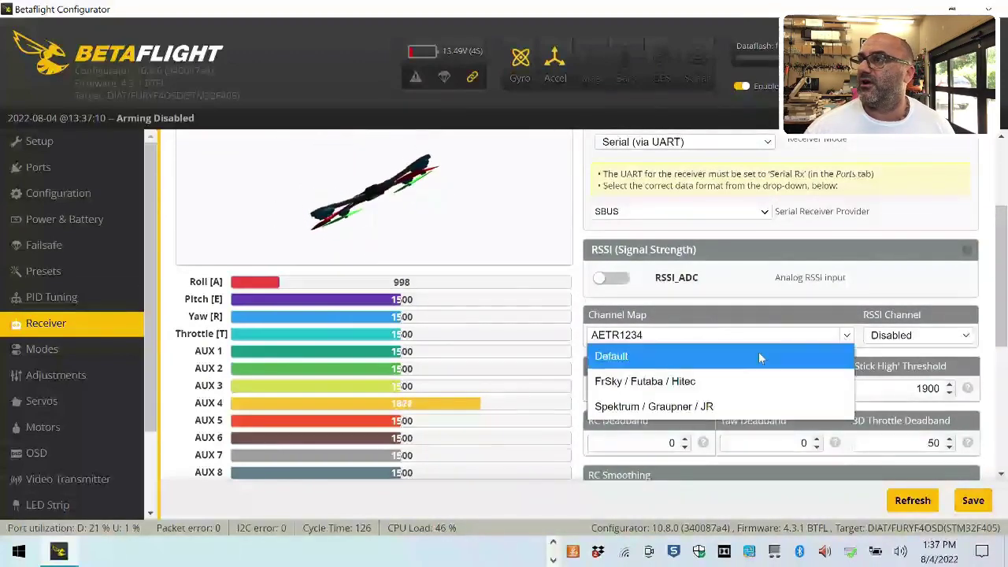
{"action": "left_click", "coordinate": [711, 406]}
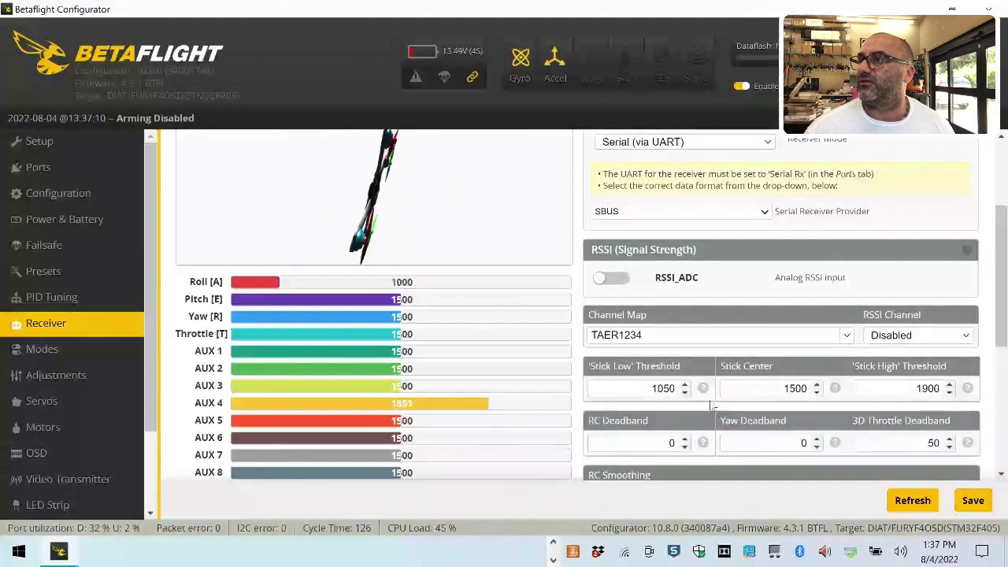
{"action": "left_click", "coordinate": [972, 500]}
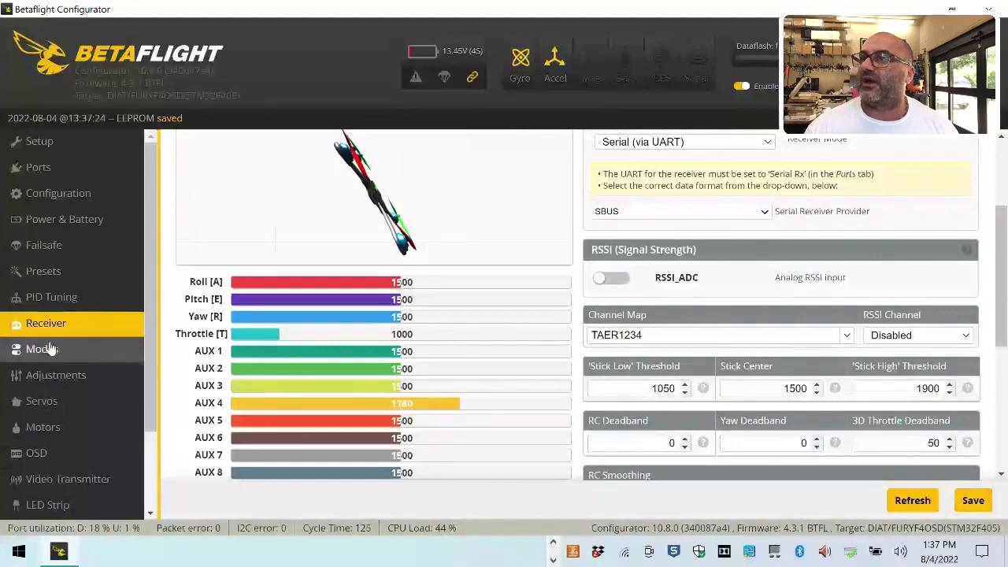
Step: Reset the Z axis offset of the quad's 3D model on the Setup page
{"action": "left_click", "coordinate": [78, 161]}
{"action": "left_click", "coordinate": [76, 142]}
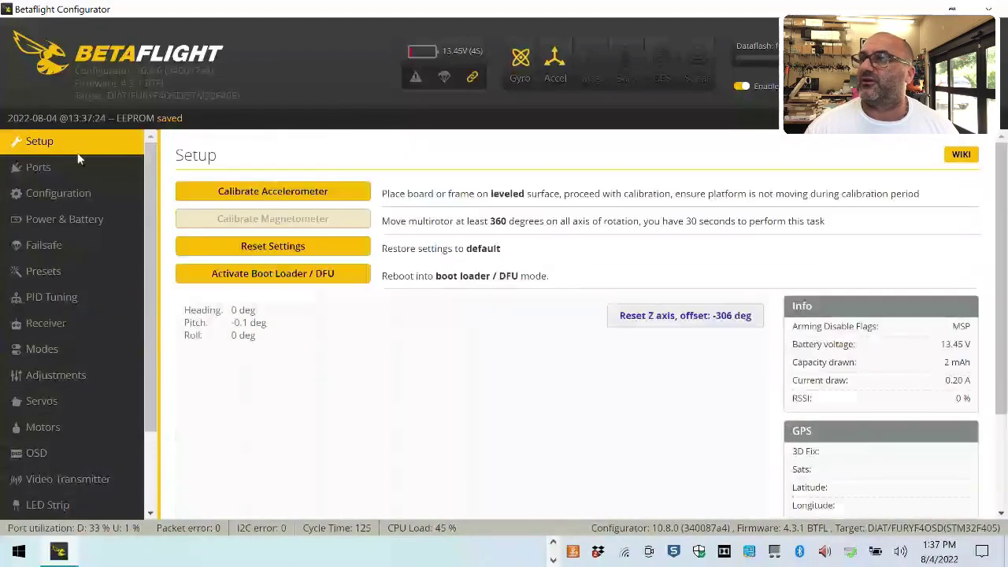
{"action": "left_click", "coordinate": [680, 323]}
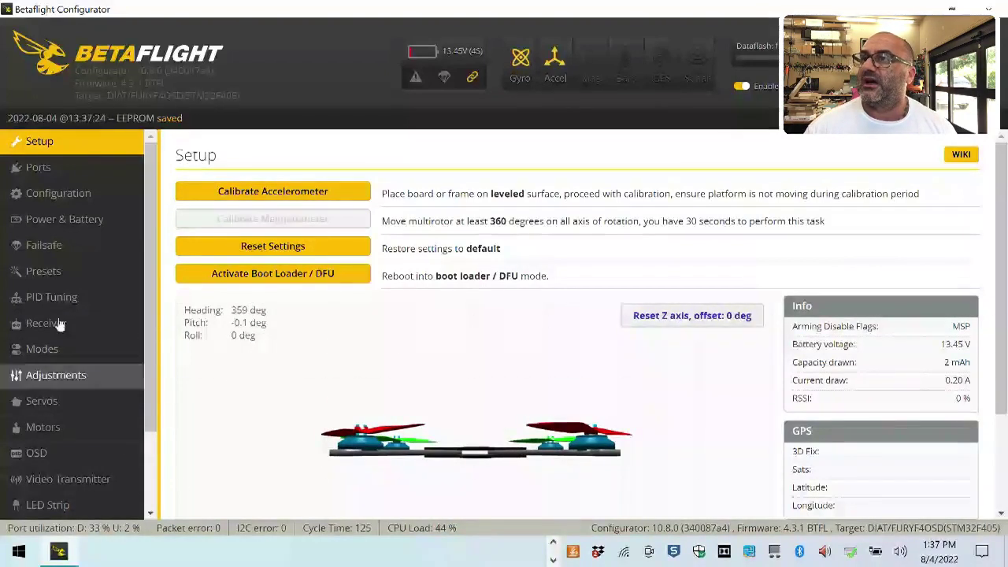
Step: Set the Maximum ARM Angle to 25 degrees in the Configuration settings, and save with a reboot
{"action": "left_click", "coordinate": [52, 169]}
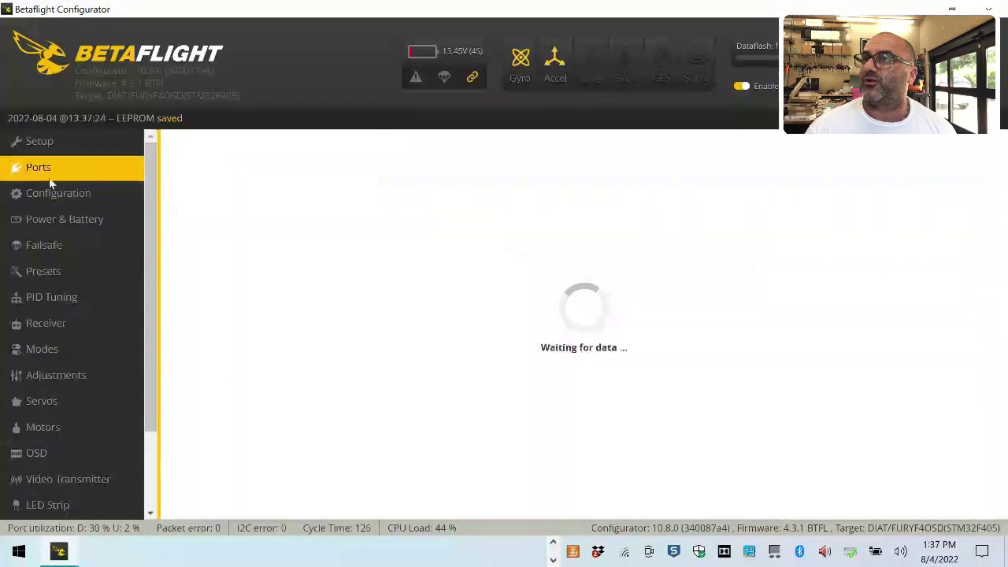
{"action": "left_click", "coordinate": [53, 197]}
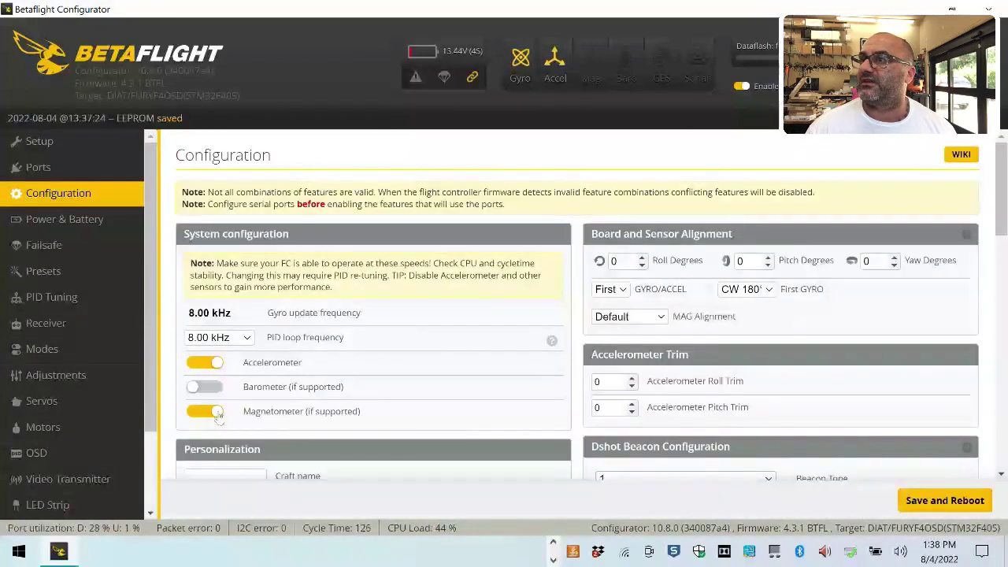
{"action": "scroll", "coordinate": [316, 419], "scroll_direction": "down", "scroll_amount": 5}
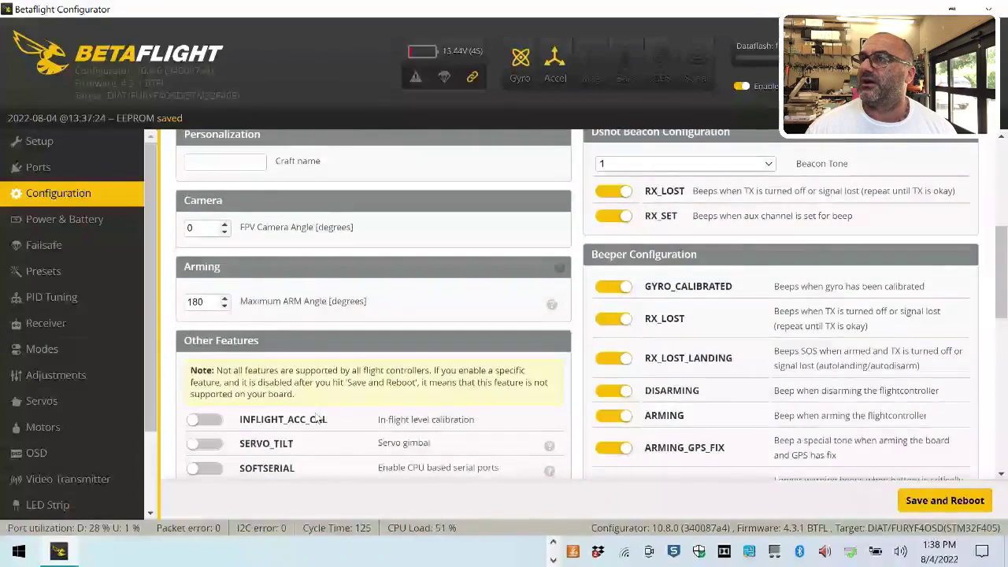
{"action": "scroll", "coordinate": [316, 417], "scroll_direction": "up", "scroll_amount": 1}
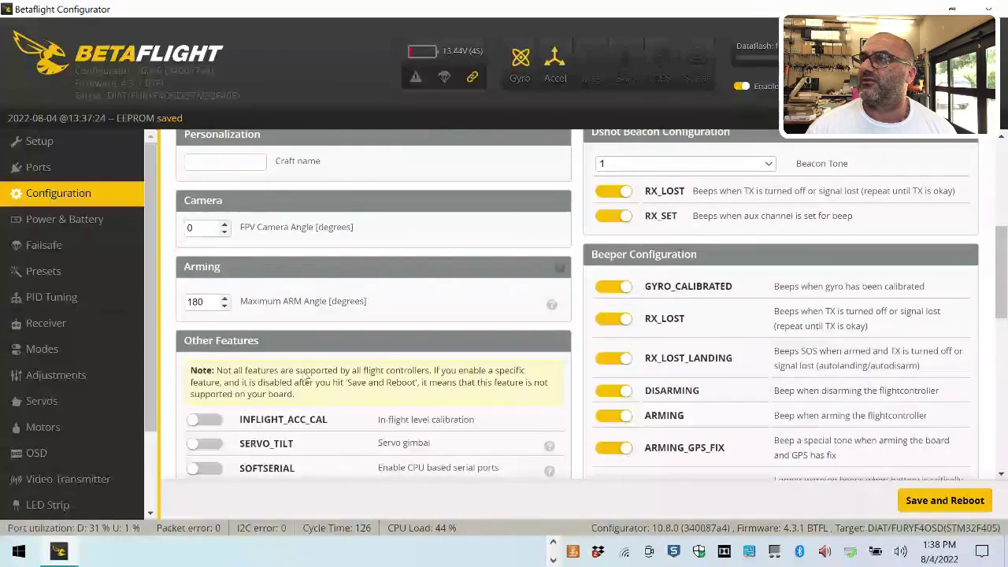
{"action": "double_click", "coordinate": [207, 303]}
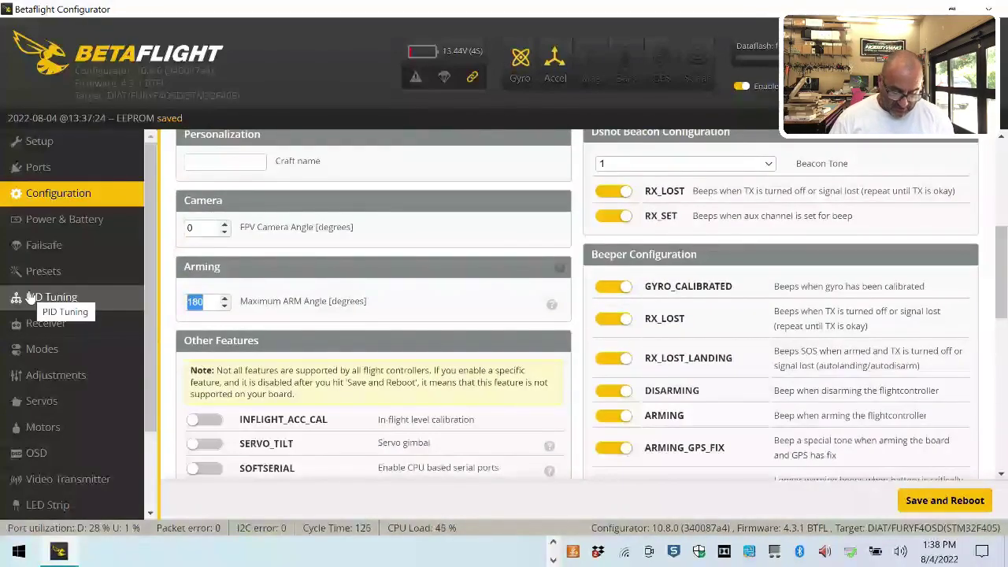
{"action": "type", "text": "26"}
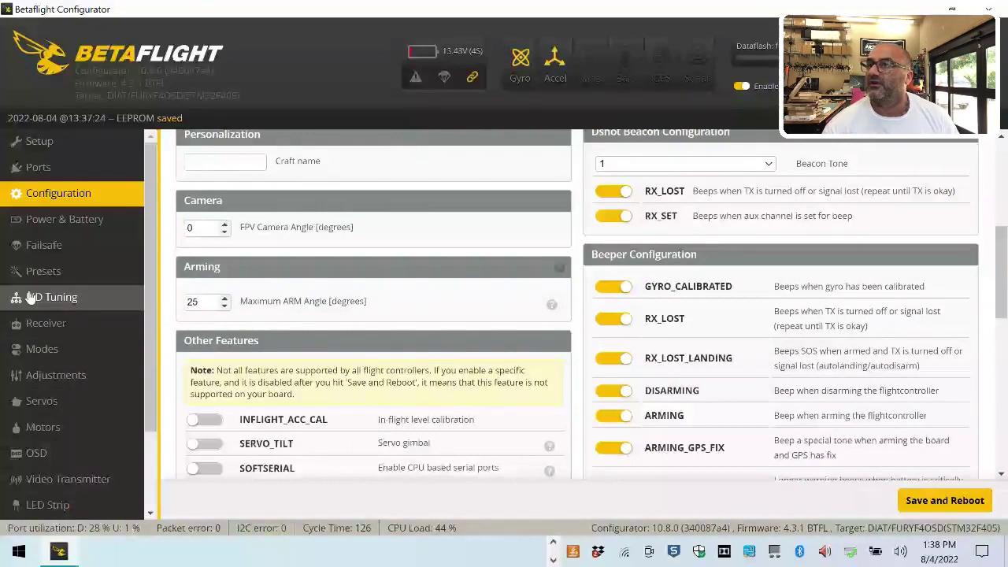
{"action": "left_click", "coordinate": [959, 502]}
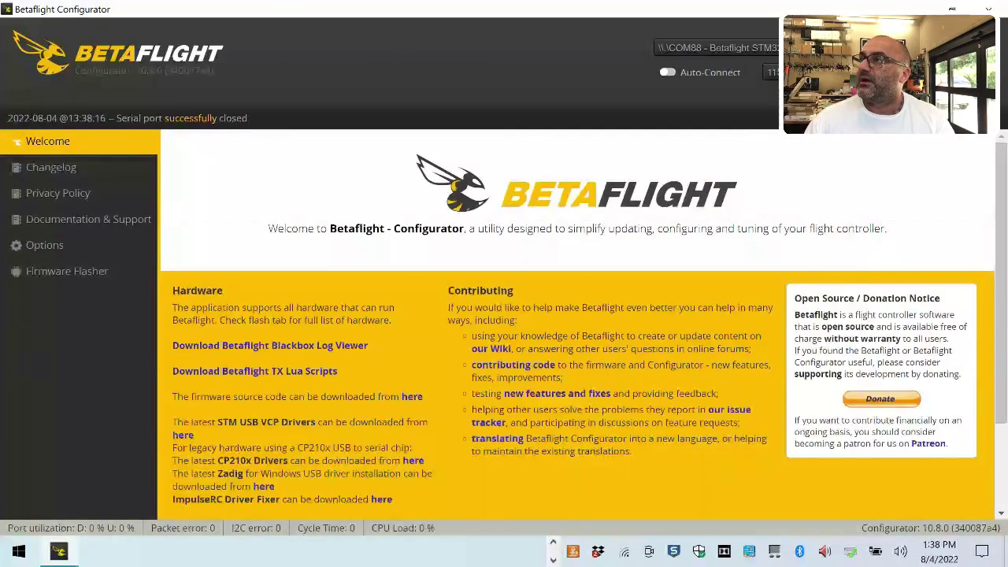
Step: Reconnect to the flight controller and calibrate the accelerometer
{"action": "left_click", "coordinate": [967, 61]}
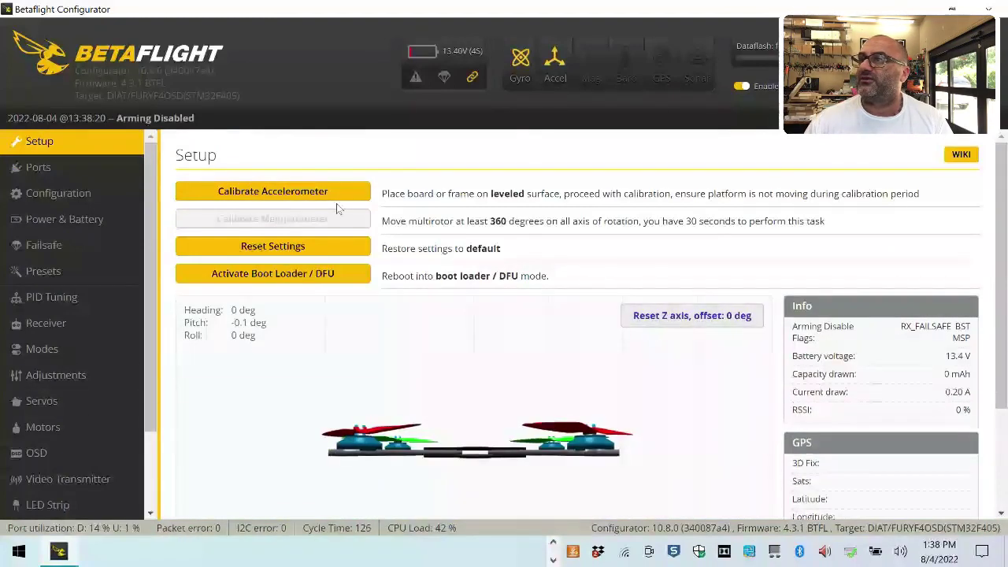
{"action": "left_click", "coordinate": [281, 195]}
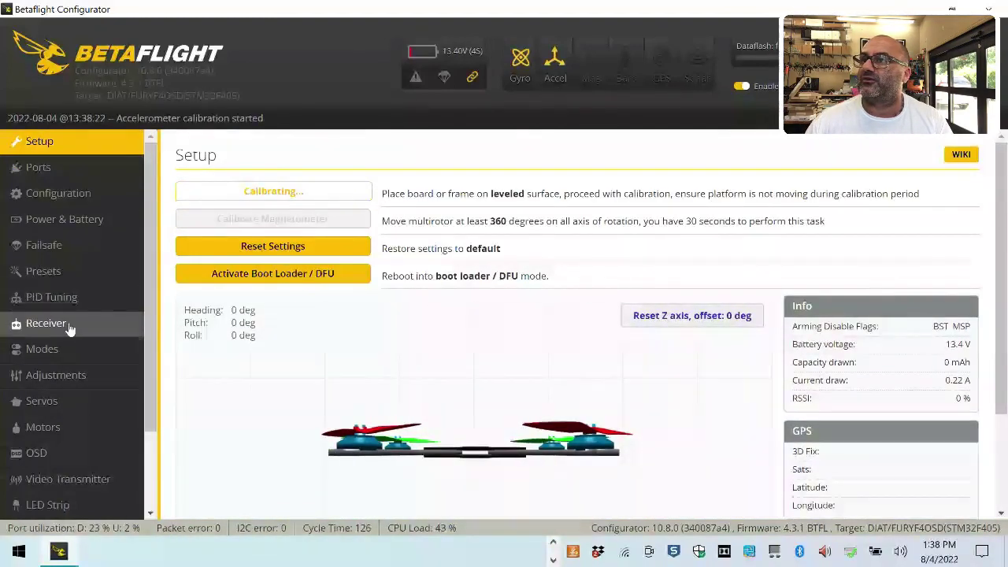
Step: Turn off the permanent AIRMODE feature in the Configuration settings, and save with a reboot
{"action": "left_click", "coordinate": [123, 202]}
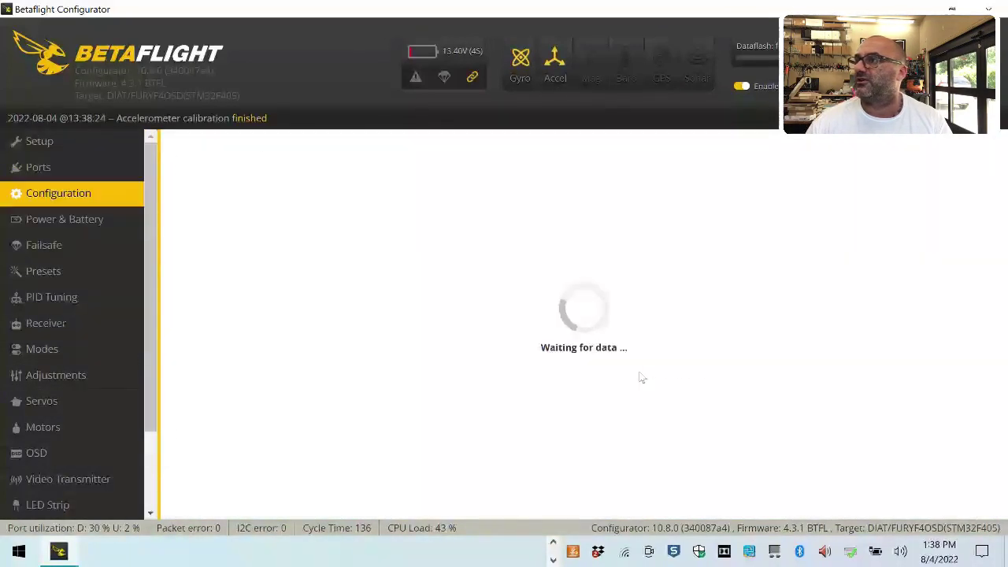
{"action": "scroll", "coordinate": [640, 377], "scroll_direction": "down", "scroll_amount": 6}
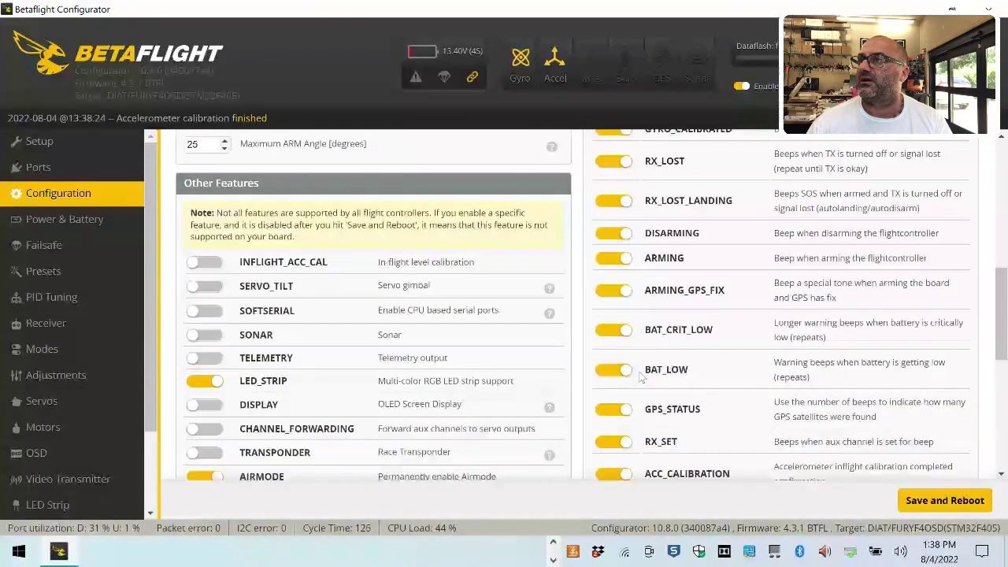
{"action": "scroll", "coordinate": [640, 378], "scroll_direction": "down", "scroll_amount": 2}
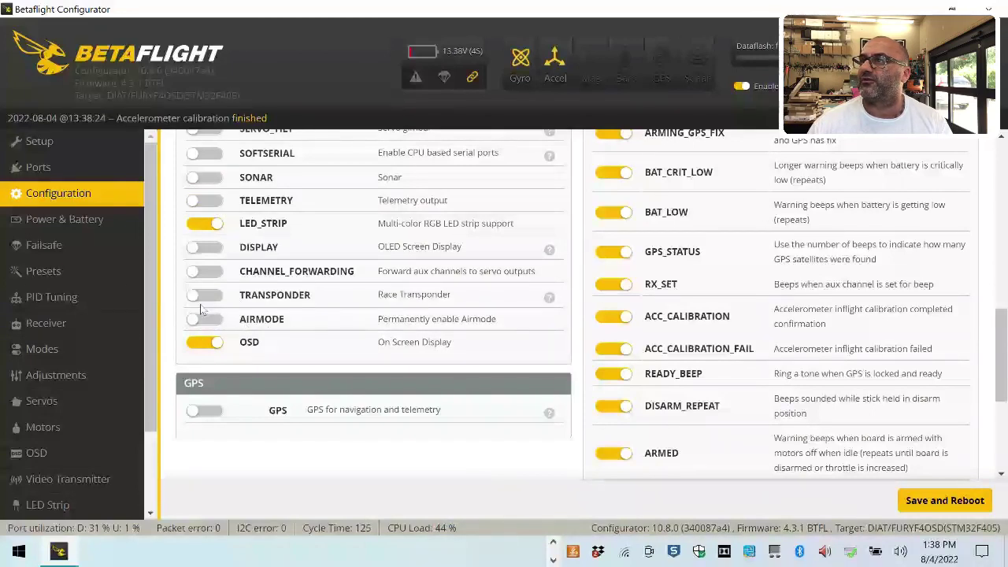
{"action": "scroll", "coordinate": [203, 277], "scroll_direction": "up", "scroll_amount": 3}
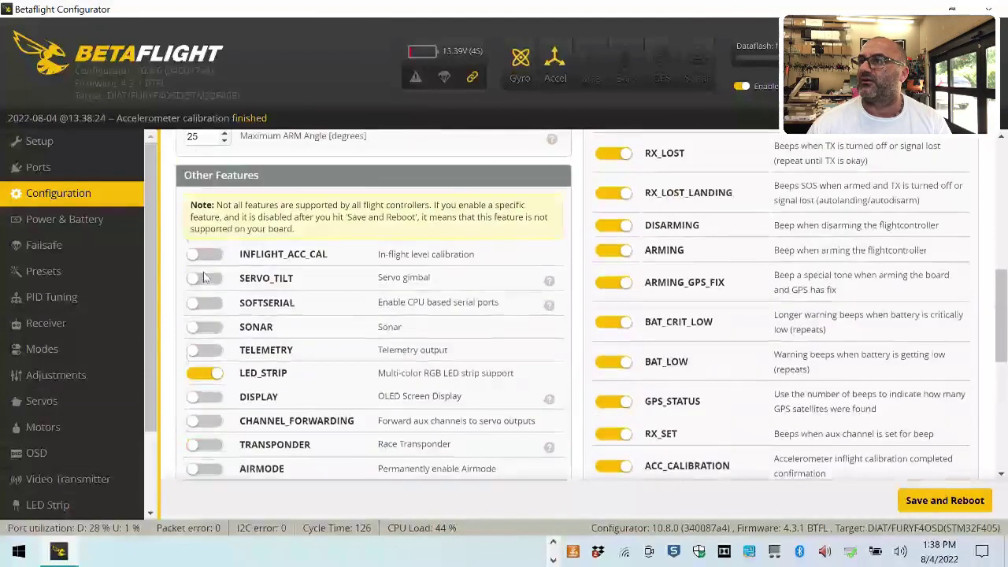
{"action": "scroll", "coordinate": [575, 375], "scroll_direction": "down", "scroll_amount": 6}
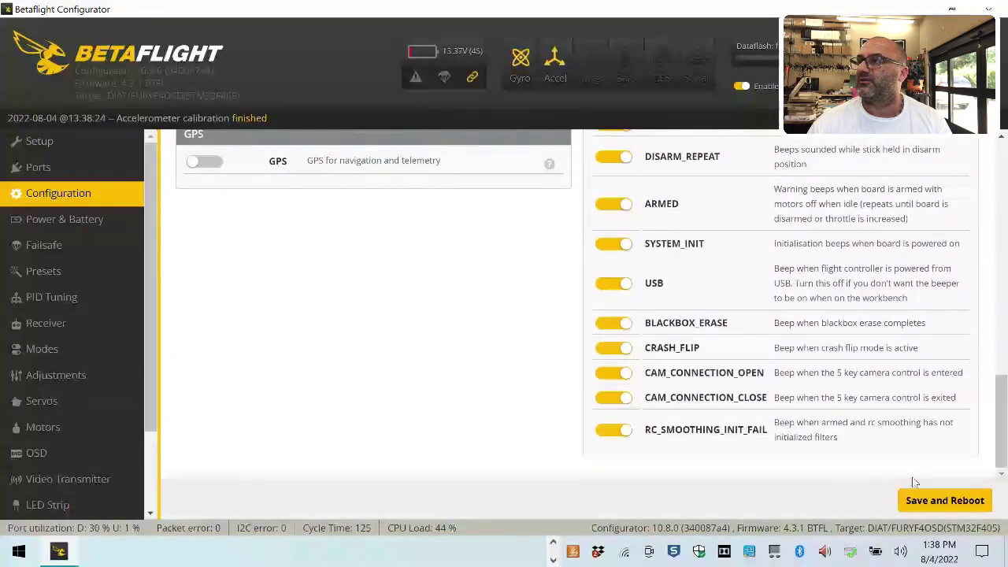
{"action": "left_click", "coordinate": [964, 501]}
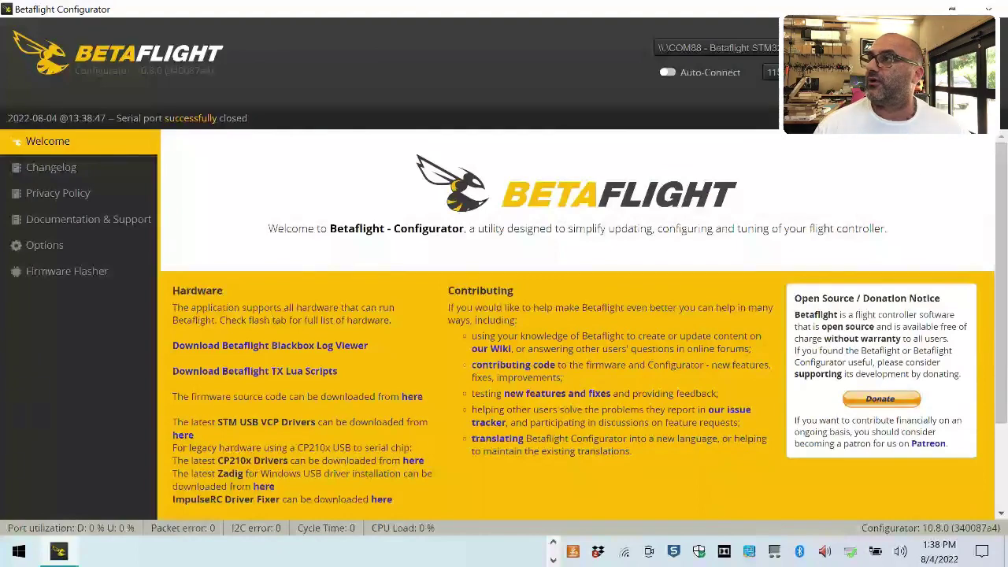
Step: Reconnect to the flight controller, set the receiver's RSSI Channel to AUX 8 and save
{"action": "left_click", "coordinate": [973, 59]}
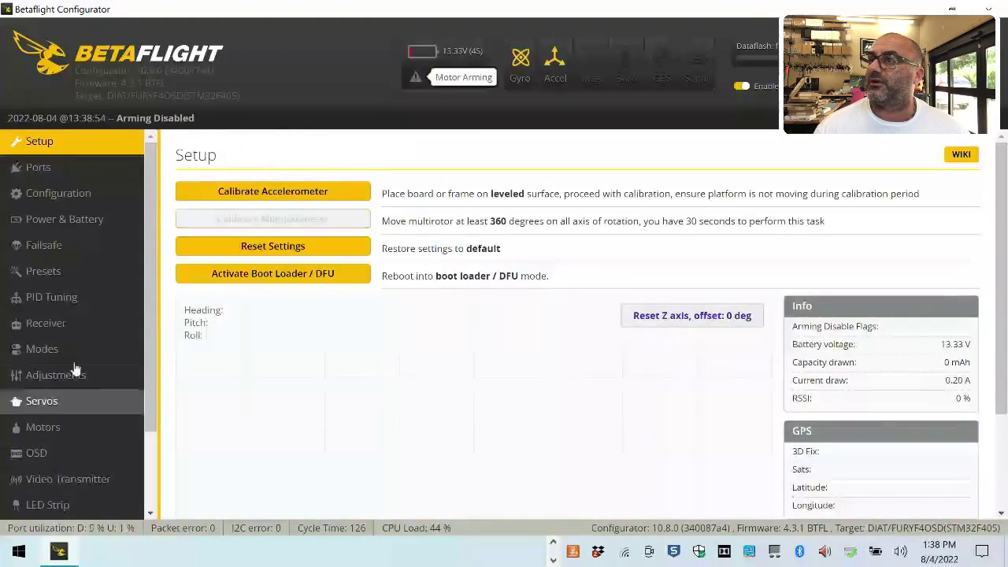
{"action": "left_click", "coordinate": [93, 326]}
{"action": "scroll", "coordinate": [614, 410], "scroll_direction": "down", "scroll_amount": 3}
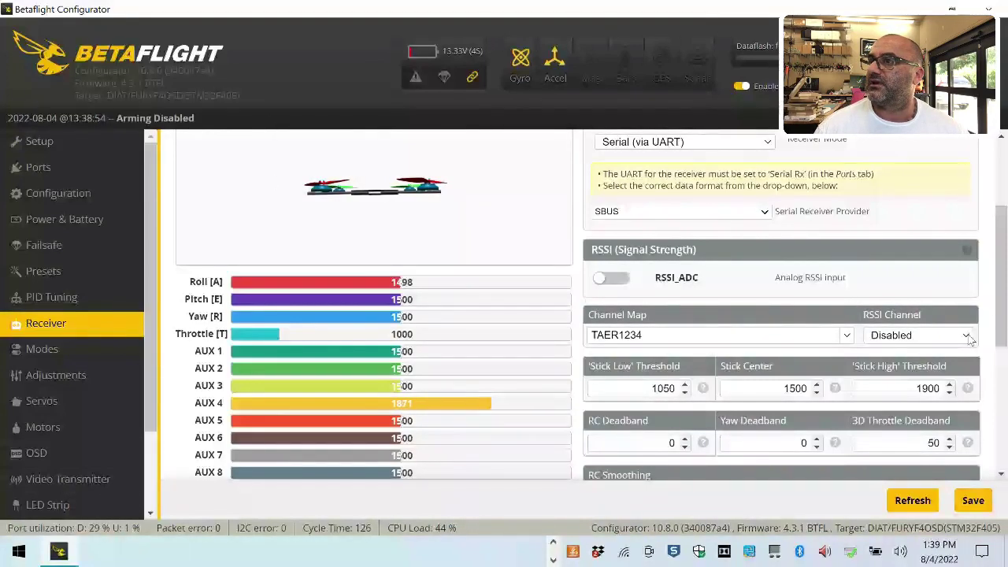
{"action": "scroll", "coordinate": [463, 343], "scroll_direction": "down", "scroll_amount": 2}
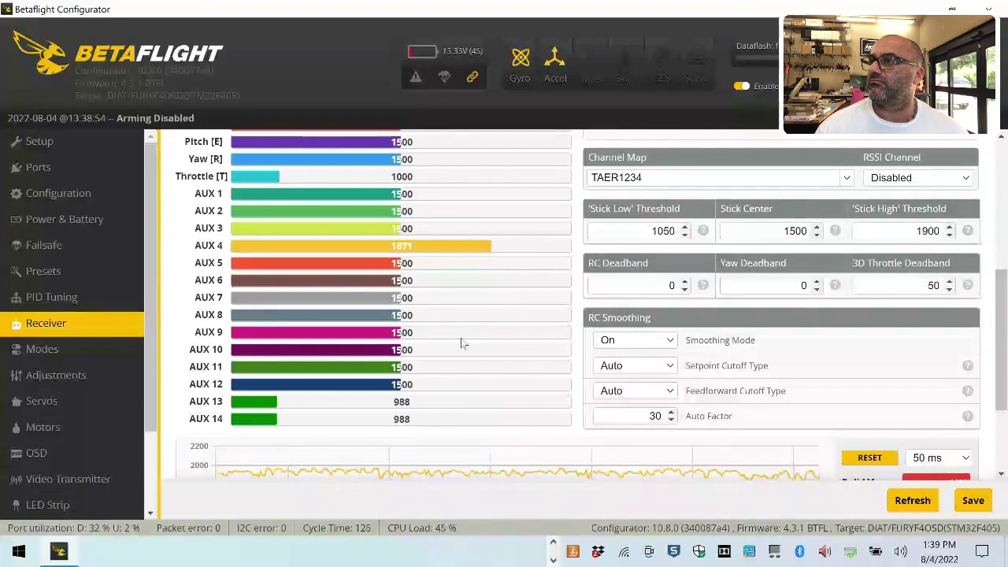
{"action": "left_click", "coordinate": [960, 180]}
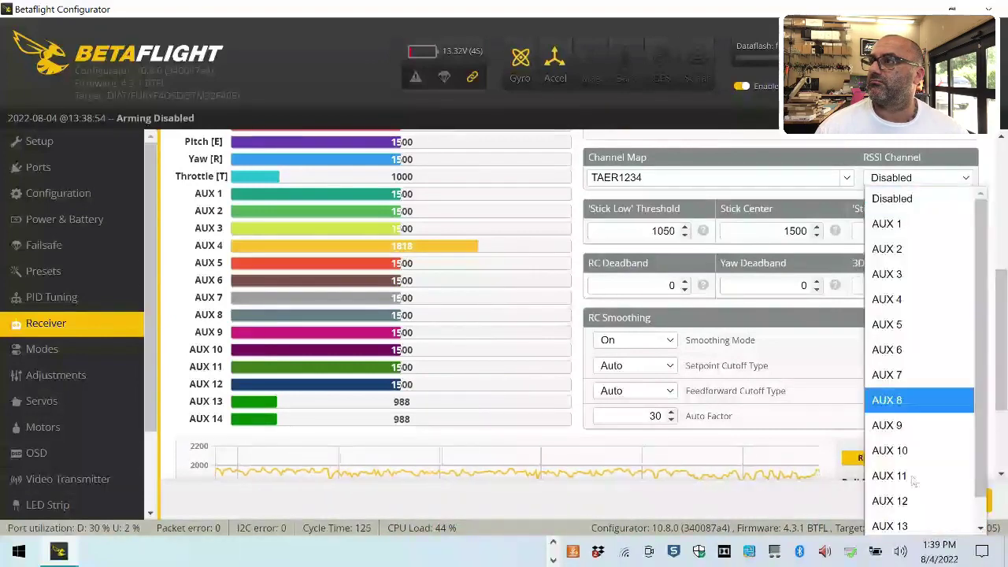
{"action": "left_click", "coordinate": [913, 400]}
{"action": "left_click", "coordinate": [985, 506]}
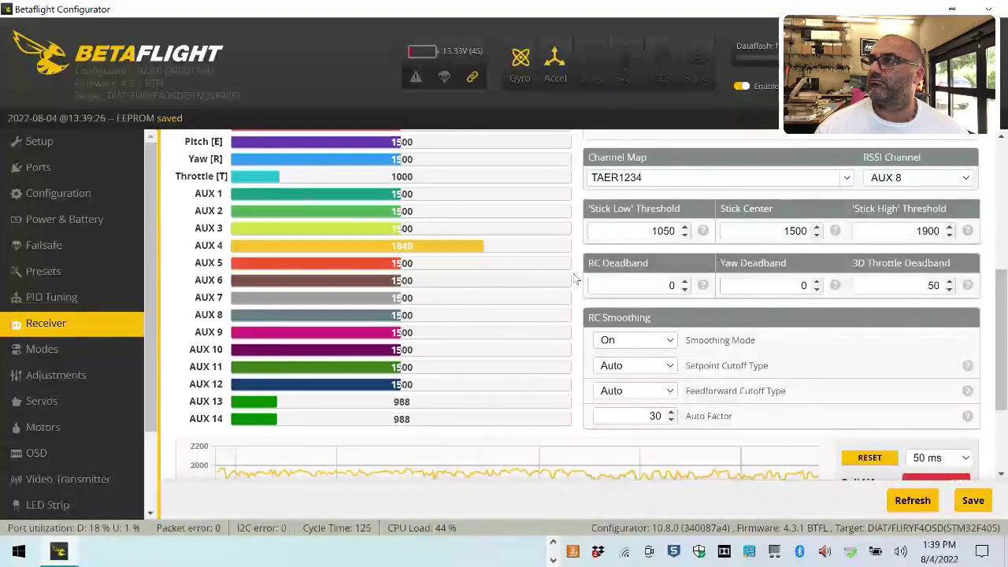
Step: Review the Setup readings, the serial port assignments and the receiver channel values to check the RSSI signal
{"action": "left_click", "coordinate": [45, 151]}
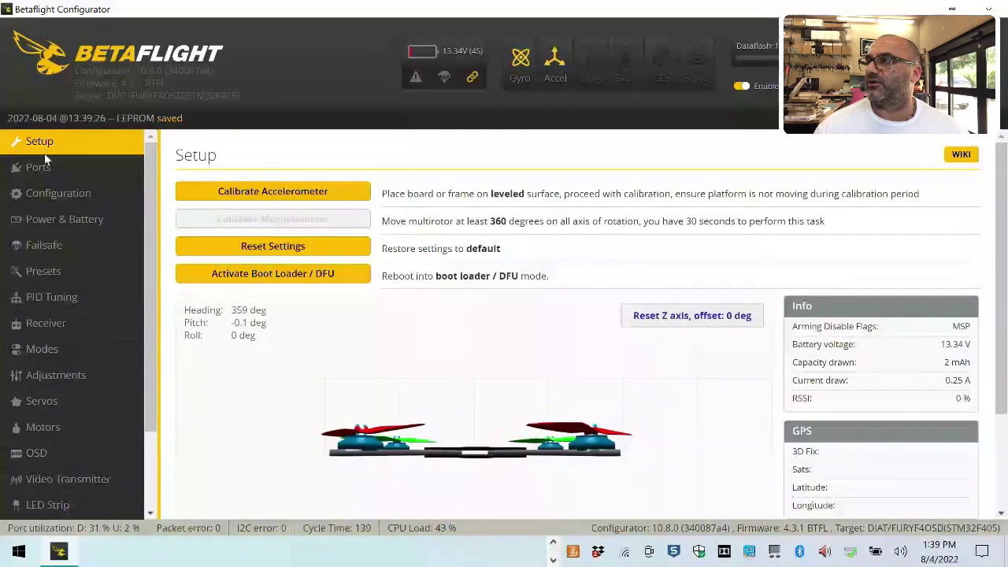
{"action": "left_click", "coordinate": [41, 170]}
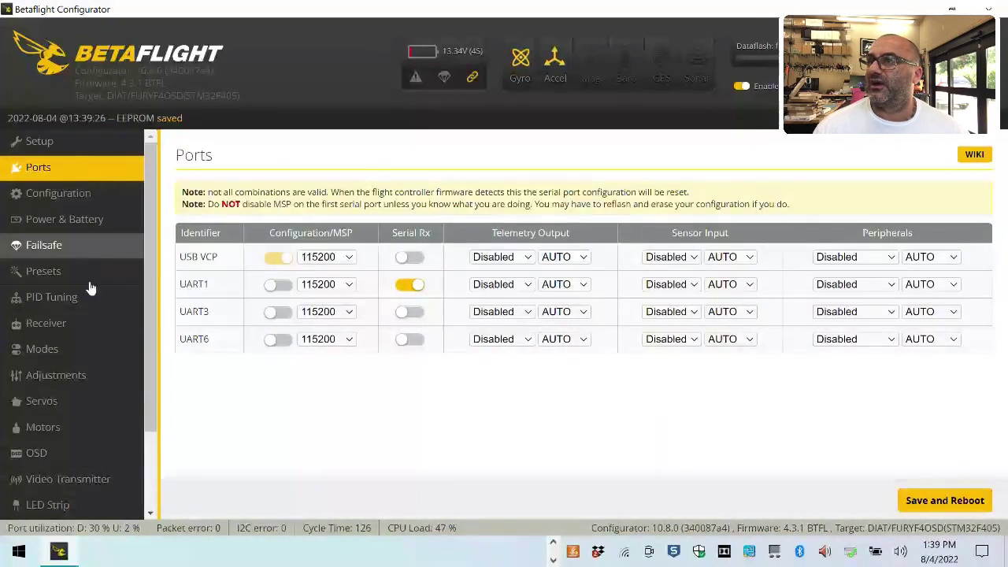
{"action": "left_click", "coordinate": [94, 322]}
{"action": "scroll", "coordinate": [671, 315], "scroll_direction": "down", "scroll_amount": 4}
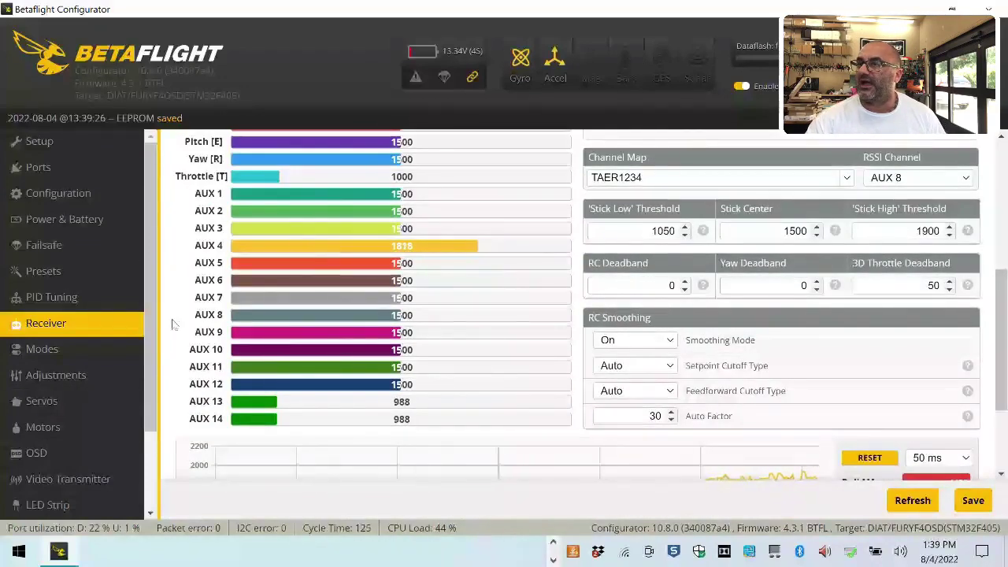
Step: Open the CLI and look through the parameters suggested for "set rssi", leaving the command line empty
{"action": "scroll", "coordinate": [30, 479], "scroll_direction": "down", "scroll_amount": 2}
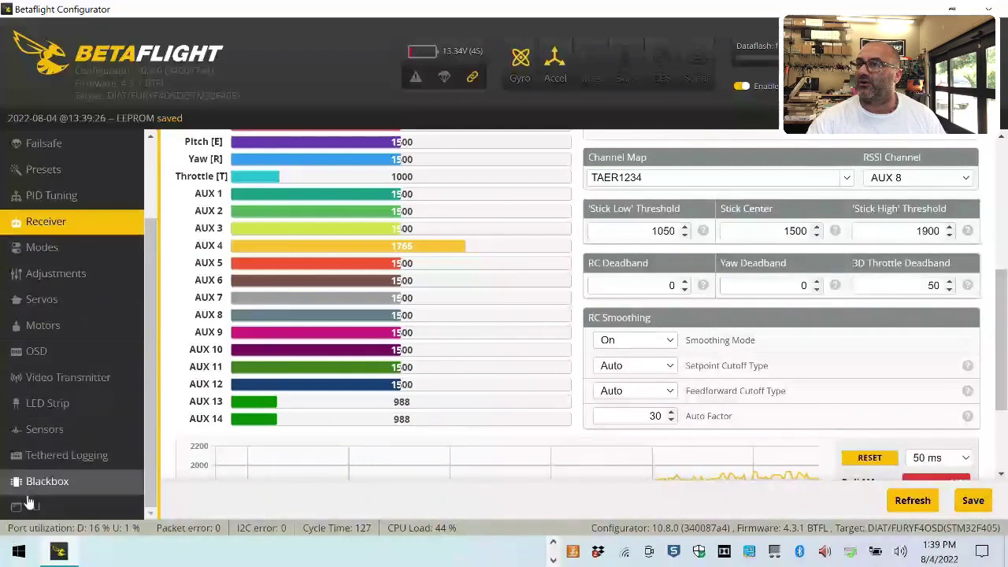
{"action": "left_click", "coordinate": [33, 505]}
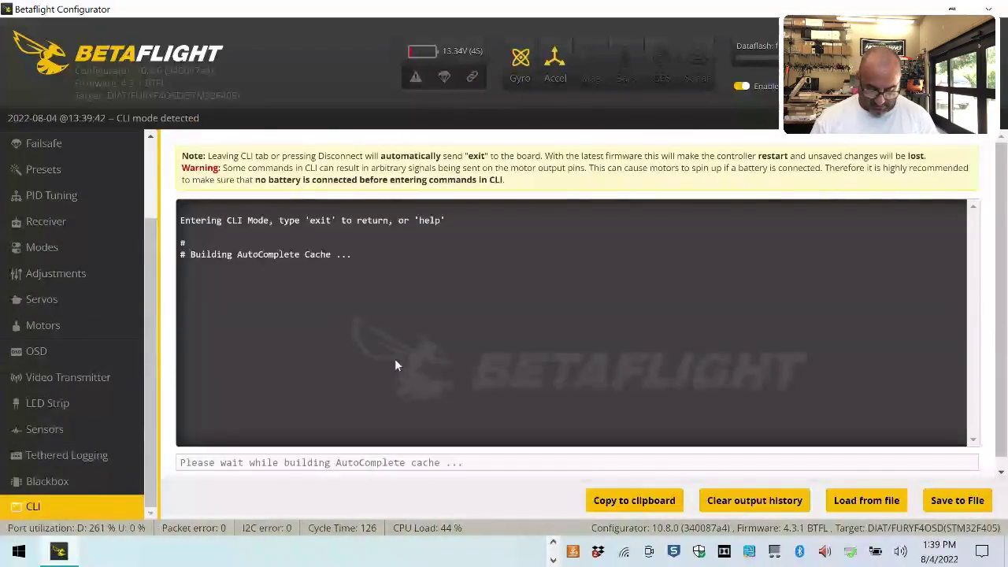
{"action": "type", "text": "set rssi"}
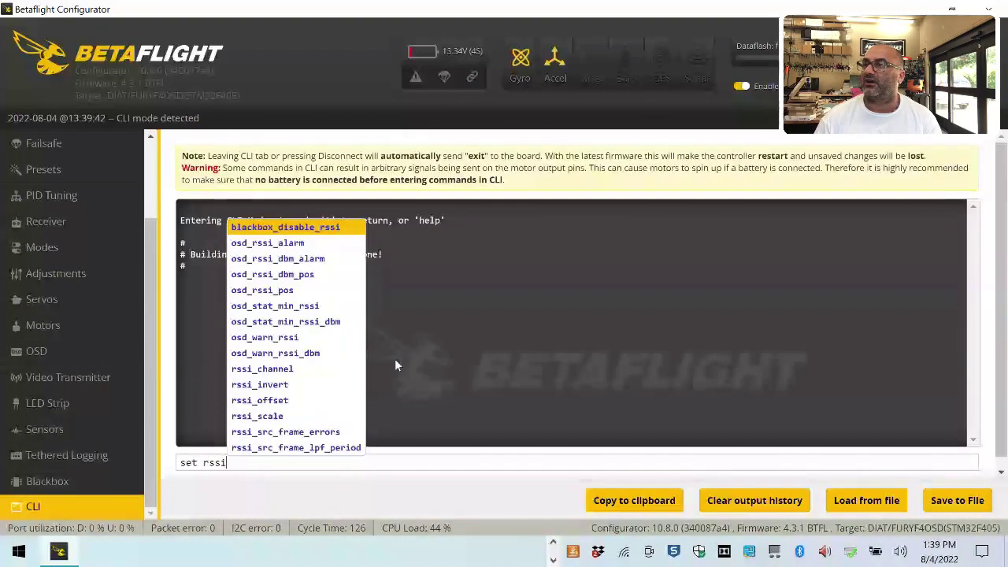
{"action": "key", "text": "Down"}
{"action": "key", "text": "Down"}
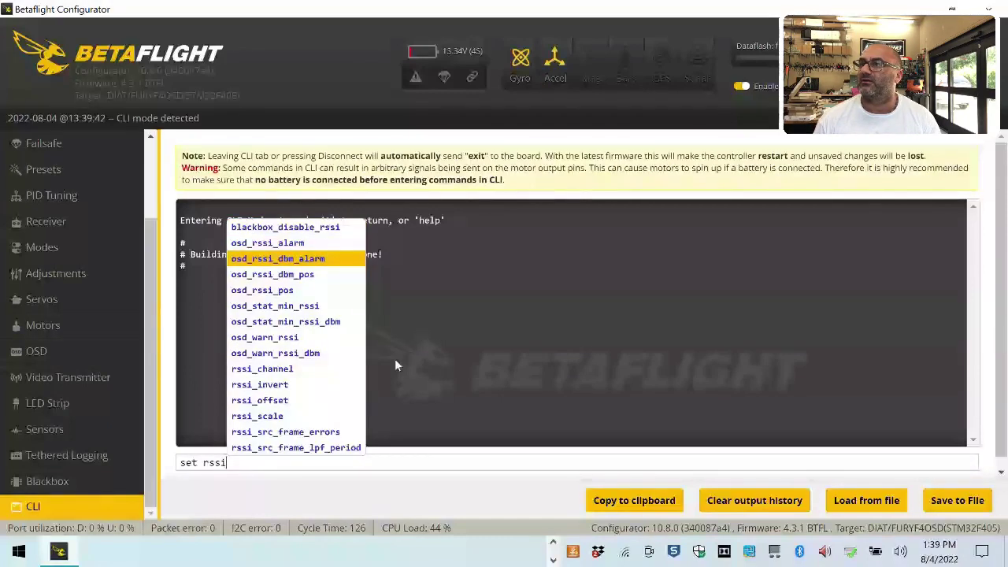
{"action": "key", "text": "Down"}
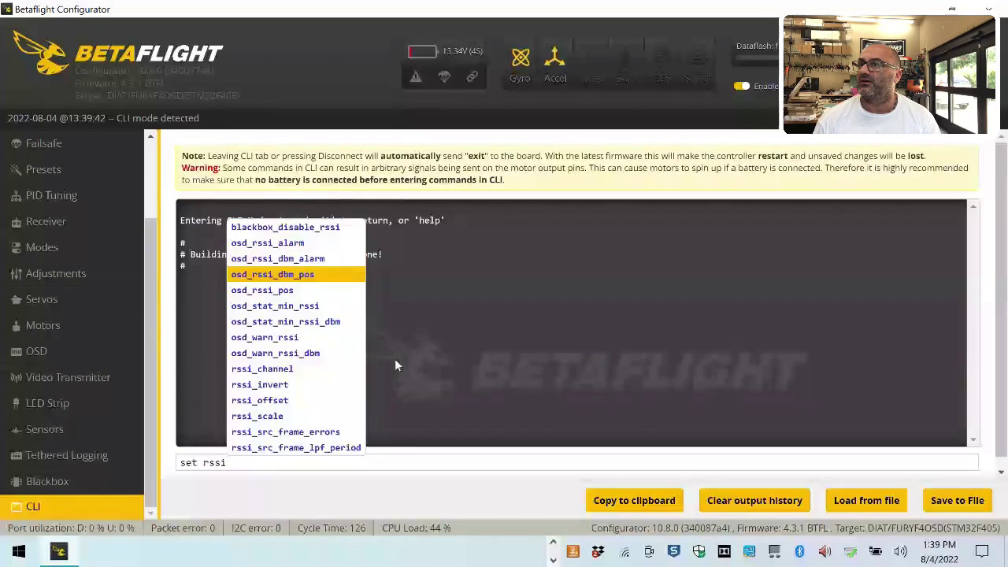
{"action": "key", "text": "Down"}
{"action": "key", "text": "Down"}
{"action": "key", "text": "Down"}
{"action": "key", "text": "Down"}
{"action": "key", "text": "Down"}
{"action": "key", "text": "Down"}
{"action": "key", "text": "Down"}
{"action": "key", "text": "Down"}
{"action": "key", "text": "Down"}
{"action": "key", "text": "Down"}
{"action": "key", "text": "Down"}
{"action": "key", "text": "Down"}
{"action": "key", "text": "Up"}
{"action": "key", "text": "Up"}
{"action": "key", "text": "Up"}
{"action": "key", "text": "Up"}
{"action": "key", "text": "Up"}
{"action": "key", "text": "Up"}
{"action": "key", "text": "Up"}
{"action": "key", "text": "Up"}
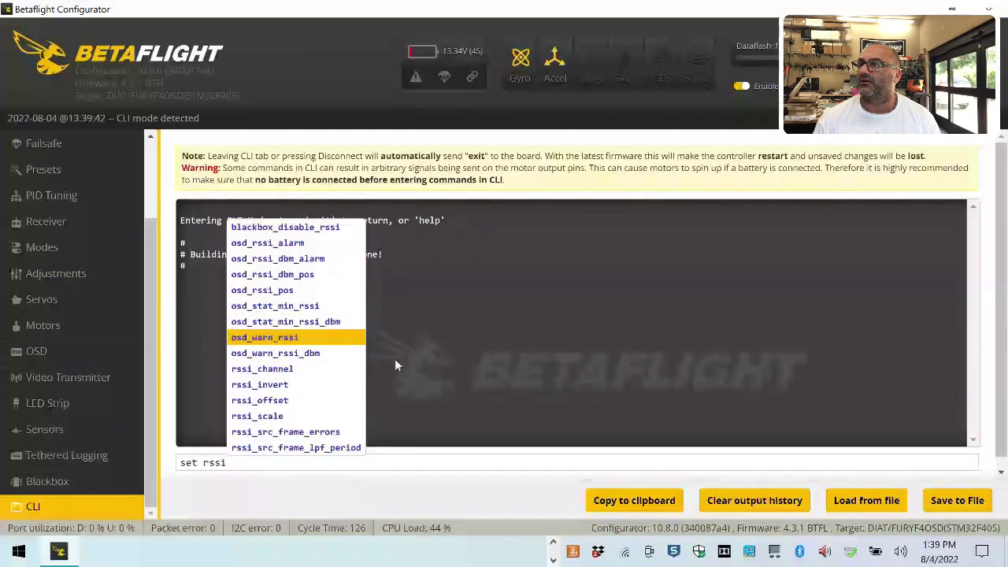
{"action": "key", "text": "Up"}
{"action": "key", "text": "Up"}
{"action": "key", "text": "Up"}
{"action": "key", "text": "Up"}
{"action": "key", "text": "Up"}
{"action": "key", "text": "Up"}
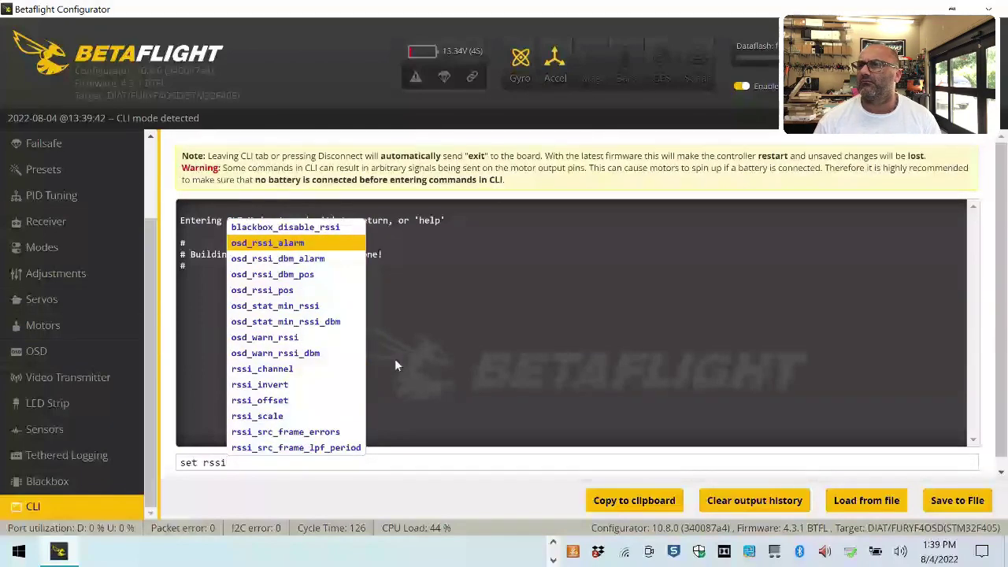
{"action": "key", "text": "BackSpace"}
{"action": "key", "text": "BackSpace"}
{"action": "key", "text": "BackSpace"}
{"action": "key", "text": "BackSpace"}
{"action": "key", "text": "BackSpace"}
{"action": "key", "text": "BackSpace"}
{"action": "key", "text": "BackSpace"}
{"action": "key", "text": "BackSpace"}
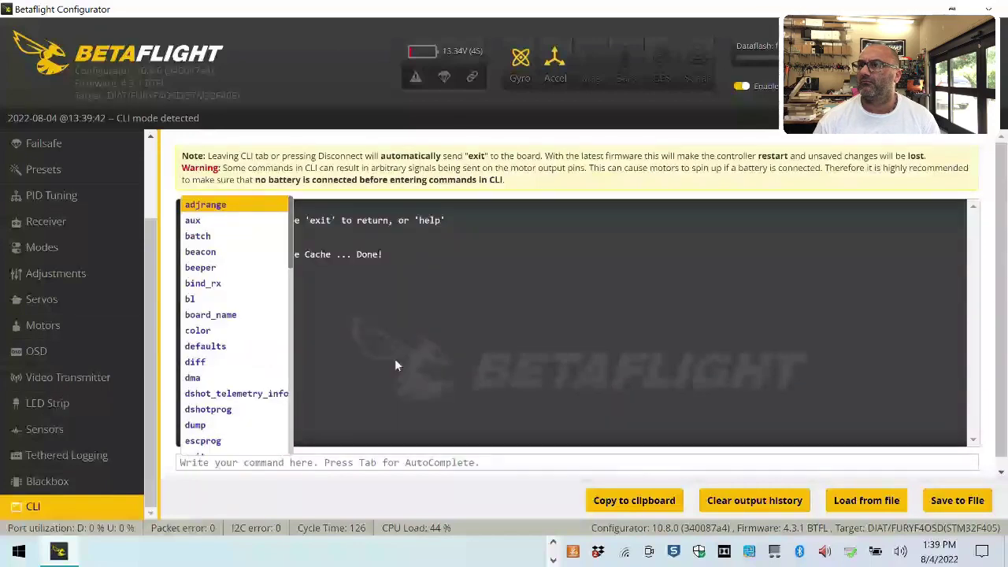
Step: List all parameters with the set command in the CLI and find the rssi entries in the output
{"action": "type", "text": "s"}
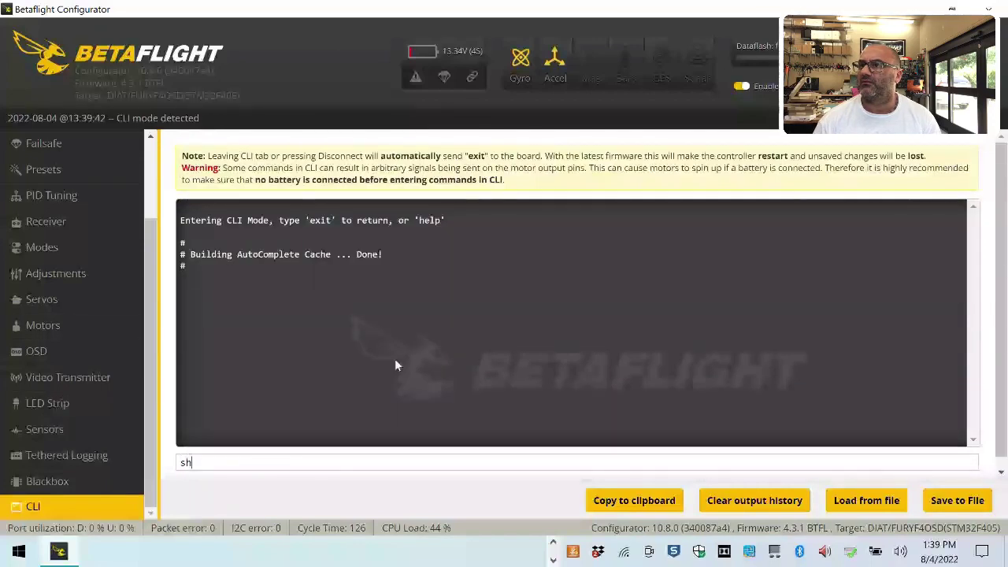
{"action": "type", "text": "et"}
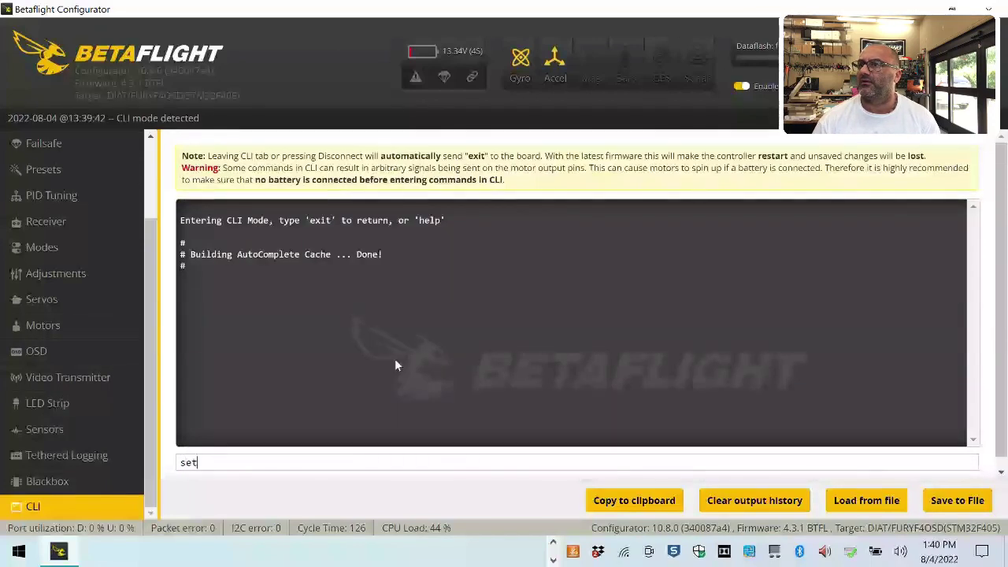
{"action": "key", "text": "Return"}
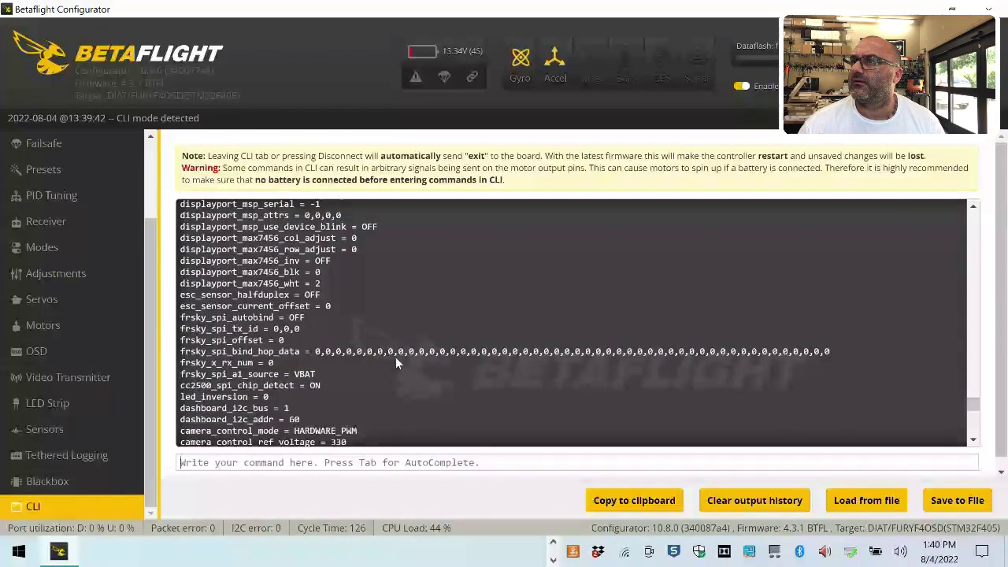
{"action": "scroll", "coordinate": [396, 362], "scroll_direction": "up", "scroll_amount": 20}
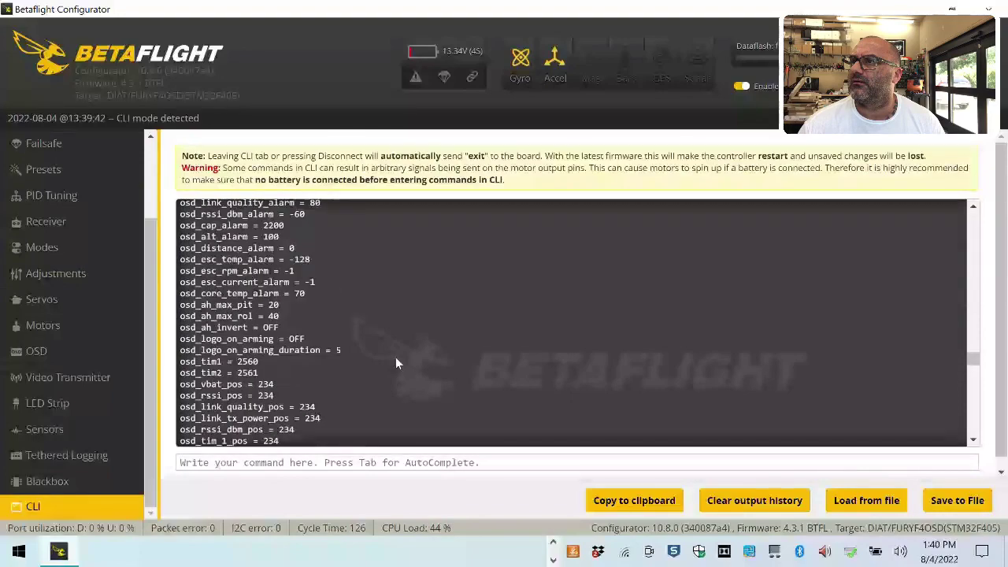
{"action": "scroll", "coordinate": [395, 363], "scroll_direction": "up", "scroll_amount": 20}
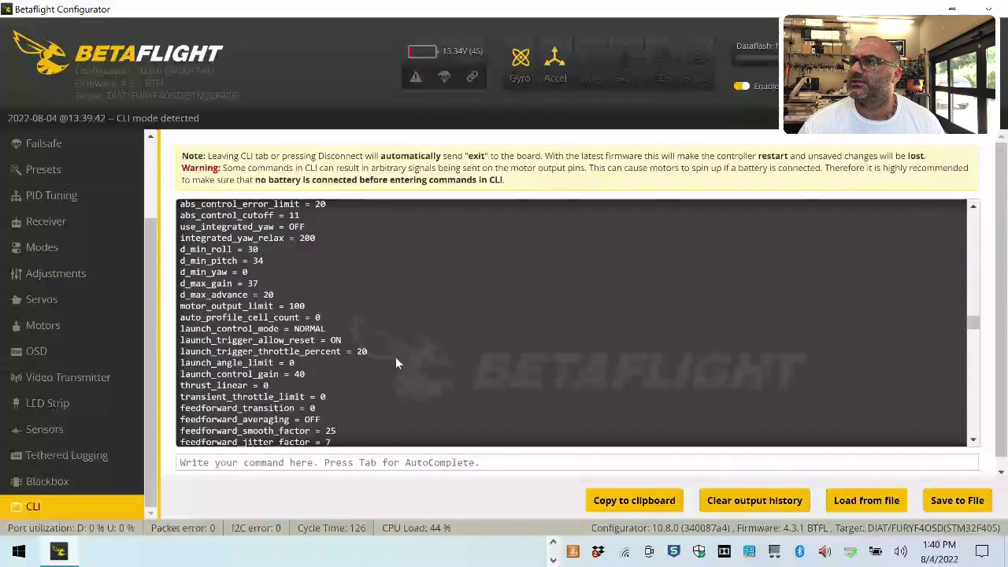
{"action": "scroll", "coordinate": [395, 360], "scroll_direction": "up", "scroll_amount": 20}
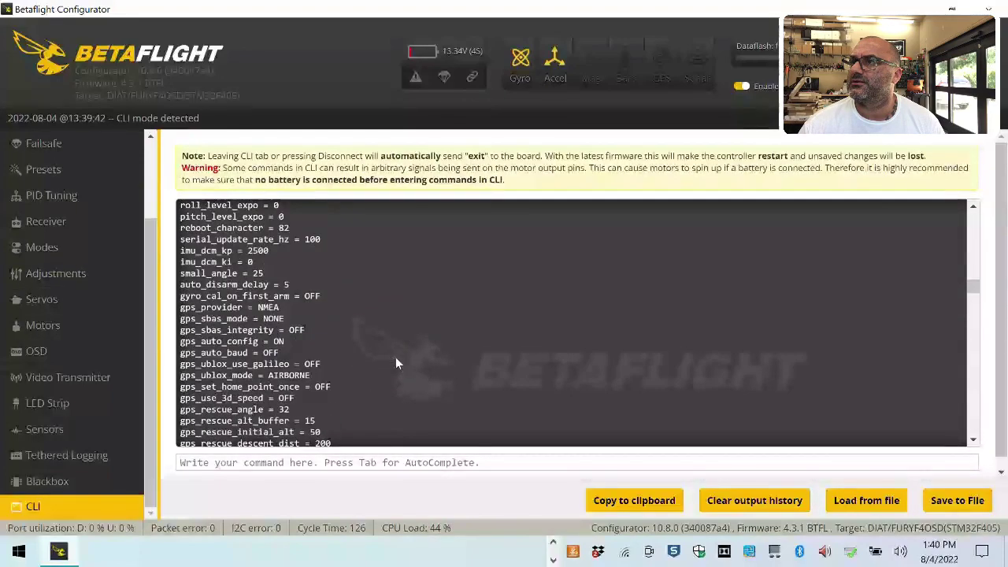
{"action": "scroll", "coordinate": [395, 362], "scroll_direction": "up", "scroll_amount": 15}
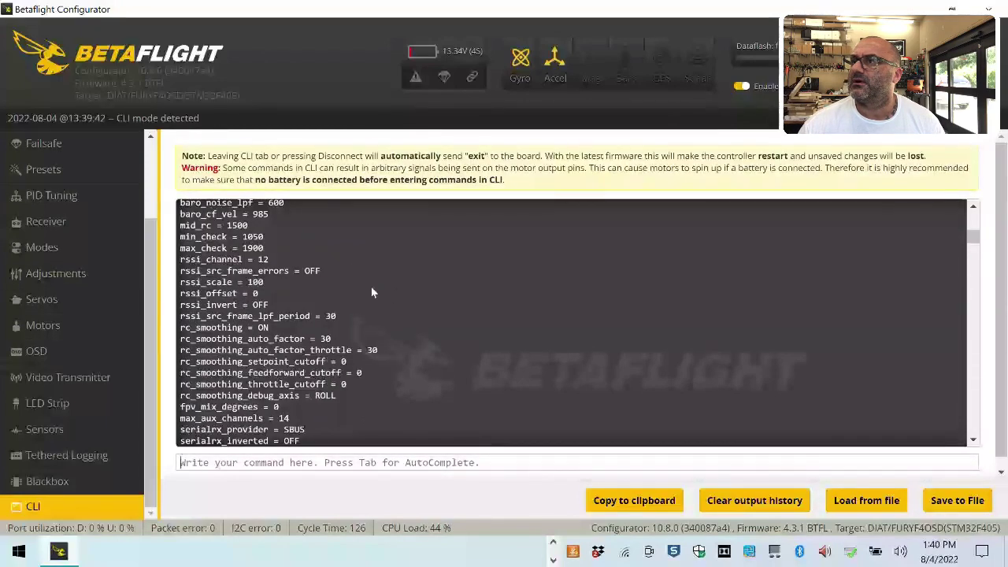
Step: Run the CLI command "set rssi_channel = 8" to assign RSSI to channel 8
{"action": "type", "text": "s"}
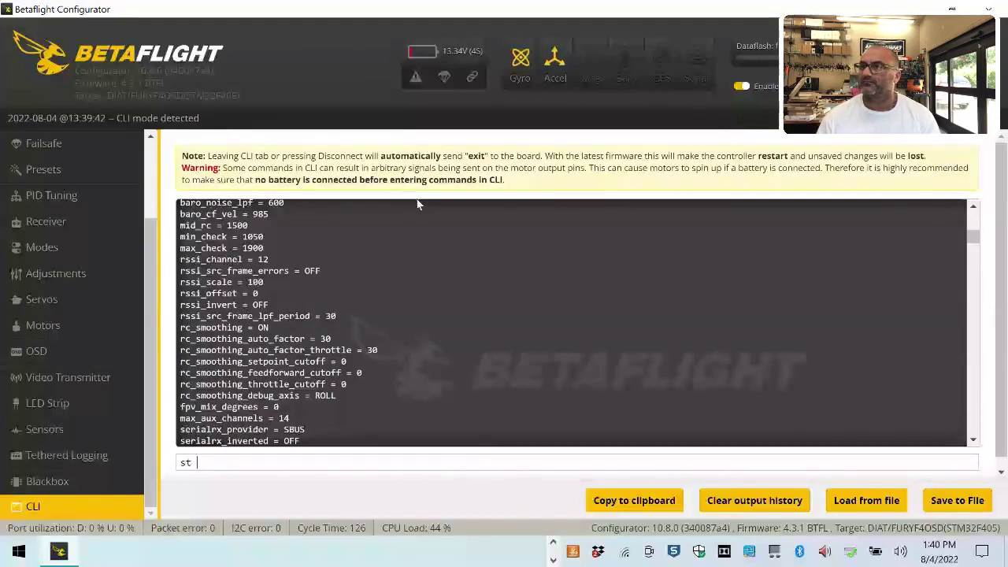
{"action": "type", "text": "e"}
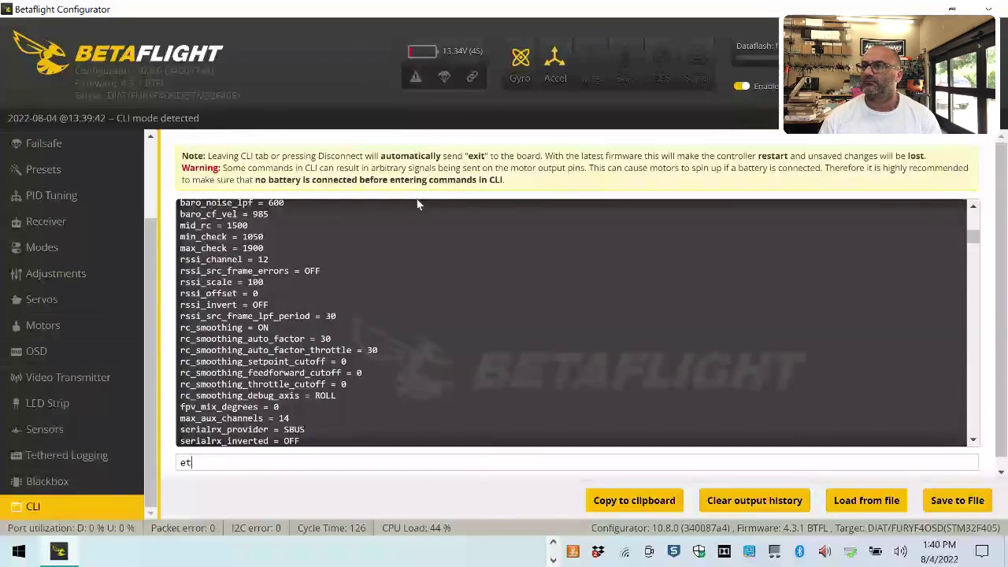
{"action": "type", "text": "t rssi"}
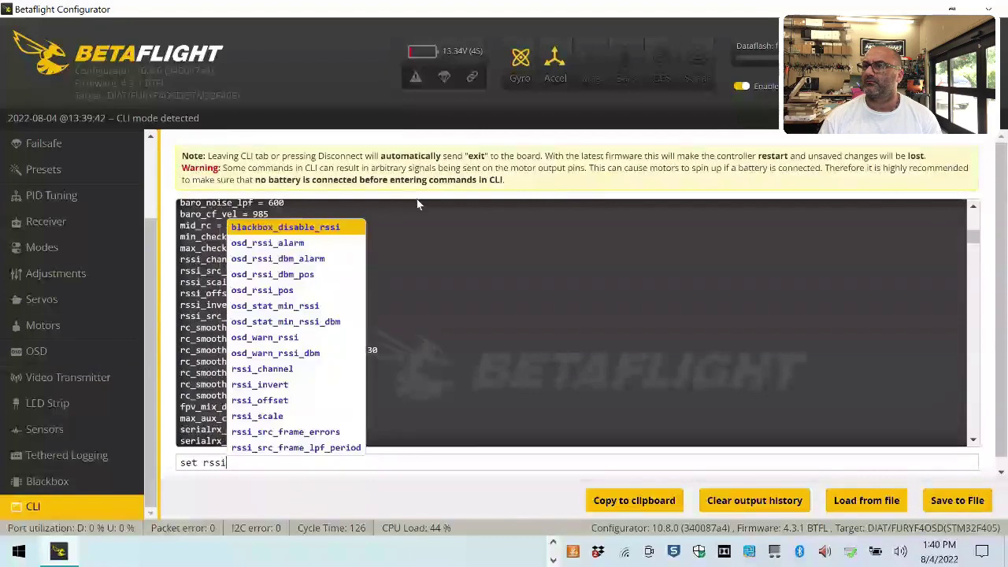
{"action": "type", "text": "_c"}
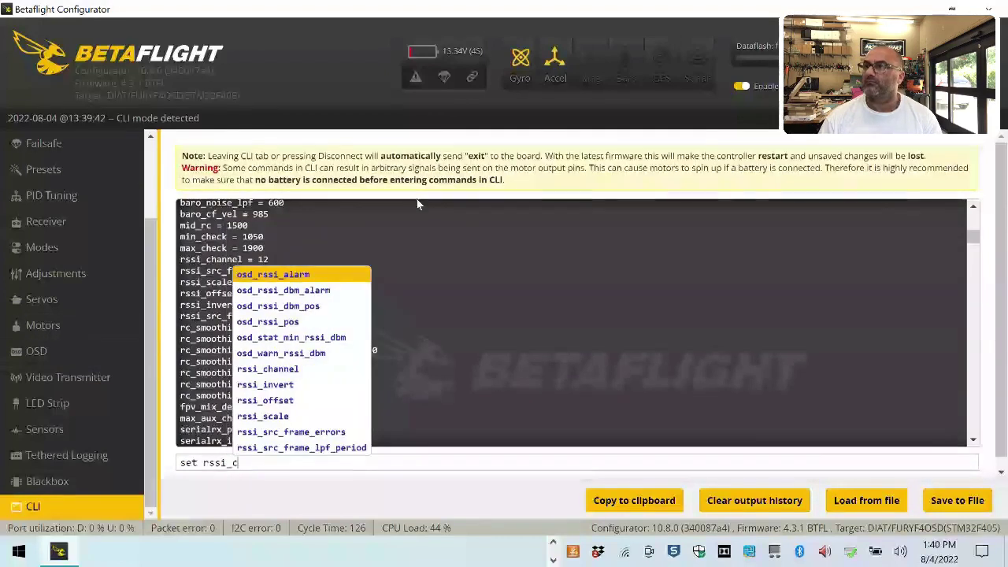
{"action": "type", "text": "hannel"}
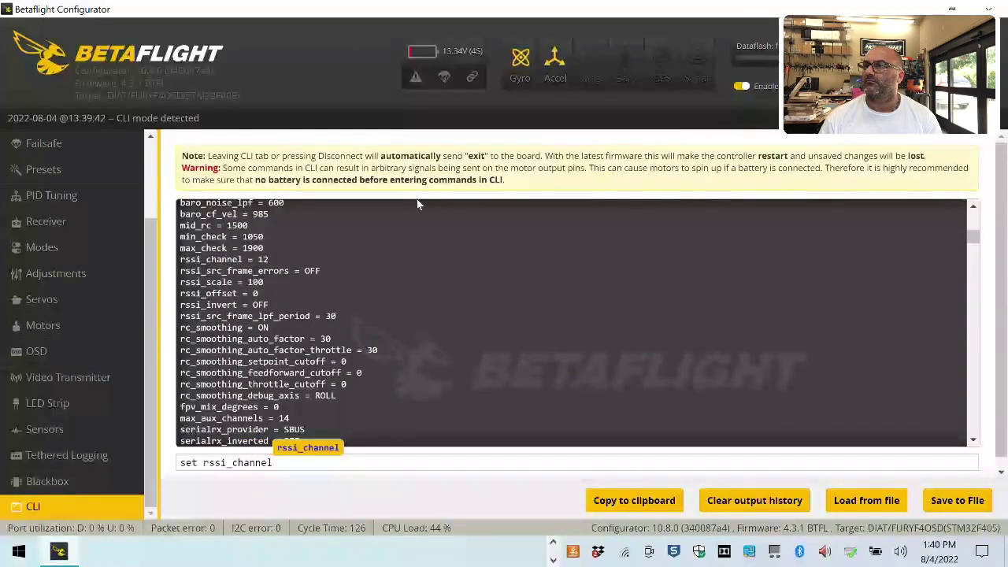
{"action": "type", "text": " = 8"}
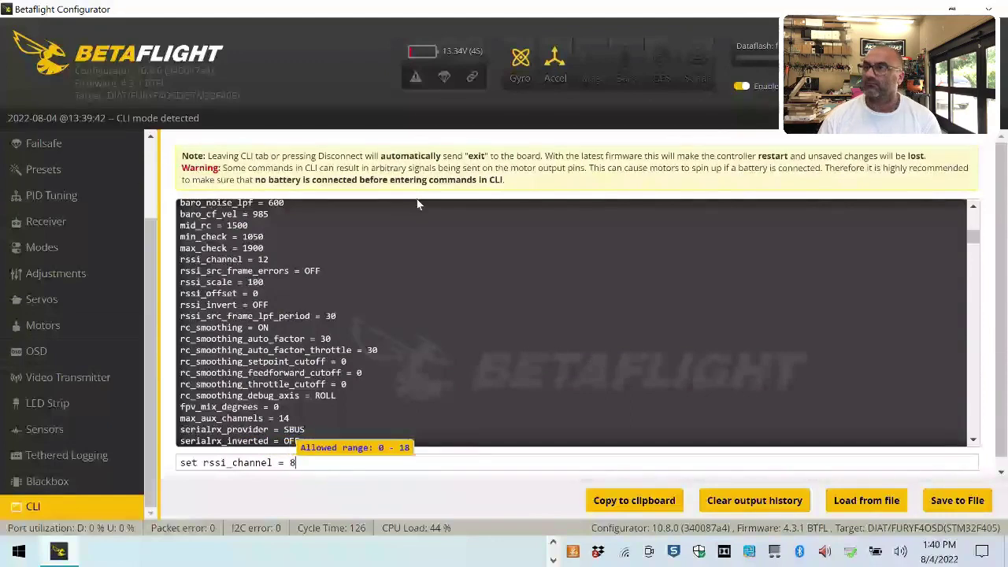
{"action": "key", "text": "Return"}
Step: Store the changed CLI settings on the flight controller with the save command
{"action": "type", "text": "s"}
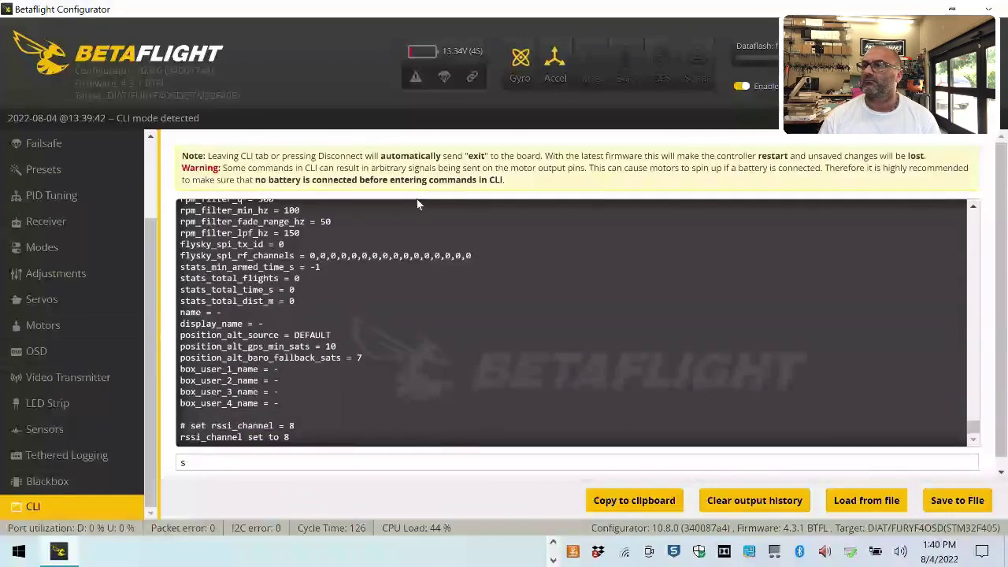
{"action": "type", "text": "veave"}
{"action": "key", "text": "BackSpace"}
{"action": "key", "text": "BackSpace"}
{"action": "key", "text": "BackSpace"}
{"action": "type", "text": "sa"}
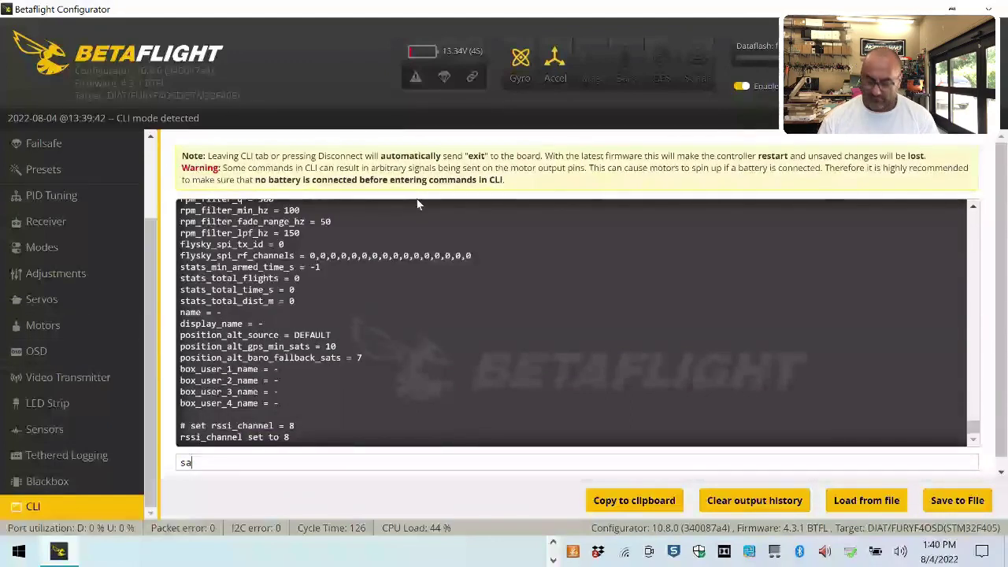
{"action": "type", "text": "e"}
{"action": "key", "text": "BackSpace"}
{"action": "key", "text": "BackSpace"}
{"action": "type", "text": "ave"}
{"action": "key", "text": "Return"}
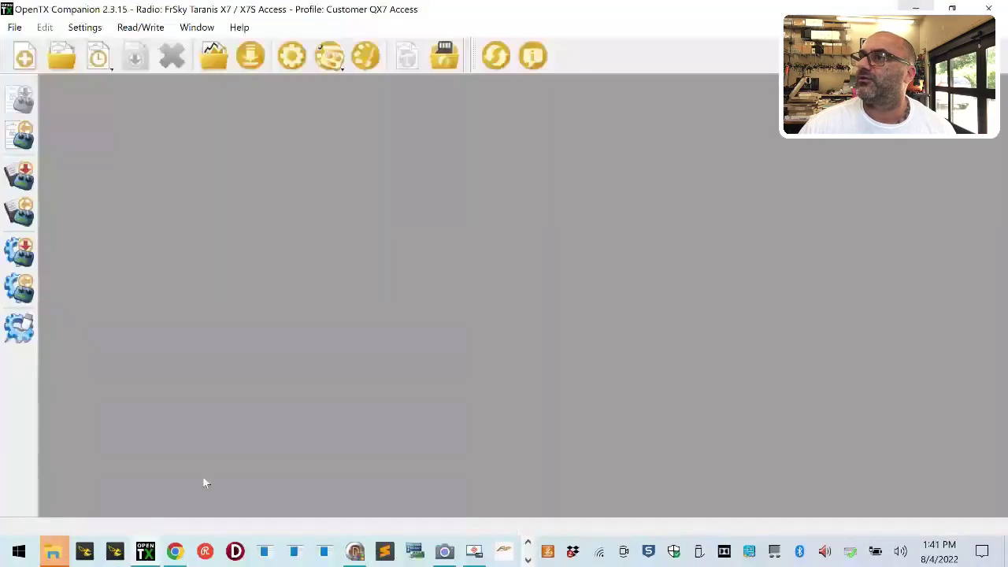
Step: Switch to Chrome and download the ISRM v2.1.0 firmware from FrSky's Taranis Q X7 ACCESS page
{"action": "left_click", "coordinate": [52, 555]}
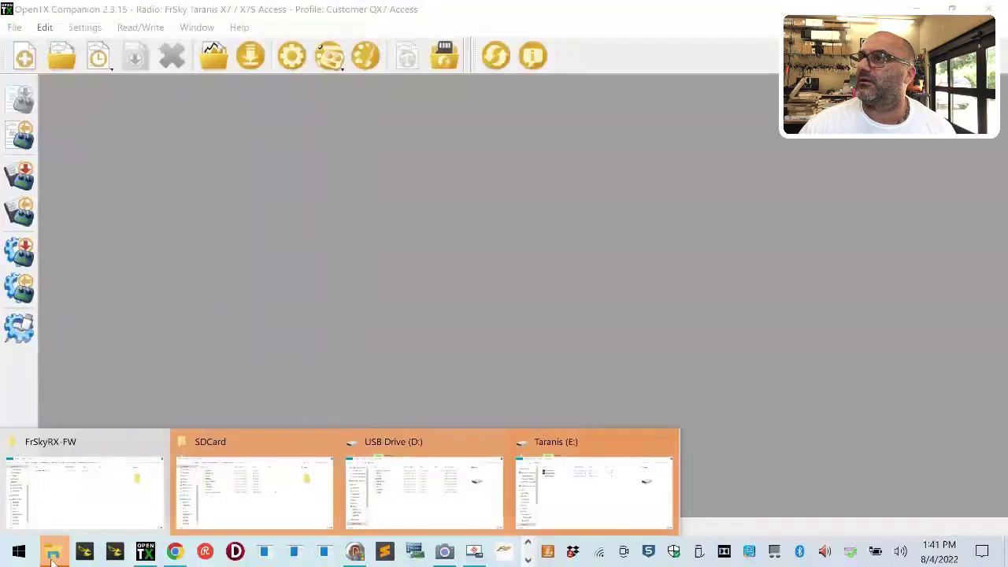
{"action": "mouse_move", "coordinate": [111, 507]}
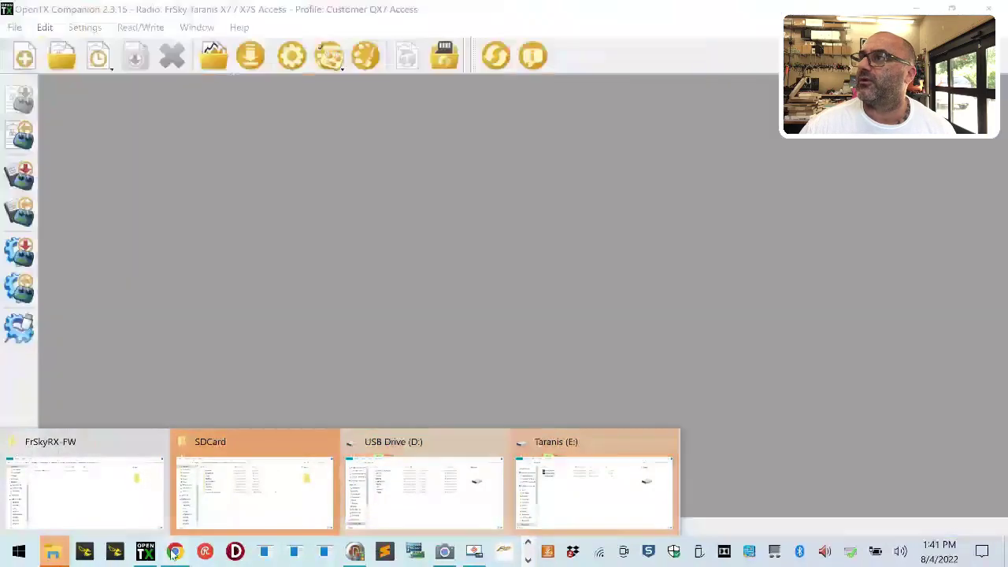
{"action": "left_click", "coordinate": [175, 551]}
{"action": "left_click", "coordinate": [626, 14]}
{"action": "scroll", "coordinate": [365, 229], "scroll_direction": "up", "scroll_amount": 2}
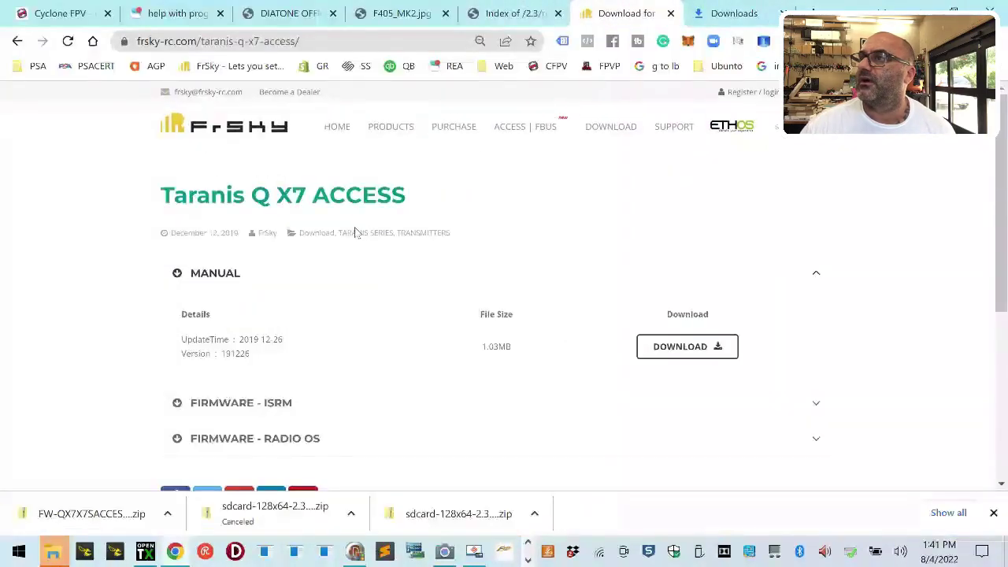
{"action": "scroll", "coordinate": [262, 360], "scroll_direction": "down", "scroll_amount": 2}
{"action": "left_click", "coordinate": [181, 251]}
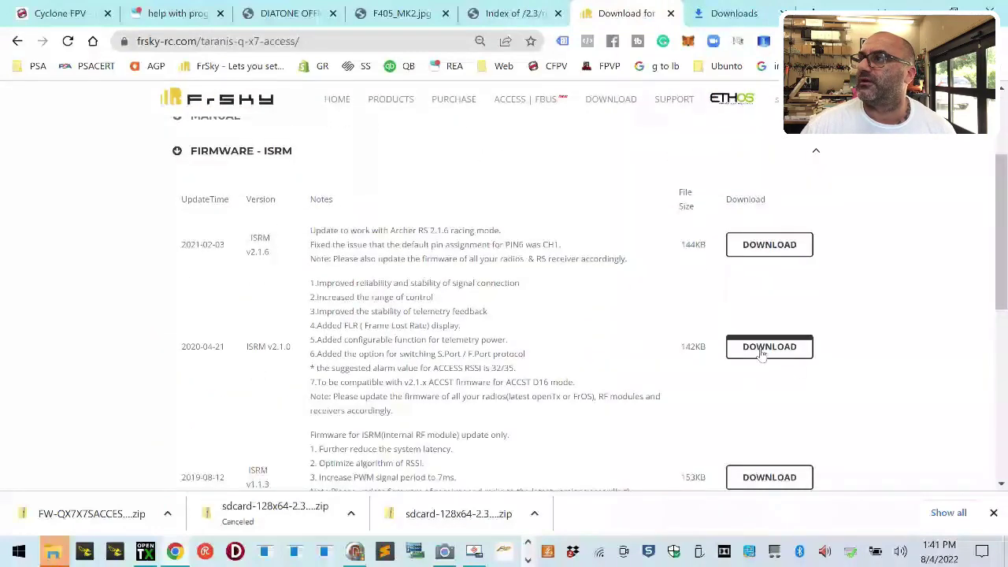
{"action": "left_click", "coordinate": [761, 355]}
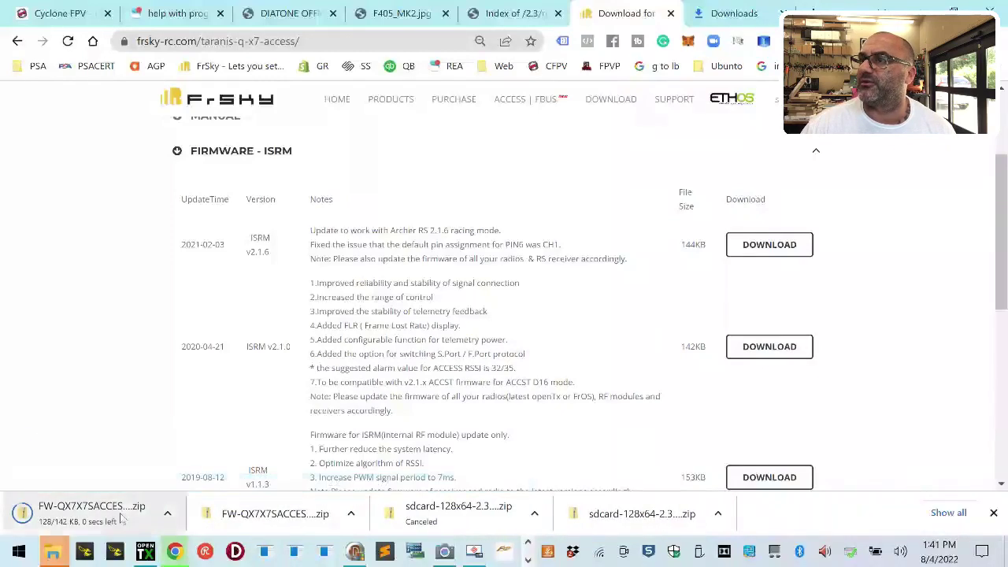
Step: Move the downloaded FW-QX7X7SACCESS-X9Lite-ISRM v2.1.0 zip from Downloads to Desktop\Transmitters\Customer QX7 Access
{"action": "left_click", "coordinate": [170, 512]}
{"action": "left_click", "coordinate": [250, 461]}
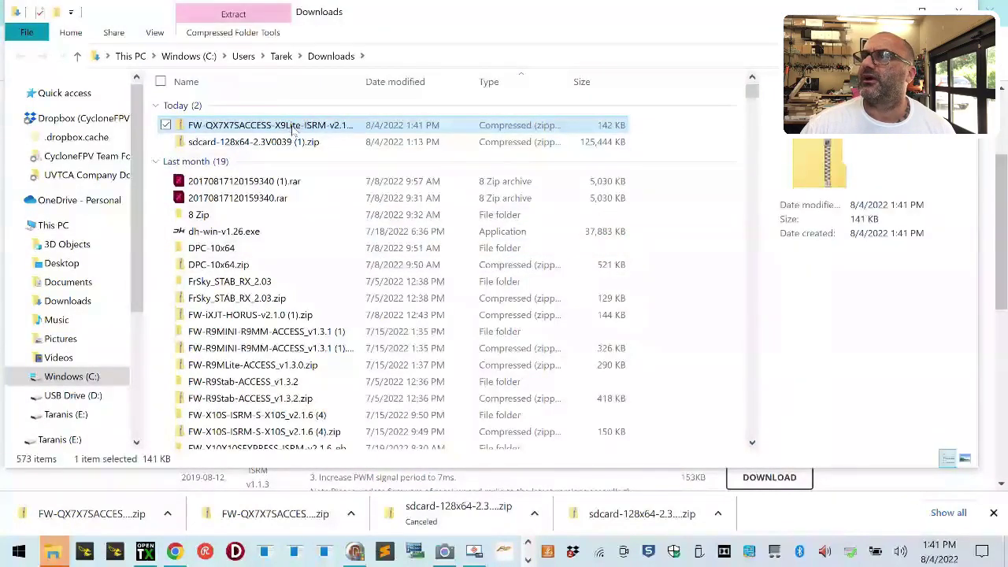
{"action": "right_click", "coordinate": [290, 126]}
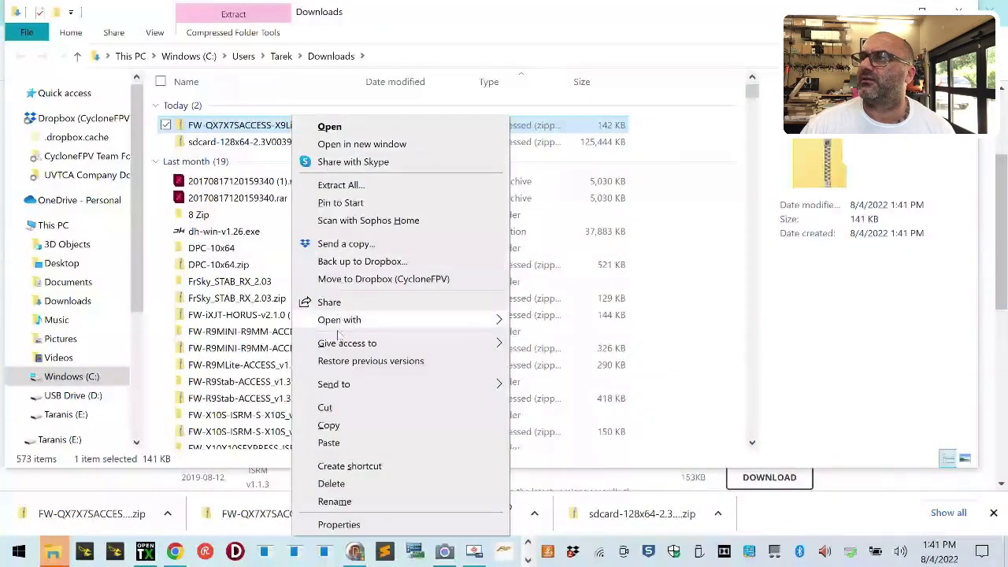
{"action": "left_click", "coordinate": [343, 412]}
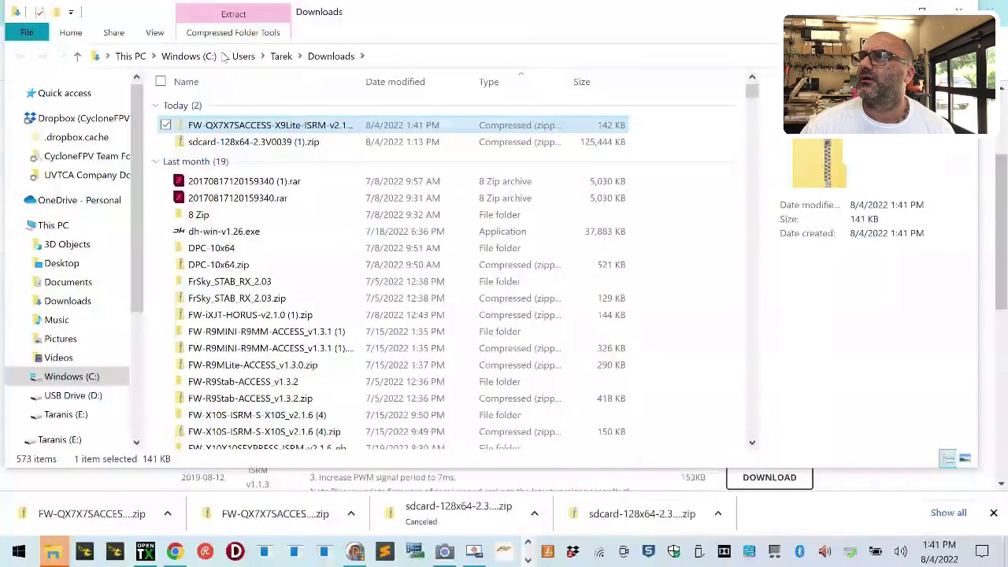
{"action": "left_click", "coordinate": [62, 263]}
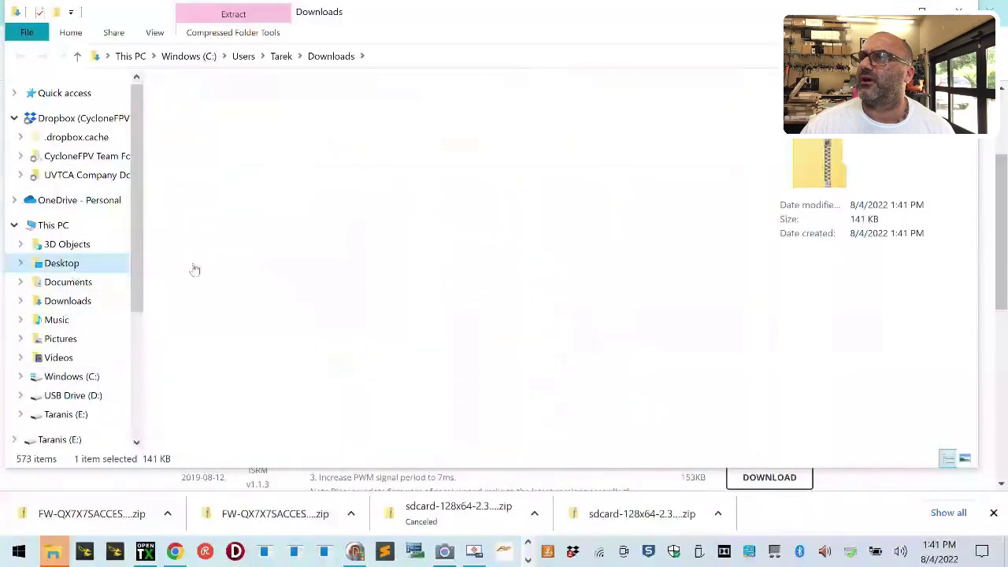
{"action": "scroll", "coordinate": [269, 274], "scroll_direction": "down", "scroll_amount": 2}
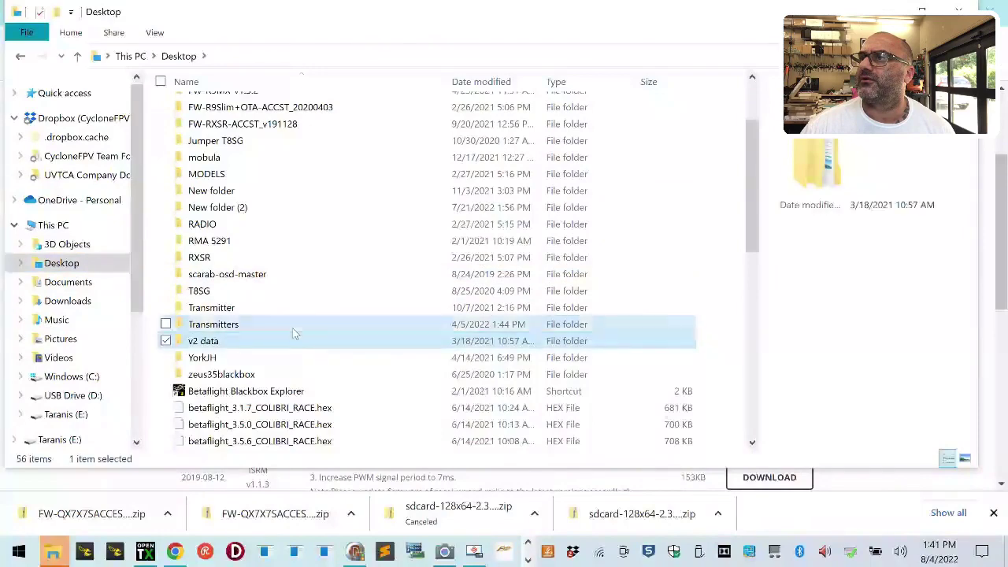
{"action": "double_click", "coordinate": [228, 323]}
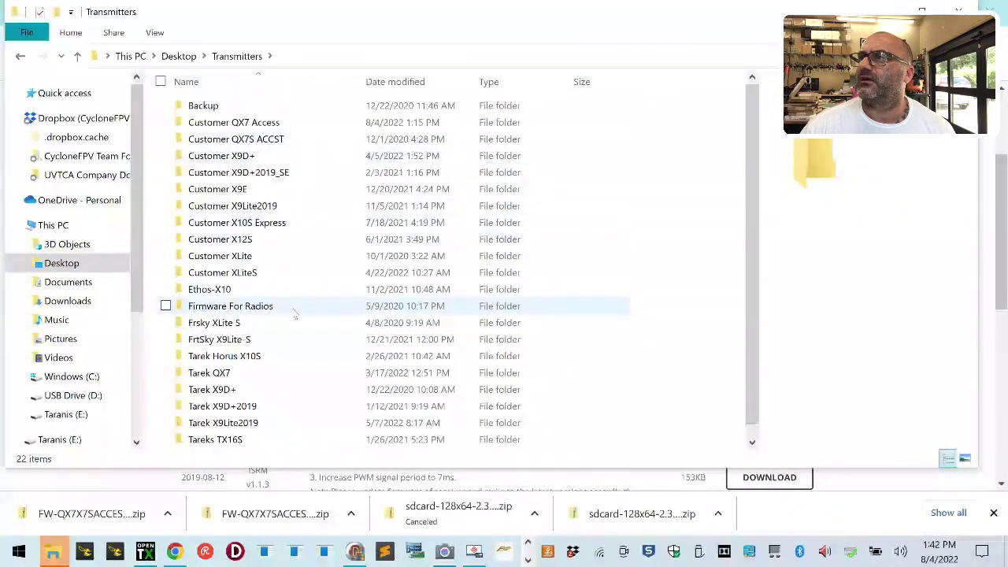
{"action": "double_click", "coordinate": [309, 123]}
{"action": "right_click", "coordinate": [233, 253]}
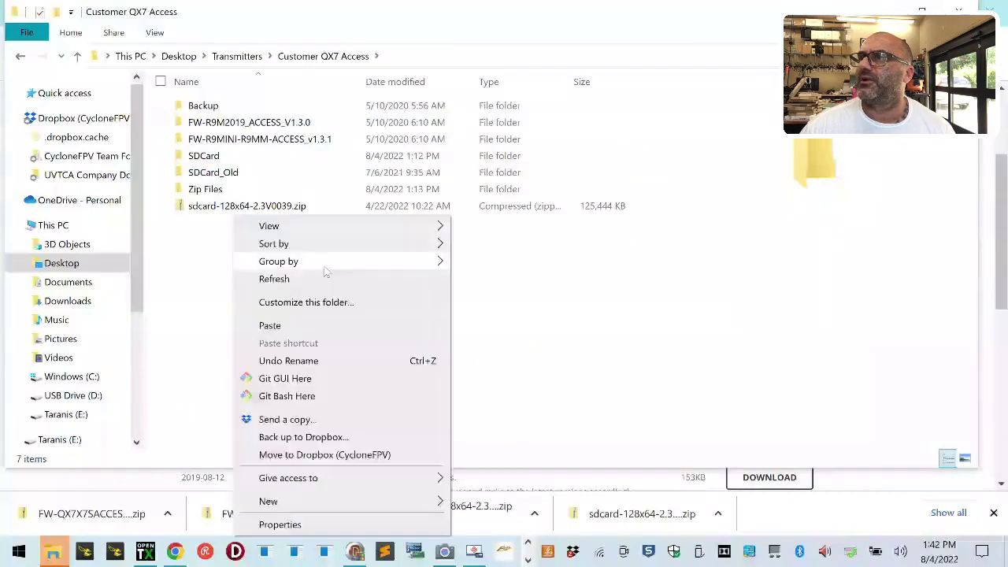
{"action": "left_click", "coordinate": [307, 324]}
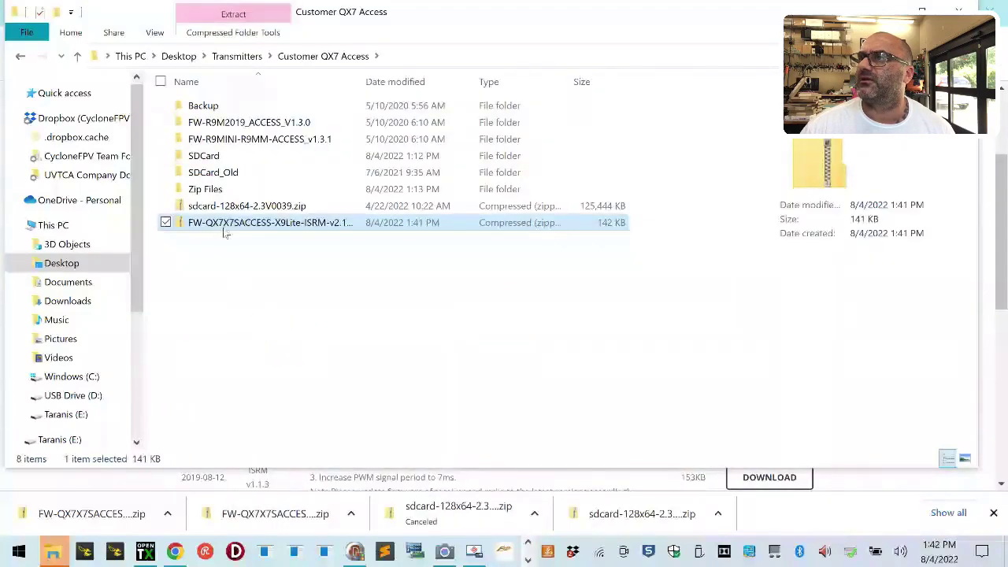
Step: Extract the FW-QX7X7SACCESS-X9Lite-ISRM v2.1.0 zip inside the Customer QX7 Access folder
{"action": "right_click", "coordinate": [224, 225]}
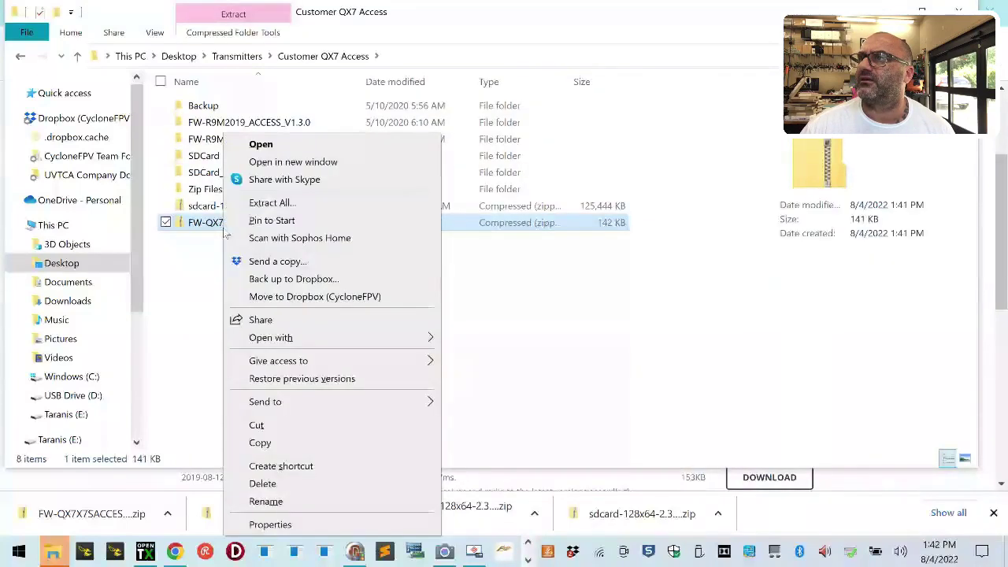
{"action": "left_click", "coordinate": [307, 203]}
{"action": "left_click", "coordinate": [638, 439]}
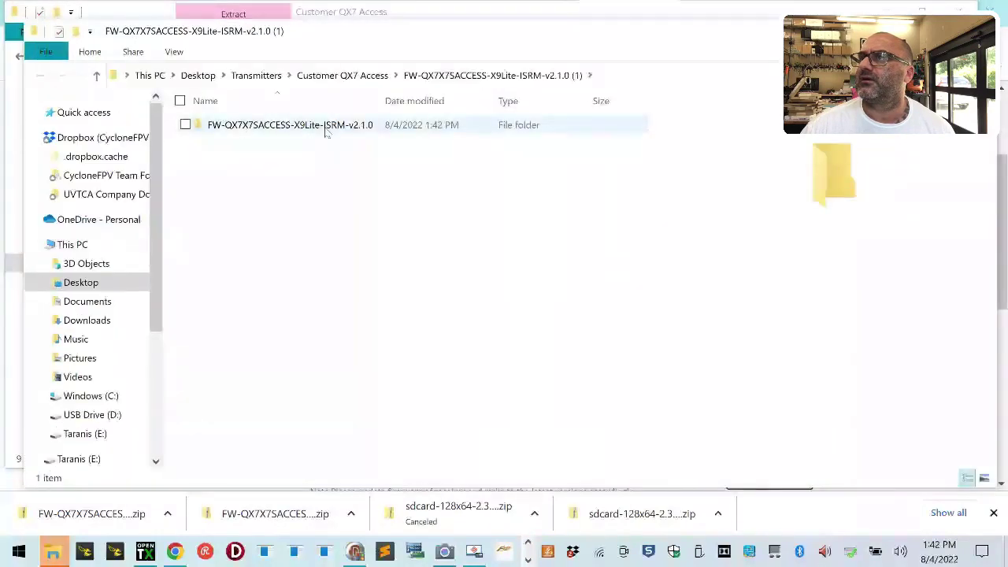
Step: Move ISRM-N_2.1.0.frsk from the extracted folder into Customer QX7 Access\SDCard\FIRMWARE\FrSkyTX-FW
{"action": "double_click", "coordinate": [326, 129]}
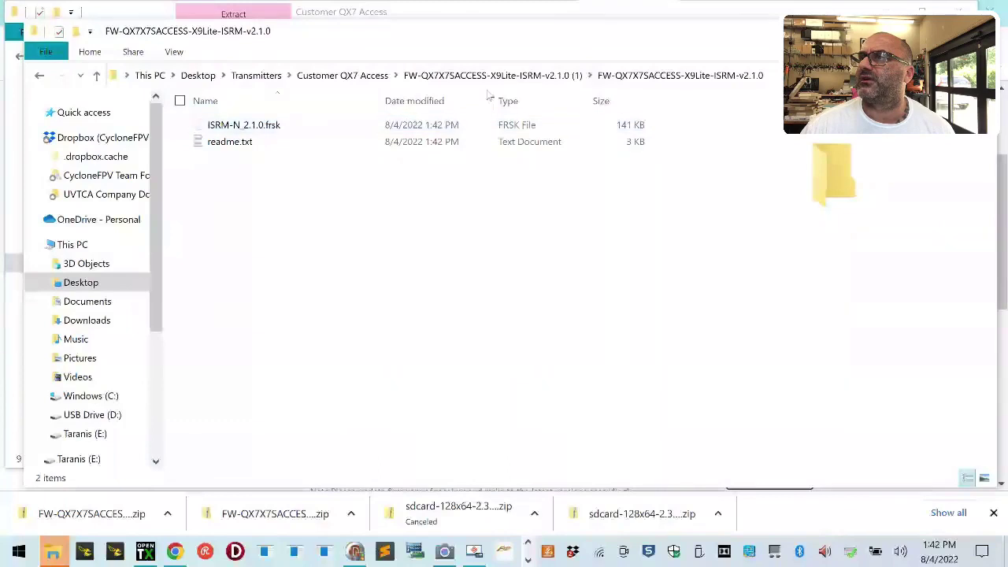
{"action": "right_click", "coordinate": [252, 123]}
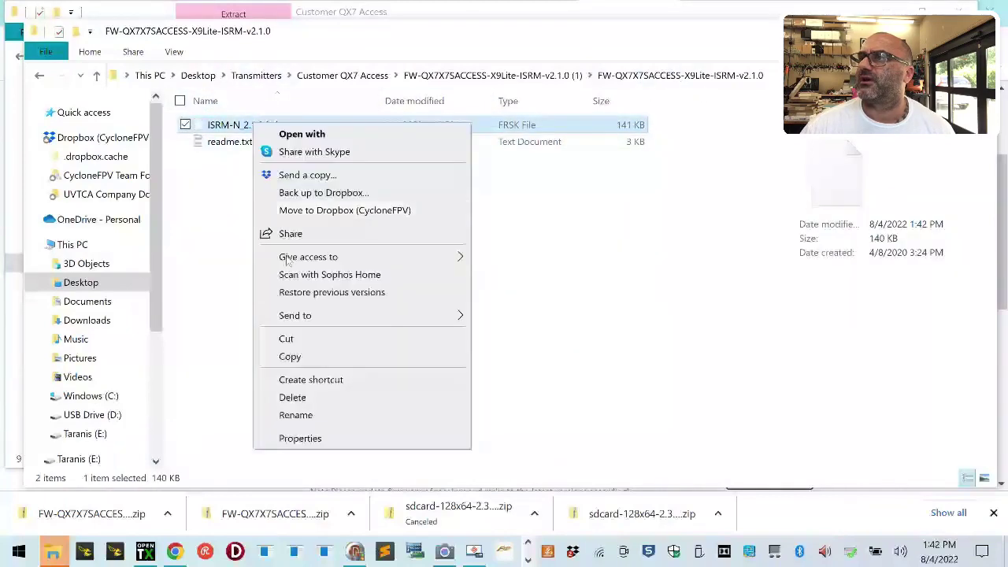
{"action": "left_click", "coordinate": [286, 338]}
{"action": "left_click", "coordinate": [311, 75]}
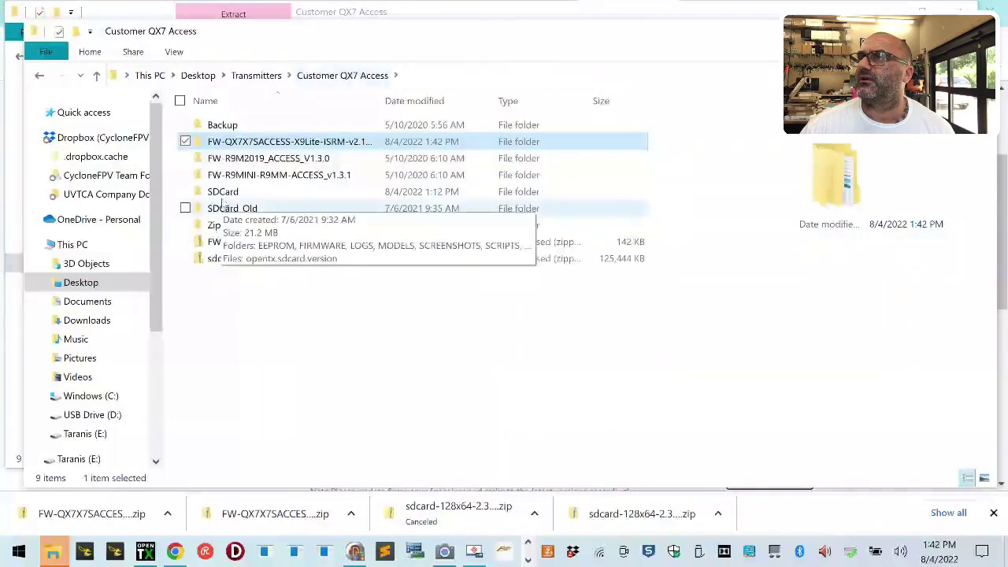
{"action": "double_click", "coordinate": [236, 194]}
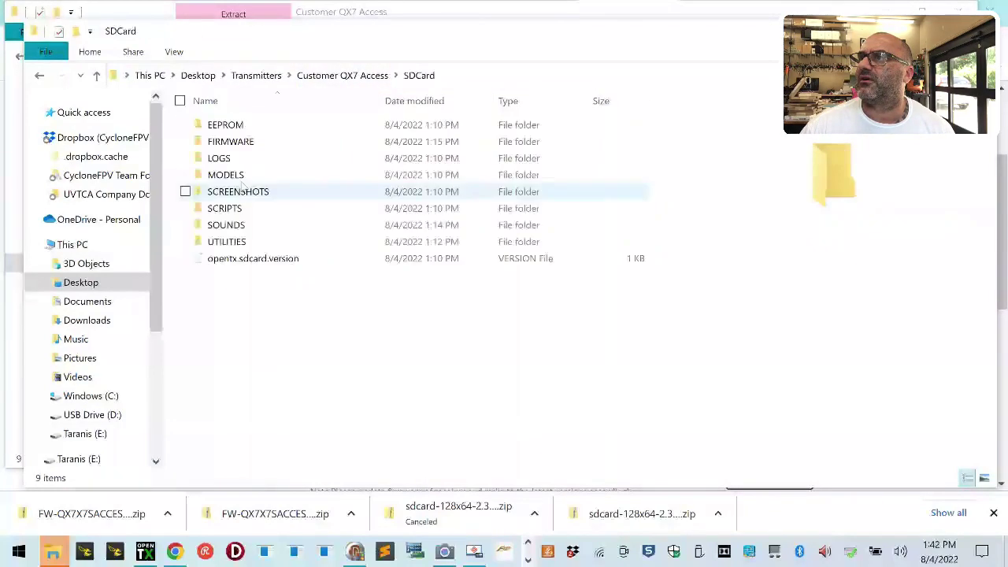
{"action": "double_click", "coordinate": [252, 142]}
{"action": "double_click", "coordinate": [259, 141]}
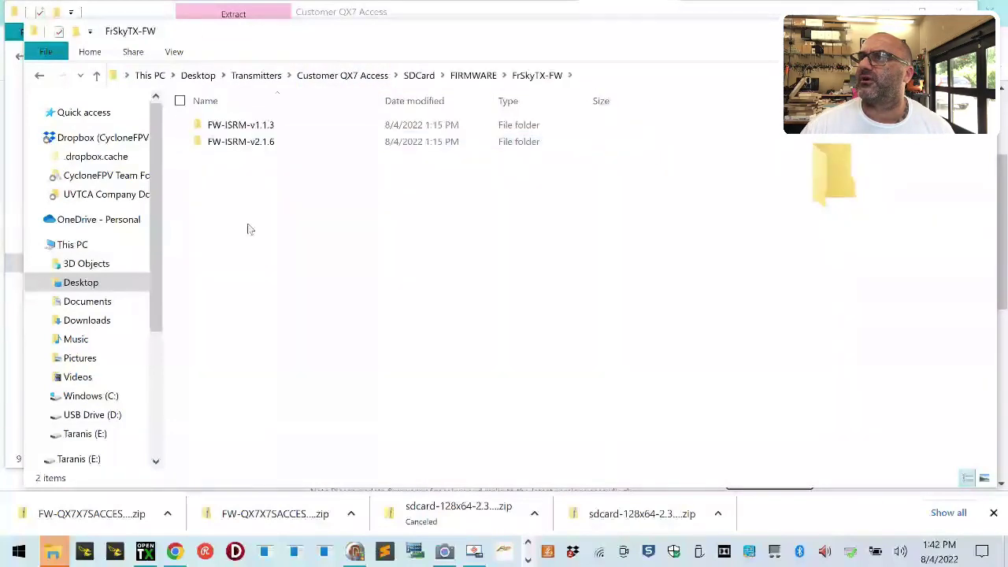
{"action": "right_click", "coordinate": [215, 170]}
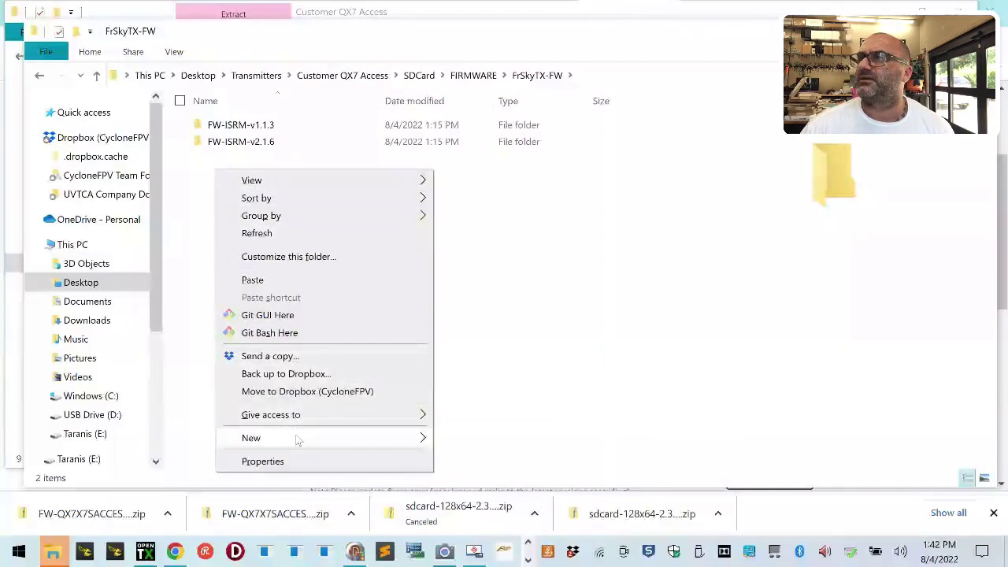
{"action": "left_click", "coordinate": [329, 288]}
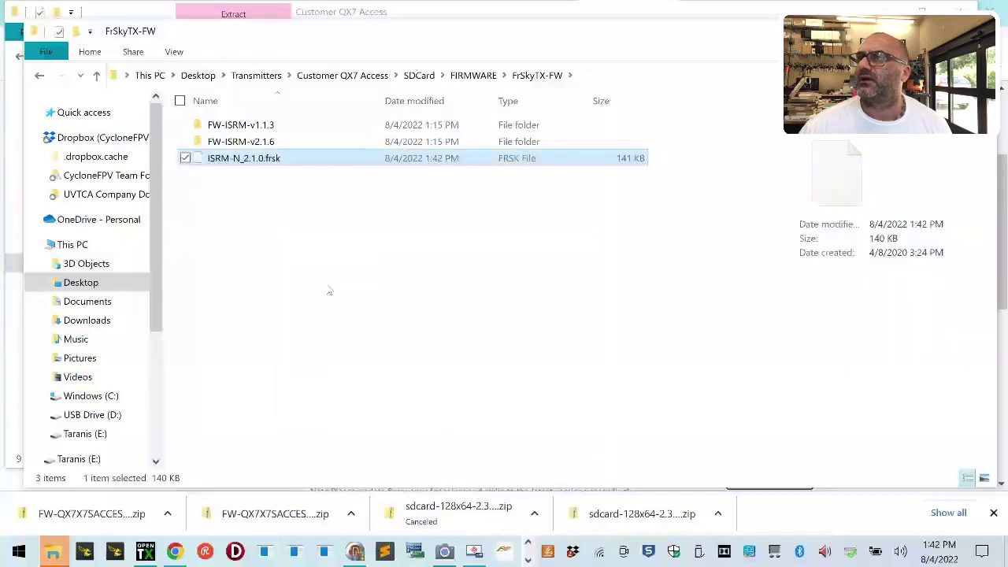
Step: Create a folder named FW-ISRM-v2.1.0 in FrSkyTX-FW and move ISRM-N_2.1.0.frsk into it
{"action": "right_click", "coordinate": [229, 202]}
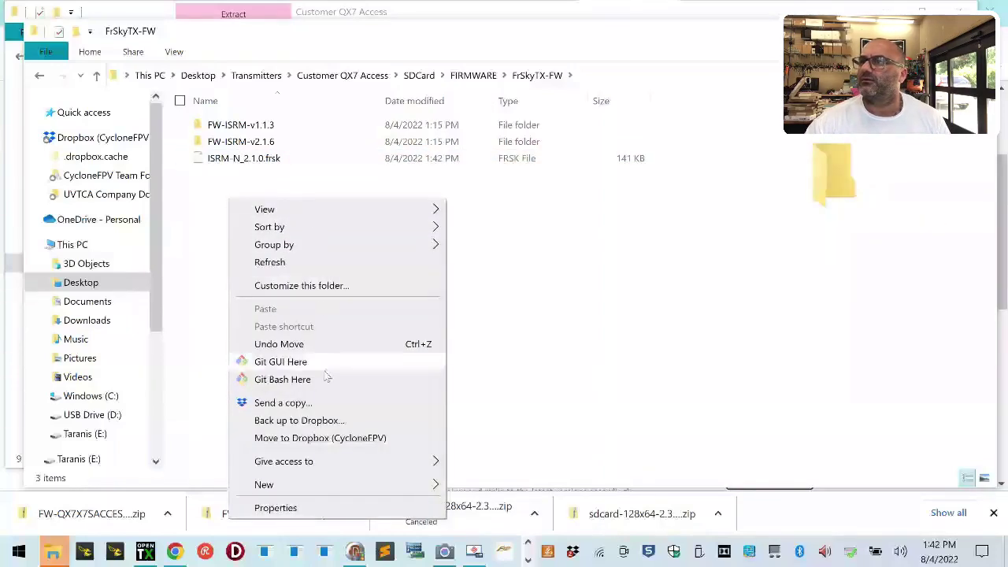
{"action": "right_click", "coordinate": [271, 215]}
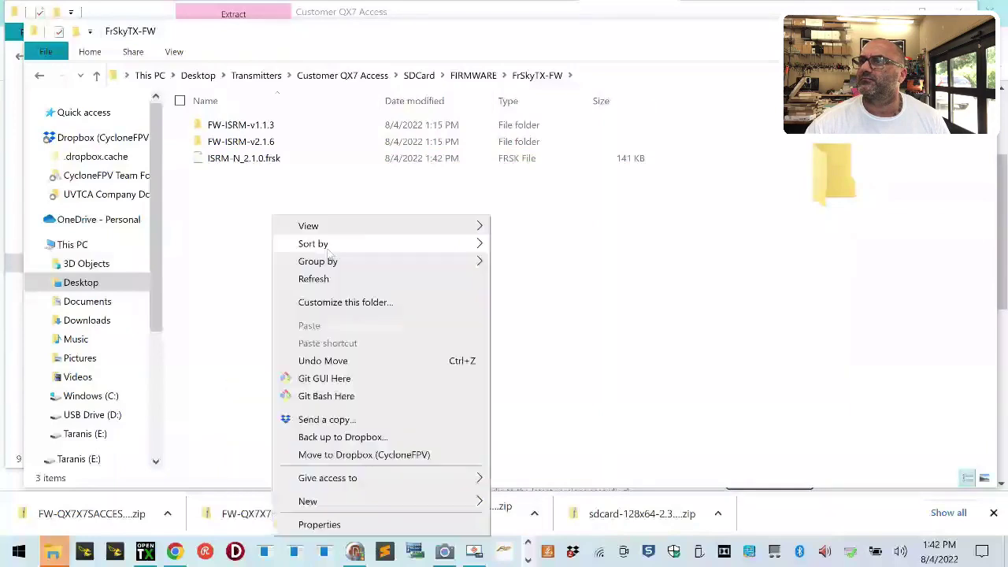
{"action": "mouse_move", "coordinate": [371, 501]}
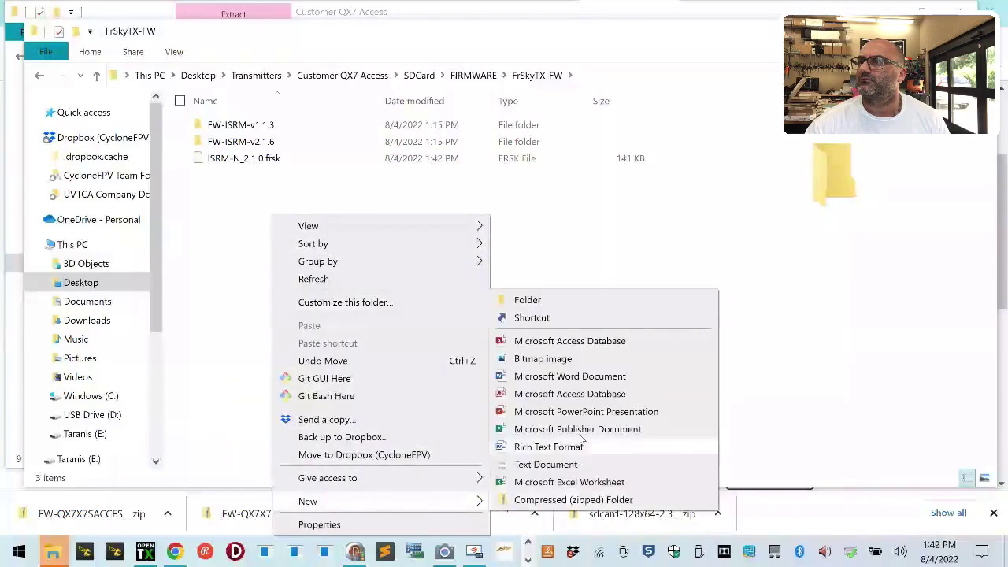
{"action": "left_click", "coordinate": [594, 299]}
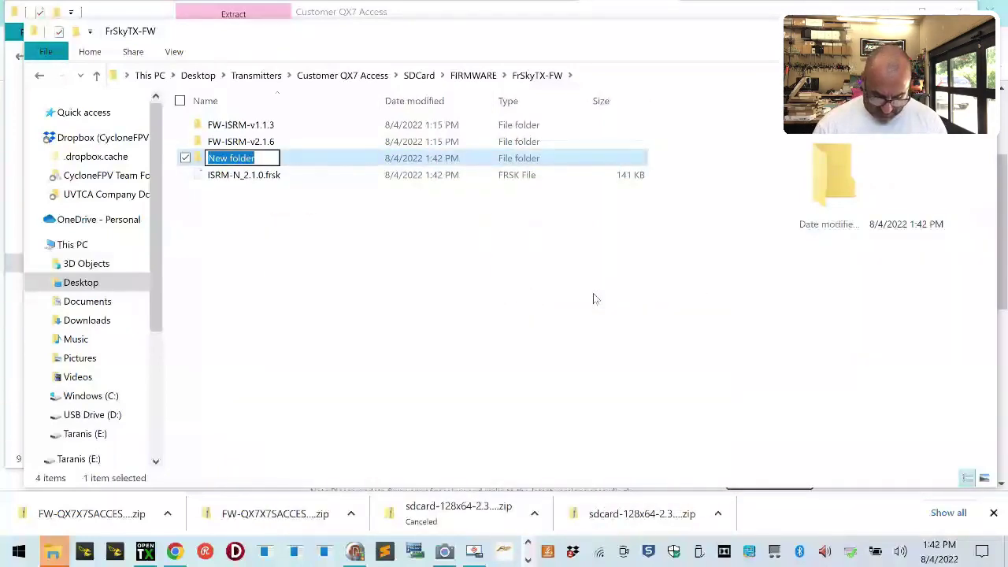
{"action": "type", "text": "FW-ISRM-"}
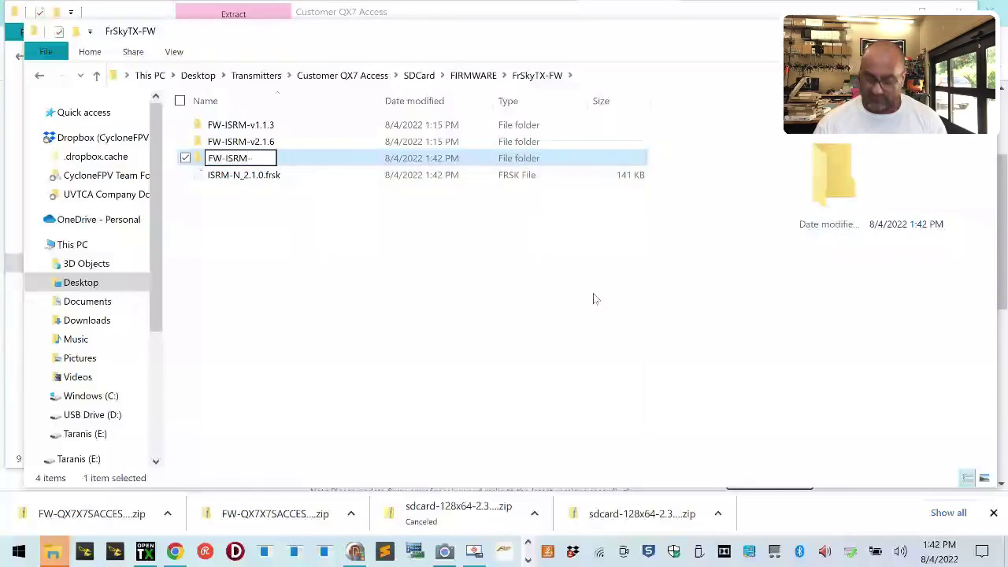
{"action": "type", "text": "v2.1.0"}
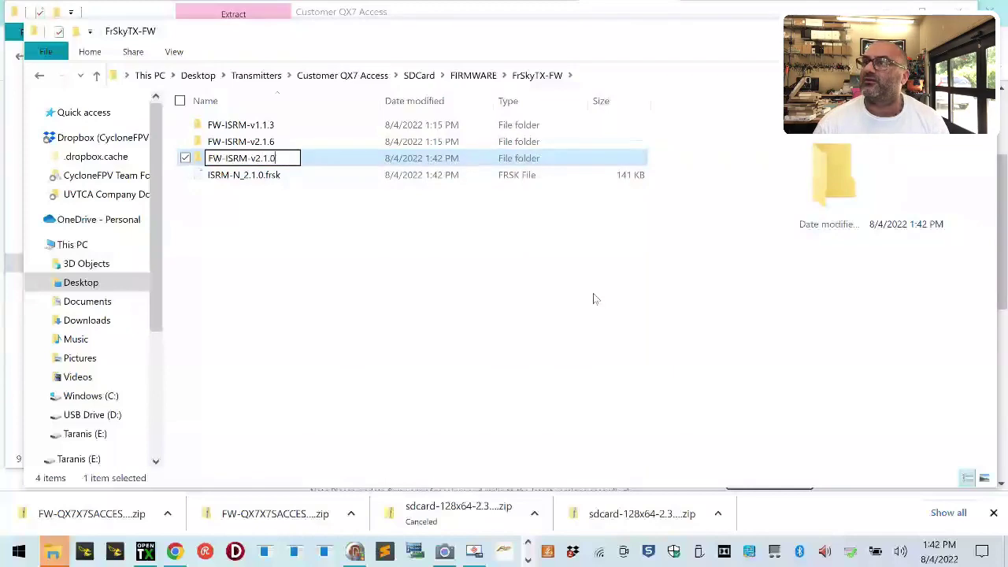
{"action": "key", "text": "Return"}
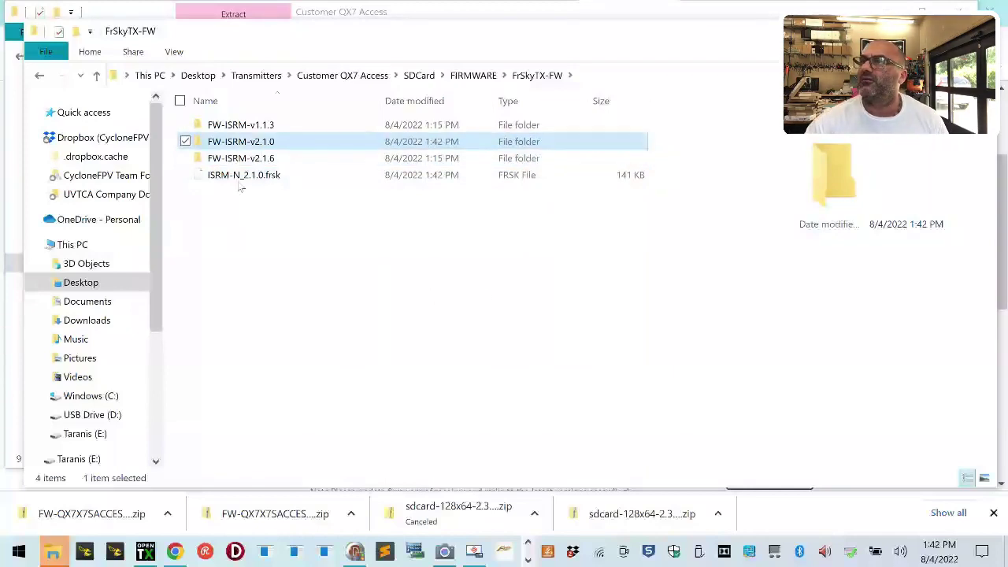
{"action": "left_click", "coordinate": [234, 175]}
{"action": "left_click_drag", "start_coordinate": [234, 175], "coordinate": [240, 142]}
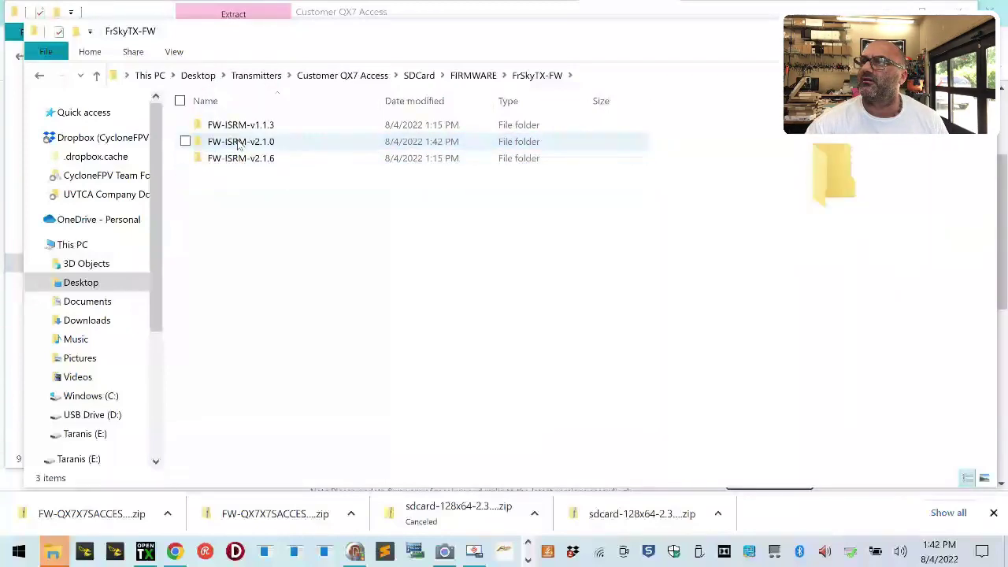
Step: Copy the FW-ISRM-v2.1.0 folder to the clipboard
{"action": "left_click", "coordinate": [238, 144]}
{"action": "right_click", "coordinate": [239, 144]}
{"action": "left_click", "coordinate": [333, 438]}
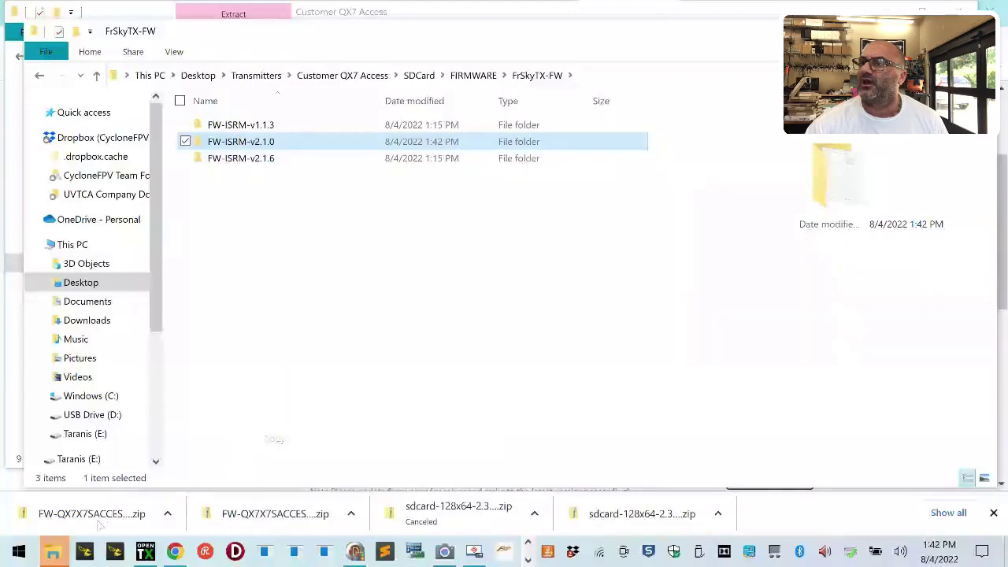
{"action": "mouse_move", "coordinate": [61, 557]}
{"action": "left_click", "coordinate": [275, 487]}
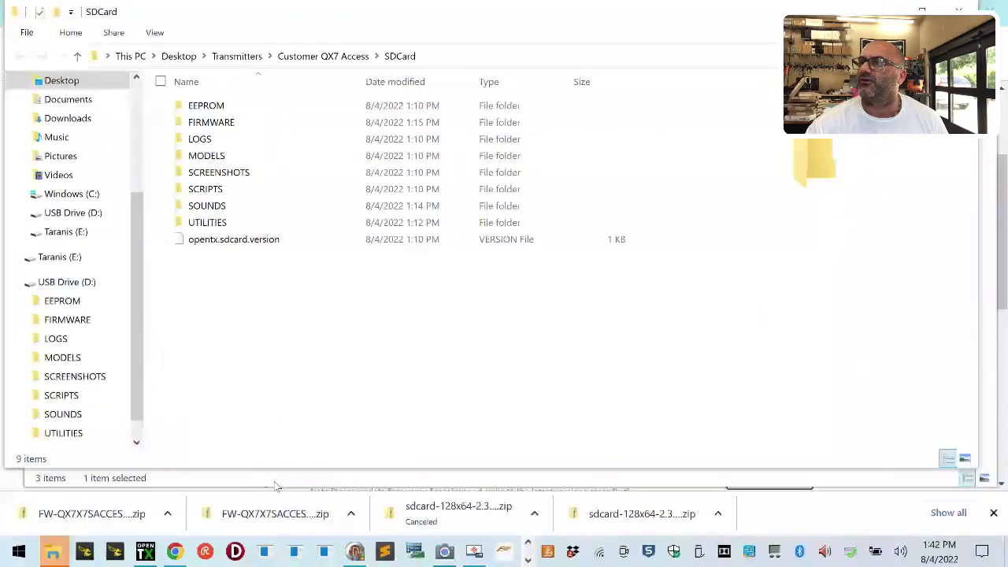
{"action": "double_click", "coordinate": [217, 125]}
{"action": "double_click", "coordinate": [216, 123]}
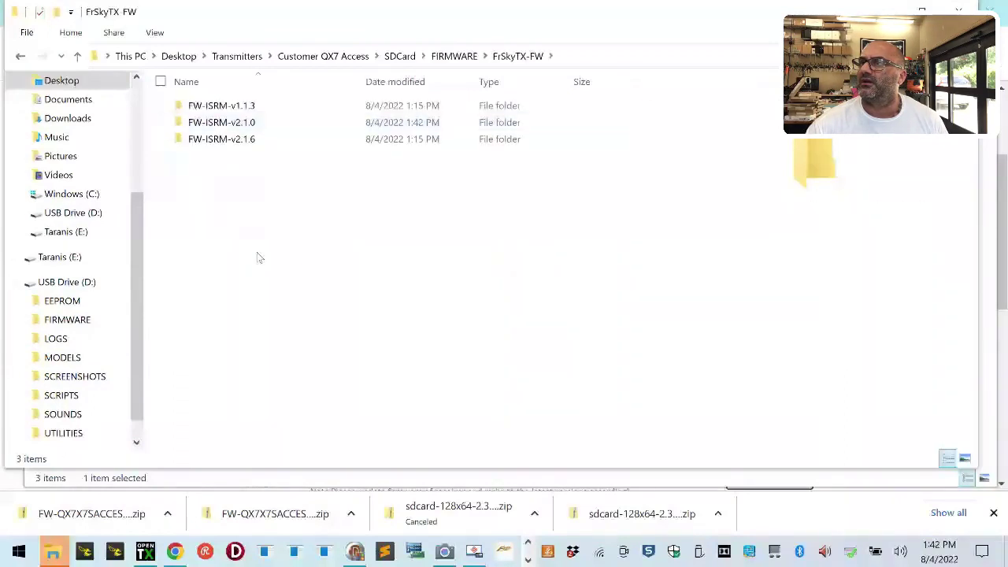
{"action": "right_click", "coordinate": [257, 257]}
{"action": "left_click", "coordinate": [203, 184]}
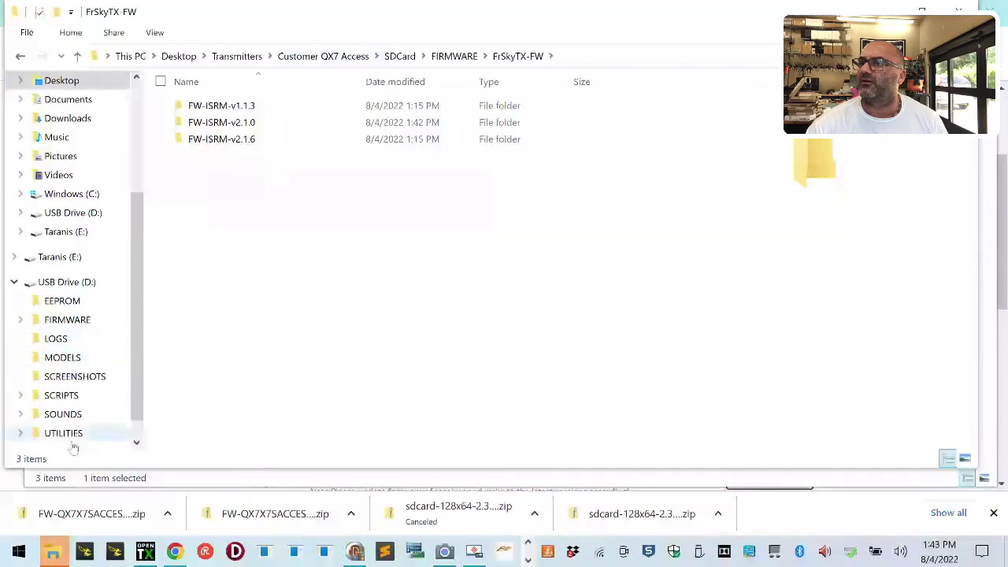
Step: Paste the copied FW-ISRM-v2.1.0 folder into FIRMWARE\FrSkyTX-FW on USB Drive (D:)
{"action": "left_click", "coordinate": [53, 551]}
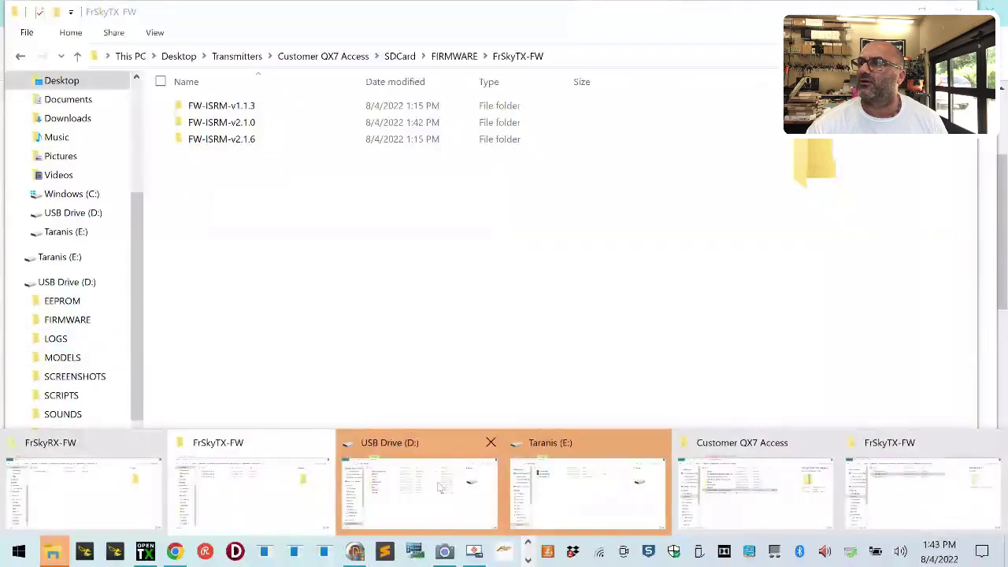
{"action": "left_click", "coordinate": [586, 493]}
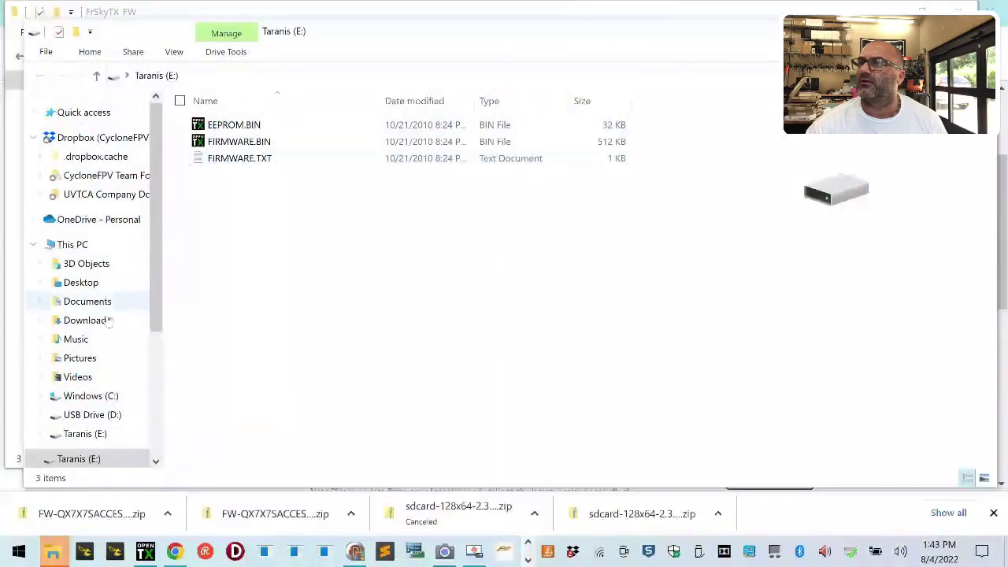
{"action": "left_click", "coordinate": [88, 415]}
{"action": "double_click", "coordinate": [229, 141]}
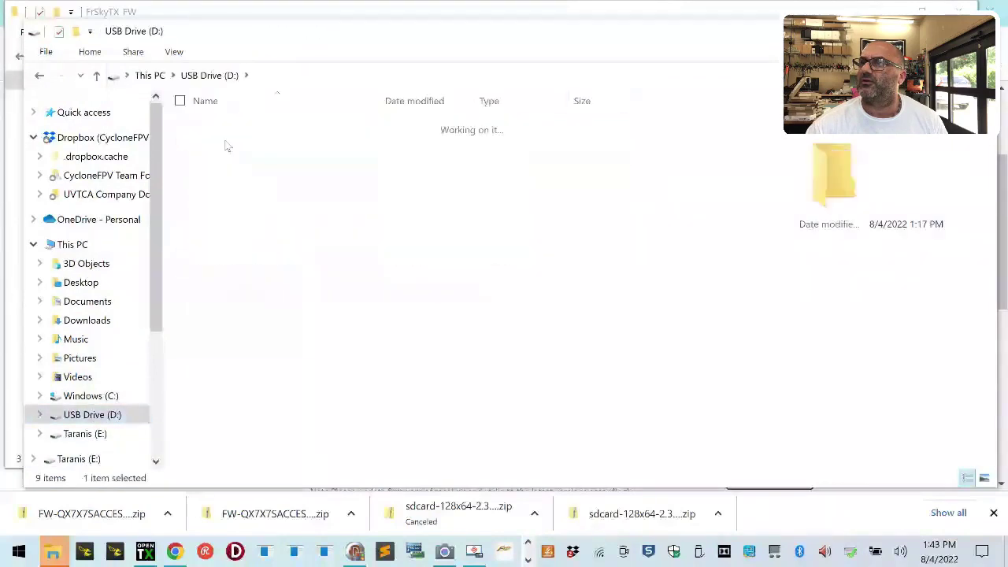
{"action": "double_click", "coordinate": [226, 142]}
{"action": "right_click", "coordinate": [234, 176]}
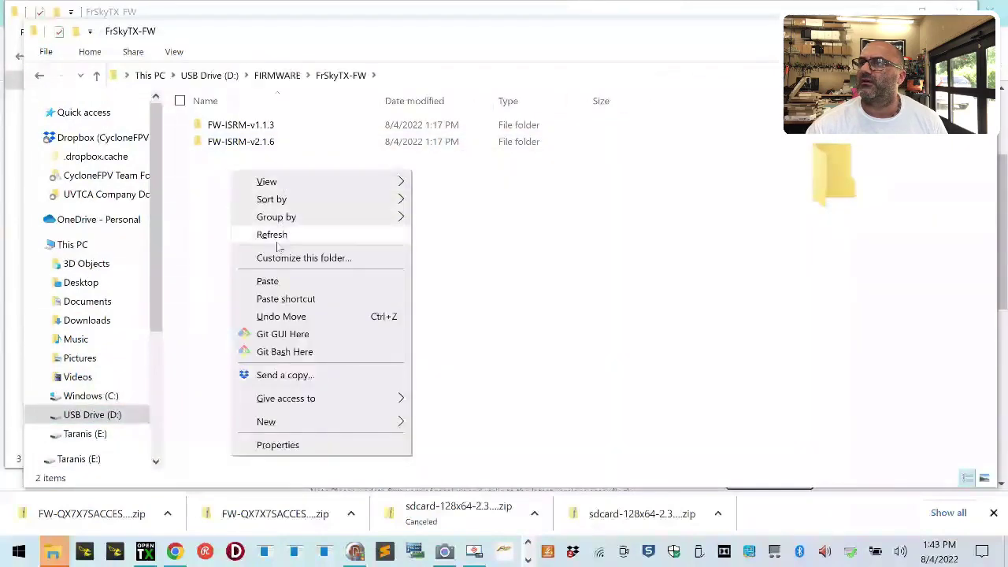
{"action": "left_click", "coordinate": [270, 279]}
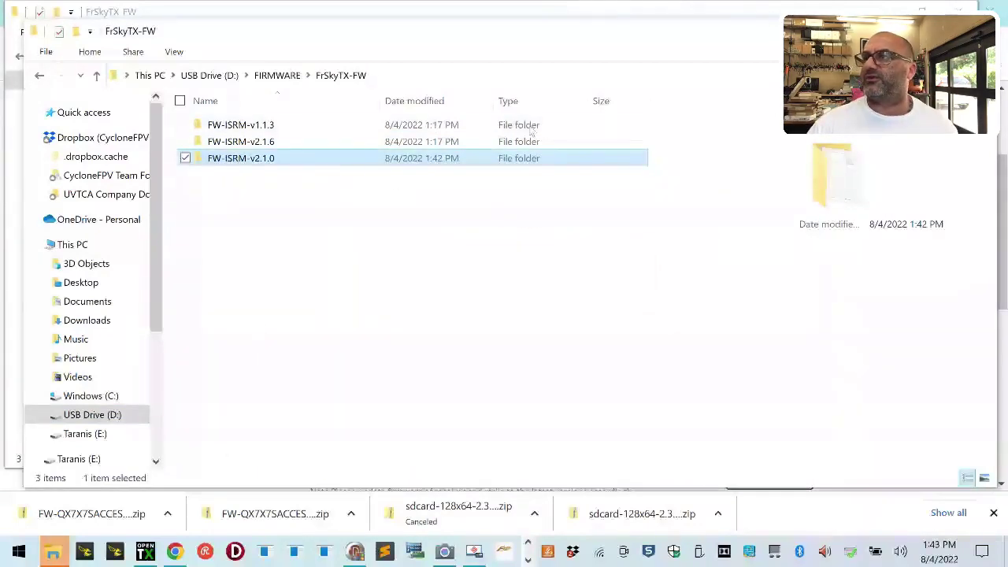
{"action": "right_click", "coordinate": [677, 553]}
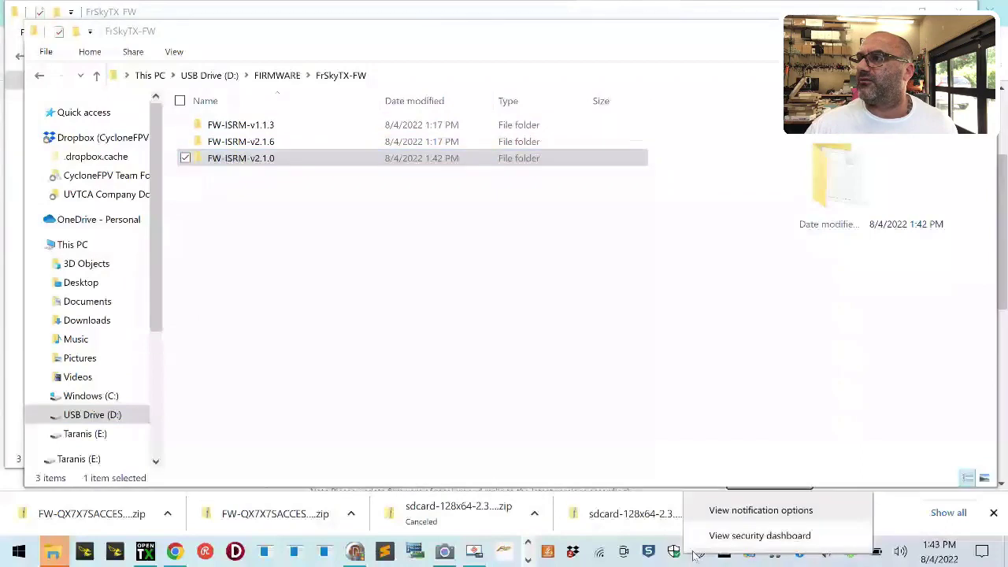
Step: Open the Safely Remove Hardware options for the connected USB drives
{"action": "left_click", "coordinate": [695, 557]}
{"action": "left_click", "coordinate": [696, 560]}
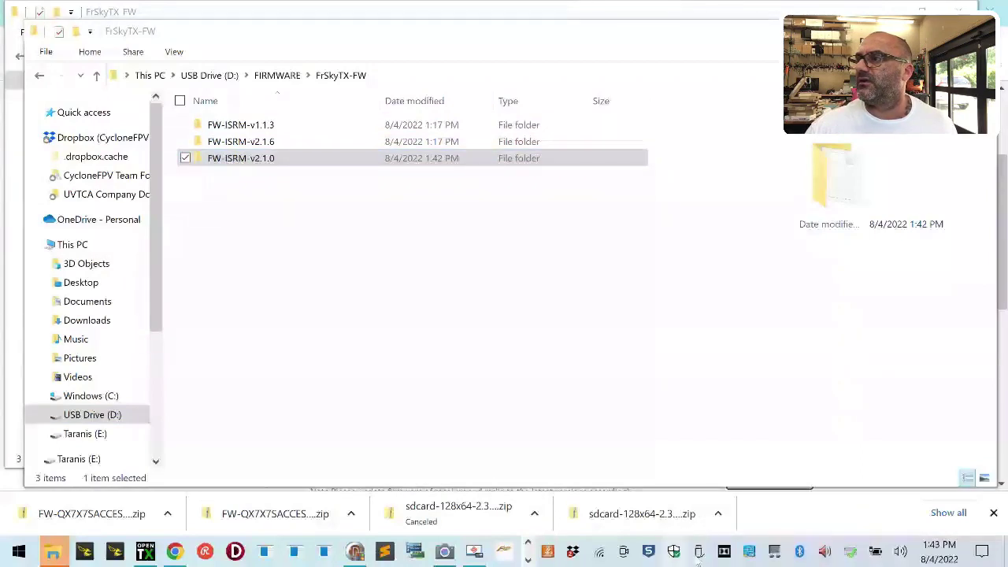
{"action": "left_click", "coordinate": [698, 561]}
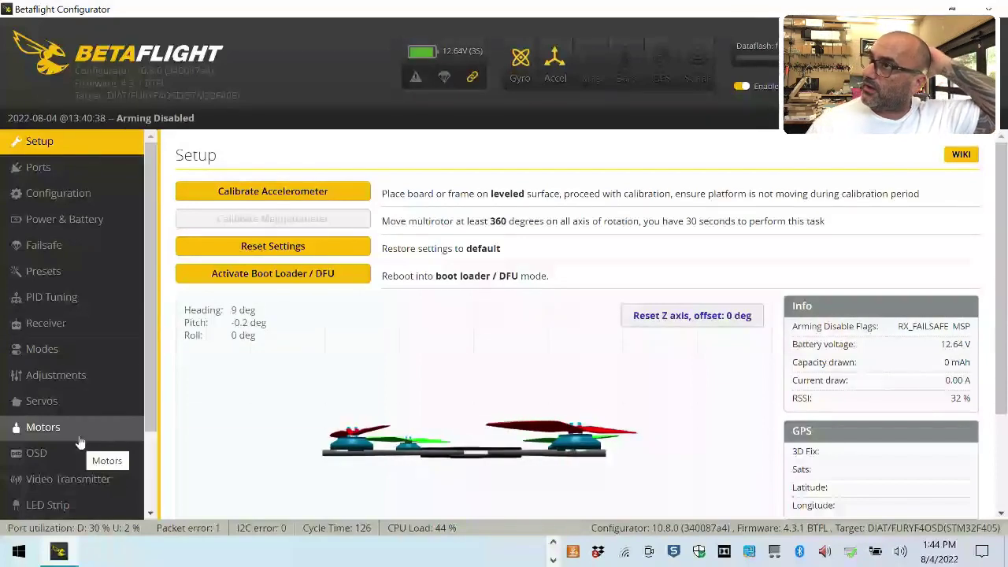
Step: Set the quad's ESC/motor protocol to ONESHOT125 in Betaflight Configurator, then save and reboot the flight controller
{"action": "scroll", "coordinate": [94, 370], "scroll_direction": "down", "scroll_amount": 2}
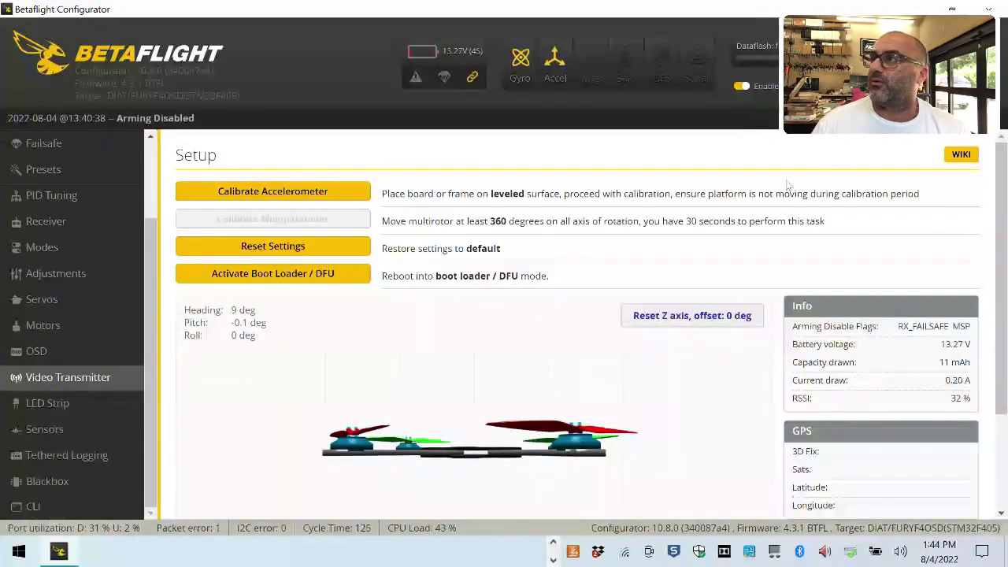
{"action": "left_click", "coordinate": [44, 302]}
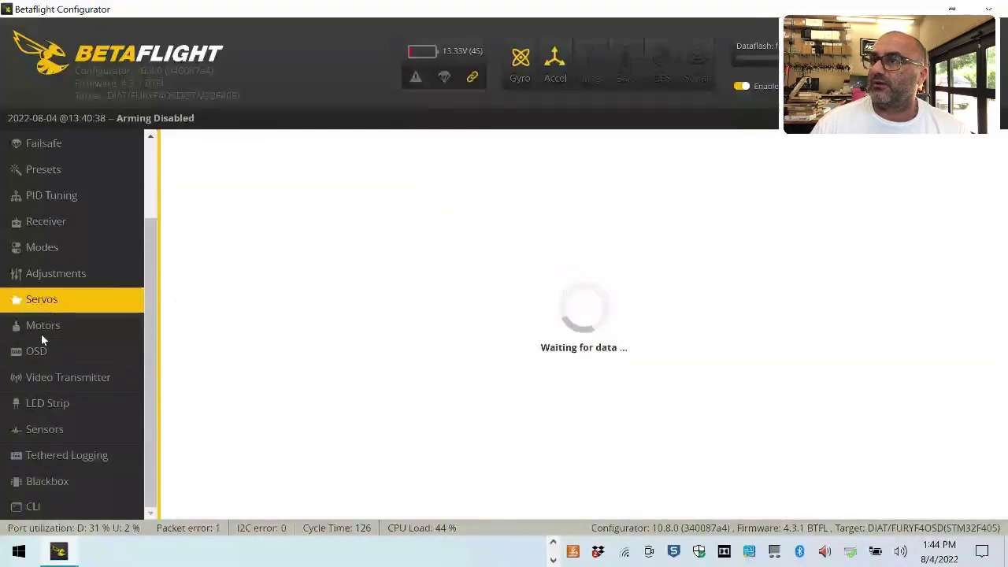
{"action": "left_click", "coordinate": [42, 333]}
{"action": "scroll", "coordinate": [365, 367], "scroll_direction": "down", "scroll_amount": 3}
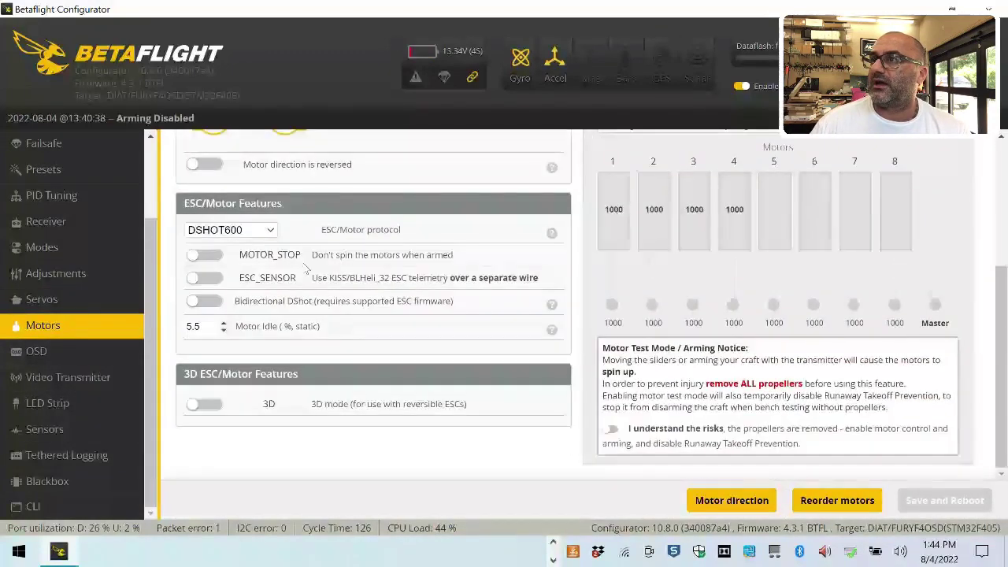
{"action": "left_click", "coordinate": [270, 230]}
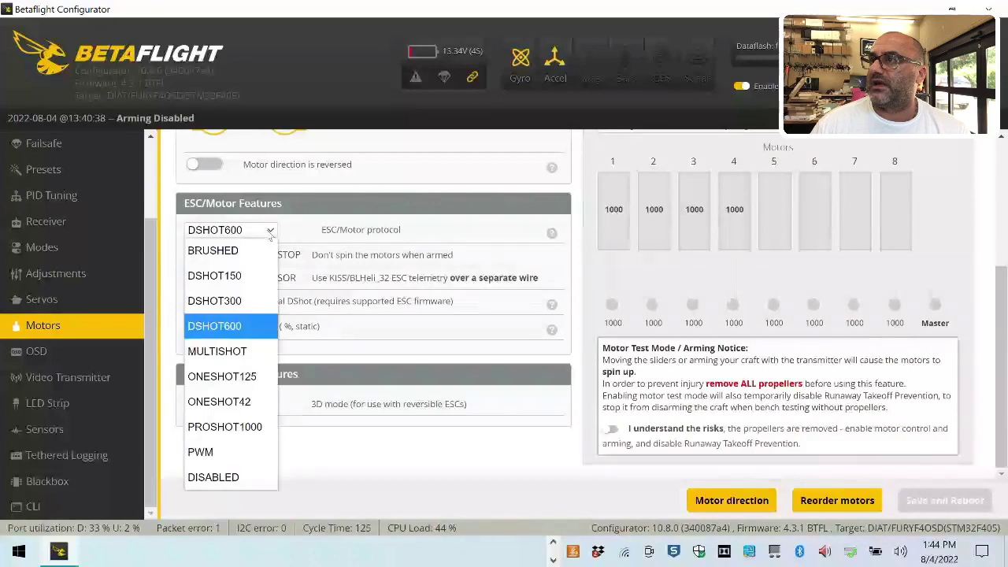
{"action": "left_click", "coordinate": [236, 376]}
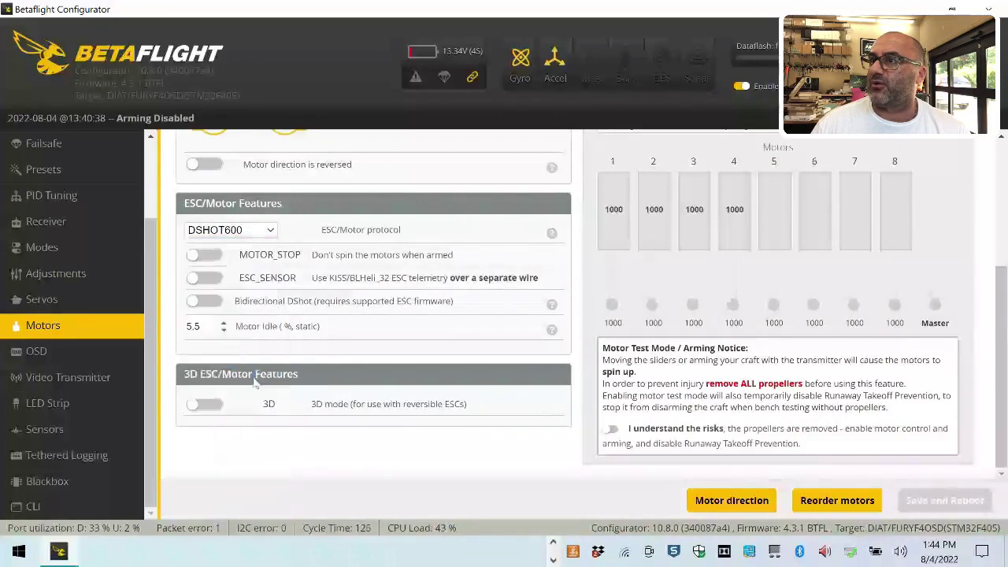
{"action": "scroll", "coordinate": [406, 372], "scroll_direction": "up", "scroll_amount": 5}
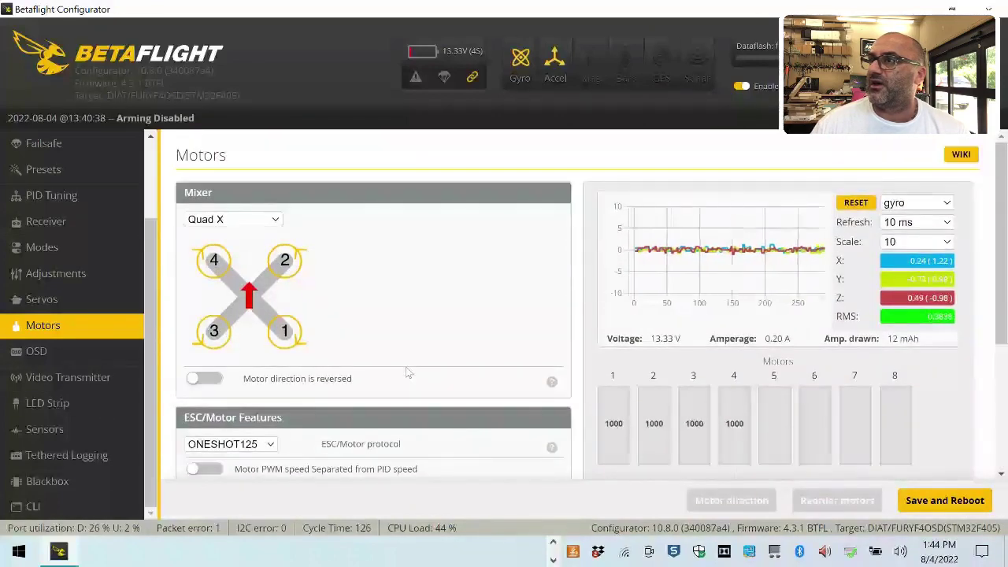
{"action": "scroll", "coordinate": [406, 372], "scroll_direction": "down", "scroll_amount": 4}
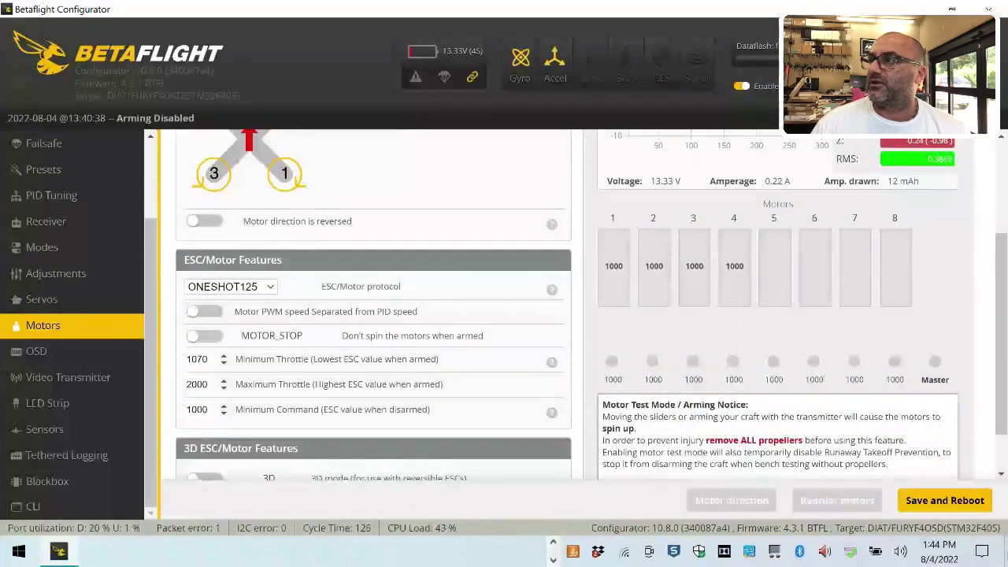
{"action": "left_click", "coordinate": [945, 500]}
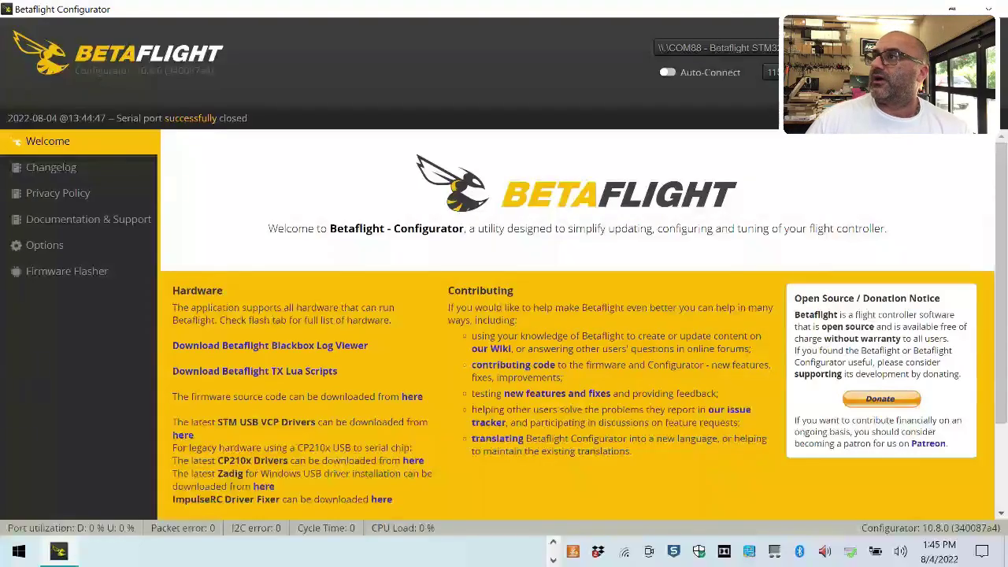
Step: Switch to BLHeliSuite, connect on COM 88, read the setup of the four ESCs, and disconnect
{"action": "left_click", "coordinate": [554, 545]}
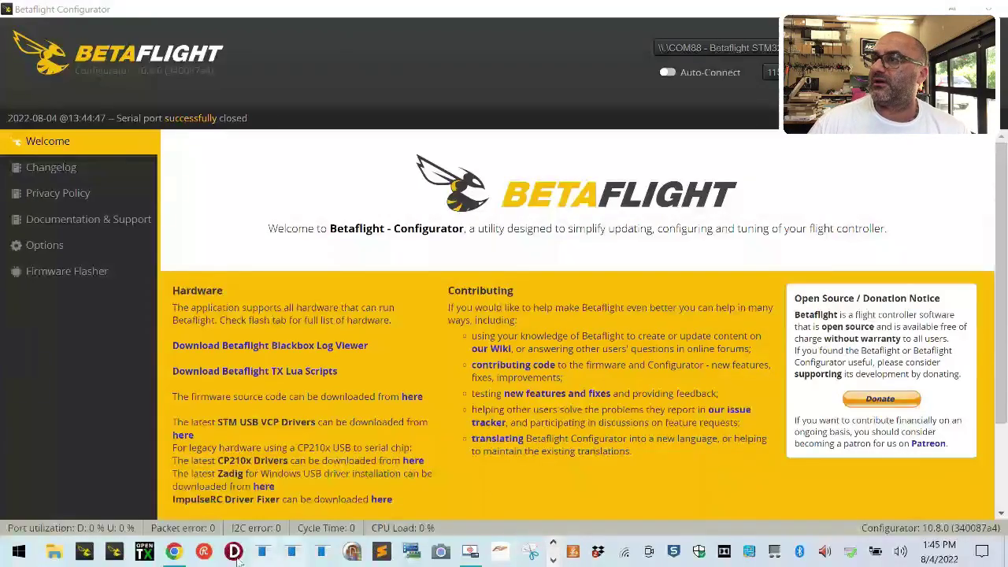
{"action": "left_click", "coordinate": [351, 551]}
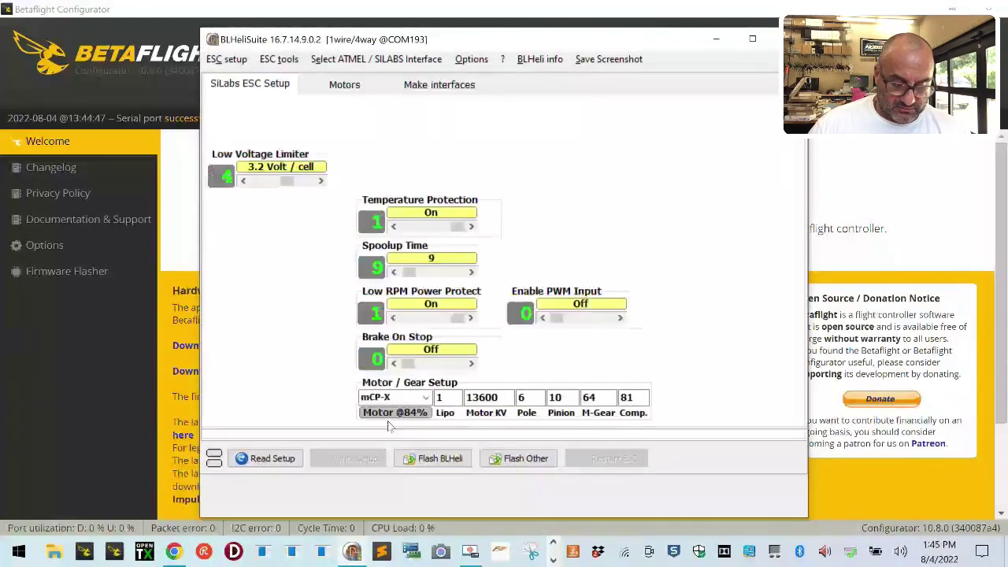
{"action": "left_click", "coordinate": [260, 483]}
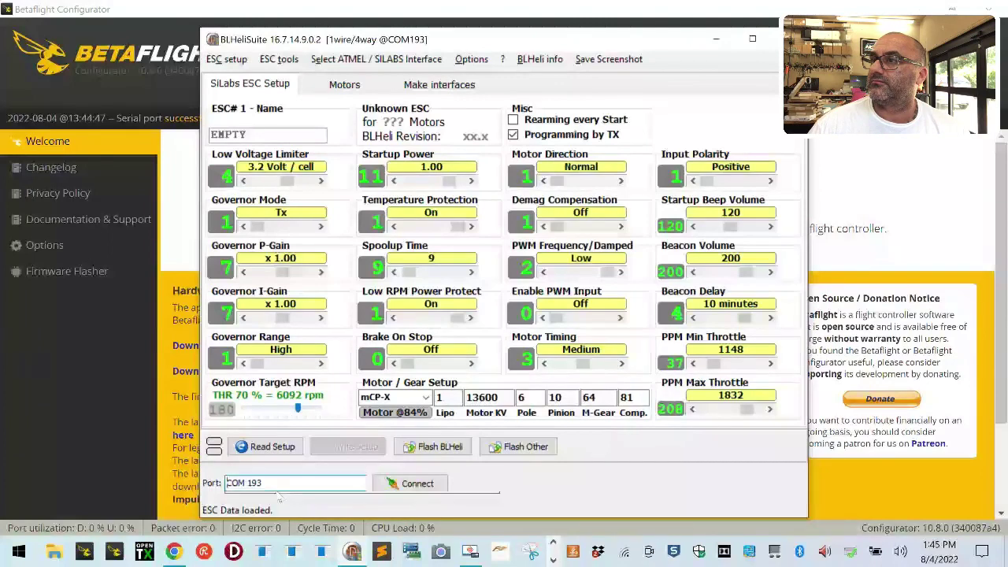
{"action": "left_click", "coordinate": [248, 494]}
{"action": "left_click", "coordinate": [271, 446]}
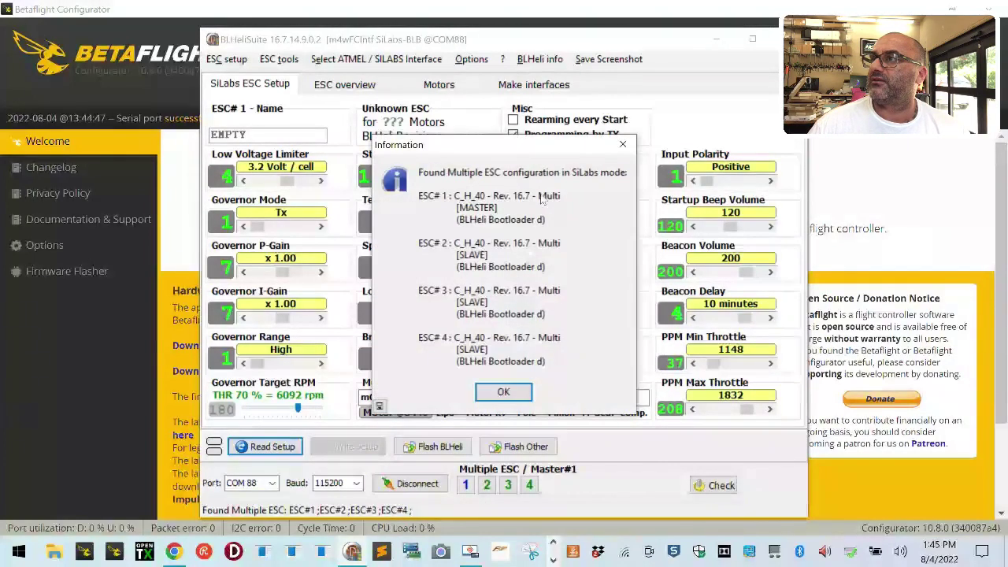
{"action": "left_click", "coordinate": [502, 389]}
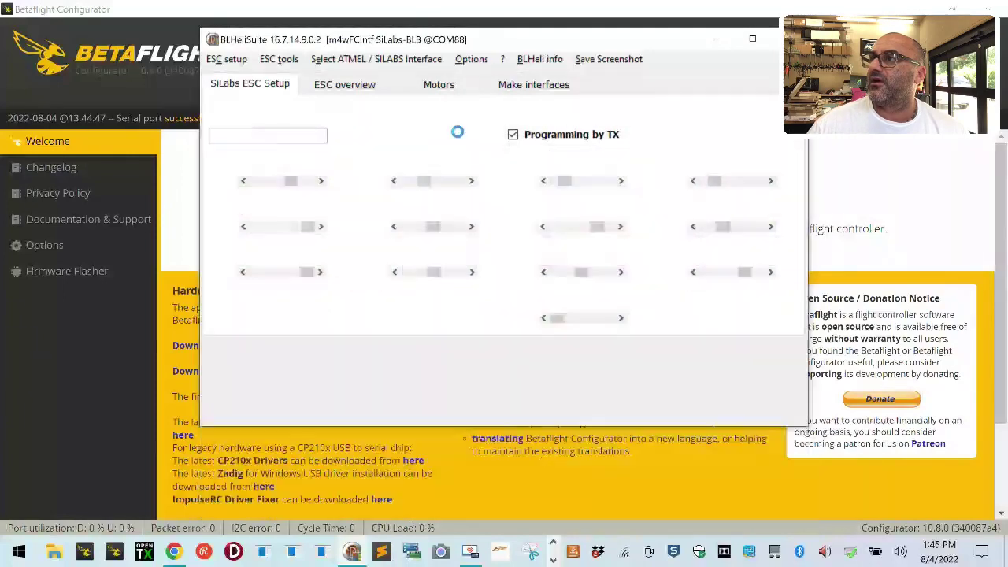
{"action": "left_click", "coordinate": [507, 256]}
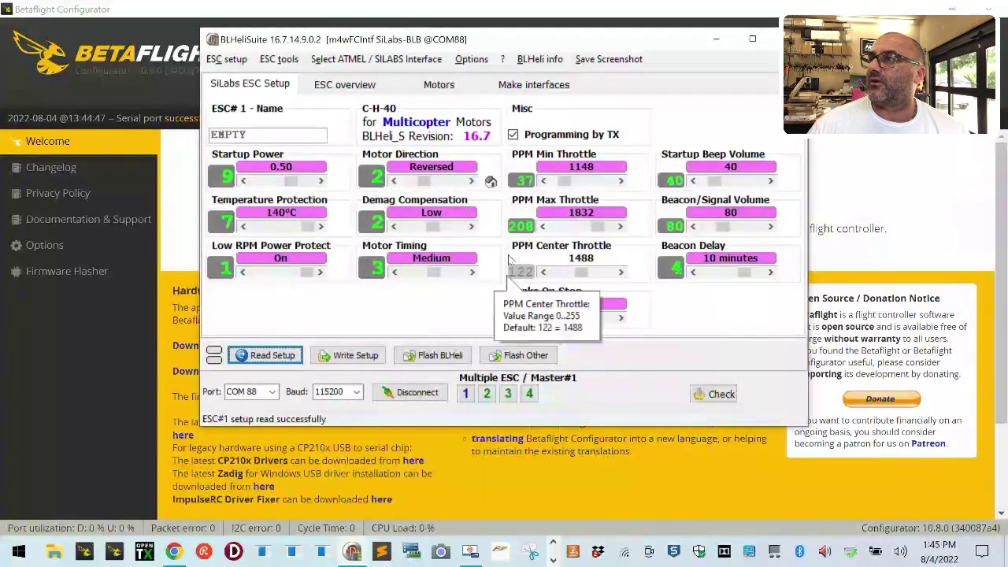
{"action": "left_click", "coordinate": [396, 398]}
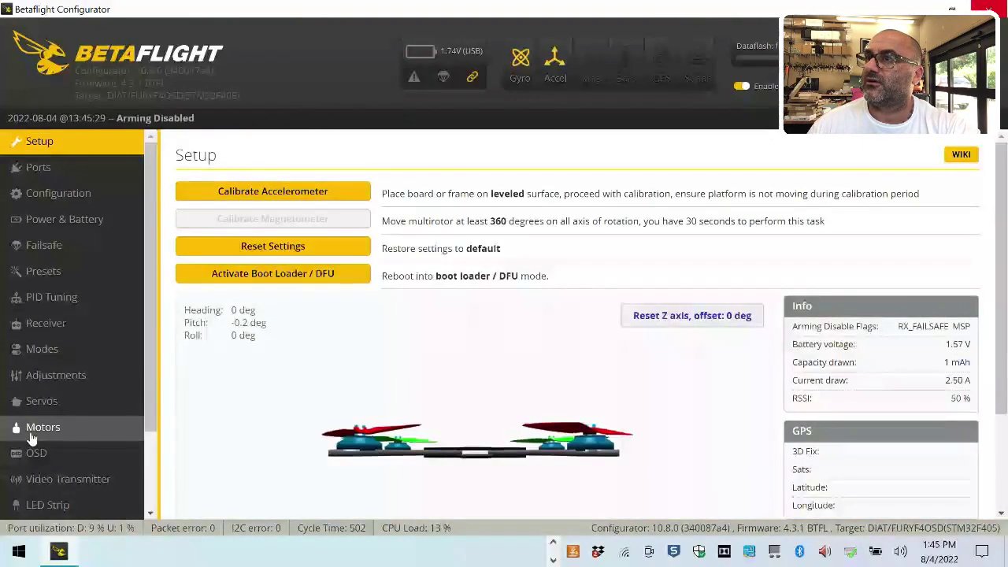
Step: Calibrate the ESC throttle range in Betaflight's motor test mode by setting the master output to 2000 and back to 1000
{"action": "left_click", "coordinate": [47, 426]}
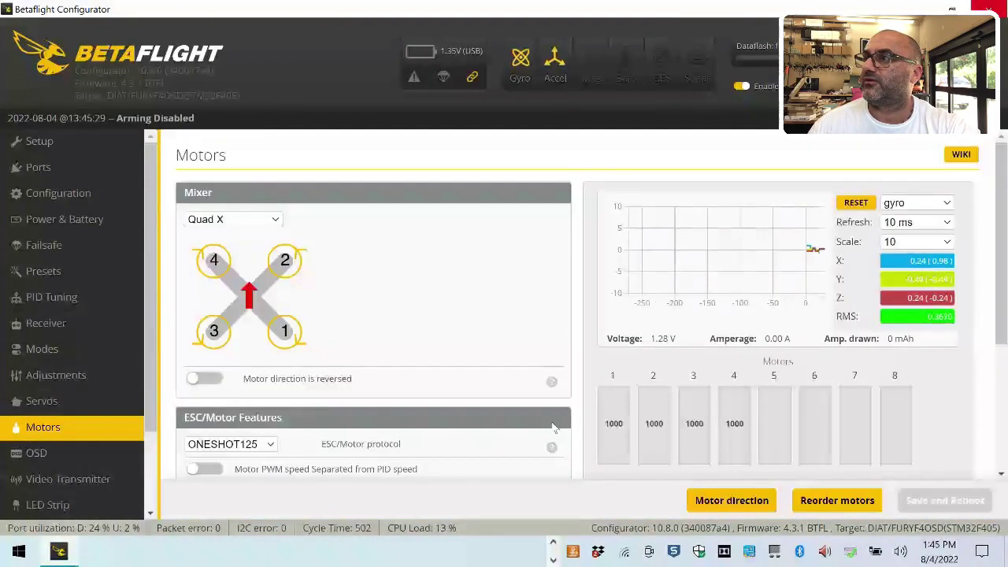
{"action": "scroll", "coordinate": [555, 425], "scroll_direction": "down", "scroll_amount": 3}
{"action": "left_click", "coordinate": [606, 431]}
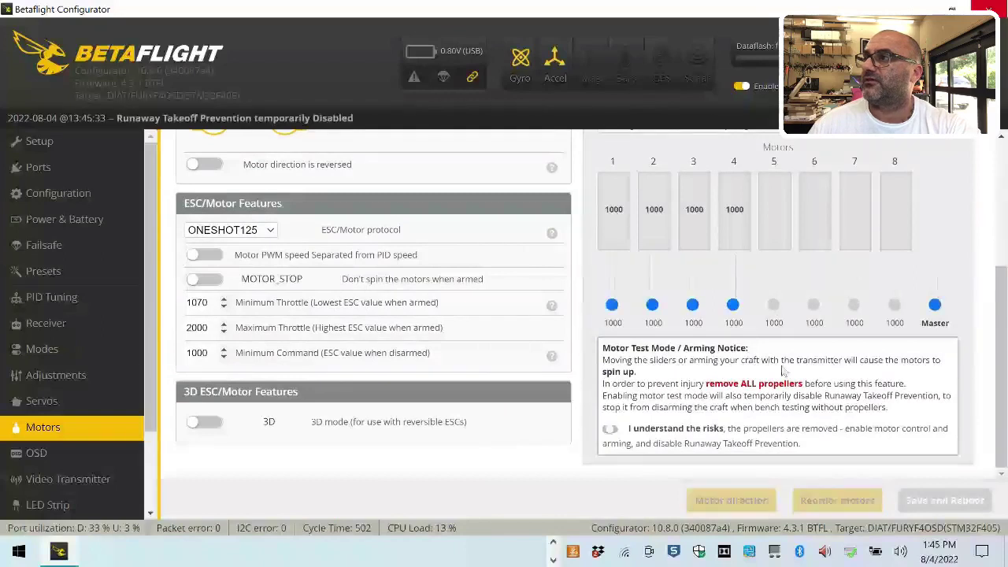
{"action": "left_click_drag", "start_coordinate": [935, 304], "coordinate": [941, 144]}
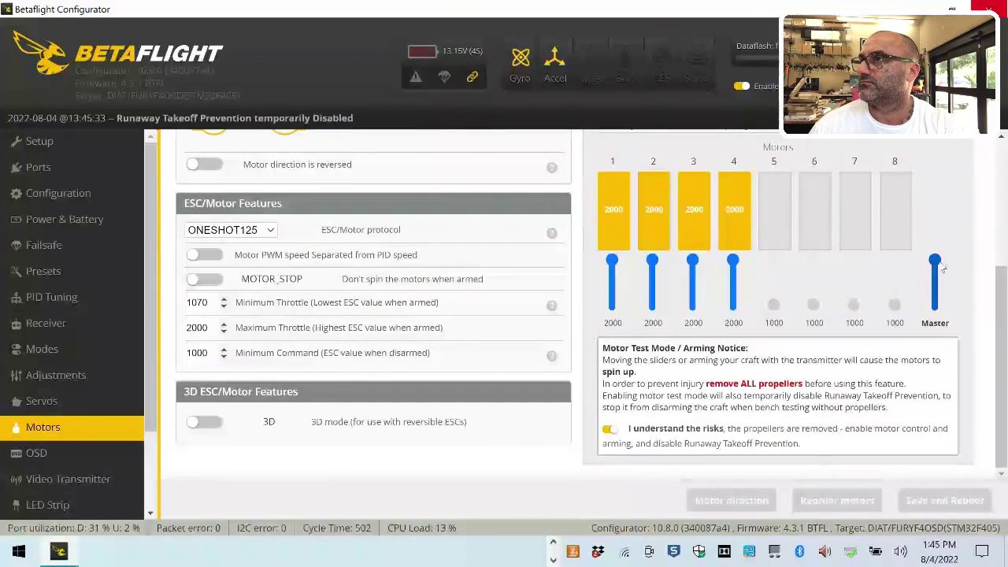
{"action": "left_click_drag", "start_coordinate": [935, 261], "coordinate": [931, 446]}
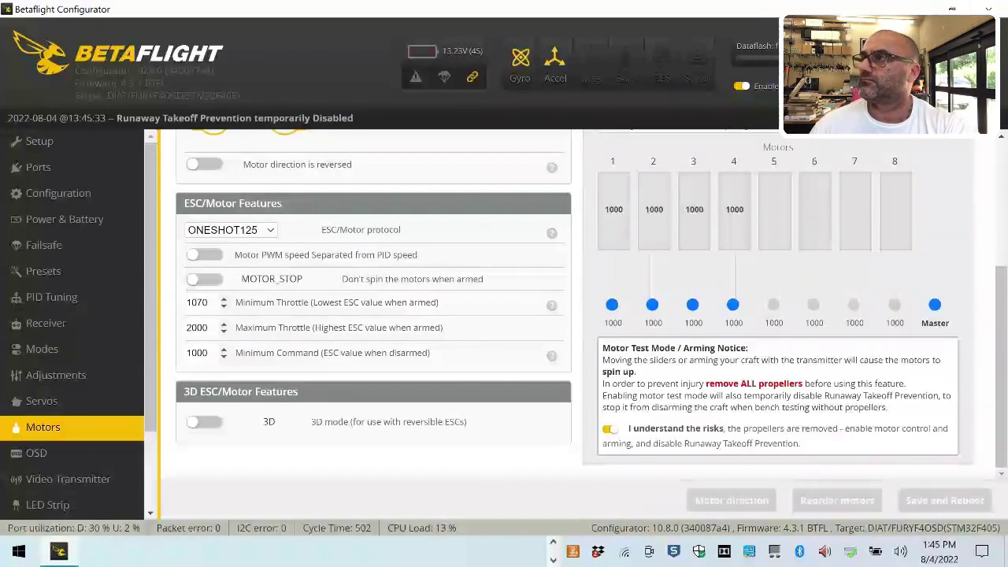
{"action": "left_click", "coordinate": [607, 431]}
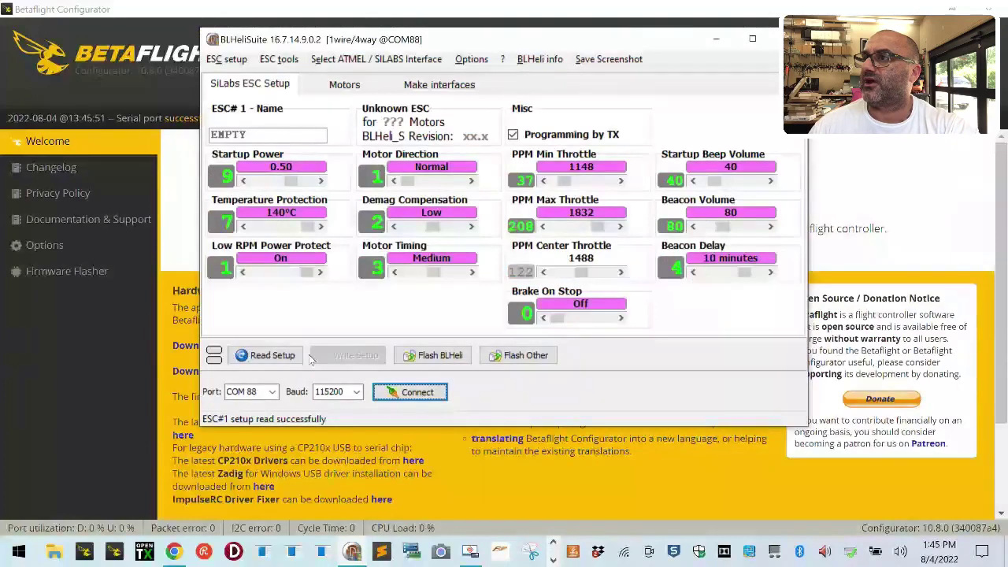
Step: Read the ESC setups again in BLHeliSuite and check the PPM minimum and maximum throttle of each ESC
{"action": "left_click", "coordinate": [264, 355]}
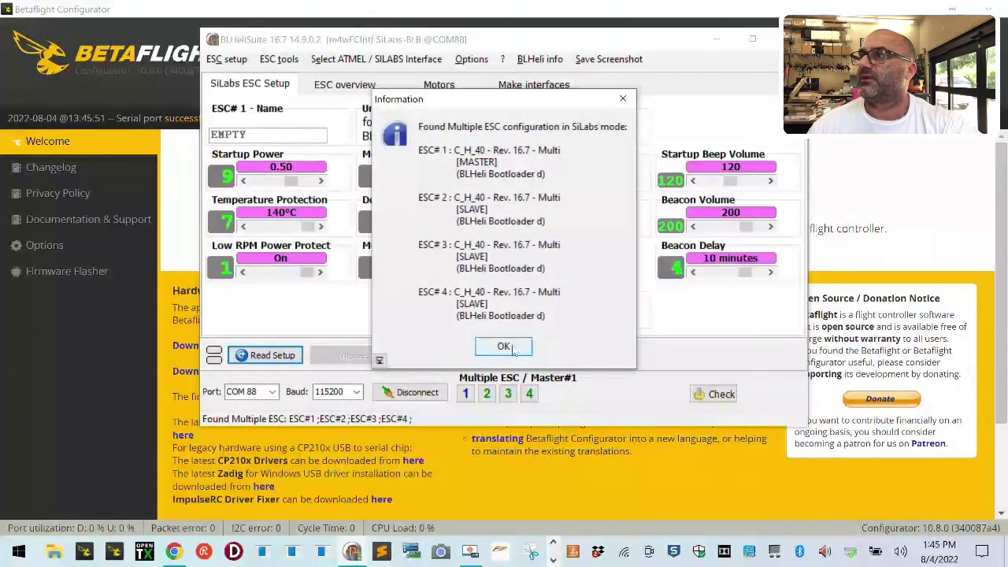
{"action": "left_click", "coordinate": [504, 345]}
{"action": "left_click", "coordinate": [500, 256]}
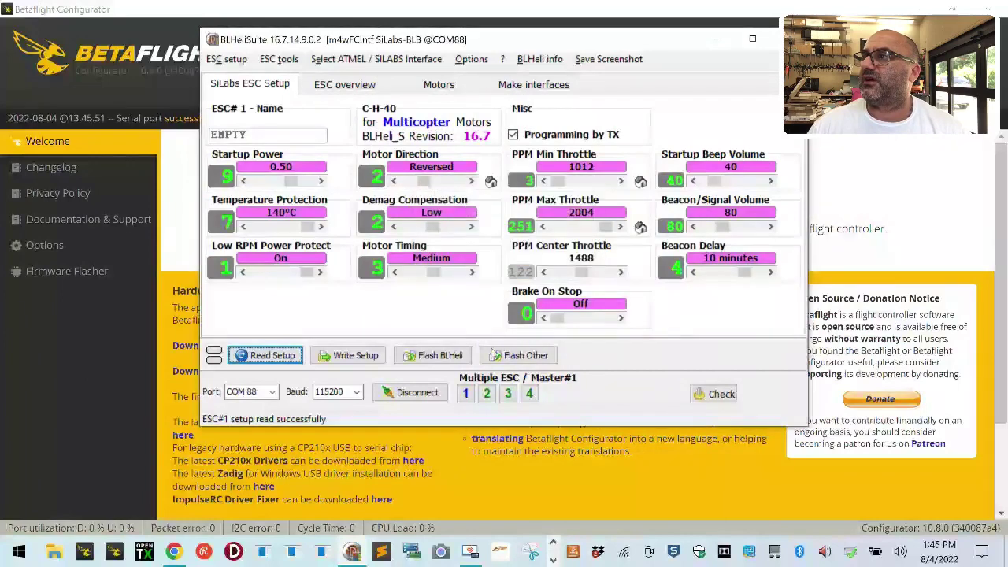
{"action": "left_click", "coordinate": [465, 394]}
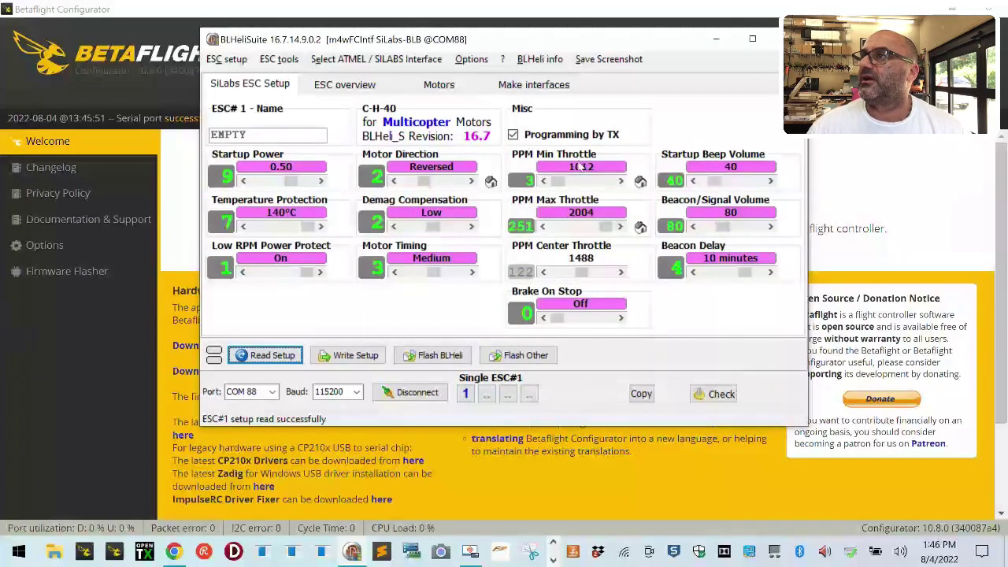
{"action": "left_click", "coordinate": [486, 394]}
{"action": "left_click", "coordinate": [508, 393]}
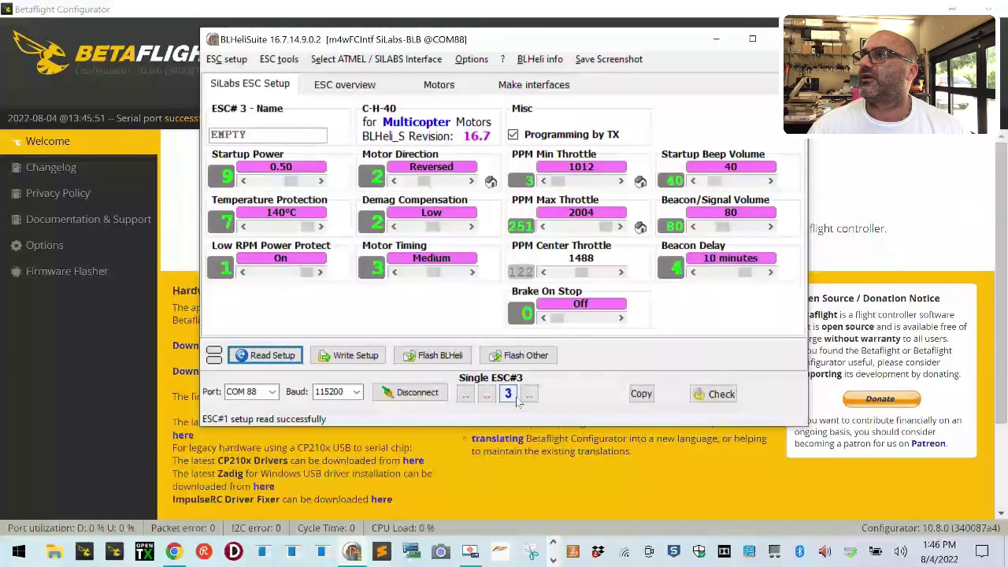
{"action": "left_click", "coordinate": [530, 393]}
{"action": "left_click", "coordinate": [529, 394]}
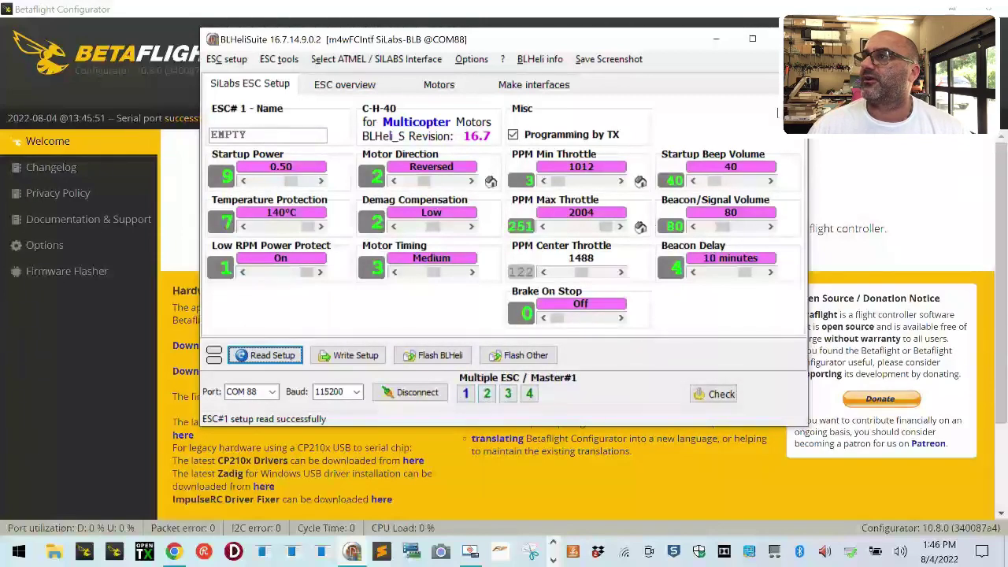
Step: Turn off Programming by TX, write the setup to all four ESCs, and disconnect BLHeliSuite
{"action": "left_click", "coordinate": [344, 355]}
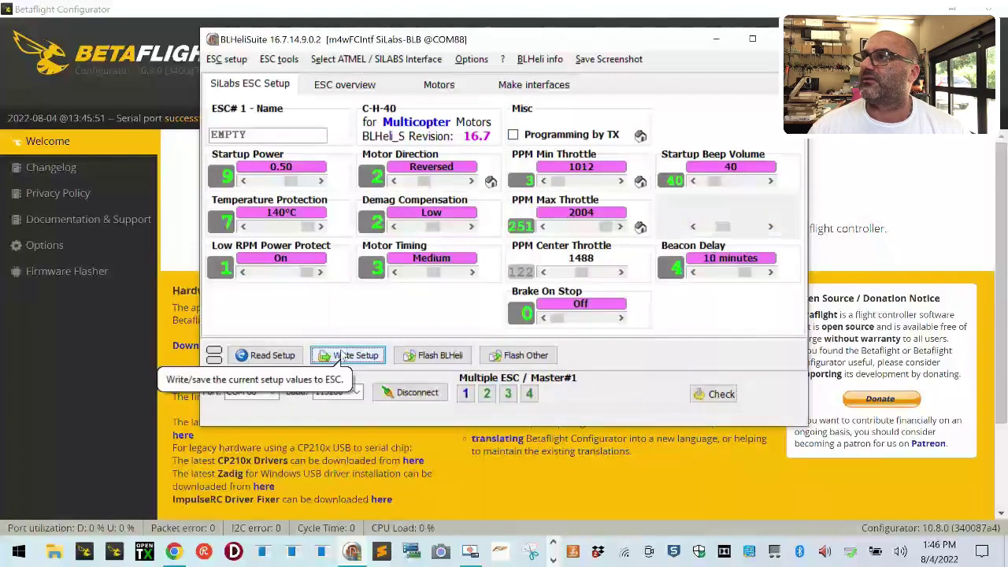
{"action": "left_click", "coordinate": [504, 299]}
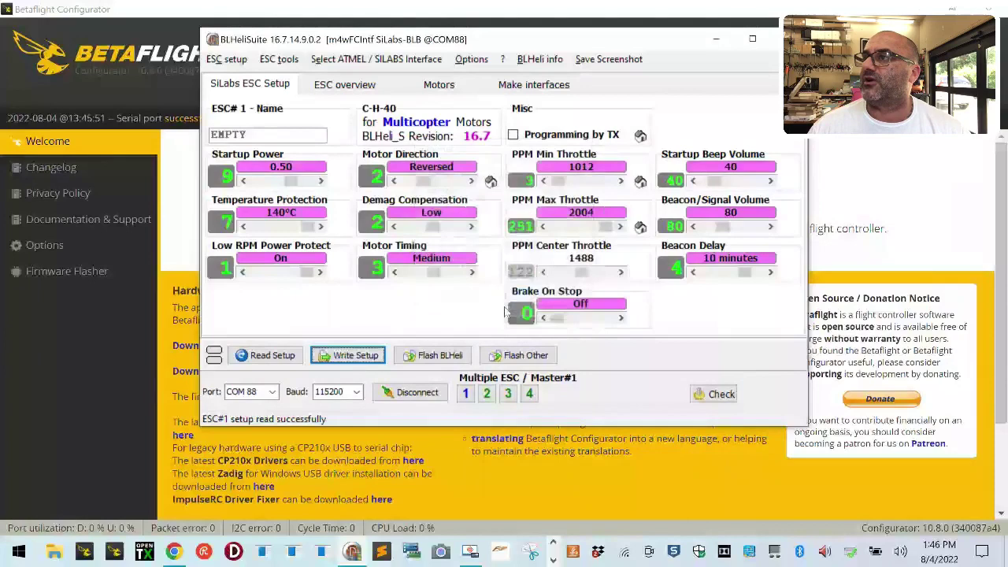
{"action": "left_click", "coordinate": [410, 392]}
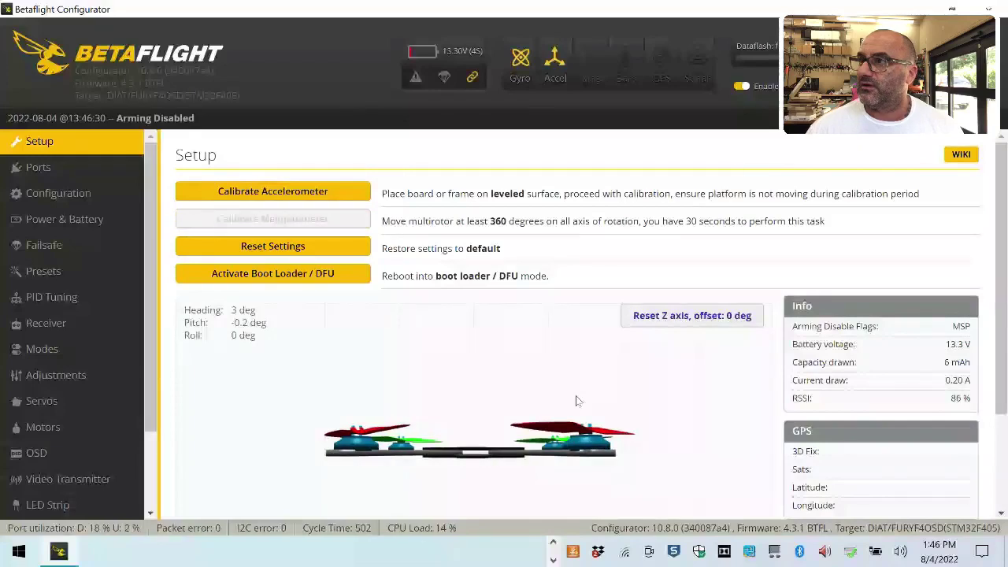
Step: Enable Betaflight's motor test mode and briefly run the motors individually to check them against the Quad X diagram
{"action": "scroll", "coordinate": [259, 401], "scroll_direction": "down", "scroll_amount": 2}
{"action": "left_click", "coordinate": [66, 424]}
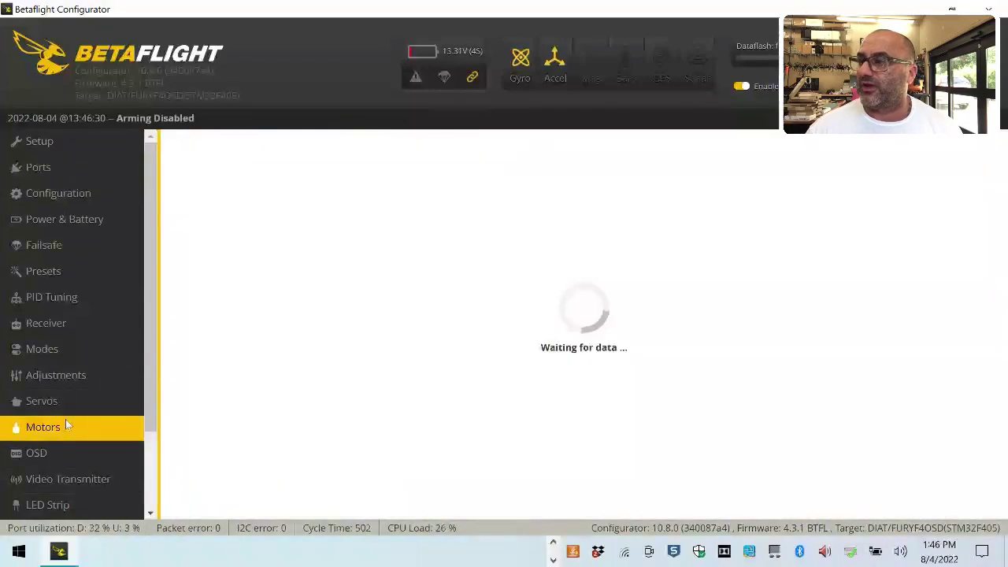
{"action": "scroll", "coordinate": [630, 463], "scroll_direction": "down", "scroll_amount": 3}
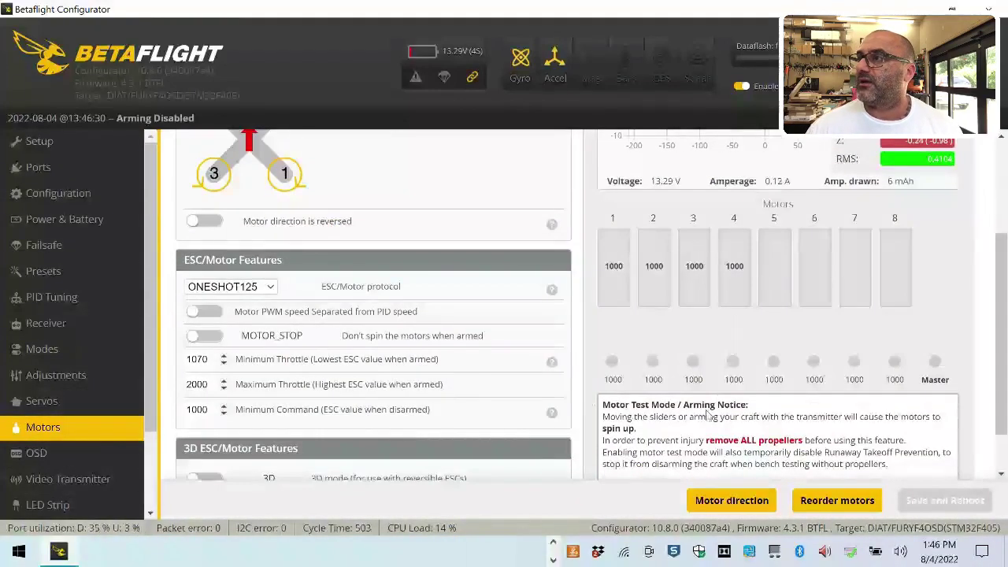
{"action": "scroll", "coordinate": [639, 457], "scroll_direction": "down", "scroll_amount": 1}
{"action": "left_click", "coordinate": [611, 430]}
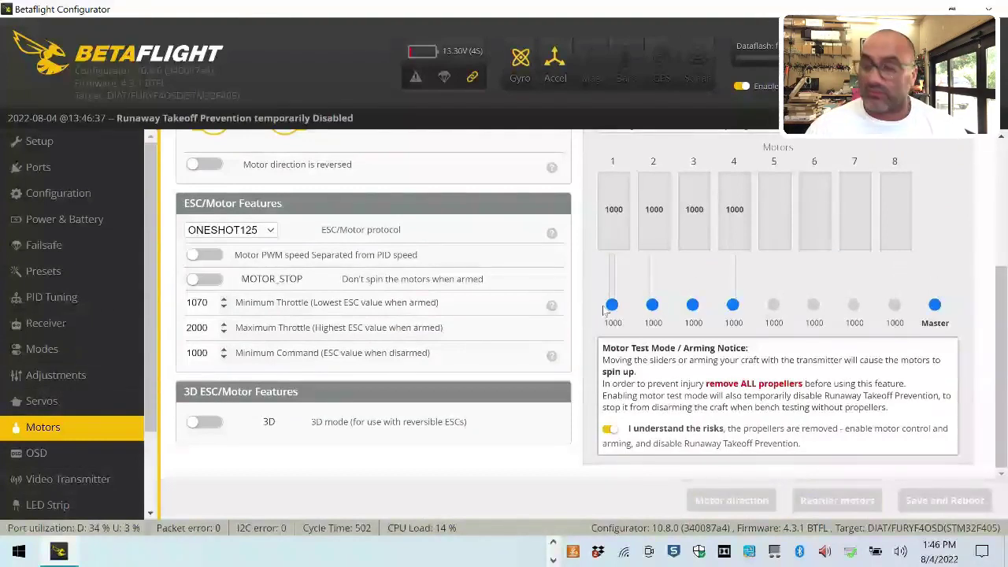
{"action": "left_click_drag", "start_coordinate": [611, 306], "coordinate": [603, 334]}
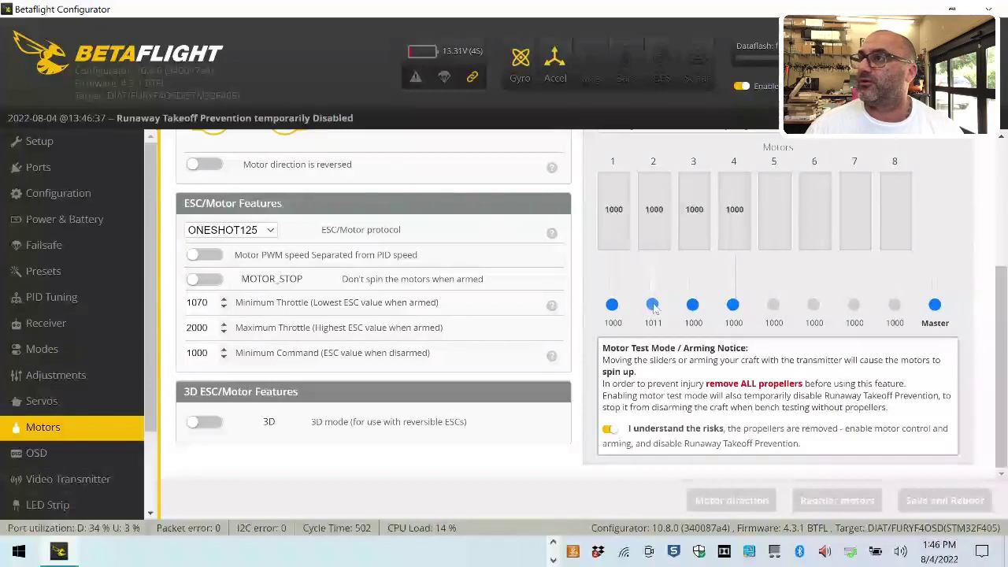
{"action": "left_click_drag", "start_coordinate": [652, 310], "coordinate": [733, 304]}
{"action": "scroll", "coordinate": [463, 331], "scroll_direction": "up", "scroll_amount": 2}
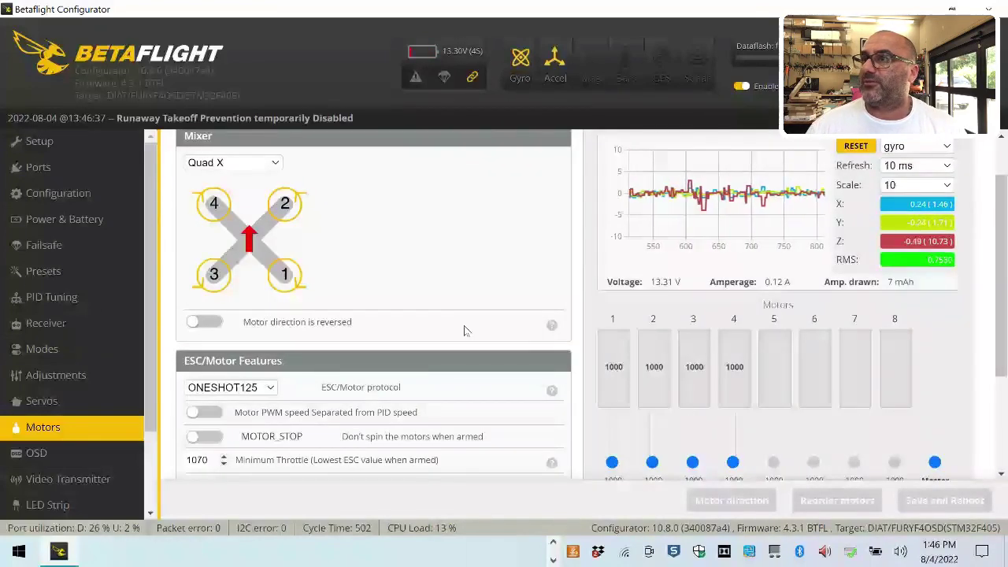
Step: Turn off Betaflight's motor test mode, switch to BLHeliSuite, connect to the flight controller, and read the setup of all four ESCs
{"action": "scroll", "coordinate": [464, 331], "scroll_direction": "down", "scroll_amount": 2}
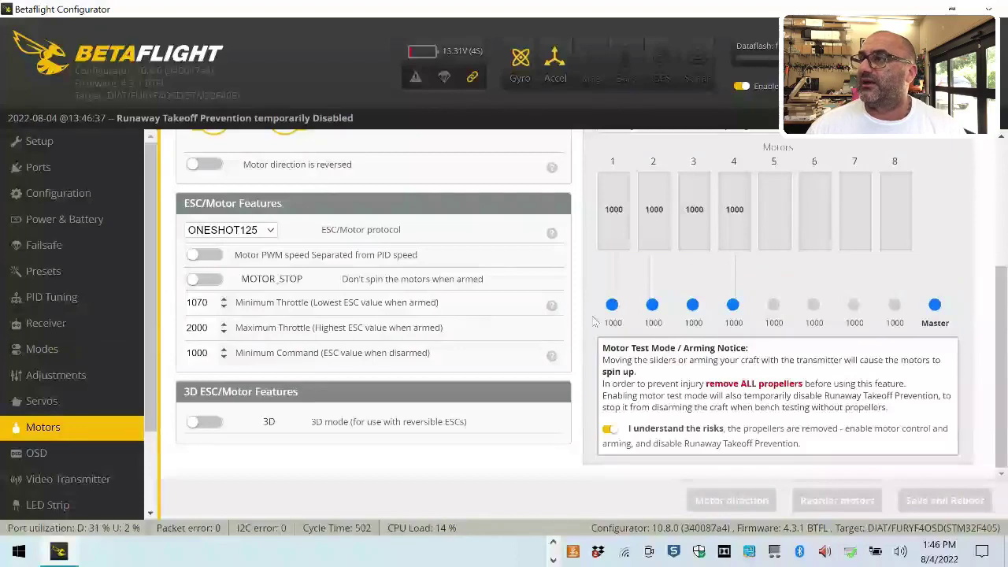
{"action": "left_click", "coordinate": [609, 431]}
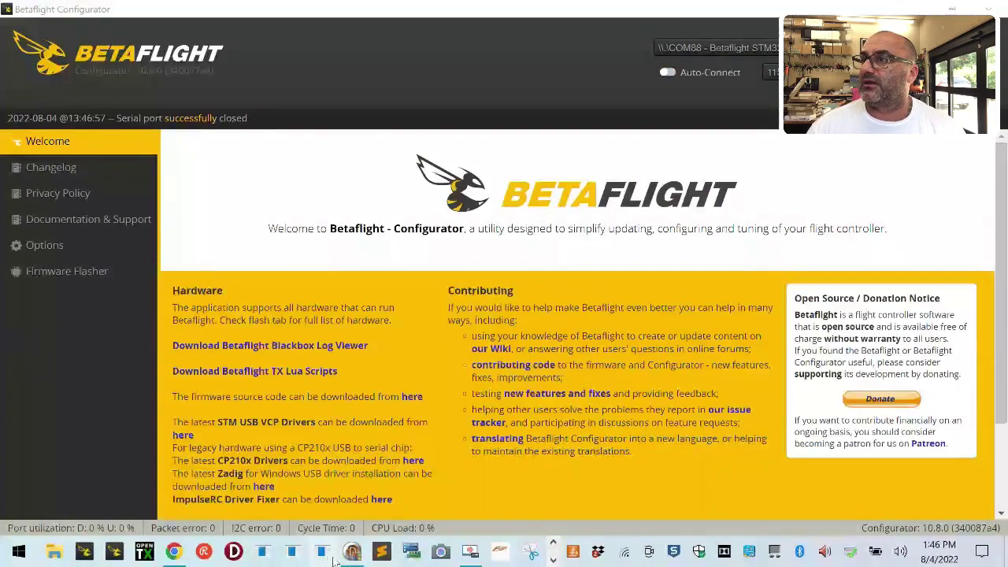
{"action": "left_click", "coordinate": [352, 551]}
{"action": "left_click", "coordinate": [409, 391]}
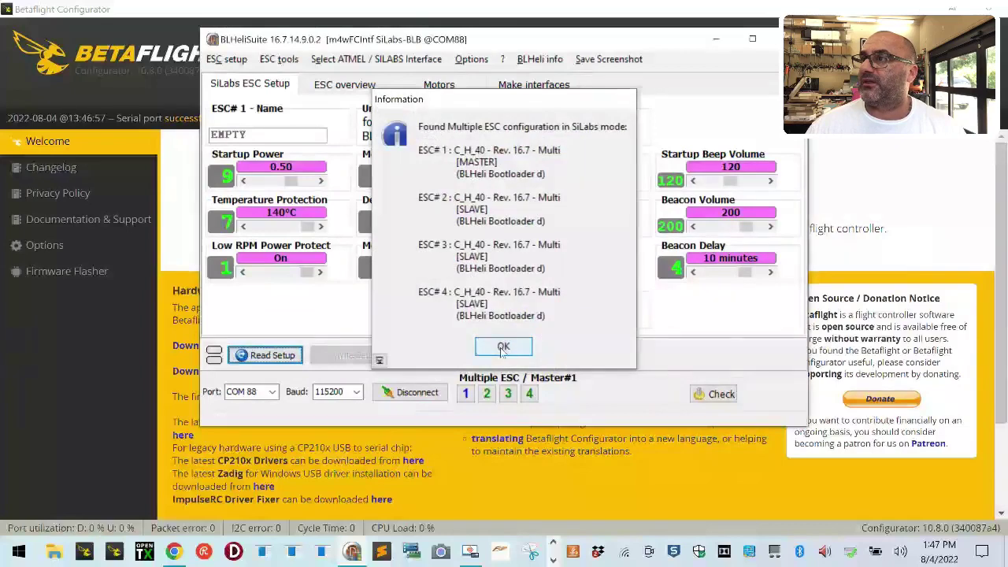
{"action": "left_click", "coordinate": [499, 344]}
{"action": "left_click", "coordinate": [503, 259]}
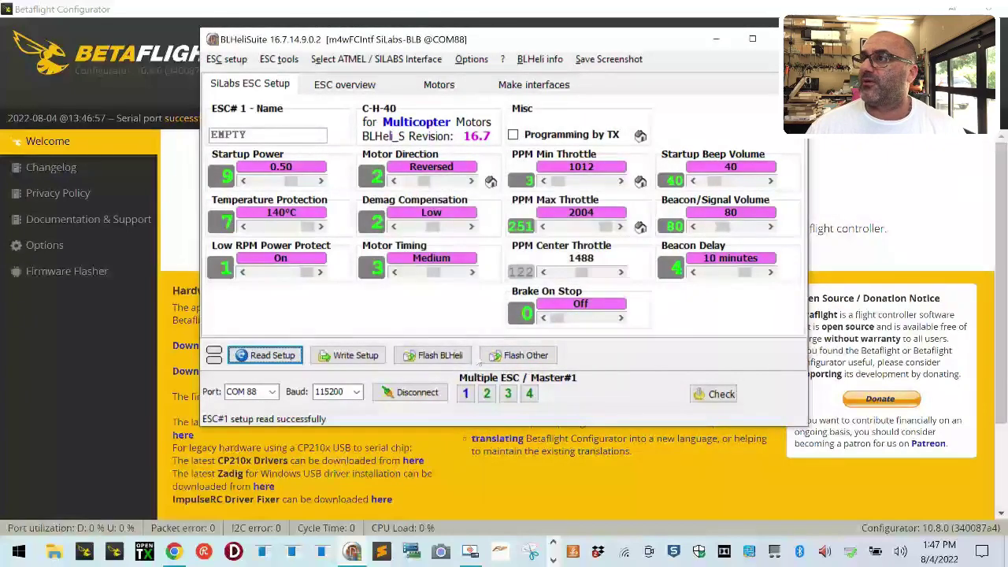
Step: Select only ESC 1, reread its setup, set its motor direction to Normal, and write the setup
{"action": "left_click", "coordinate": [465, 394]}
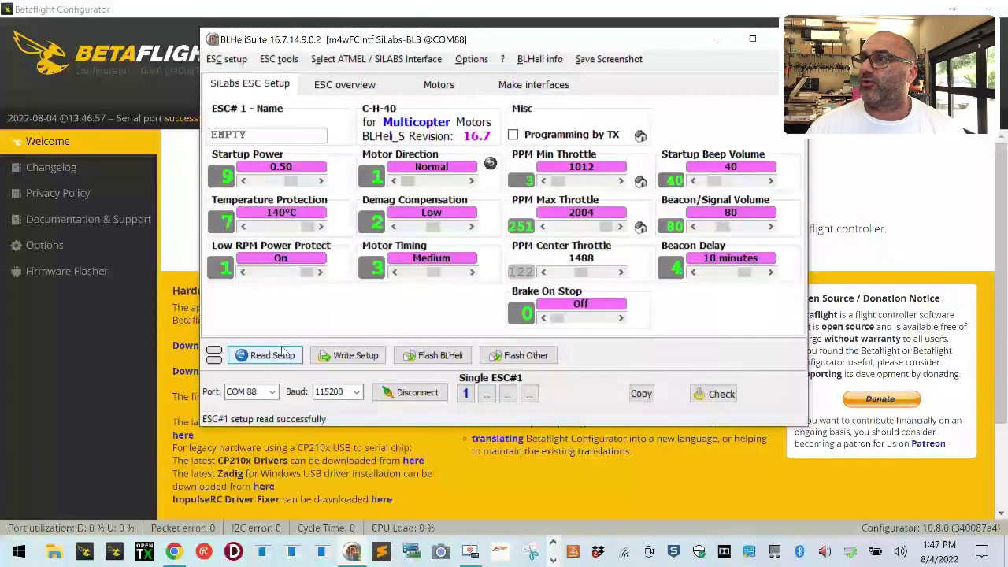
{"action": "left_click", "coordinate": [504, 258]}
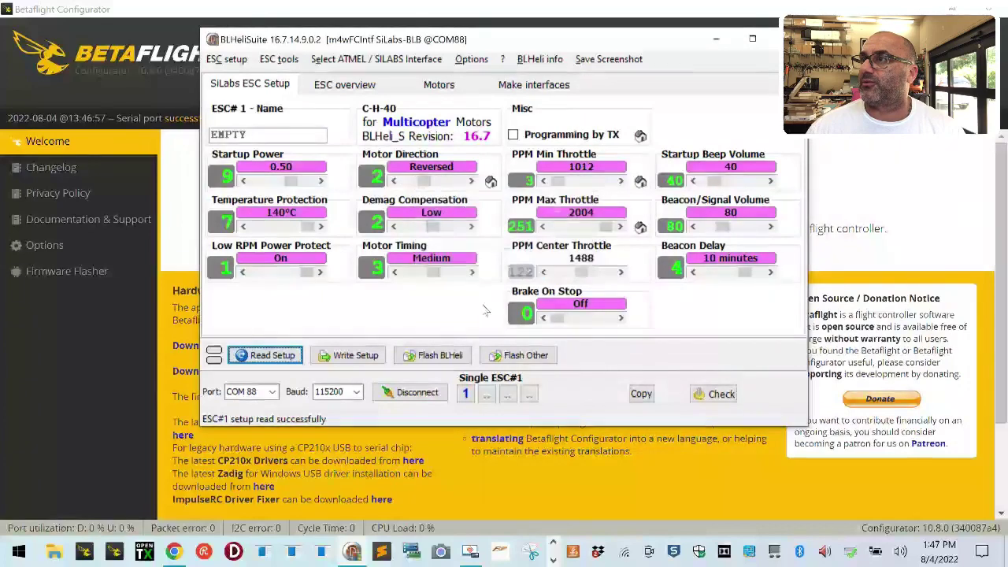
{"action": "left_click", "coordinate": [415, 181]}
{"action": "left_click", "coordinate": [355, 355]}
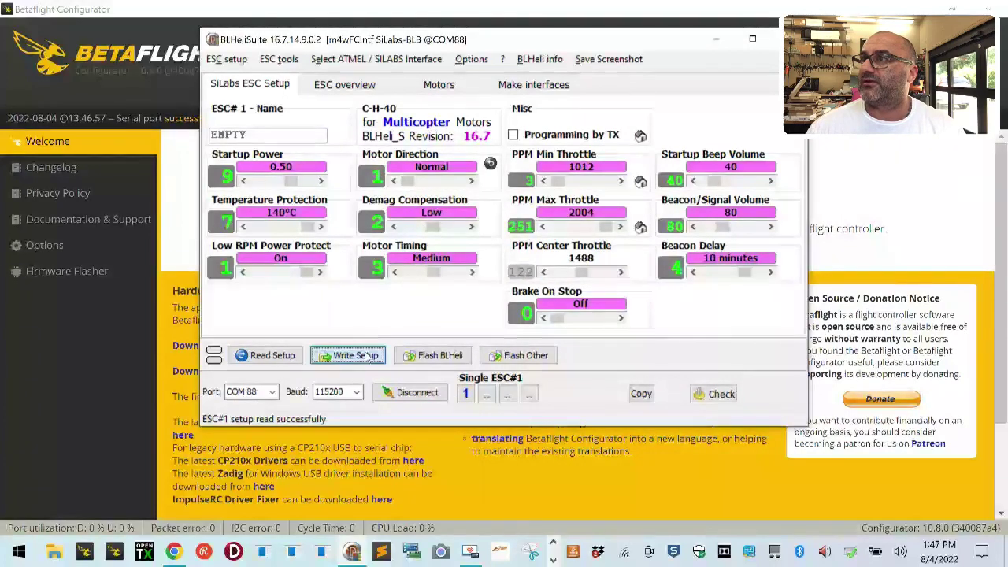
{"action": "left_click", "coordinate": [503, 259]}
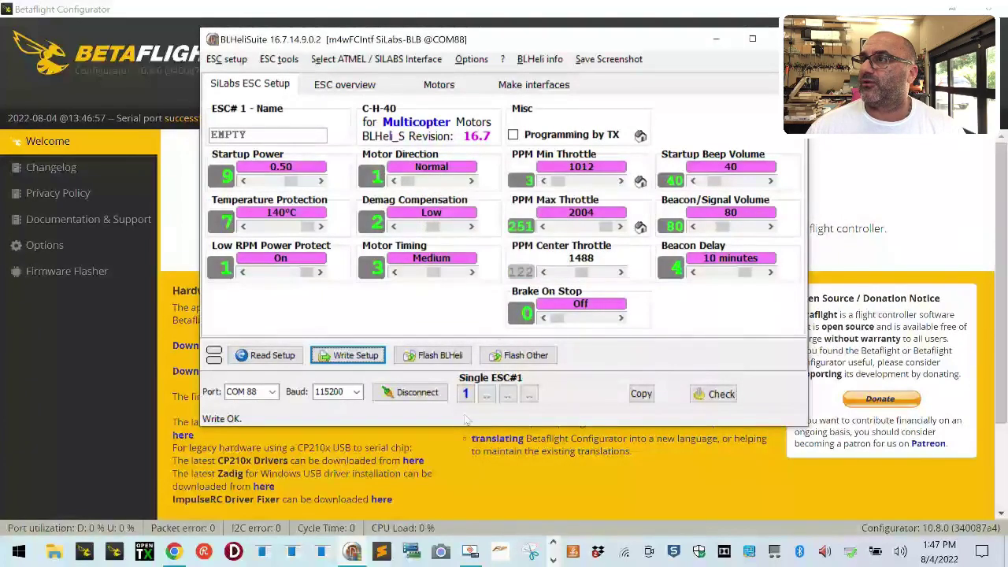
Step: Set the motor direction of ESC 2 to Normal and write its setup
{"action": "left_click", "coordinate": [484, 394]}
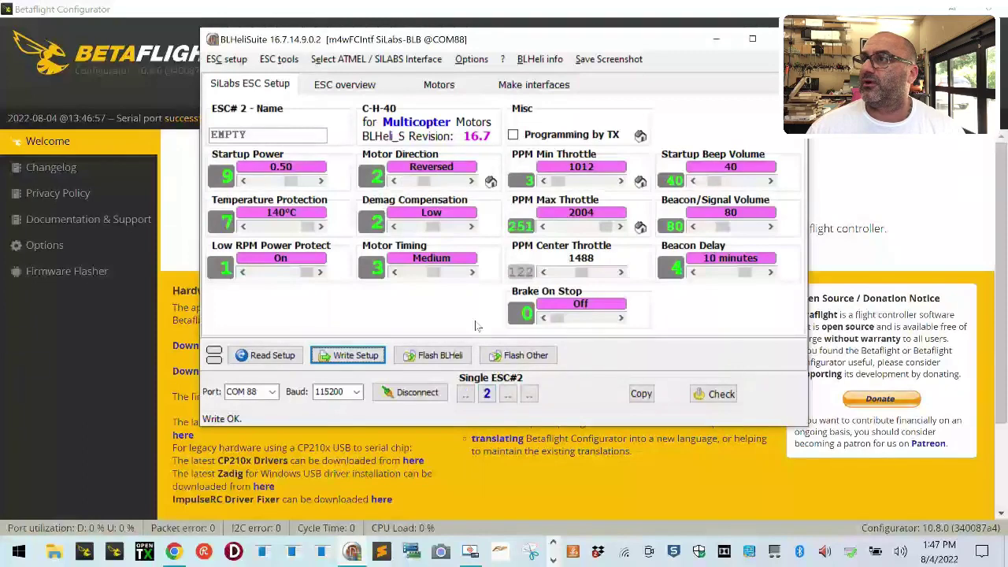
{"action": "left_click", "coordinate": [409, 182]}
{"action": "left_click", "coordinate": [346, 355]}
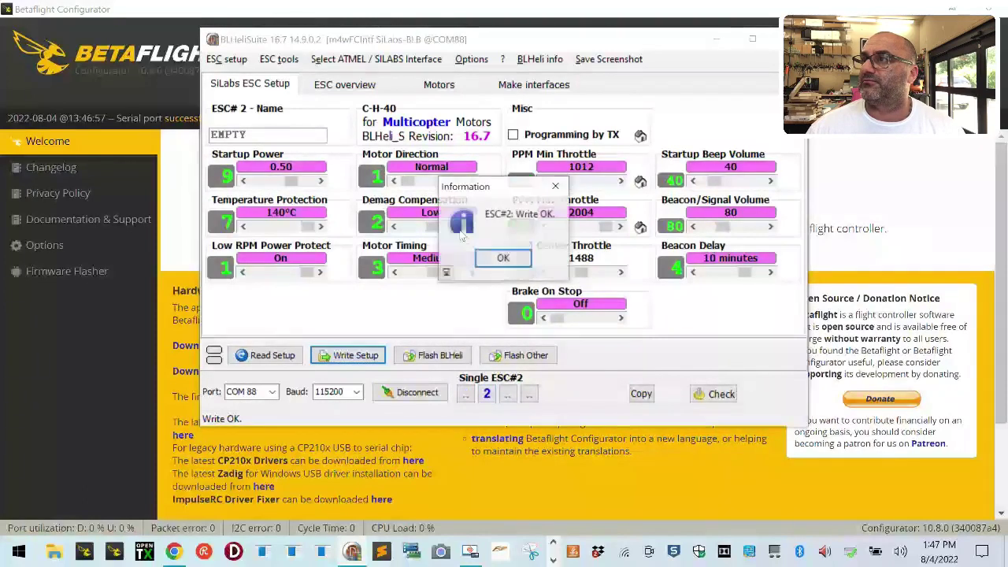
{"action": "left_click", "coordinate": [503, 259]}
Step: Set the motor direction of ESC 3 to Normal and write its setup
{"action": "left_click", "coordinate": [508, 394]}
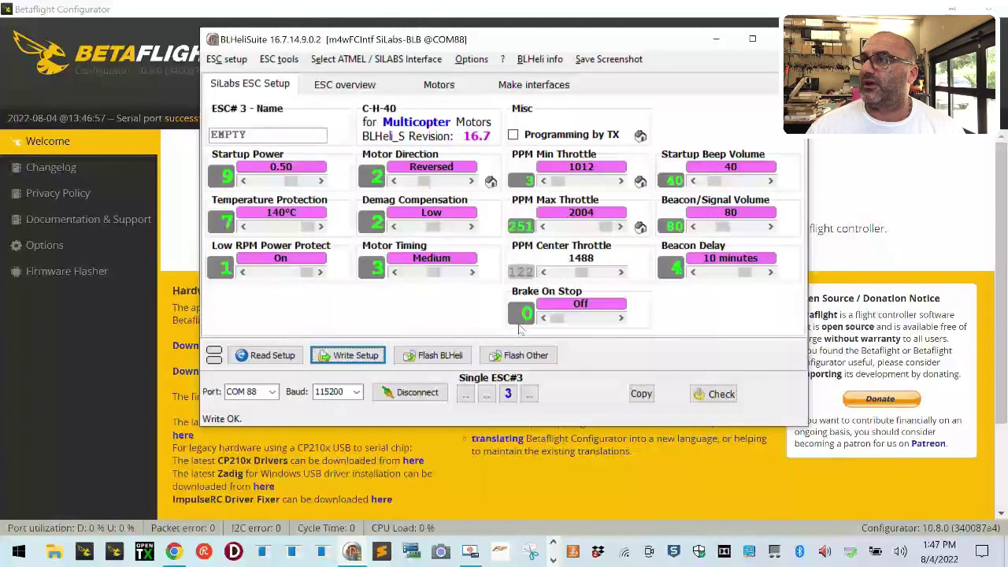
{"action": "left_click", "coordinate": [409, 180]}
{"action": "left_click", "coordinate": [346, 355]}
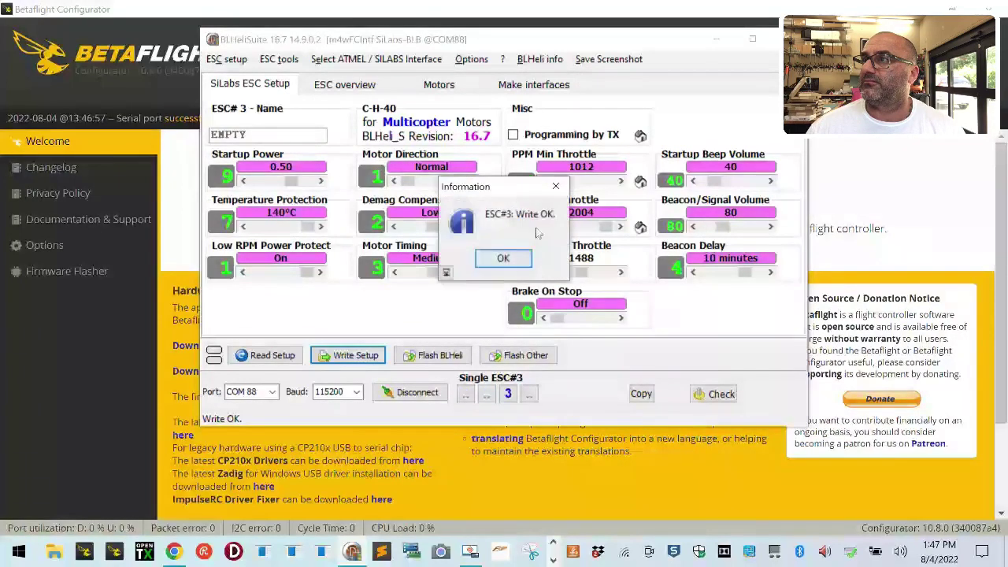
{"action": "left_click", "coordinate": [503, 258]}
Step: Set the motor direction of ESC 4 to Normal, write its setup, and disconnect BLHeliSuite
{"action": "left_click", "coordinate": [529, 393]}
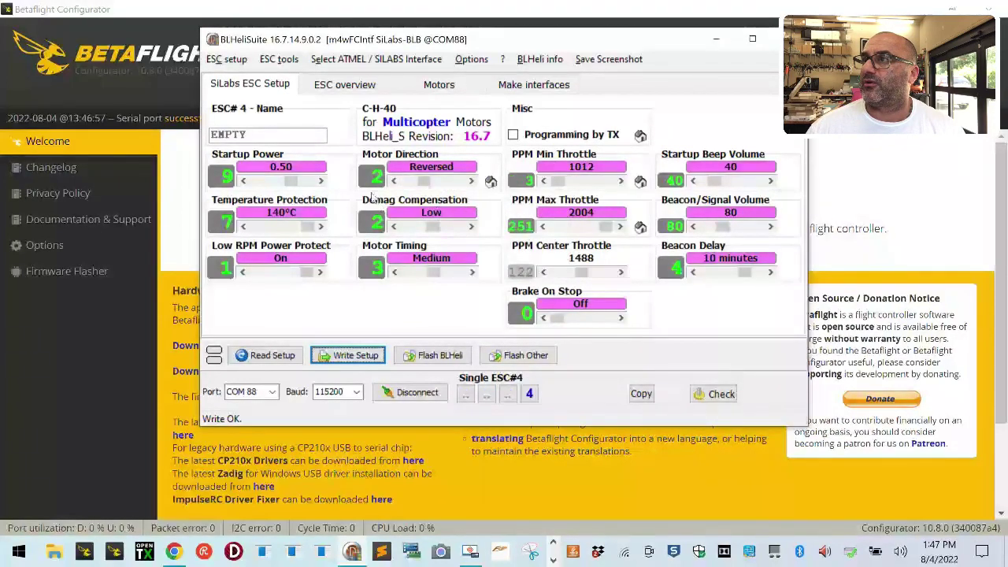
{"action": "left_click", "coordinate": [410, 182]}
{"action": "left_click", "coordinate": [346, 355]}
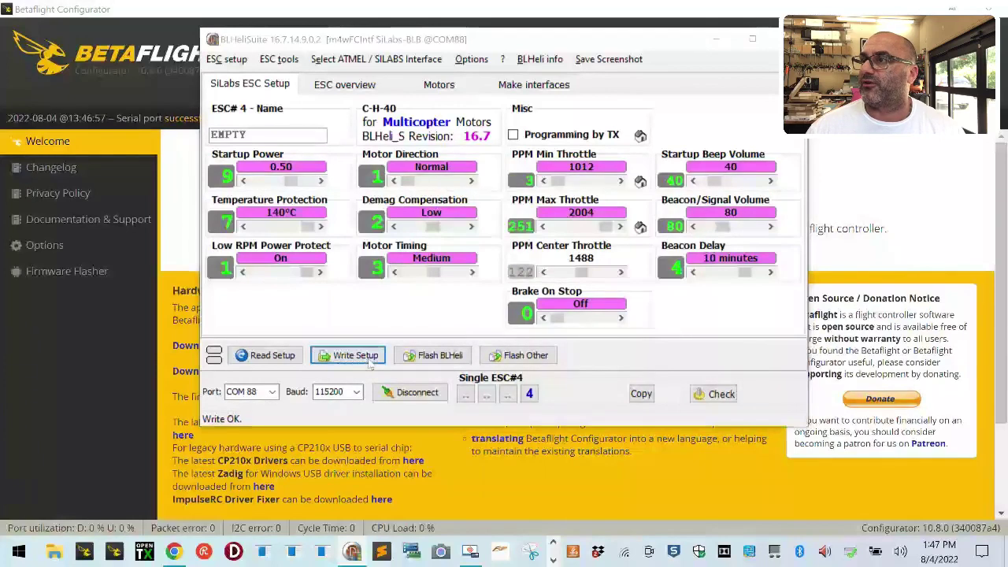
{"action": "left_click", "coordinate": [503, 259]}
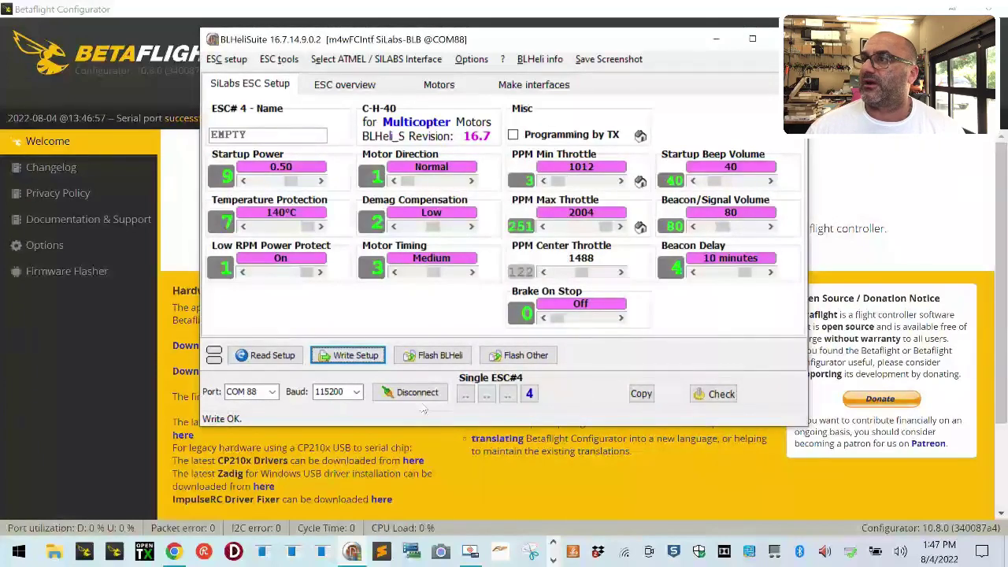
{"action": "left_click", "coordinate": [421, 392]}
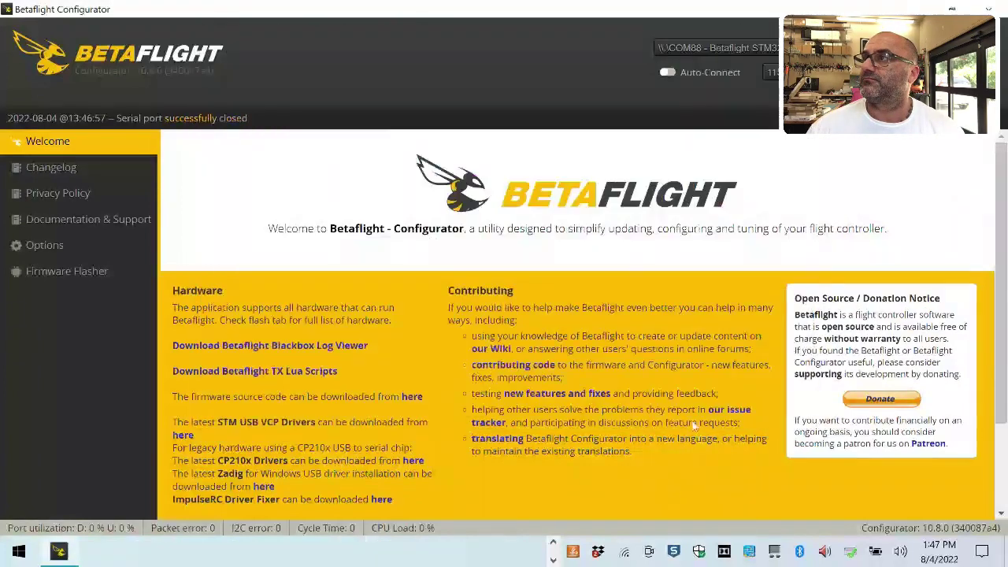
Step: Reconnect the flight controller in Betaflight, enable motor test mode for a motor check, turn it off, and return to the Quad X diagram
{"action": "left_click", "coordinate": [967, 61]}
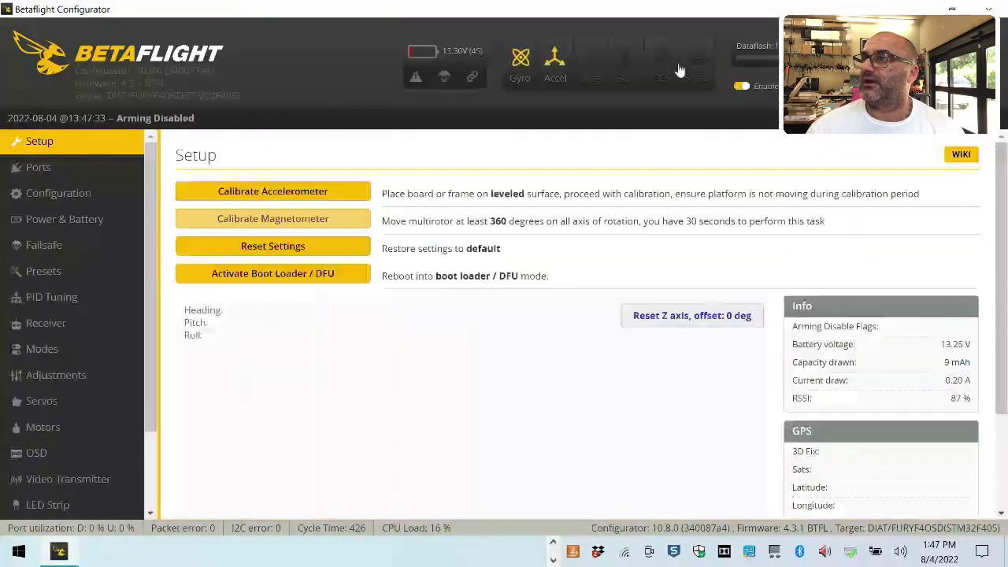
{"action": "left_click", "coordinate": [68, 432]}
{"action": "scroll", "coordinate": [610, 437], "scroll_direction": "down", "scroll_amount": 5}
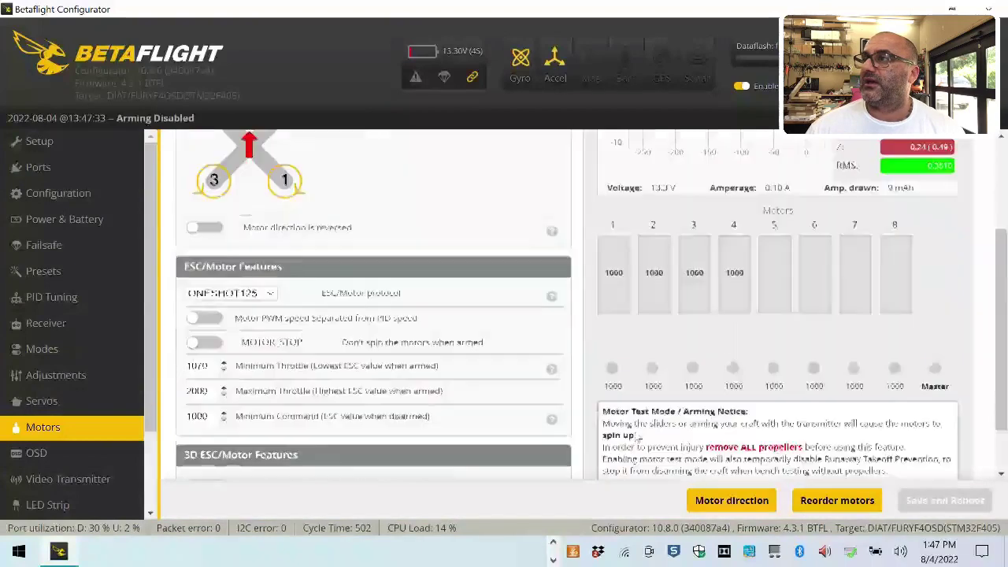
{"action": "left_click", "coordinate": [611, 430]}
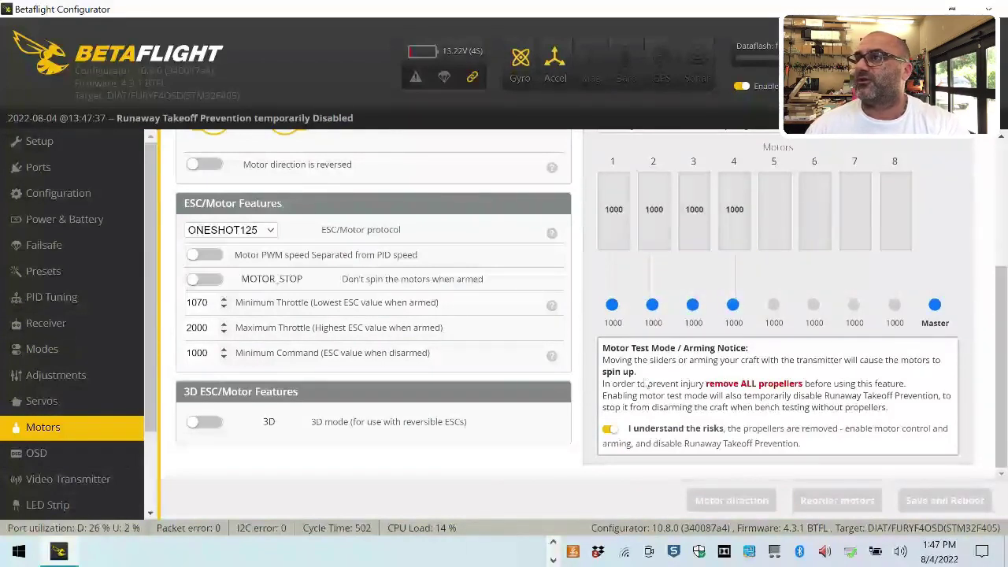
{"action": "left_click", "coordinate": [610, 429]}
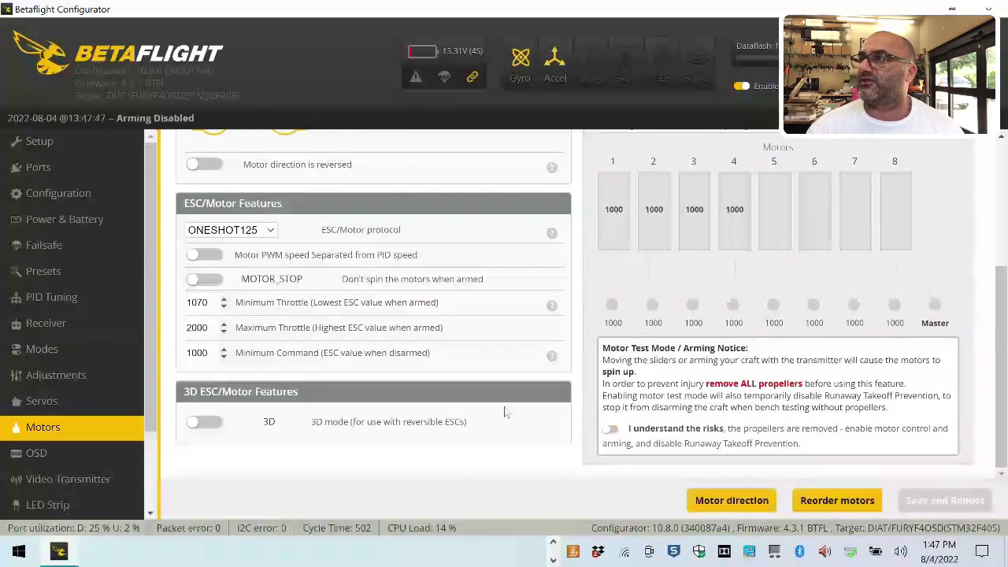
{"action": "scroll", "coordinate": [506, 398], "scroll_direction": "up", "scroll_amount": 3}
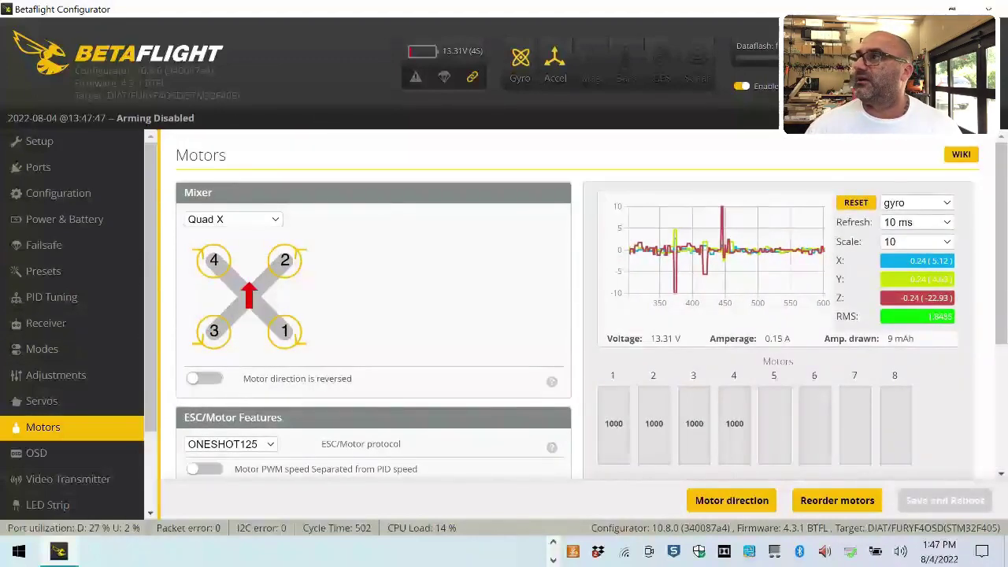